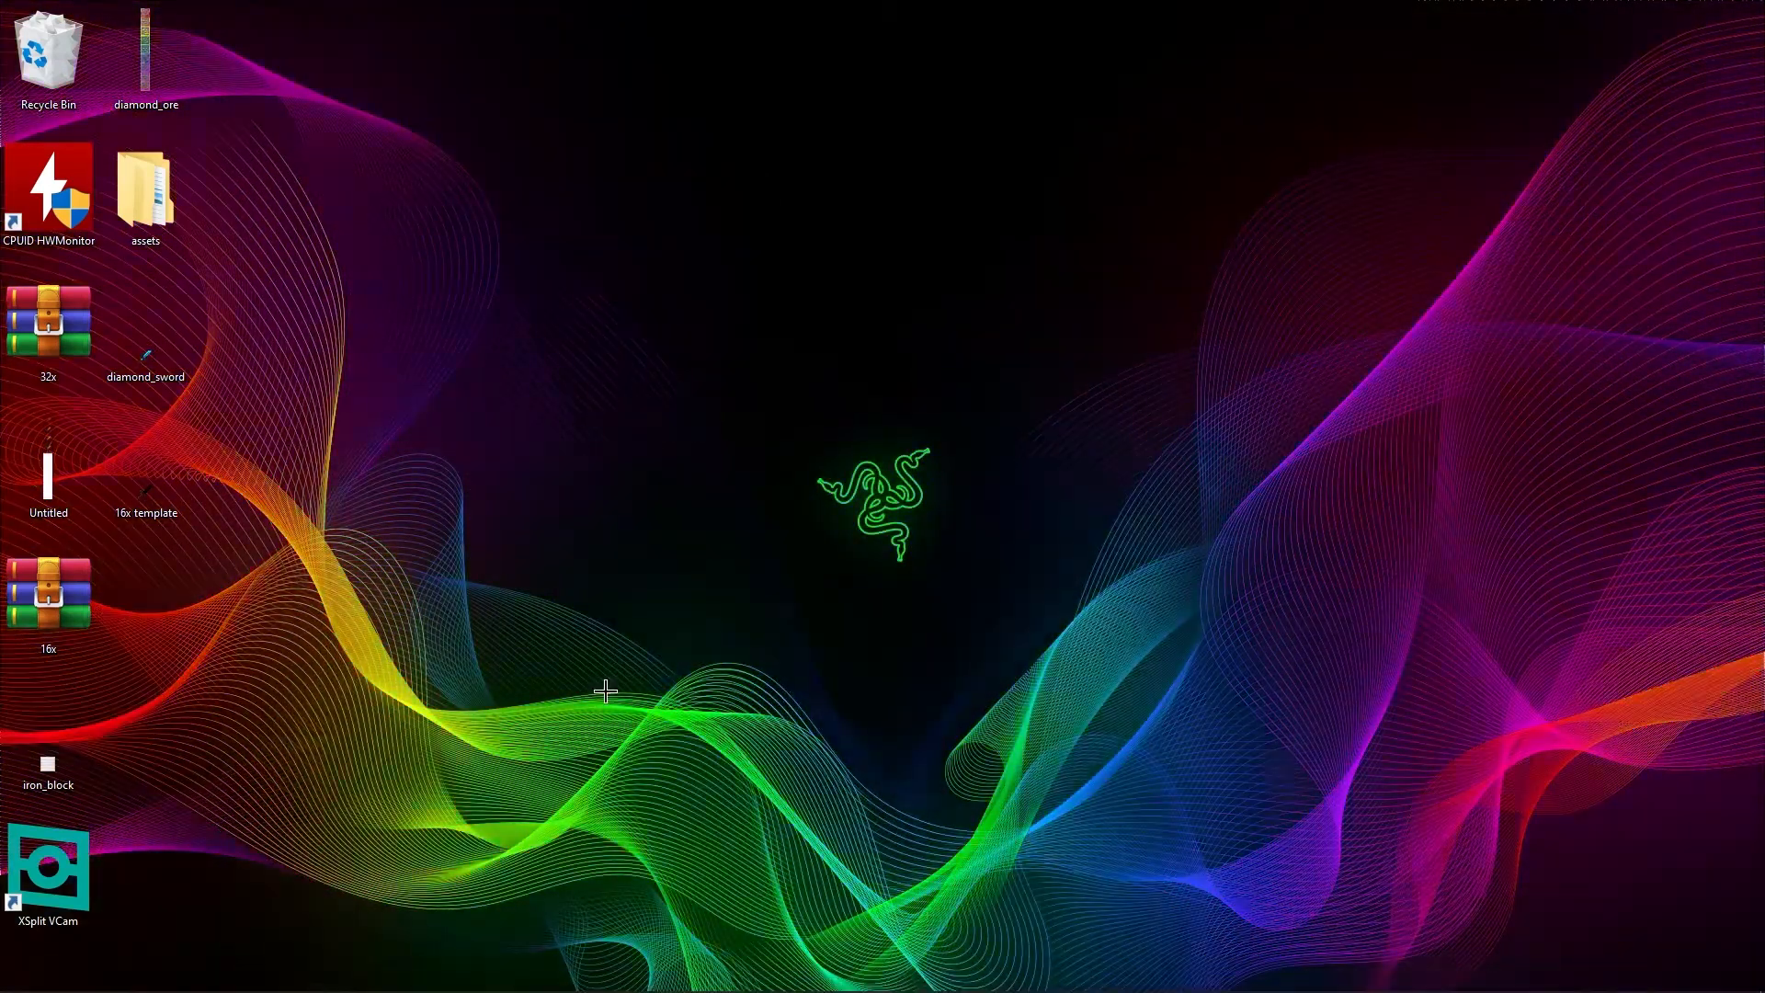
{"action": "key", "text": "1"}
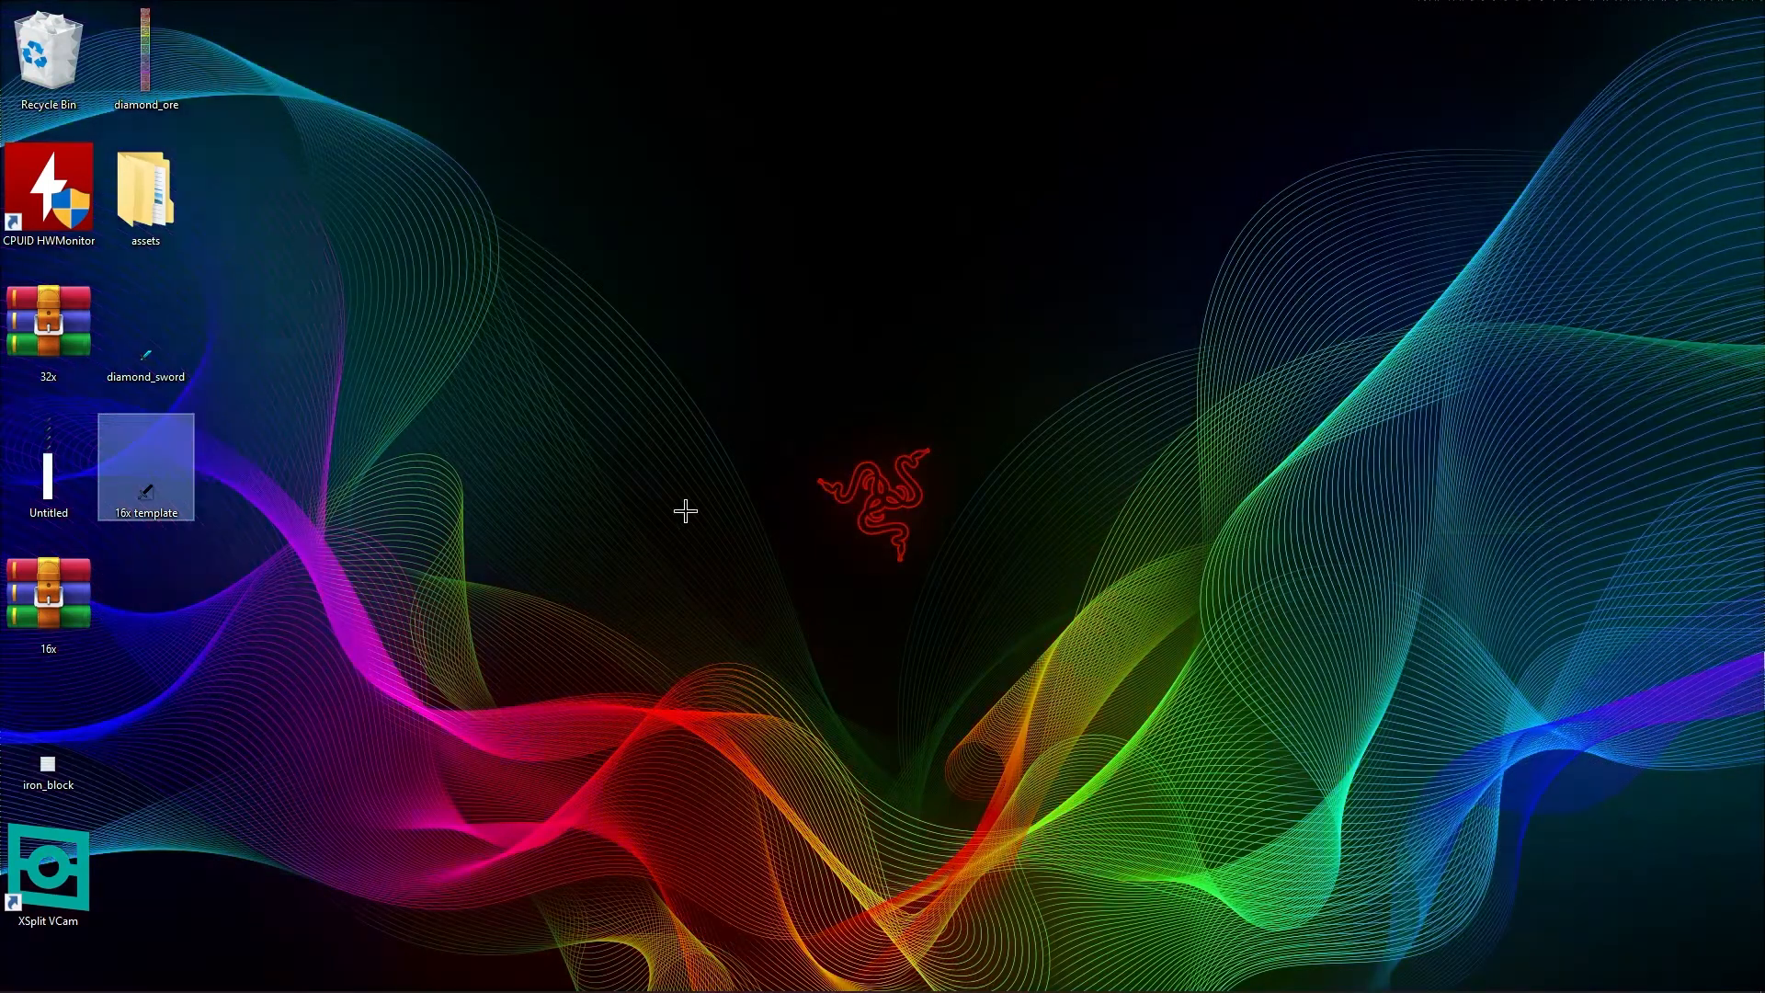
{"action": "left_click_drag", "start_coordinate": [729, 398], "coordinate": [658, 328]}
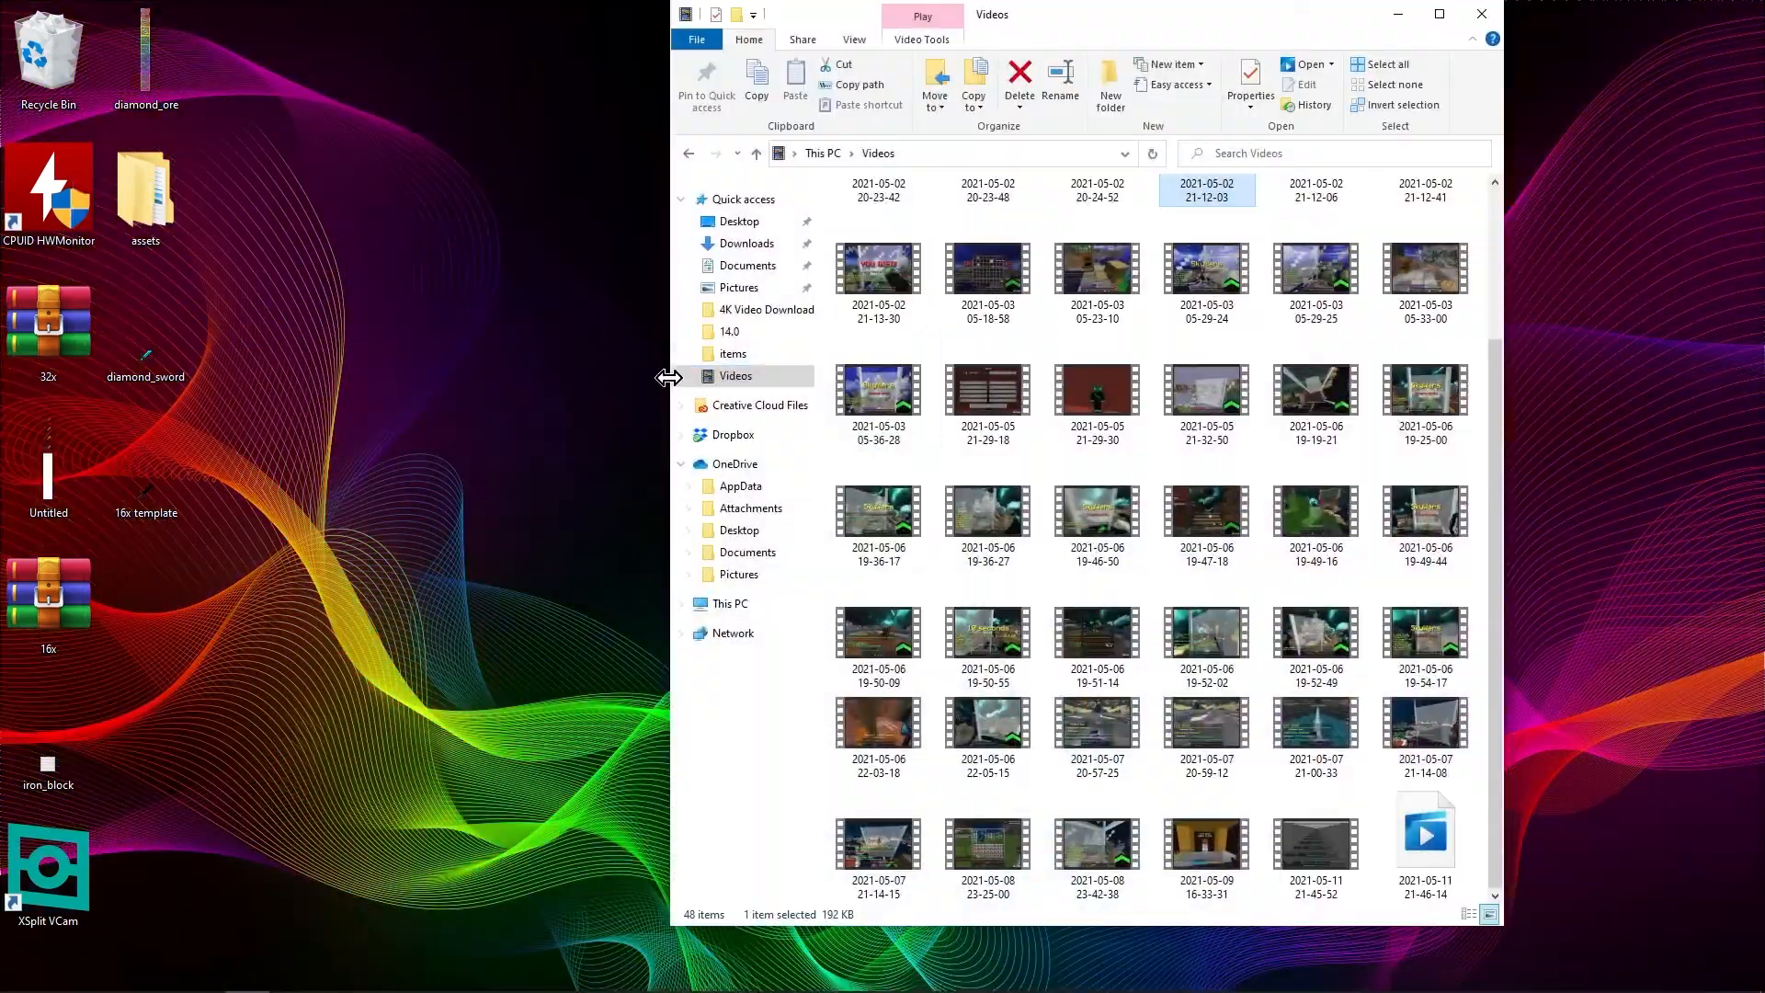
Step: Look through the Program Files (x86) folder on drive C: for the paint.net installation
{"action": "left_click", "coordinate": [729, 332]}
{"action": "left_click", "coordinate": [749, 605]}
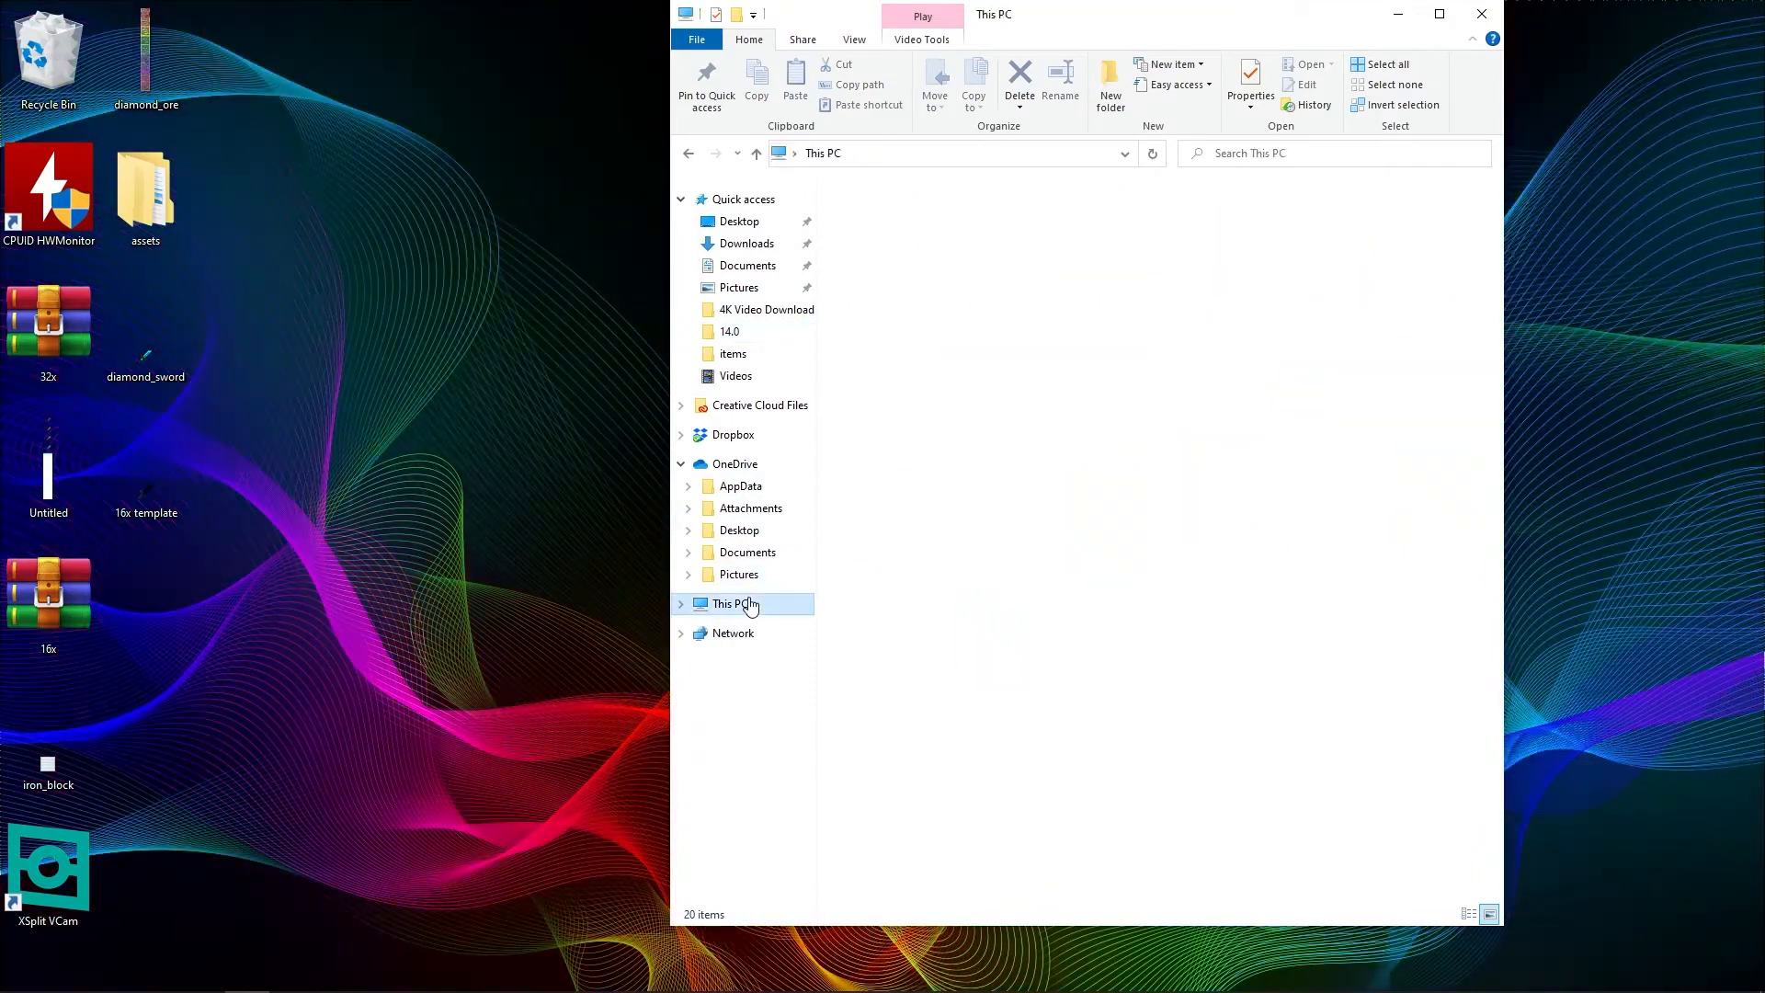
{"action": "double_click", "coordinate": [955, 474]}
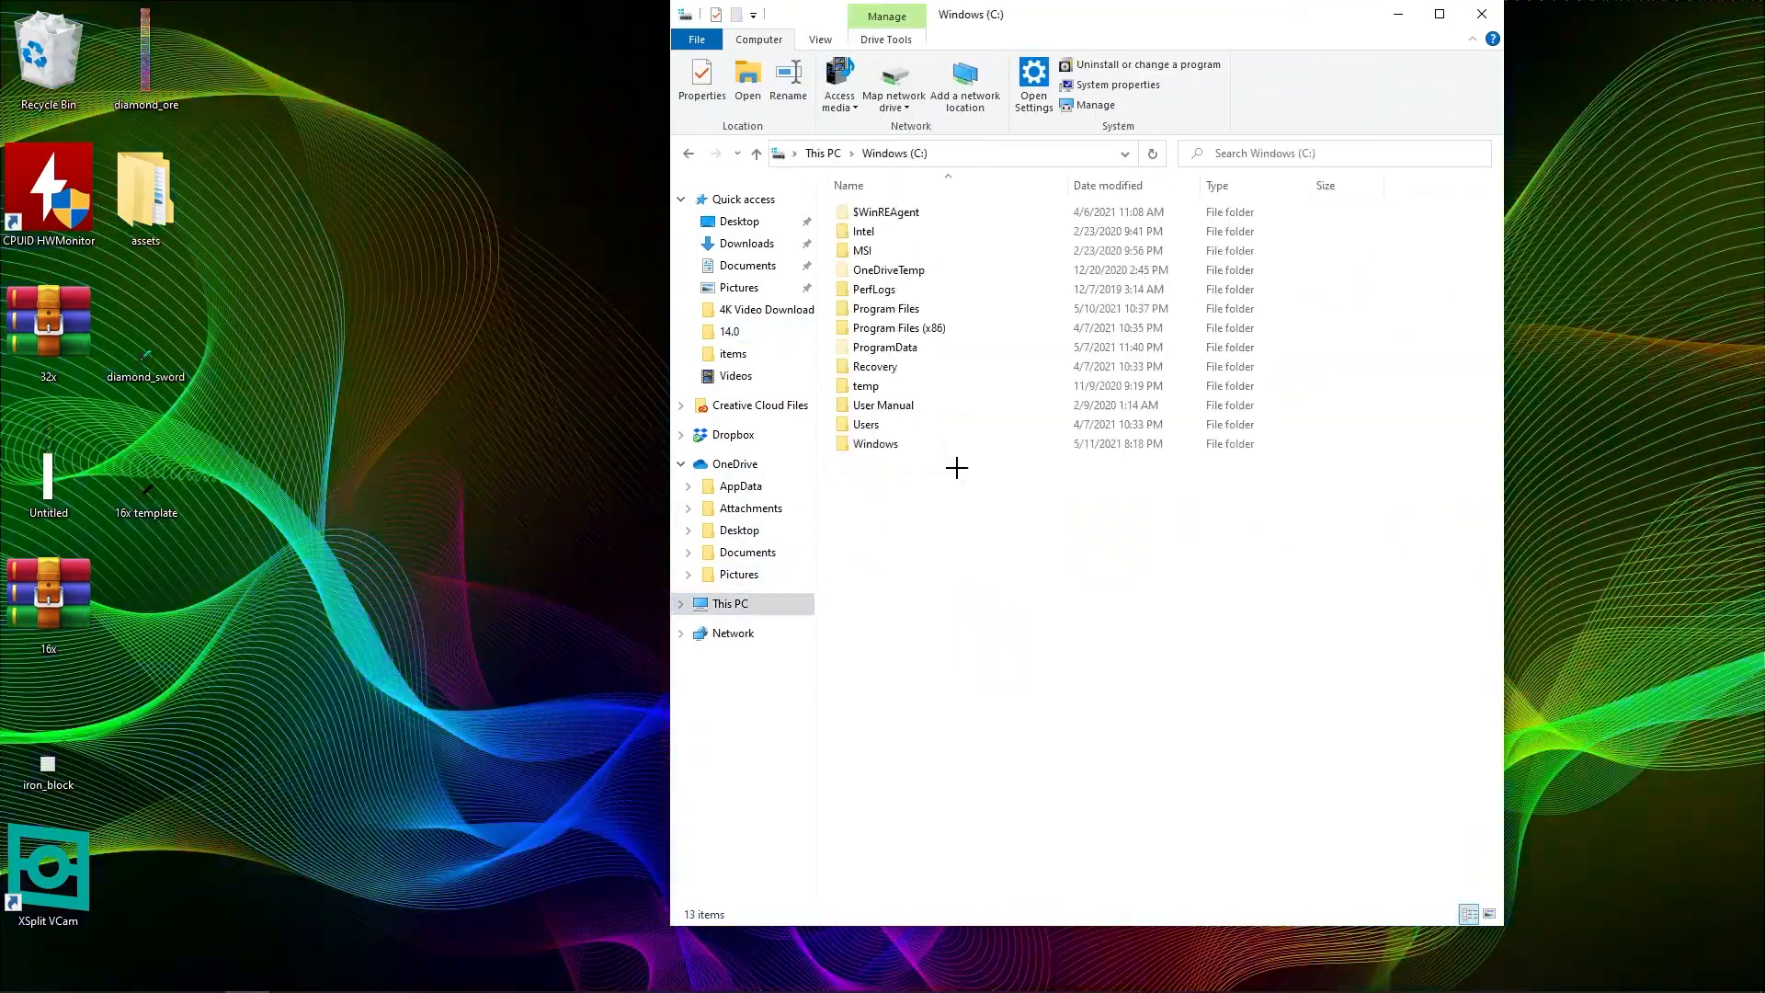
{"action": "double_click", "coordinate": [937, 322]}
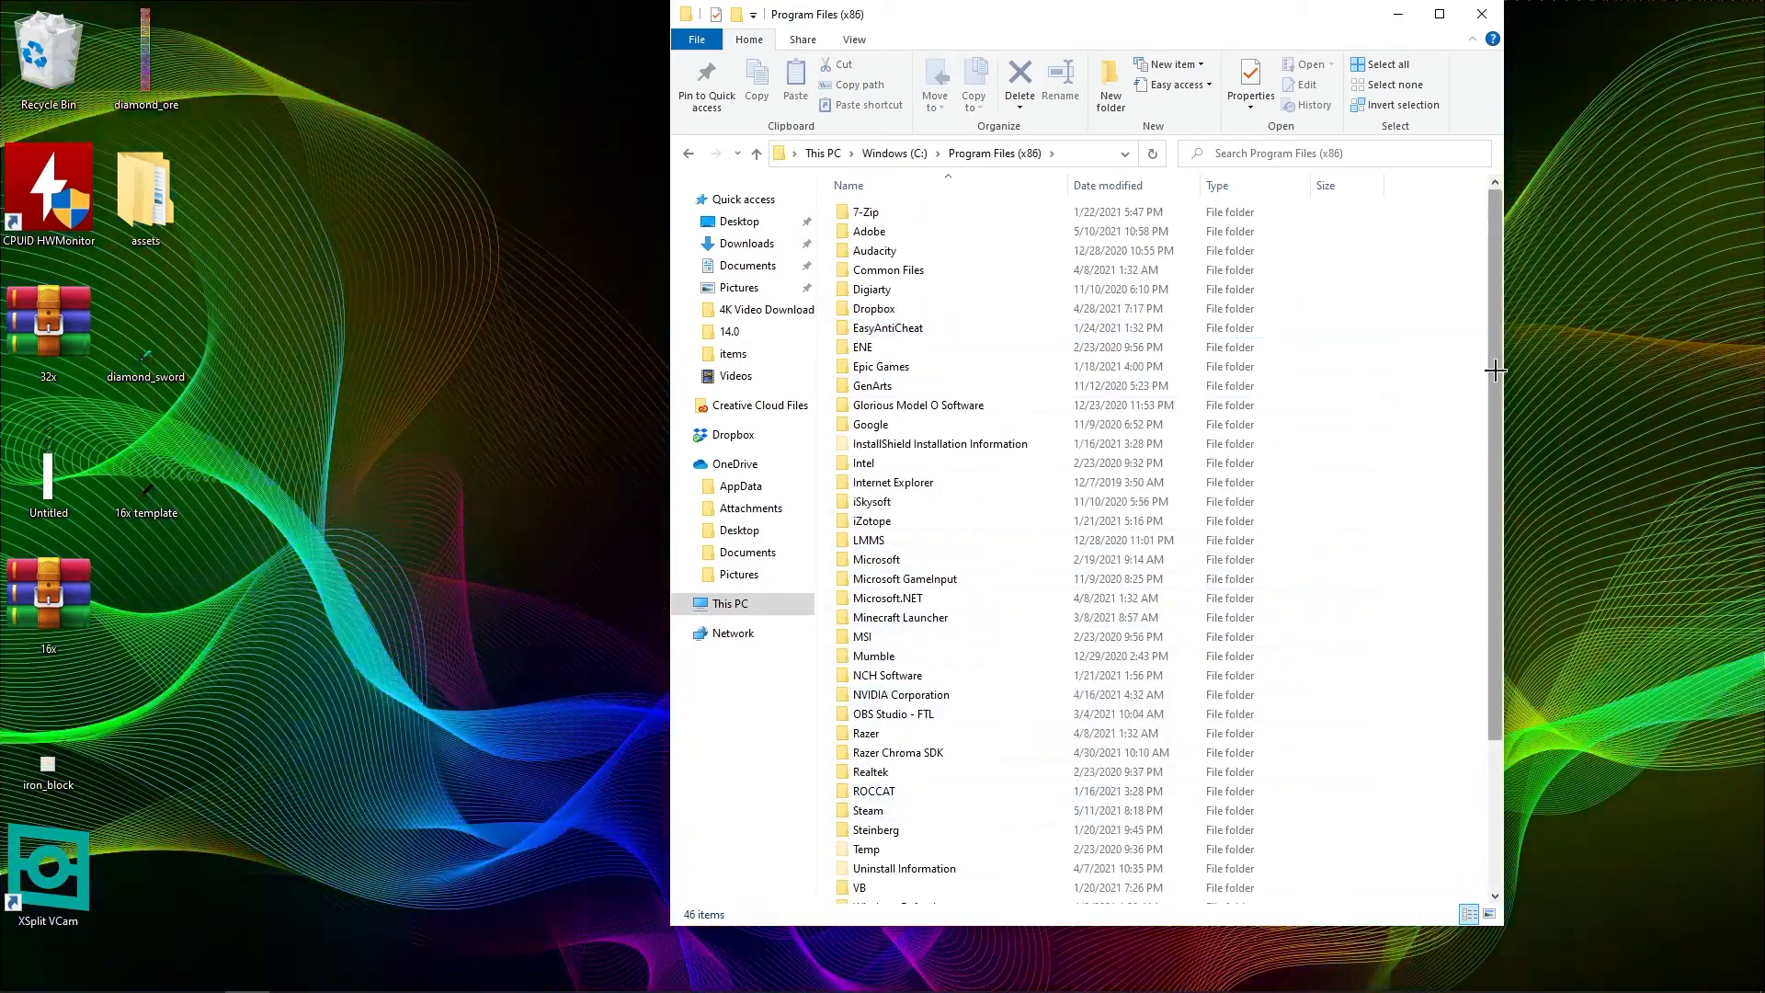
{"action": "scroll", "coordinate": [1495, 370], "scroll_direction": "down", "scroll_amount": 5}
{"action": "key", "text": "alt+Left"}
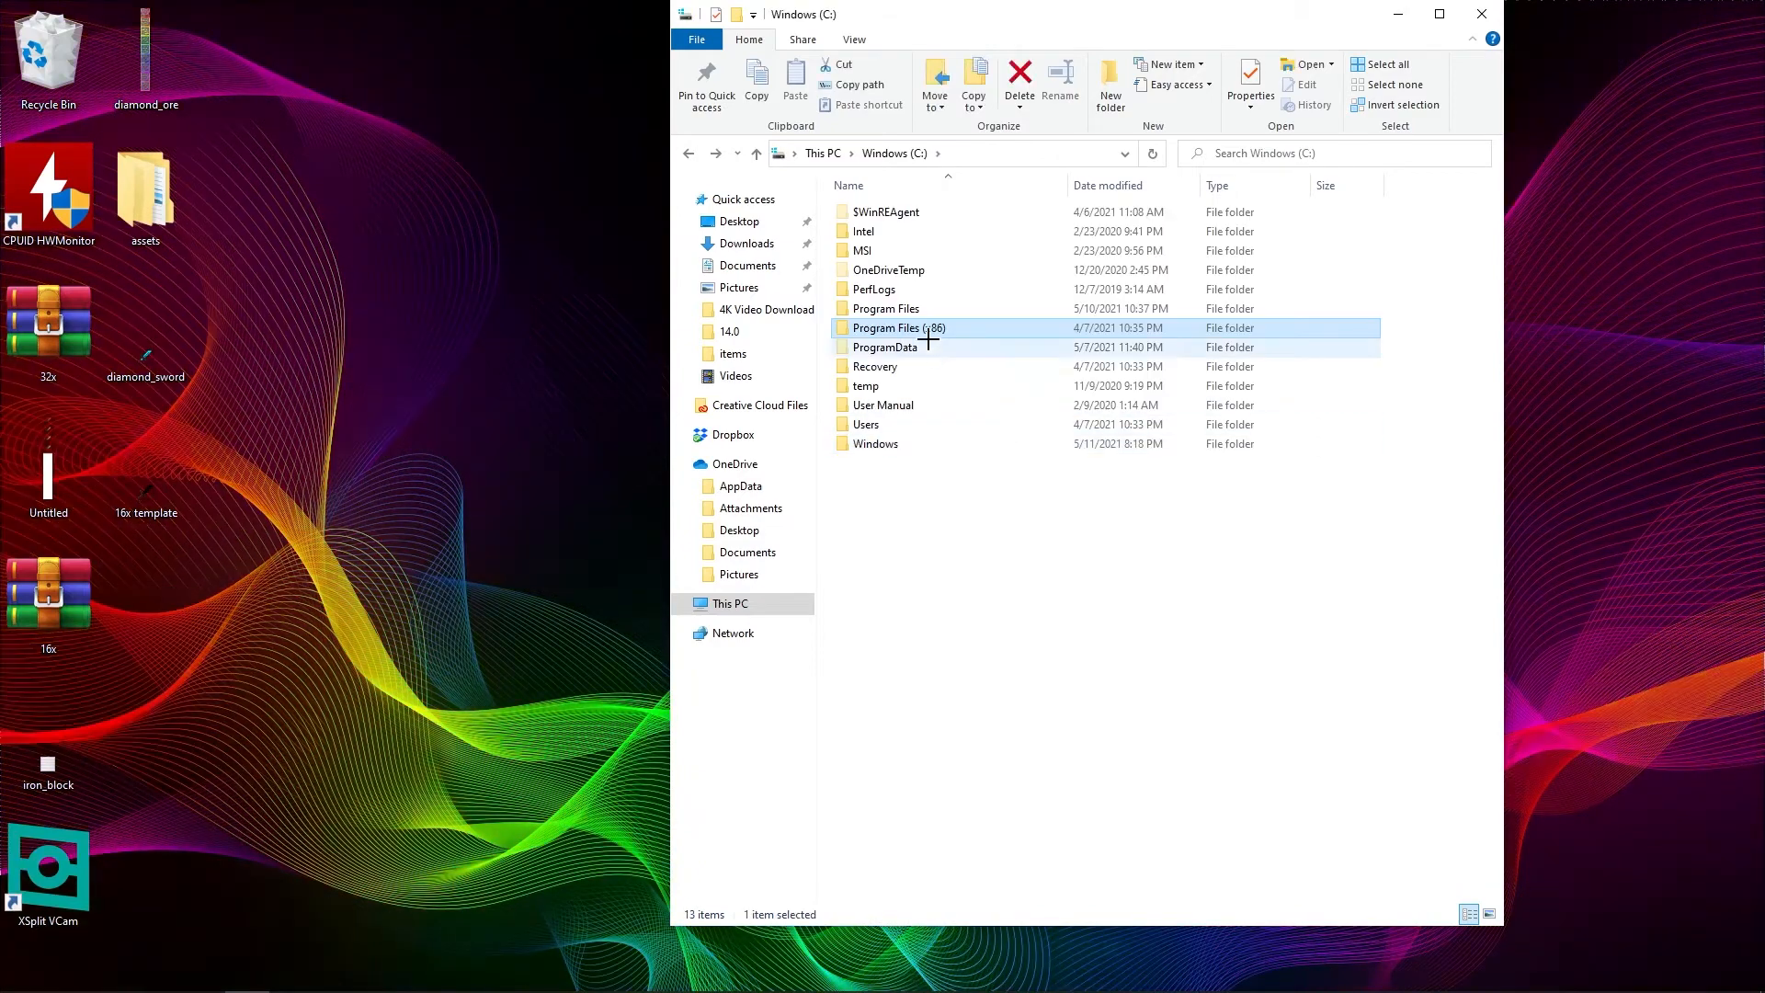
Step: Open paint.net's Effects folder under Program Files on drive C: and look through its plugin files
{"action": "double_click", "coordinate": [924, 309]}
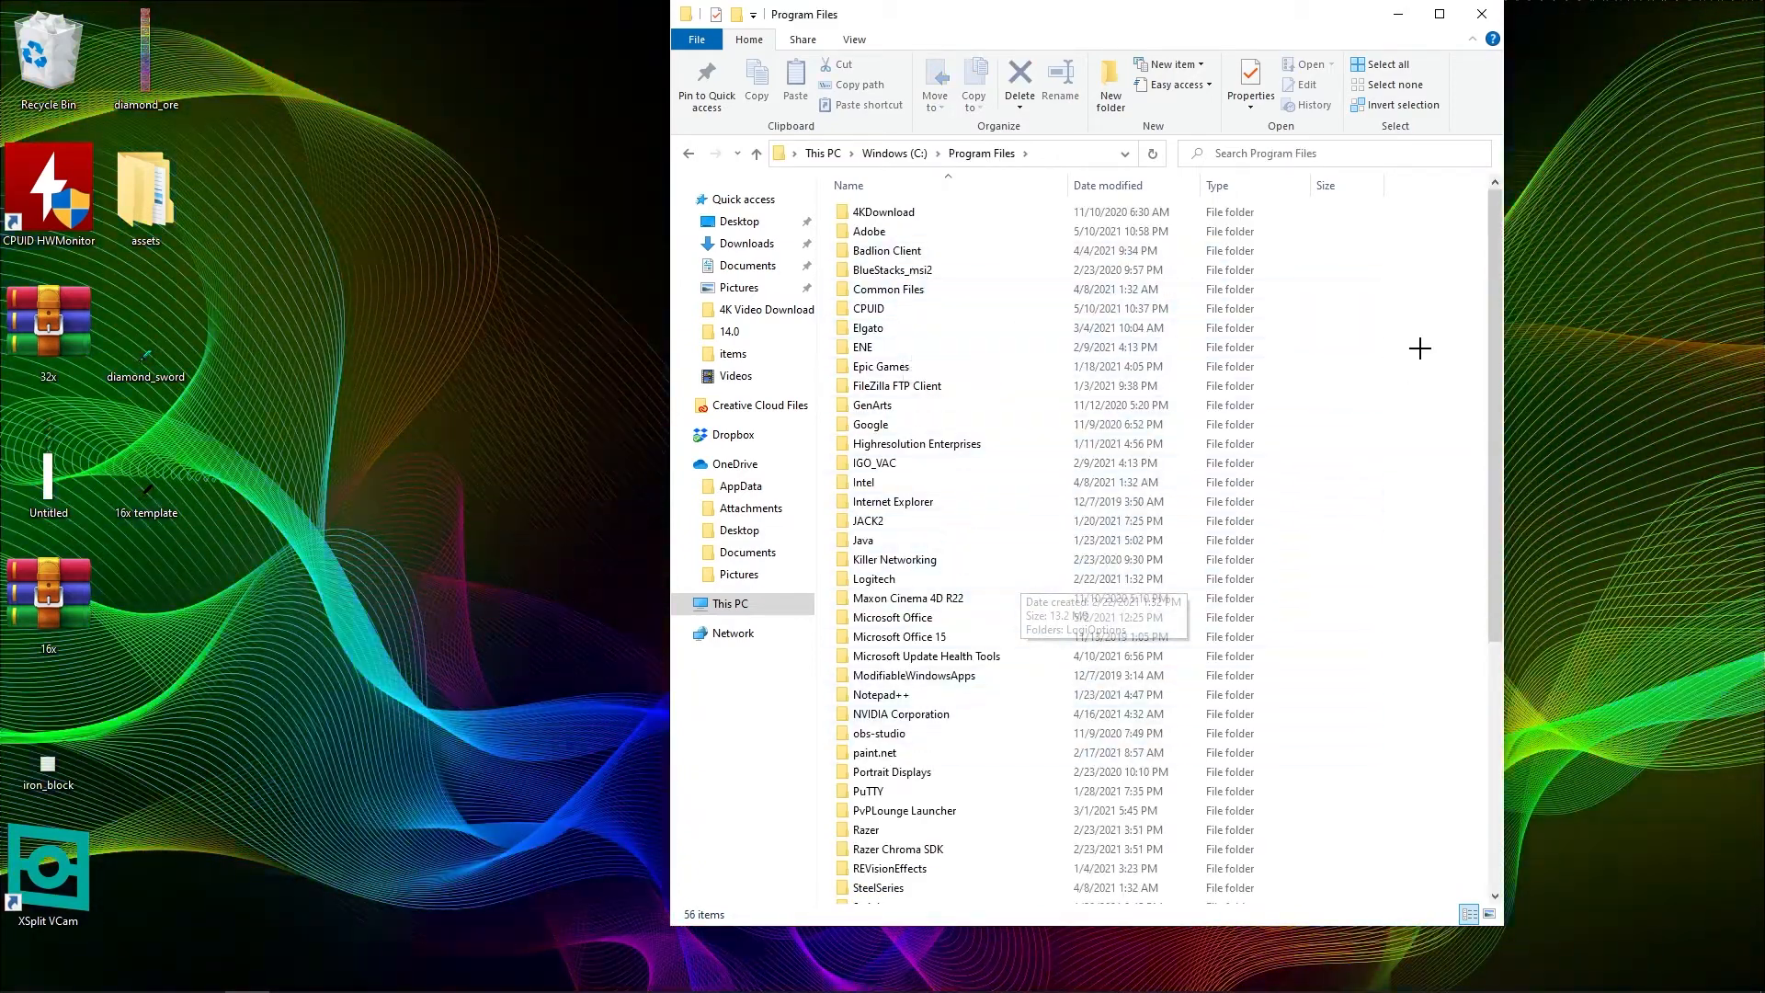
{"action": "left_click", "coordinate": [910, 753]}
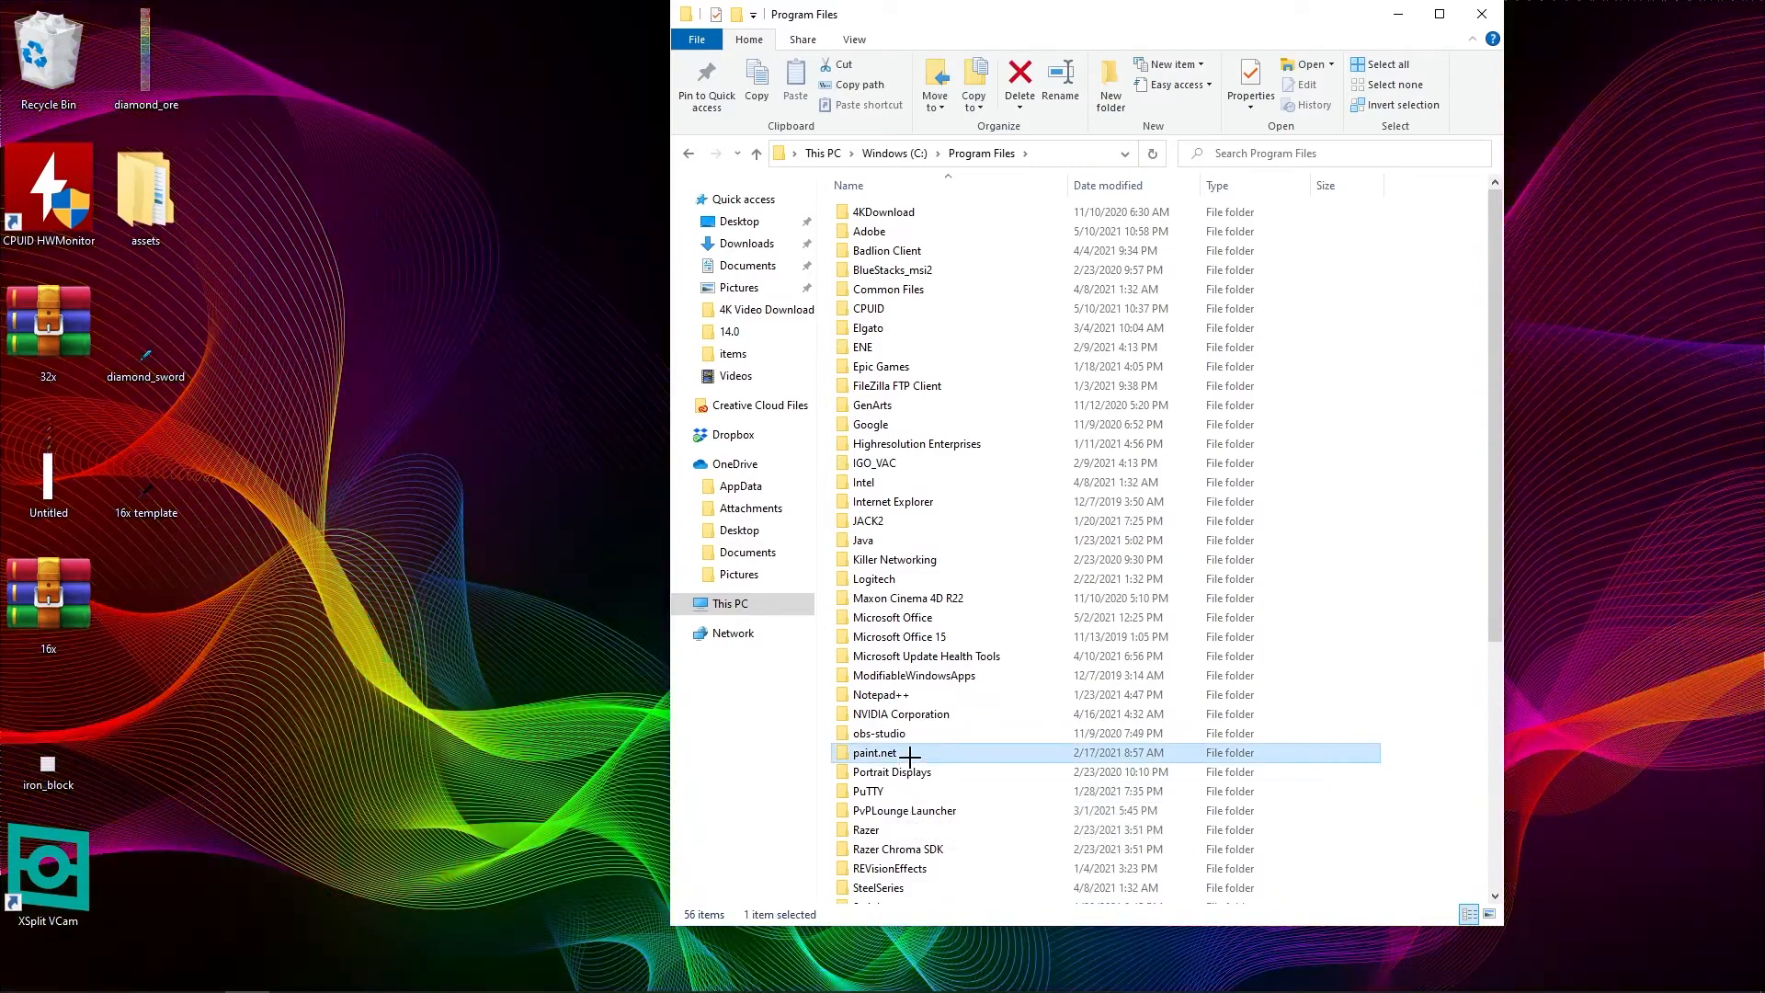
{"action": "double_click", "coordinate": [911, 753]}
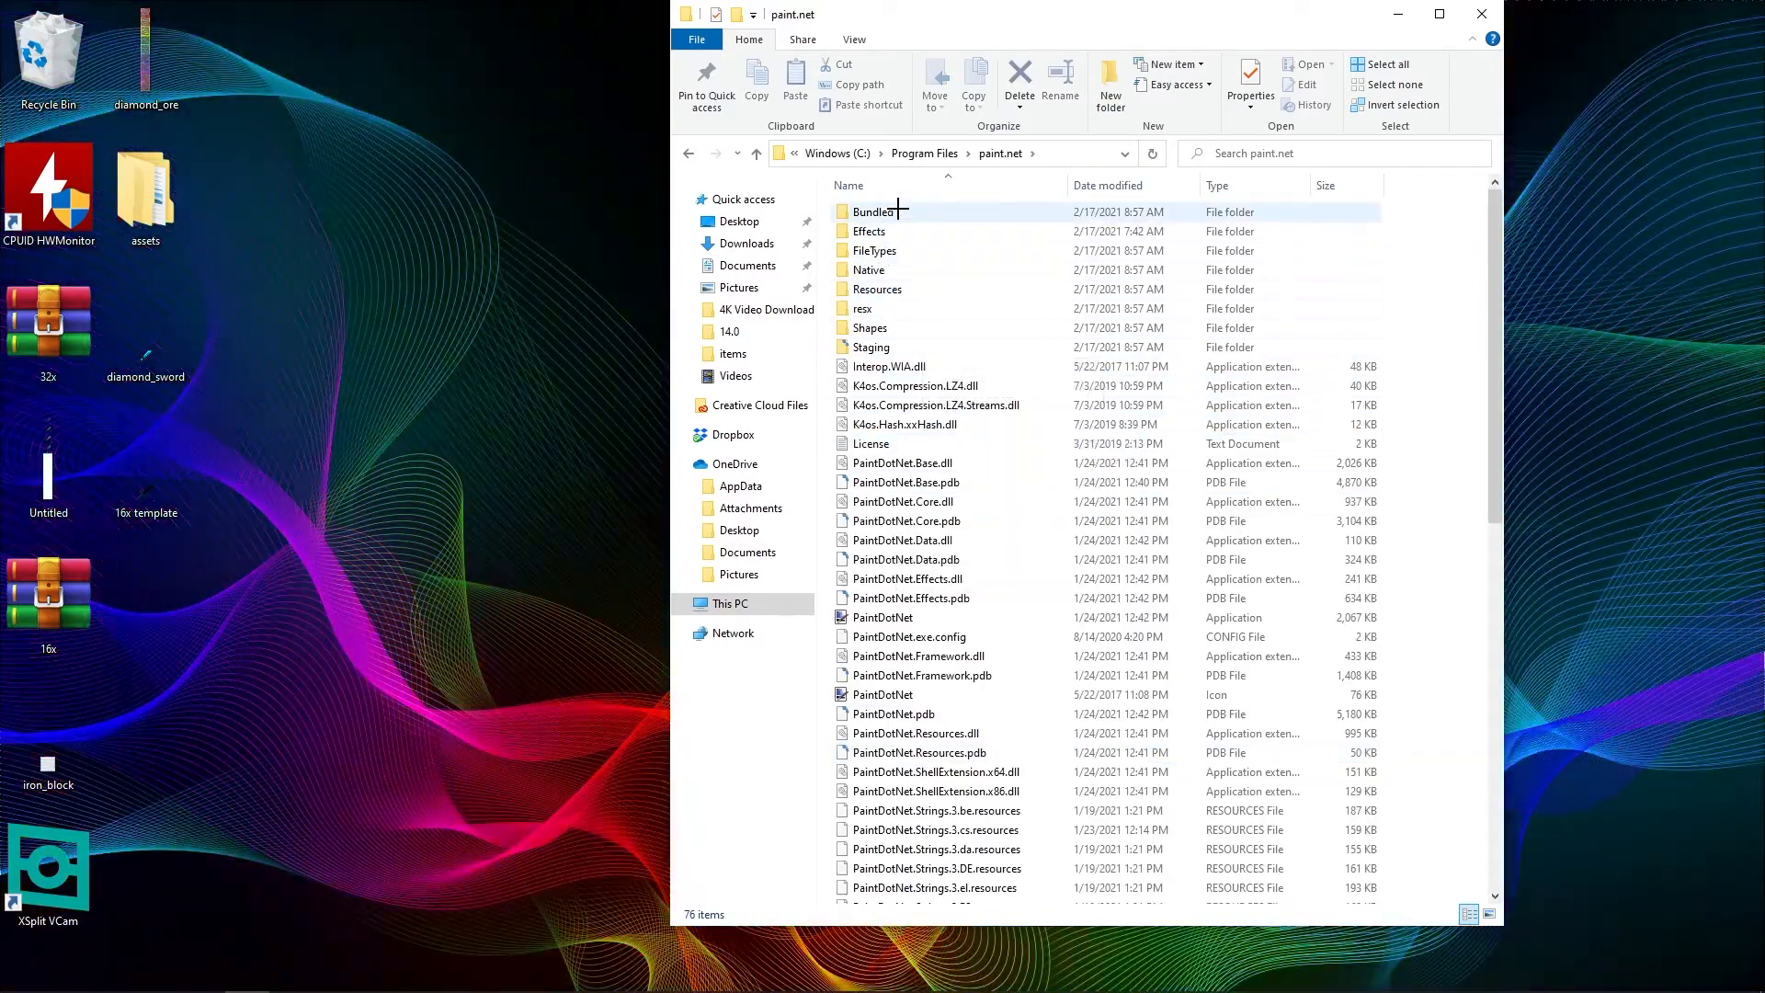
{"action": "double_click", "coordinate": [897, 233]}
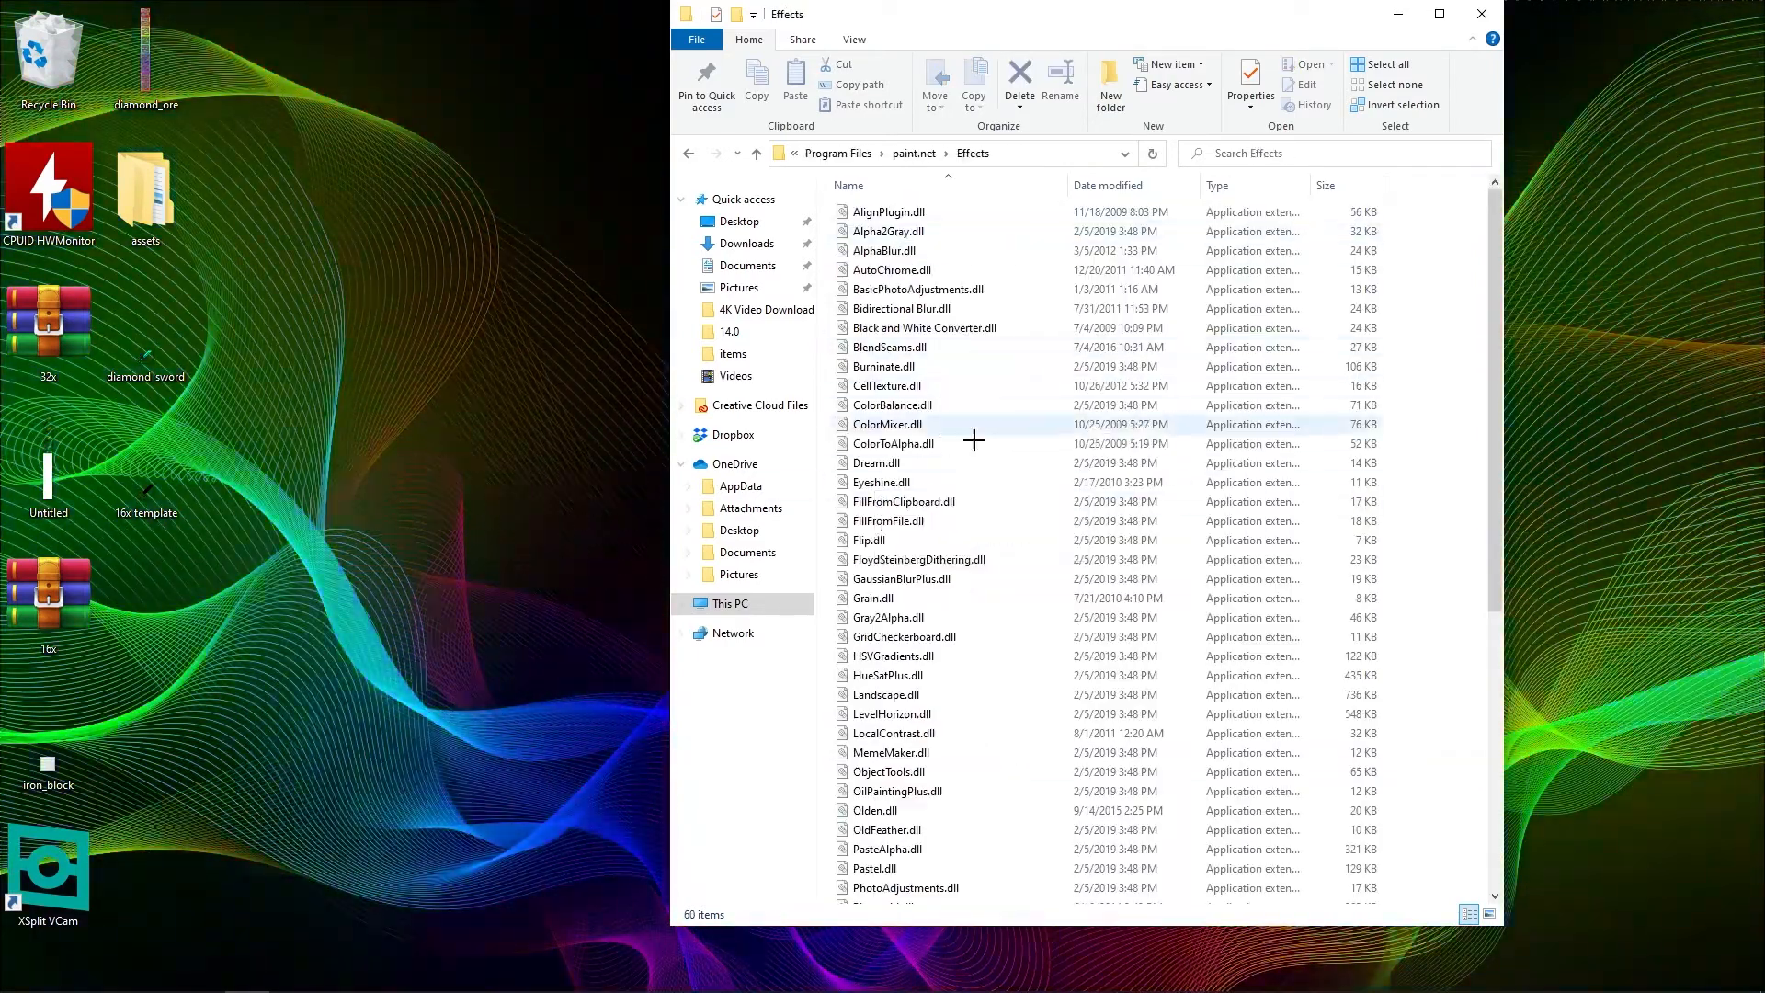
{"action": "mouse_move", "coordinate": [1495, 221]}
{"action": "left_mouse_down"}
{"action": "mouse_move", "coordinate": [1491, 440]}
{"action": "mouse_move", "coordinate": [1491, 260]}
{"action": "left_mouse_up"}
{"action": "key", "text": "alt+Left"}
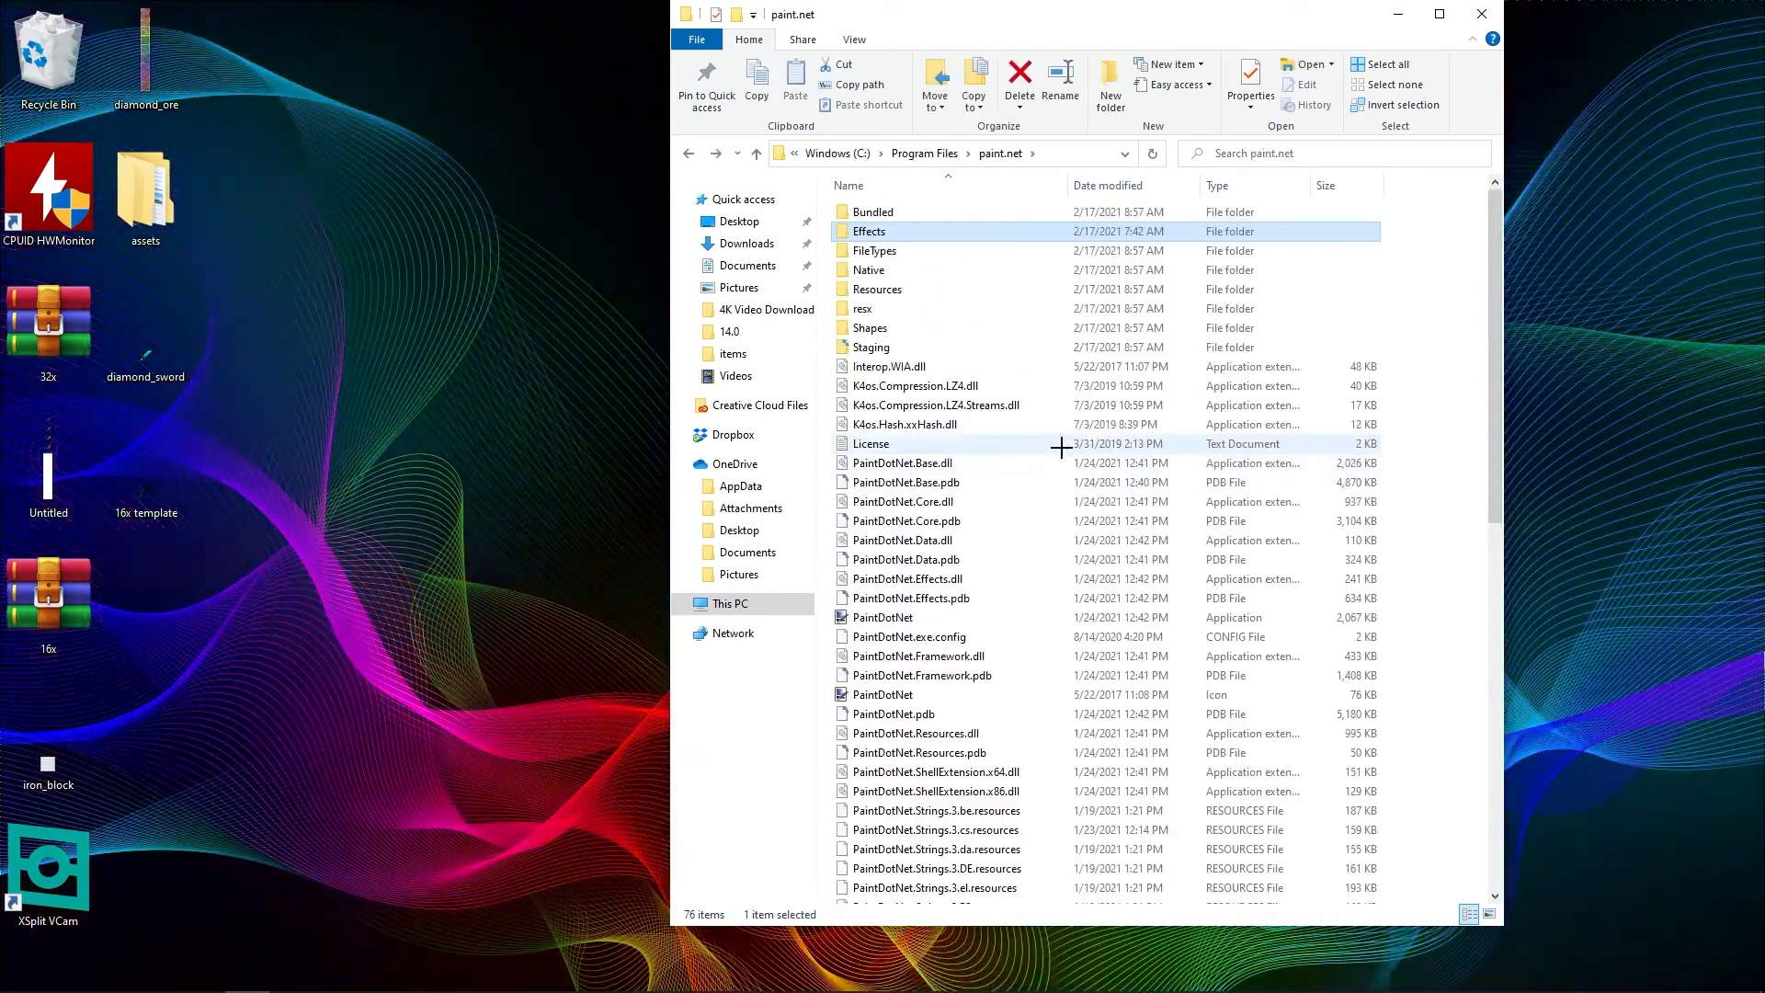
{"action": "key", "text": "alt+Left"}
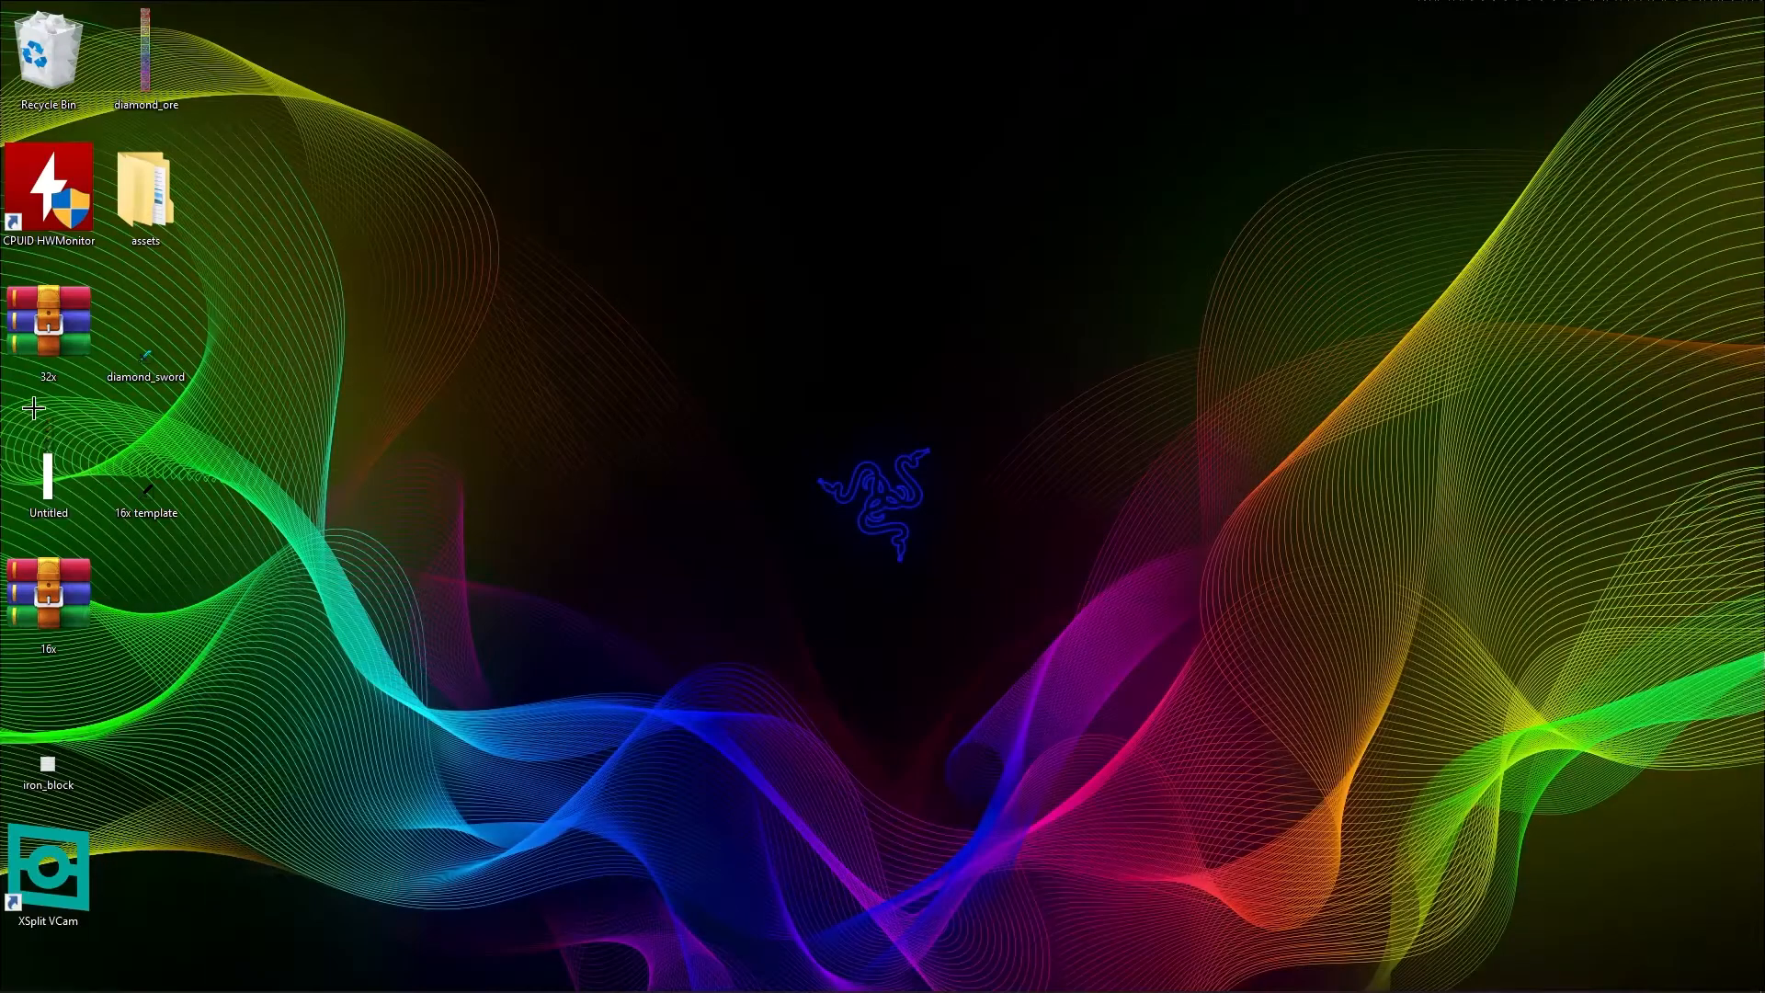
Step: Open the 16x template sword image in paint.net and enlarge it for pixel editing
{"action": "left_click_drag", "start_coordinate": [47, 473], "coordinate": [175, 461]}
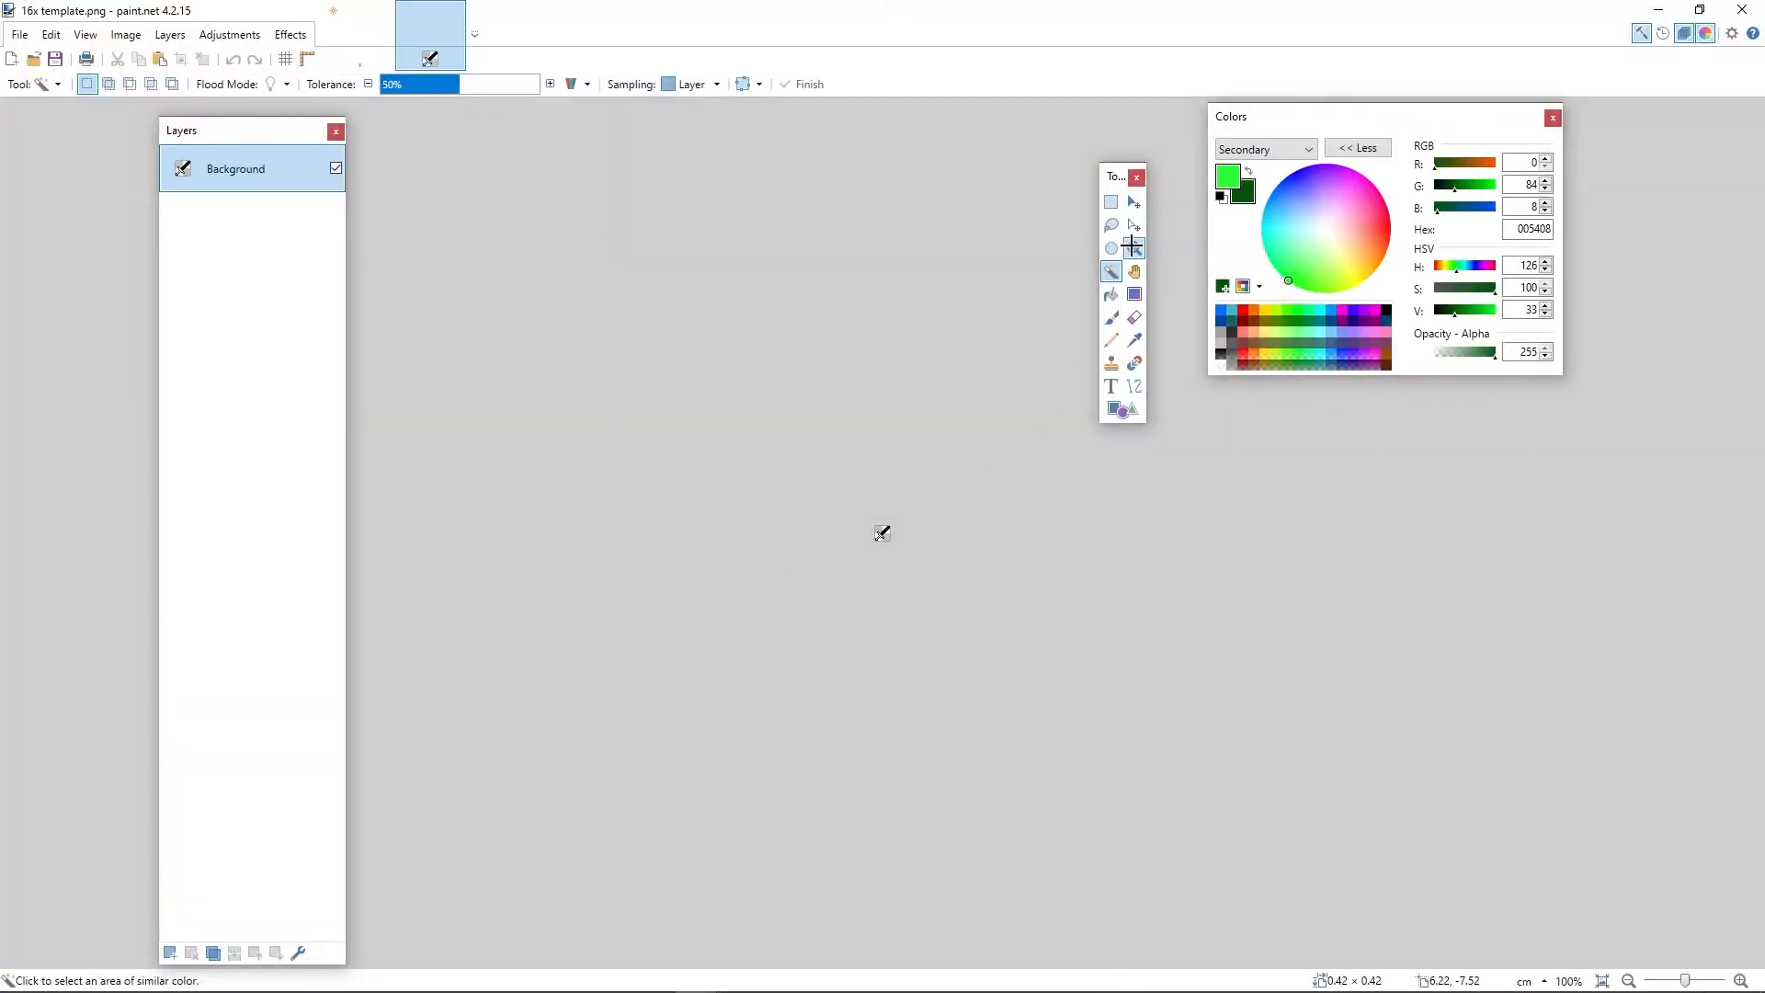
{"action": "left_click", "coordinate": [1134, 247]}
{"action": "scroll", "coordinate": [882, 537], "scroll_direction": "up", "scroll_amount": 10}
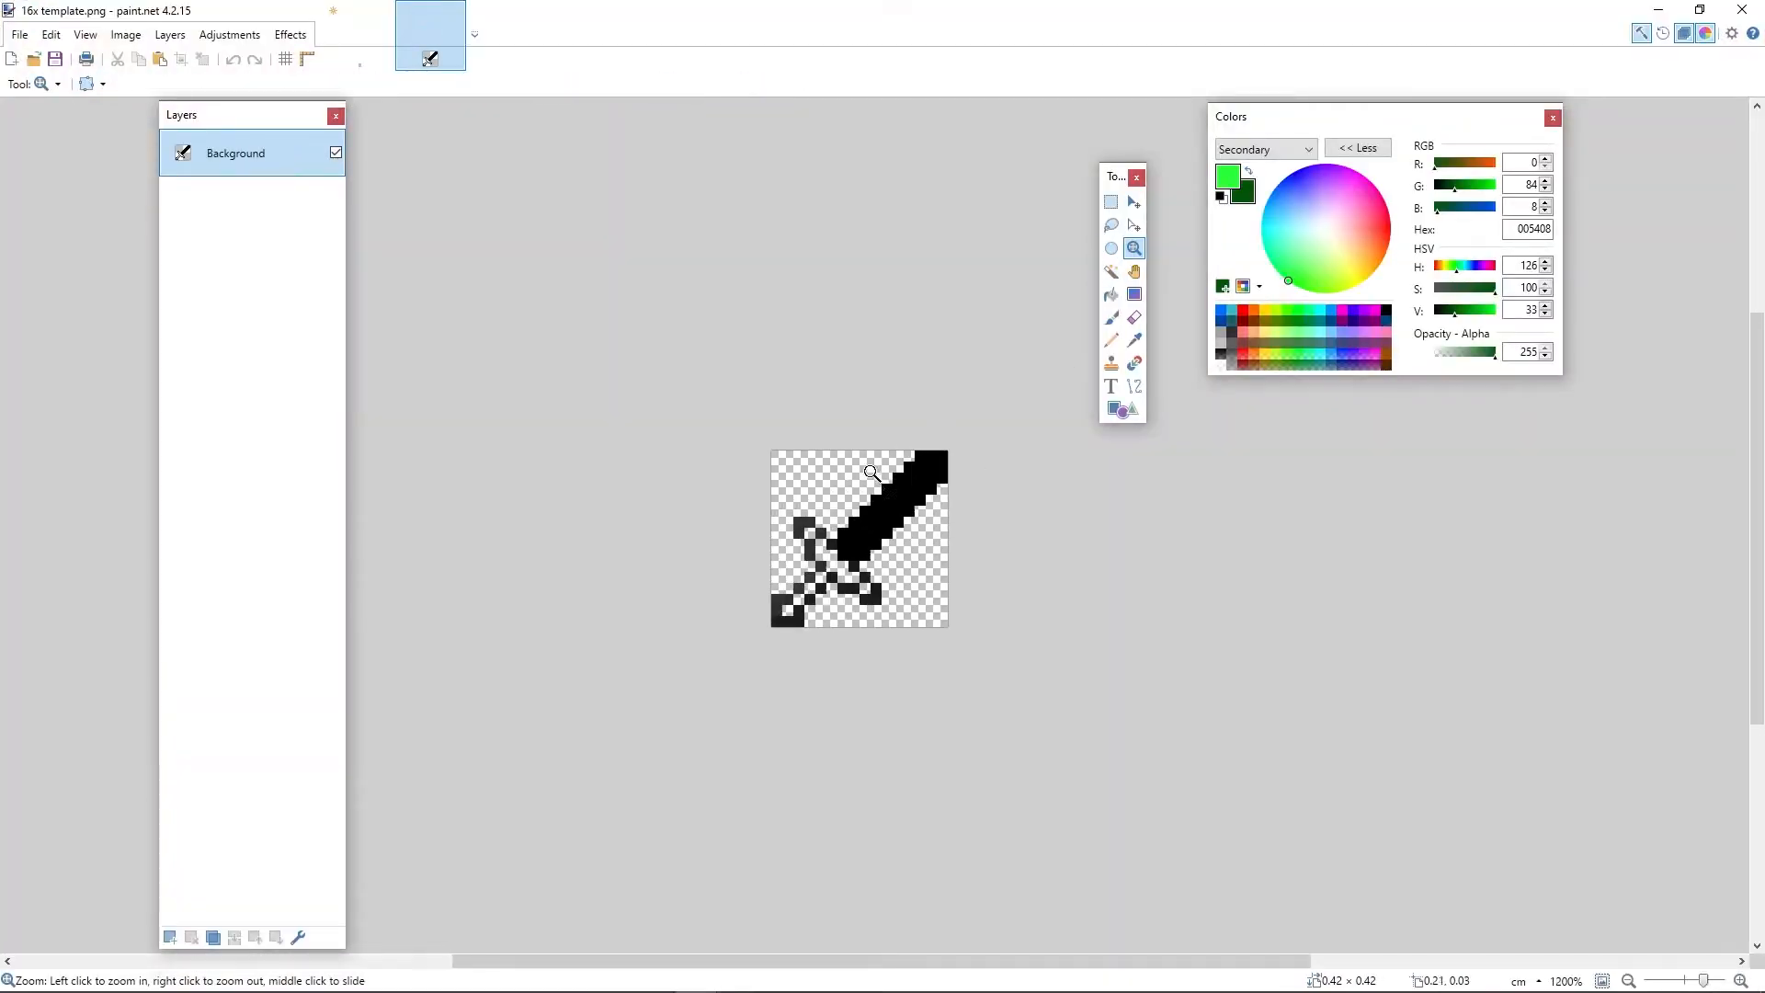
{"action": "scroll", "coordinate": [871, 474], "scroll_direction": "up", "scroll_amount": 4}
Step: Try to shorten the sword blade by moving its upper section diagonally toward the hilt
{"action": "left_click", "coordinate": [1112, 201]}
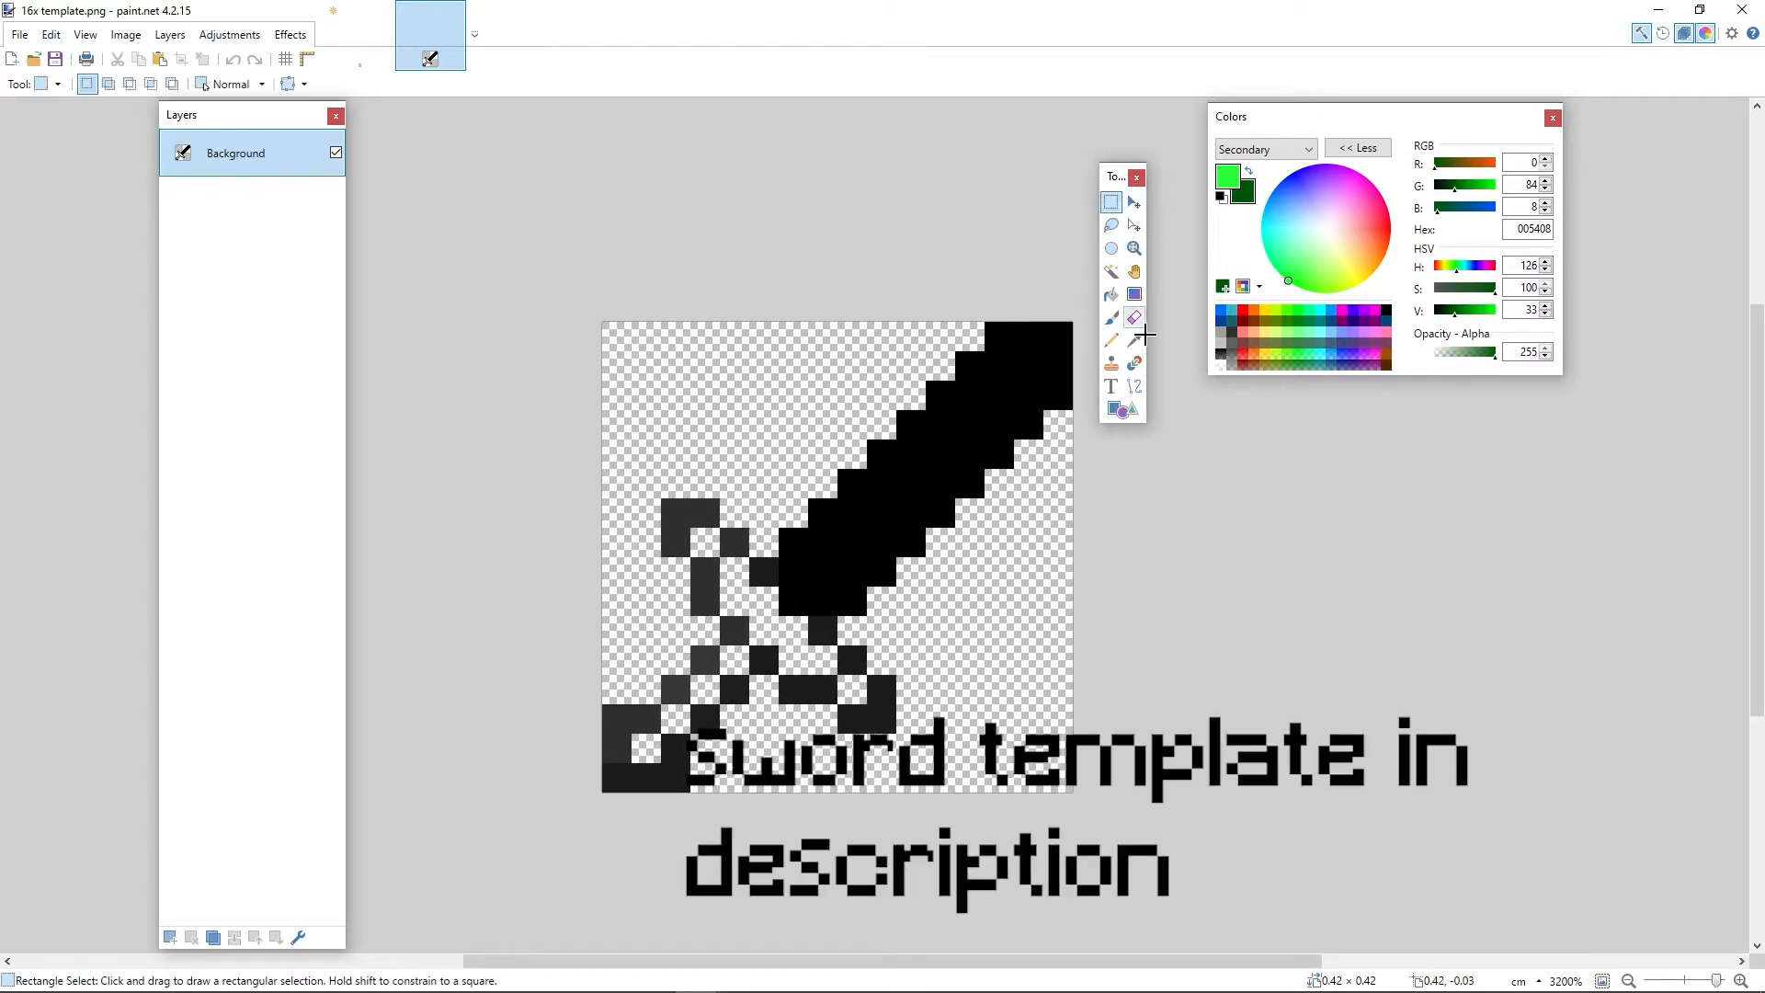
{"action": "left_click_drag", "start_coordinate": [891, 302], "coordinate": [1174, 485]}
{"action": "left_click", "coordinate": [1134, 201]}
{"action": "left_click_drag", "start_coordinate": [1005, 398], "coordinate": [930, 481]}
{"action": "left_click", "coordinate": [1111, 203]}
{"action": "left_click", "coordinate": [996, 539]}
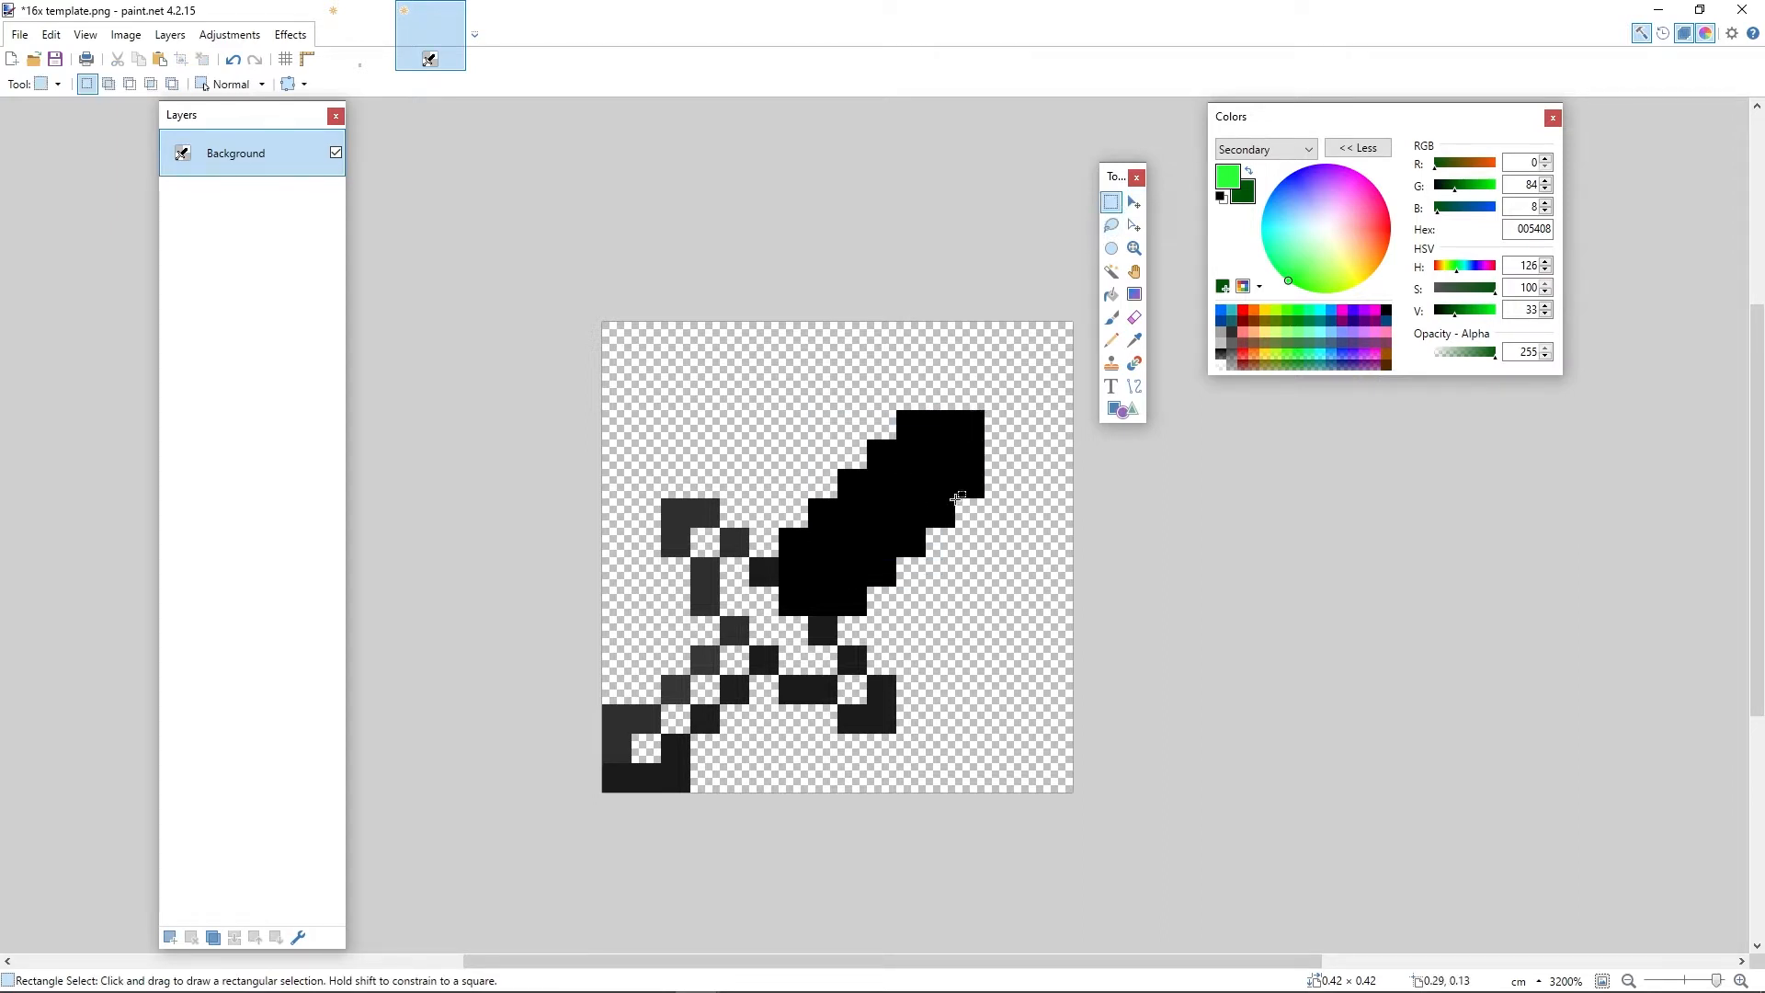
Step: Undo the move of the blade's upper section
{"action": "left_click", "coordinate": [233, 60]}
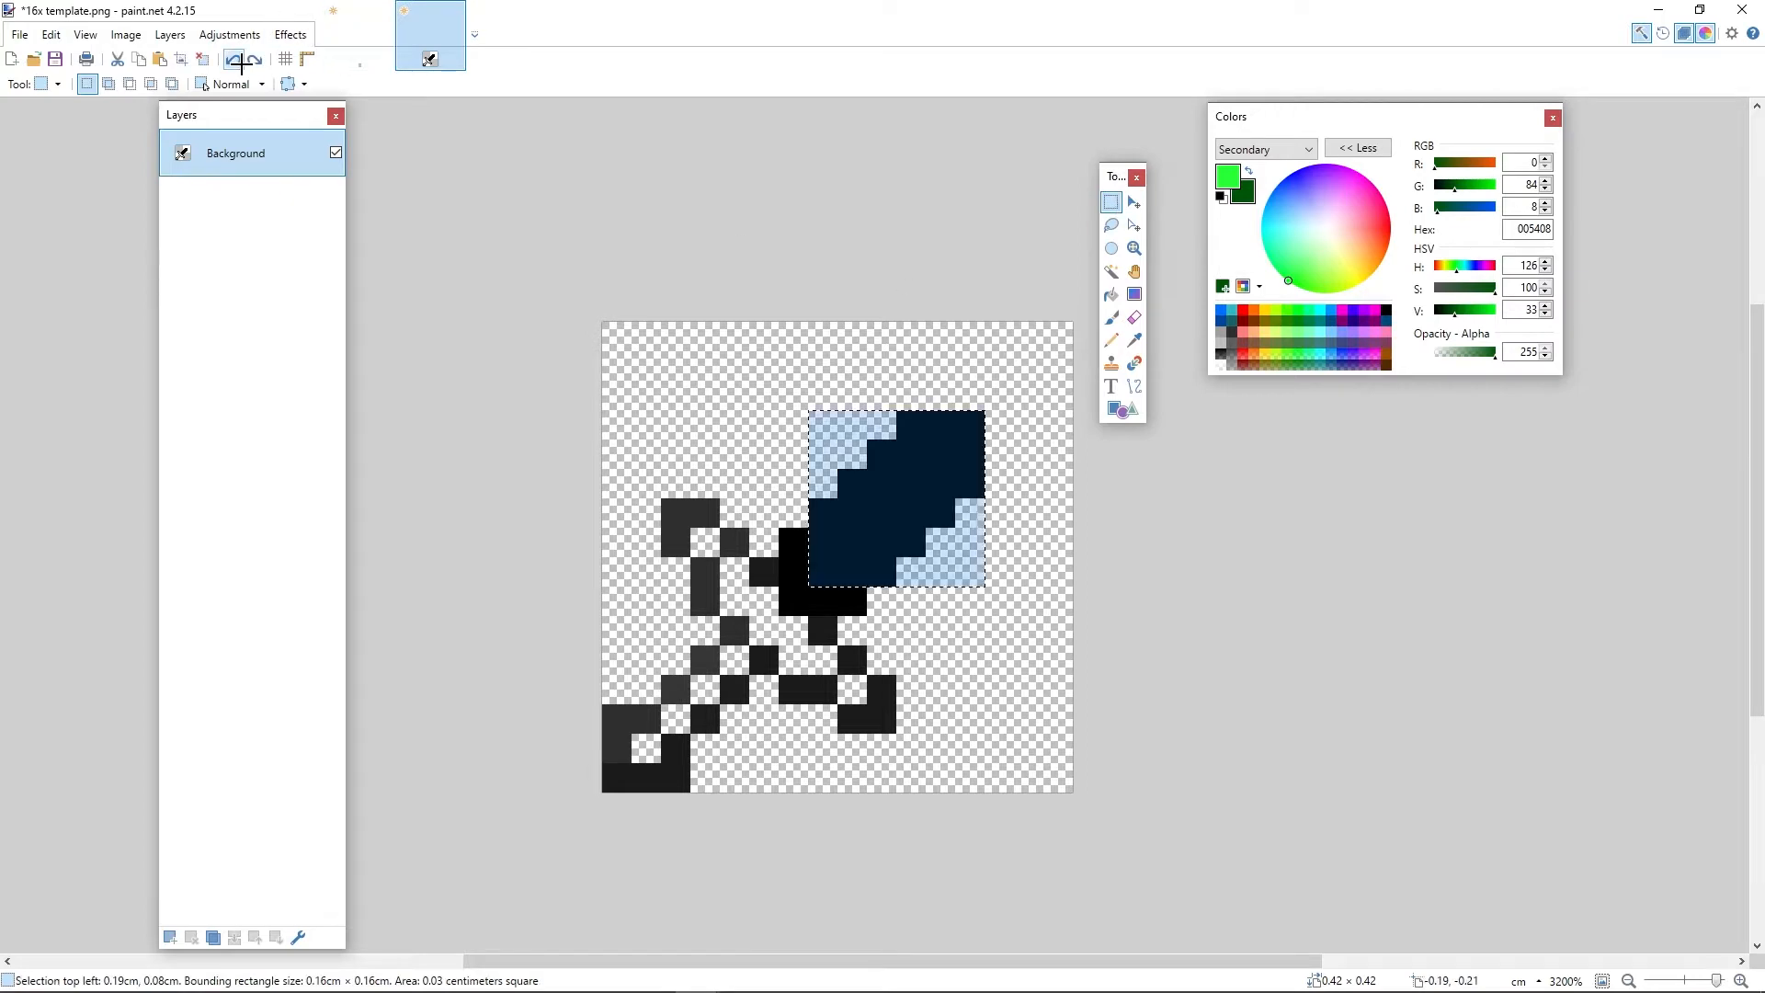
{"action": "left_click", "coordinate": [232, 60]}
{"action": "left_click", "coordinate": [233, 60]}
Step: Try out combined rectangular selections around the sword blade, and clear the selection
{"action": "left_click", "coordinate": [1111, 202]}
{"action": "mouse_move", "coordinate": [724, 324]}
{"action": "left_mouse_down"}
{"action": "mouse_move", "coordinate": [922, 406]}
{"action": "mouse_move", "coordinate": [722, 325]}
{"action": "mouse_move", "coordinate": [869, 434]}
{"action": "mouse_move", "coordinate": [849, 377]}
{"action": "left_mouse_up"}
{"action": "left_click_drag", "start_coordinate": [648, 331], "coordinate": [741, 434], "text": "ctrl"}
{"action": "left_click_drag", "start_coordinate": [703, 331], "coordinate": [919, 460], "text": "ctrl"}
{"action": "left_click_drag", "start_coordinate": [933, 363], "coordinate": [978, 575], "text": "ctrl"}
{"action": "left_click_drag", "start_coordinate": [823, 474], "coordinate": [949, 490], "text": "ctrl"}
{"action": "left_click_drag", "start_coordinate": [978, 620], "coordinate": [875, 511]}
{"action": "key", "text": "ctrl+d"}
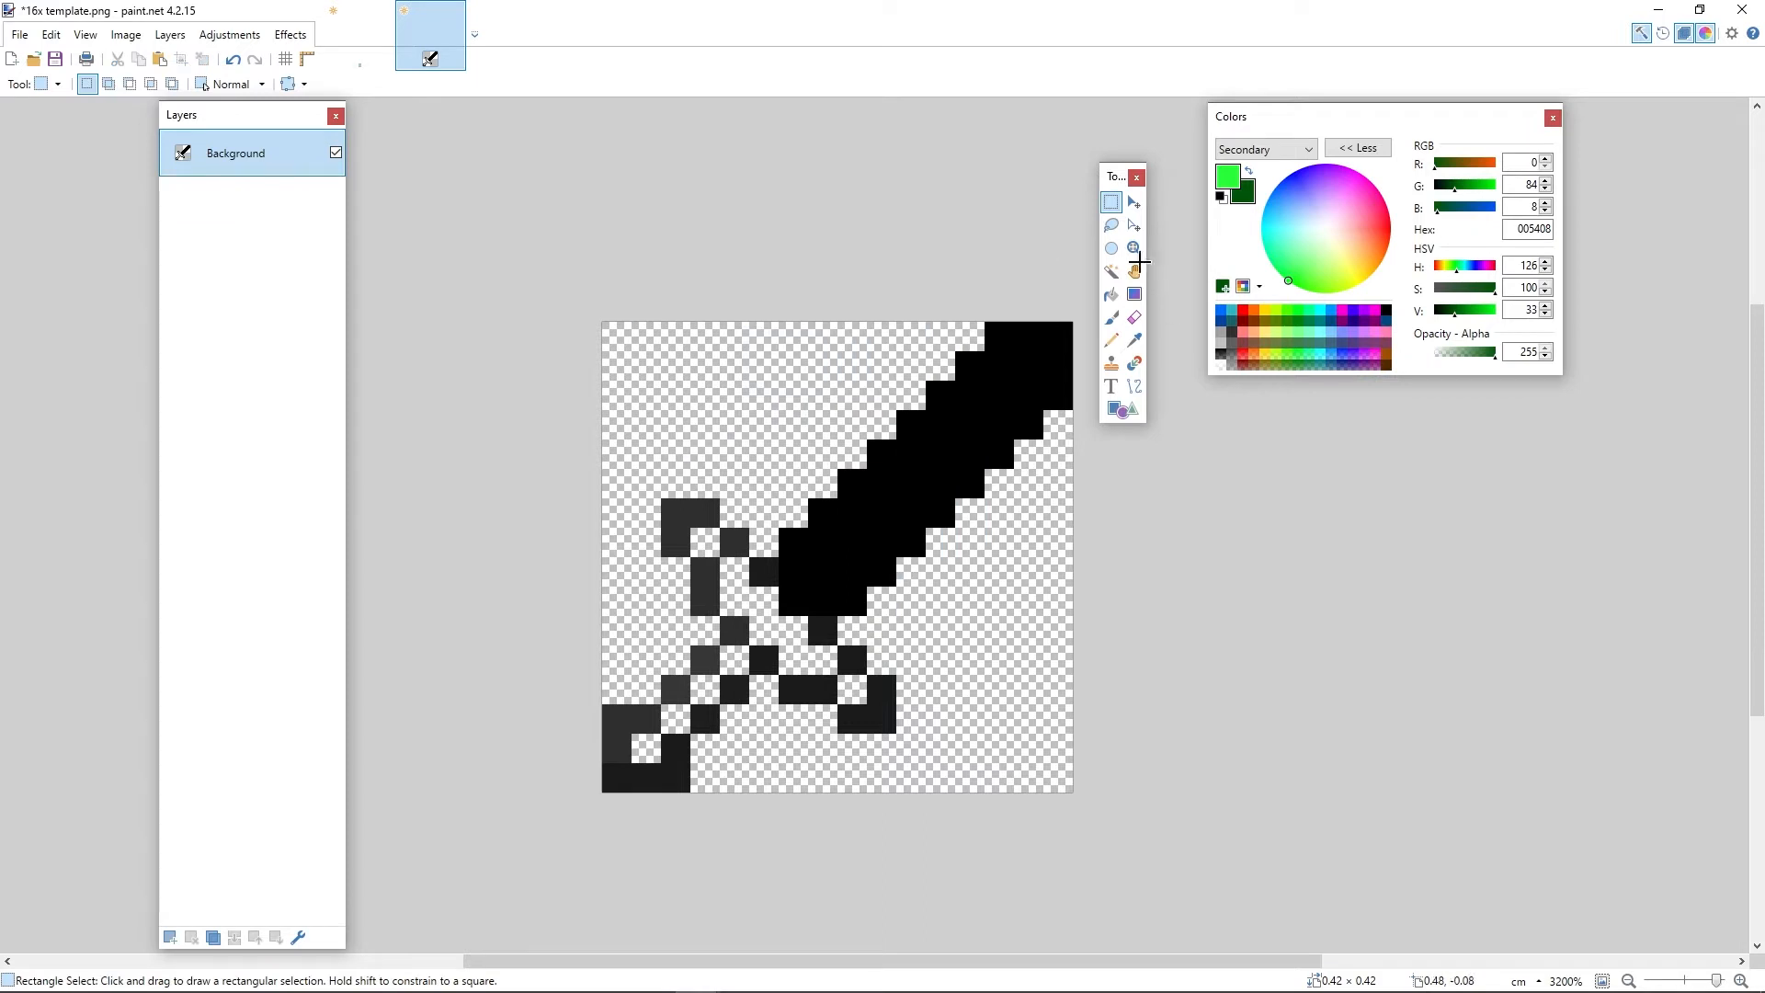
Step: Shorten the sword by moving the blade's upper section three pixels diagonally toward the hilt, and deselect it
{"action": "left_click_drag", "start_coordinate": [896, 303], "coordinate": [1177, 497]}
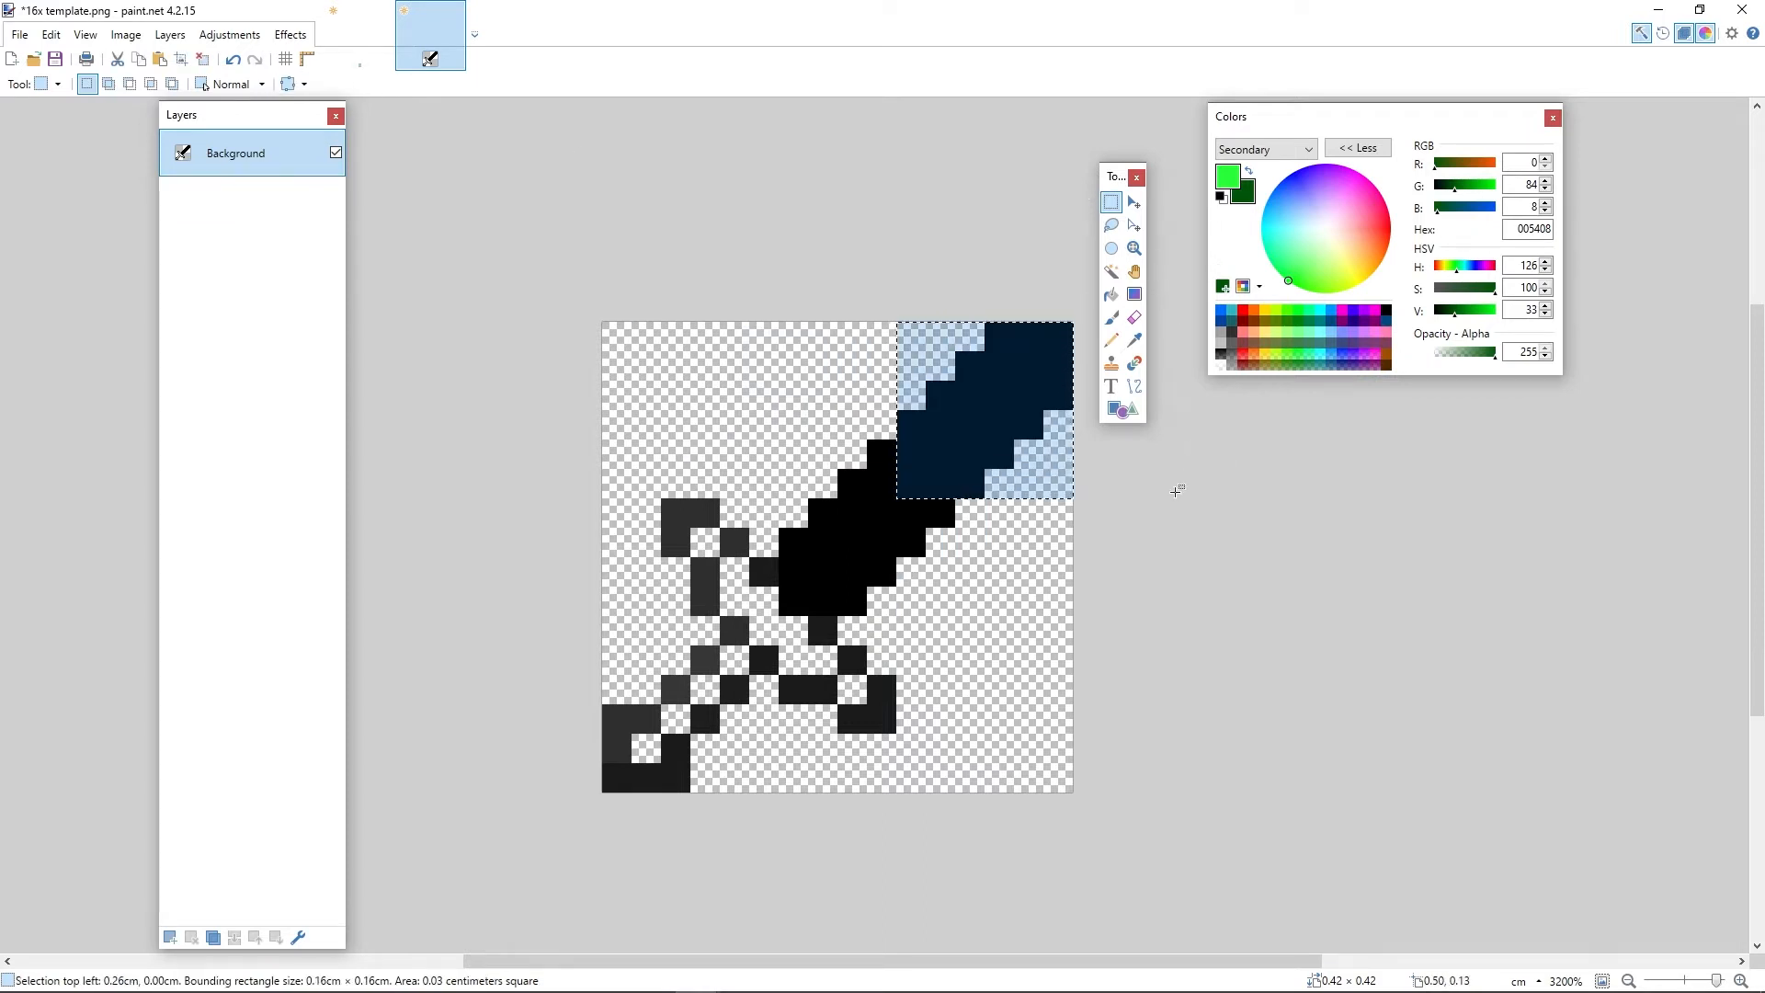
{"action": "left_click", "coordinate": [1134, 200]}
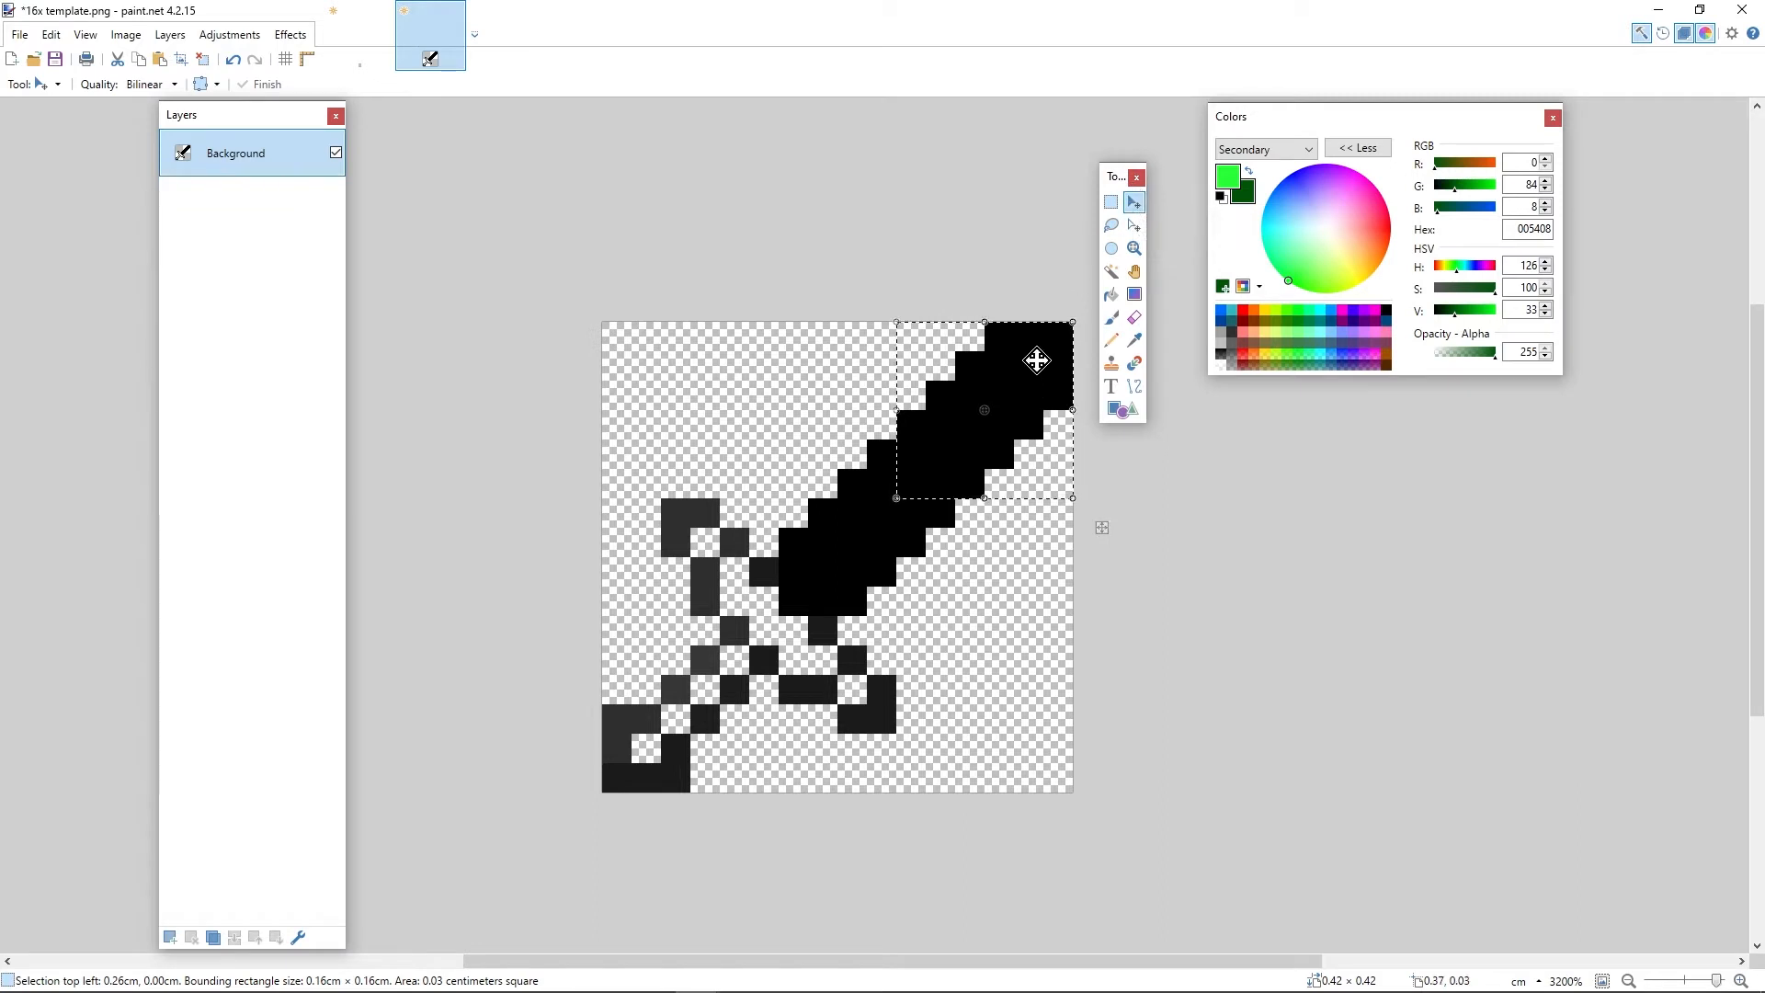
{"action": "left_click_drag", "start_coordinate": [1026, 354], "coordinate": [938, 442]}
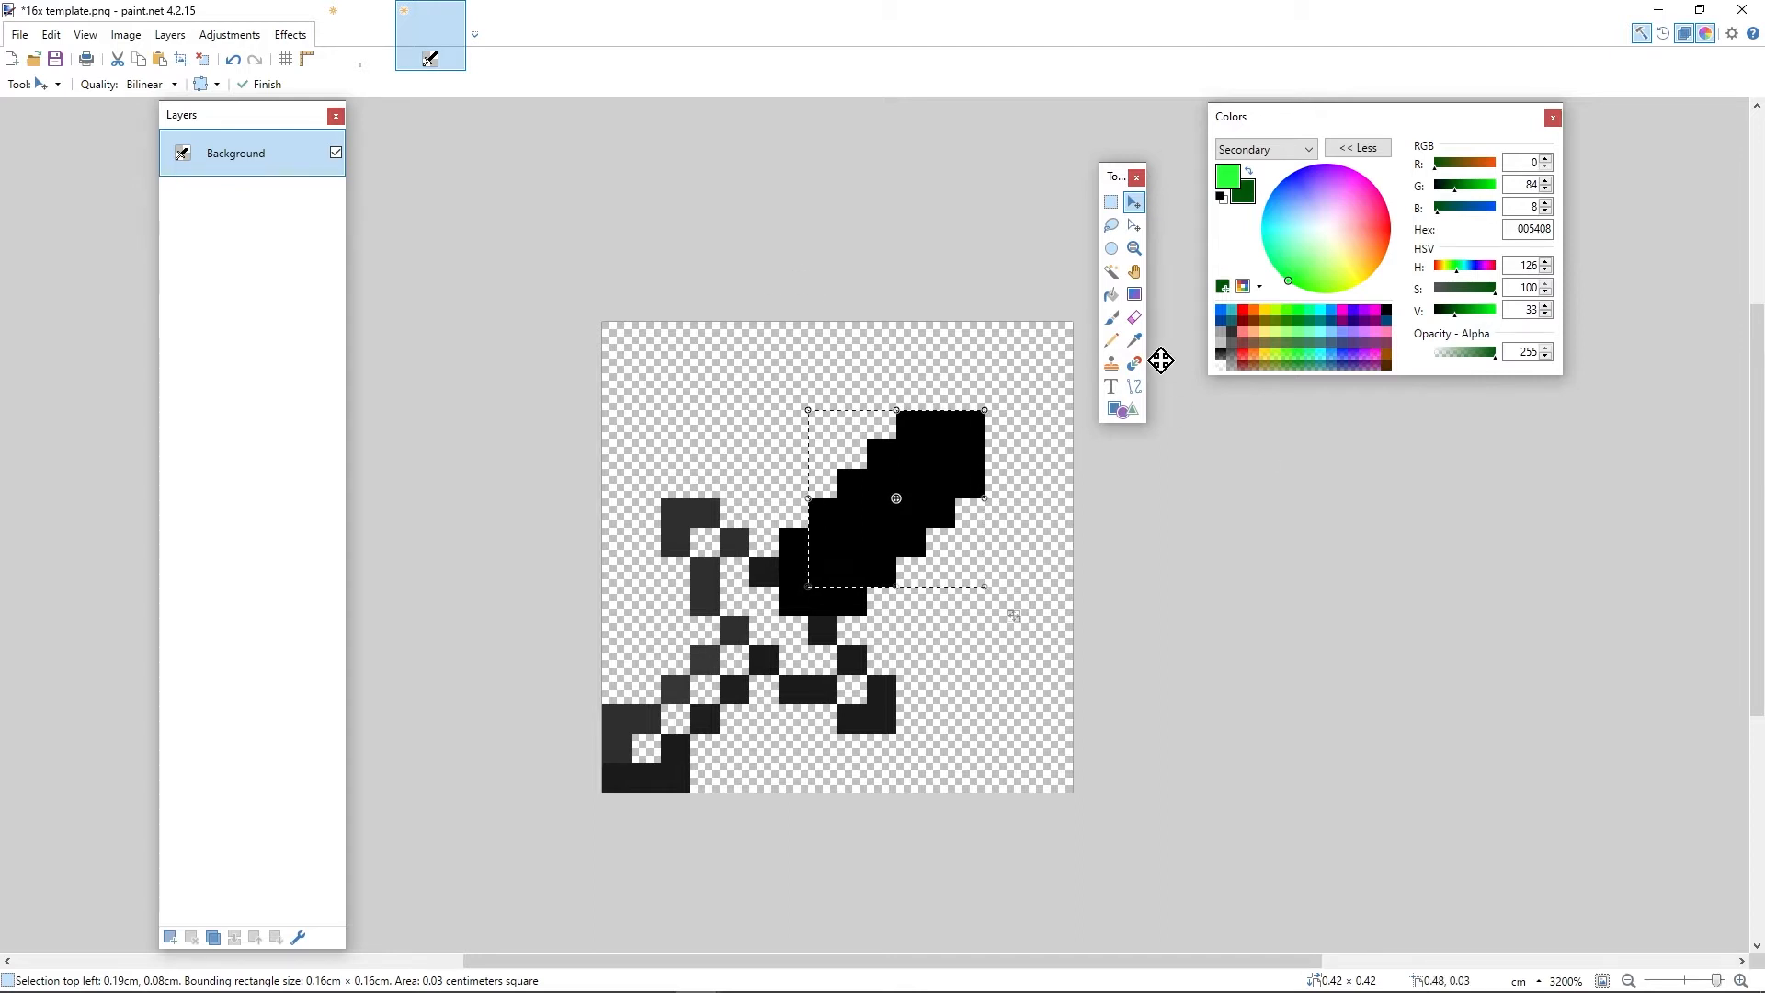
{"action": "key", "text": "ctrl+d"}
Step: Sample the blade's black and draw two stacked pixels at the right edge of the blade tip with the Pencil
{"action": "left_click", "coordinate": [1135, 340]}
{"action": "left_click", "coordinate": [970, 425]}
{"action": "left_click", "coordinate": [1120, 336]}
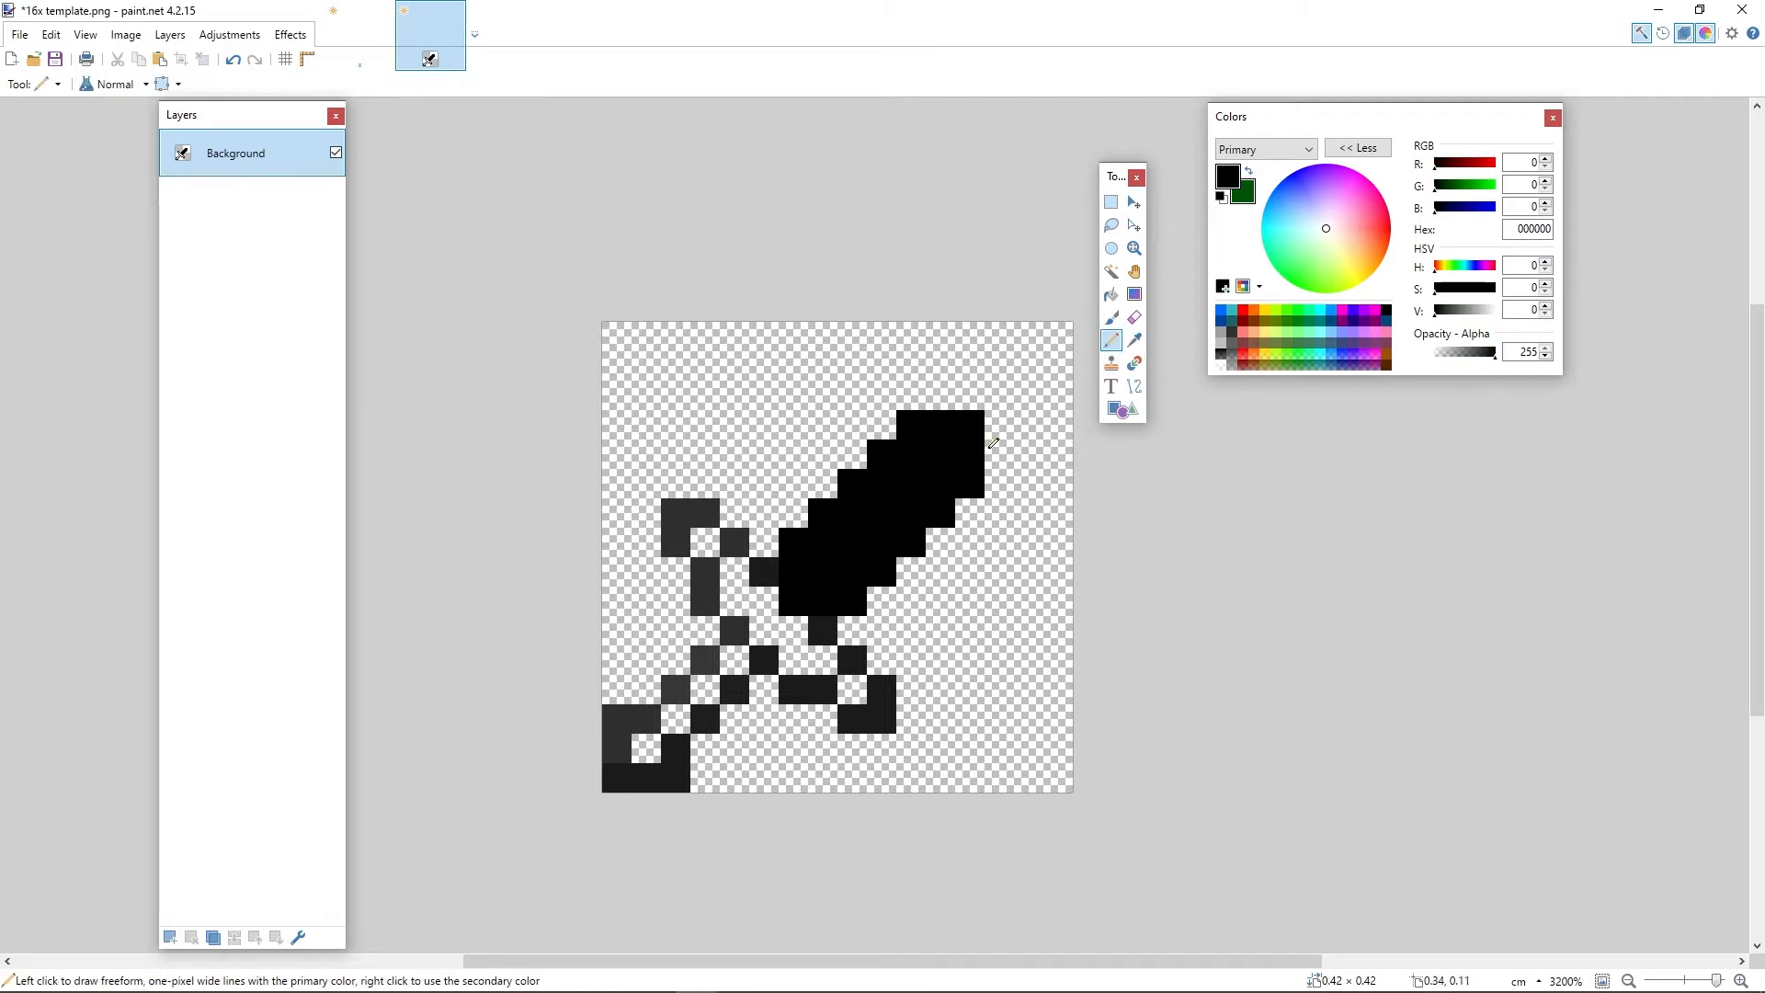
{"action": "left_click_drag", "start_coordinate": [1000, 425], "coordinate": [1000, 454]}
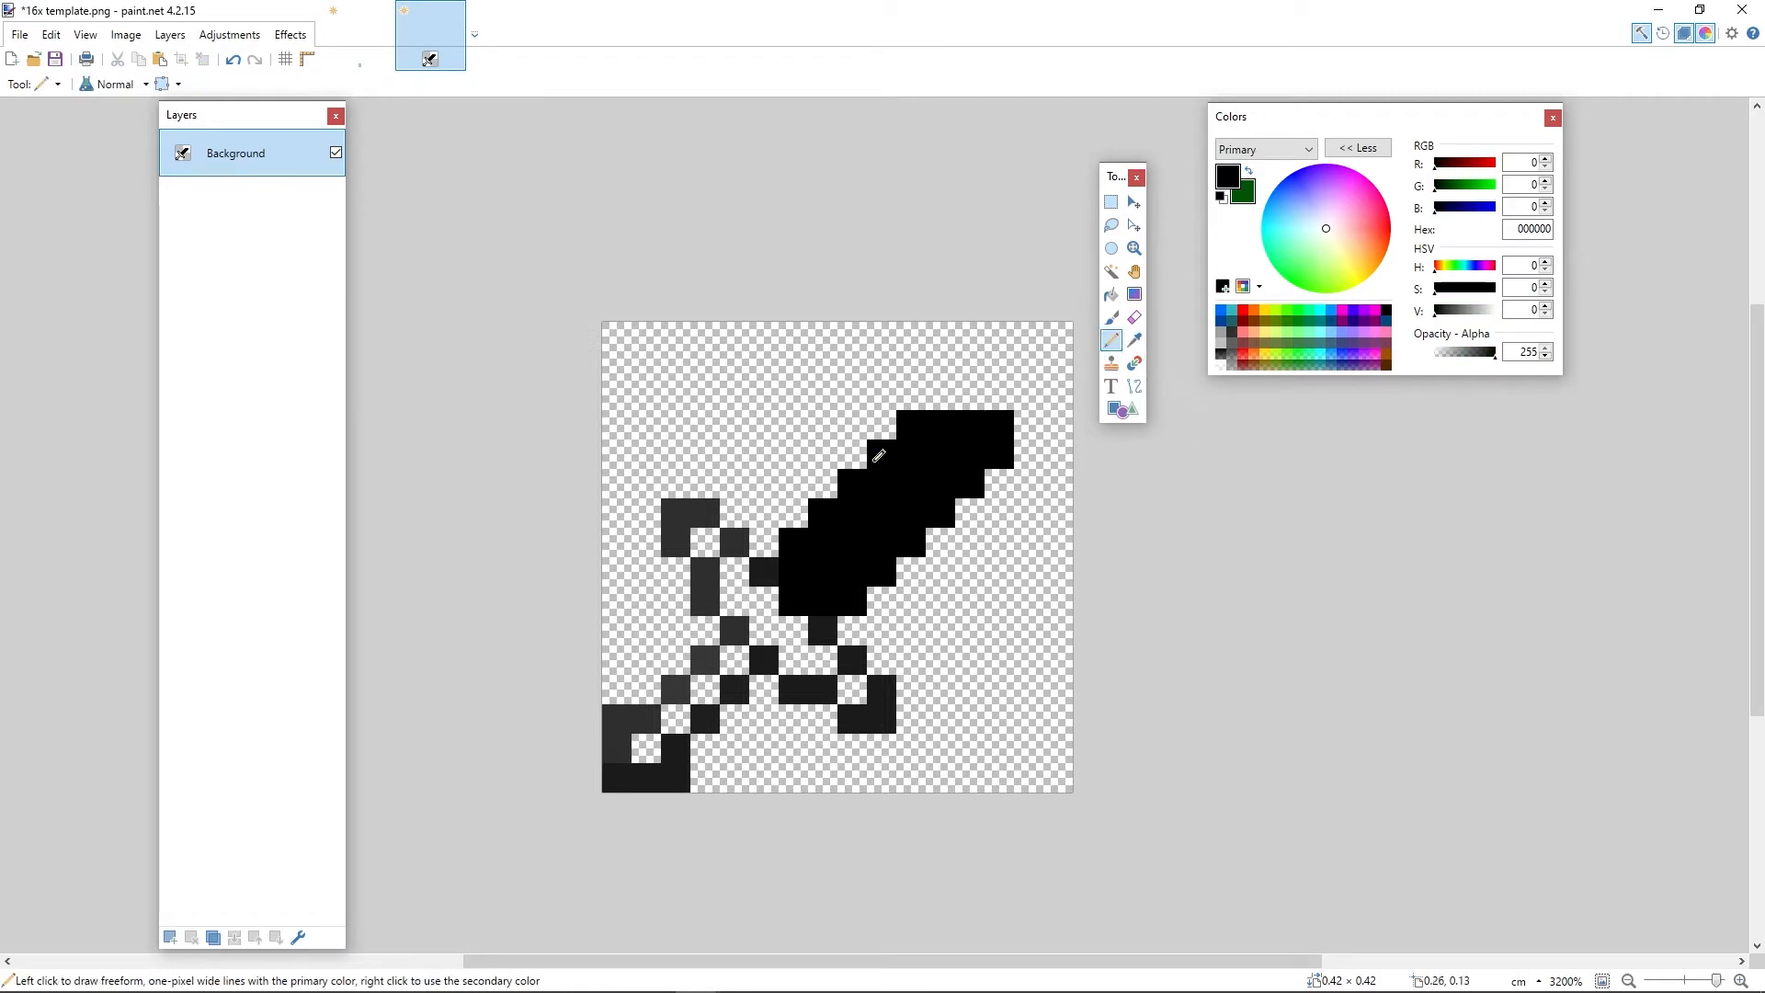
Step: Select only the sword's black blade, using the Magic Wand to exclude the transparent area around it
{"action": "left_click", "coordinate": [1110, 202]}
{"action": "left_click_drag", "start_coordinate": [794, 397], "coordinate": [1037, 600]}
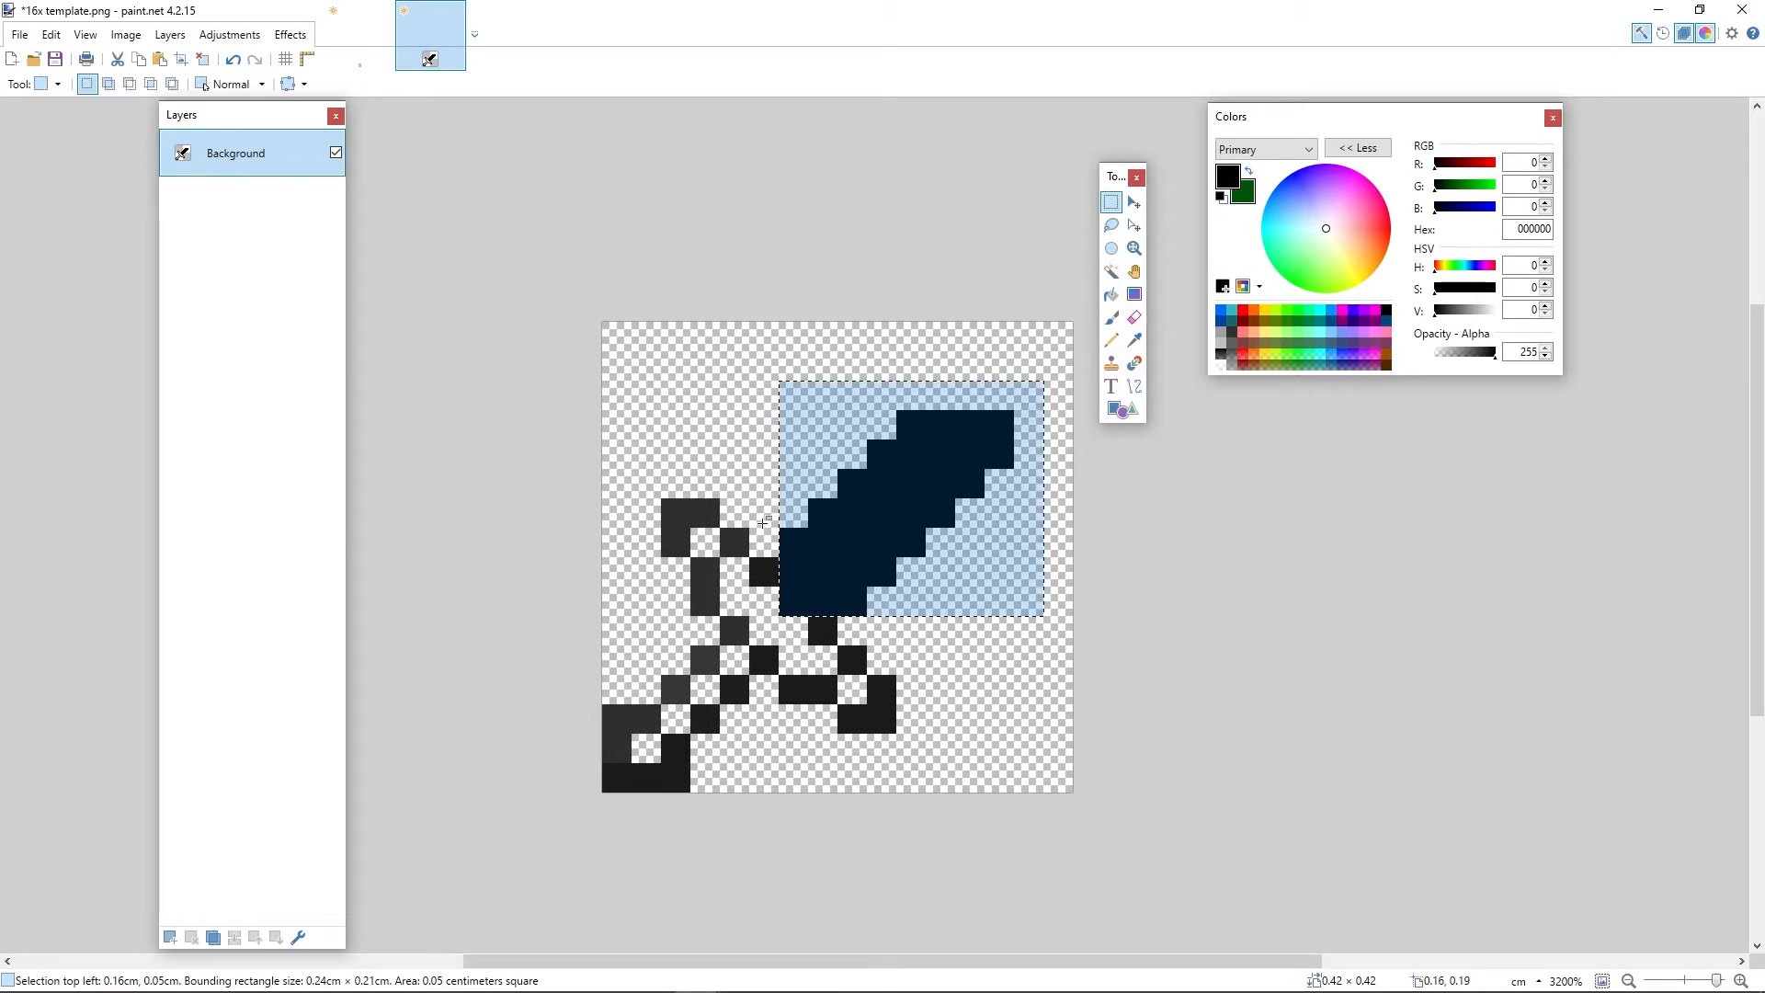
{"action": "left_click", "coordinate": [1111, 271]}
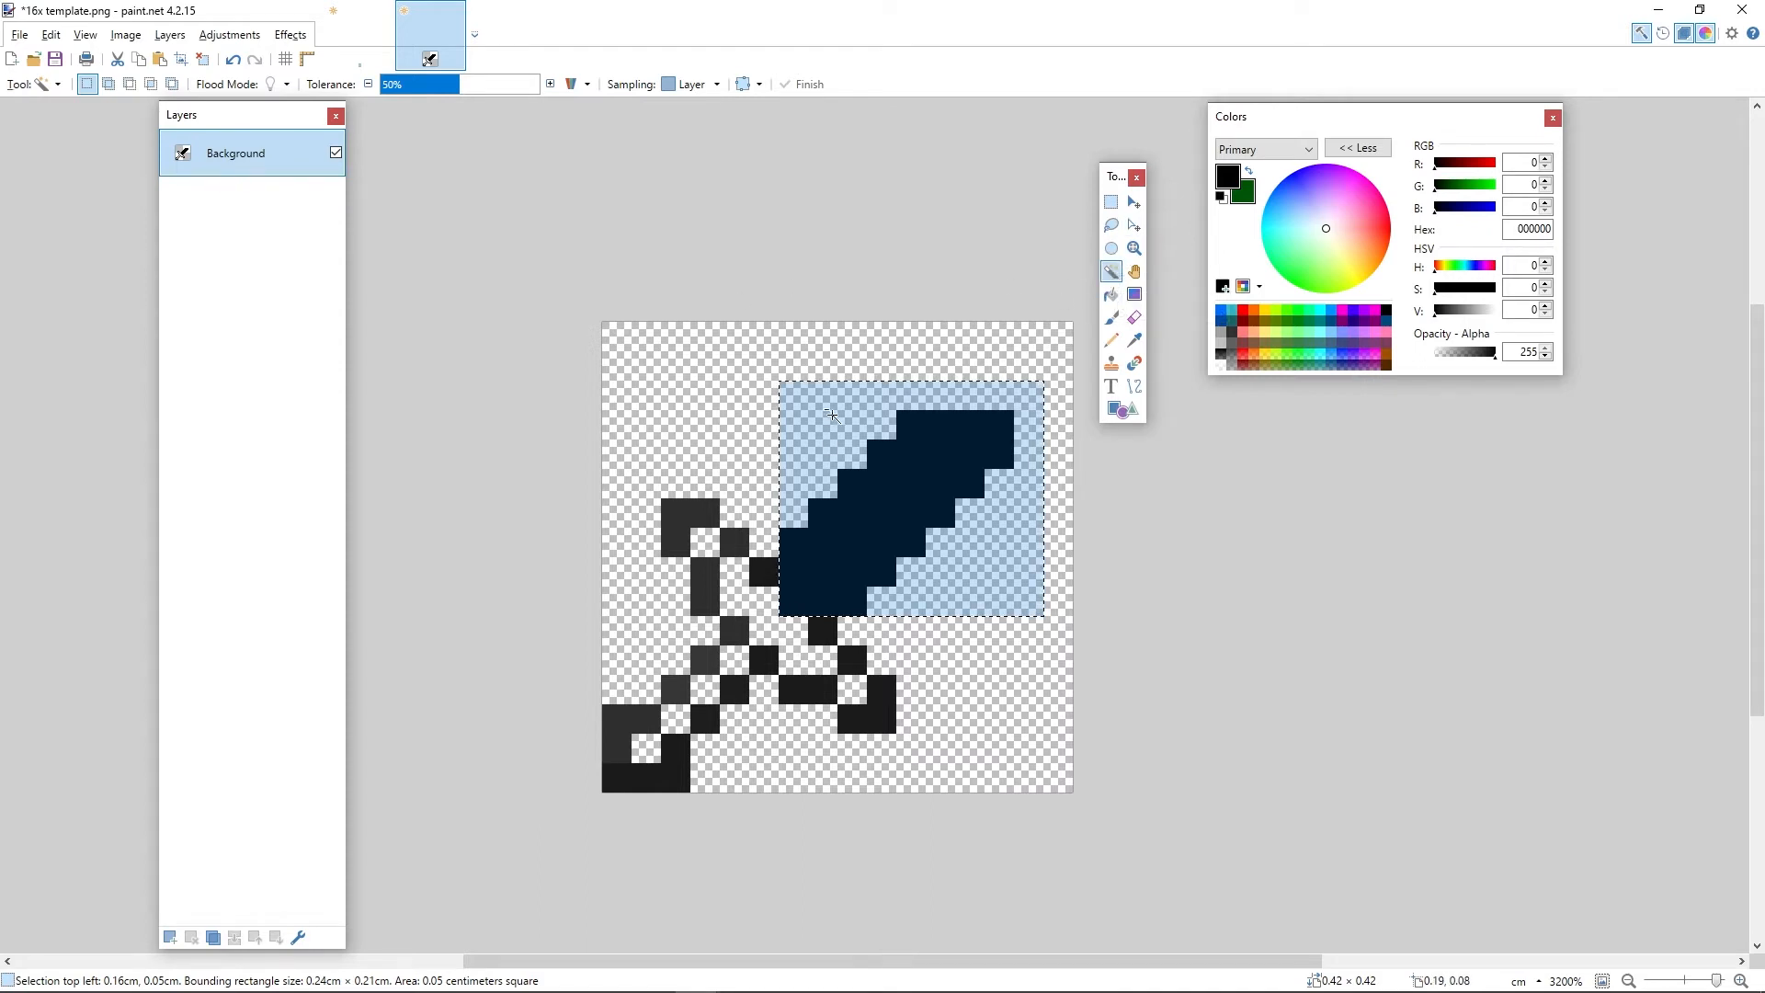
{"action": "left_click", "coordinate": [1005, 467]}
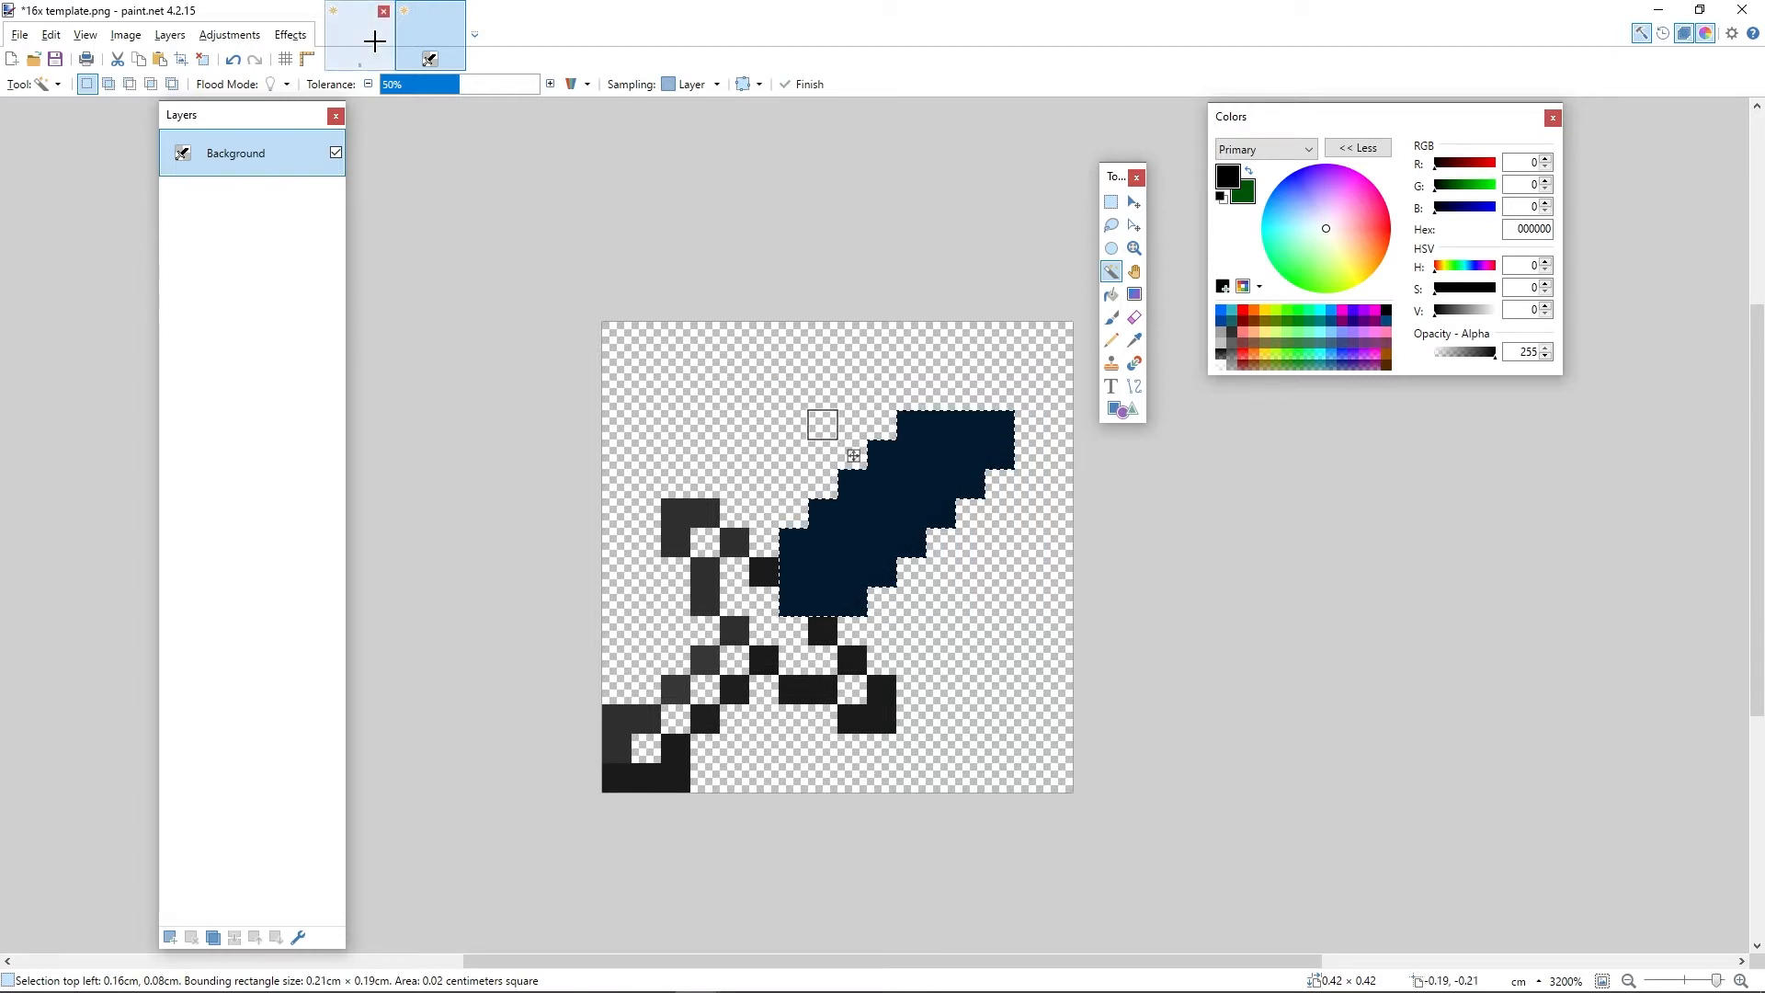
Step: Switch to the untitled green palette image and sample its bright green (28FF37) as the primary color
{"action": "left_click", "coordinate": [361, 35]}
{"action": "left_click", "coordinate": [17, 35]}
{"action": "left_click", "coordinate": [207, 262]}
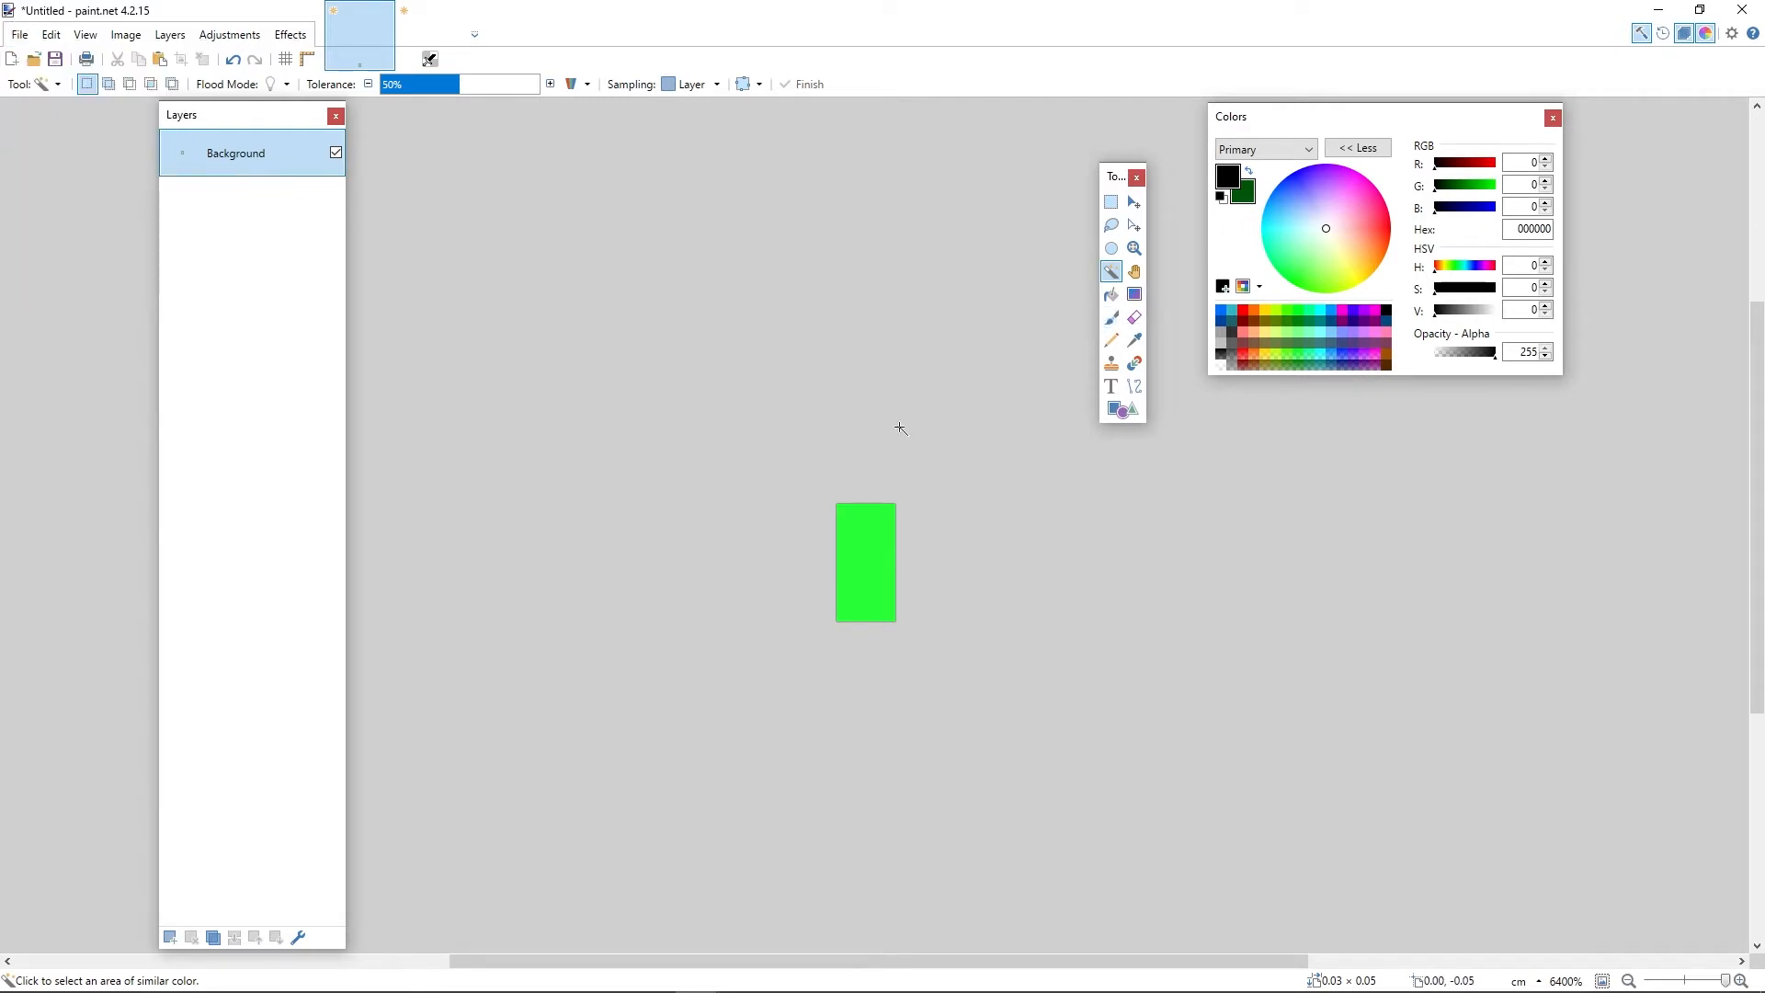
{"action": "left_click", "coordinate": [1135, 340]}
{"action": "left_click_drag", "start_coordinate": [1321, 248], "coordinate": [800, 466]}
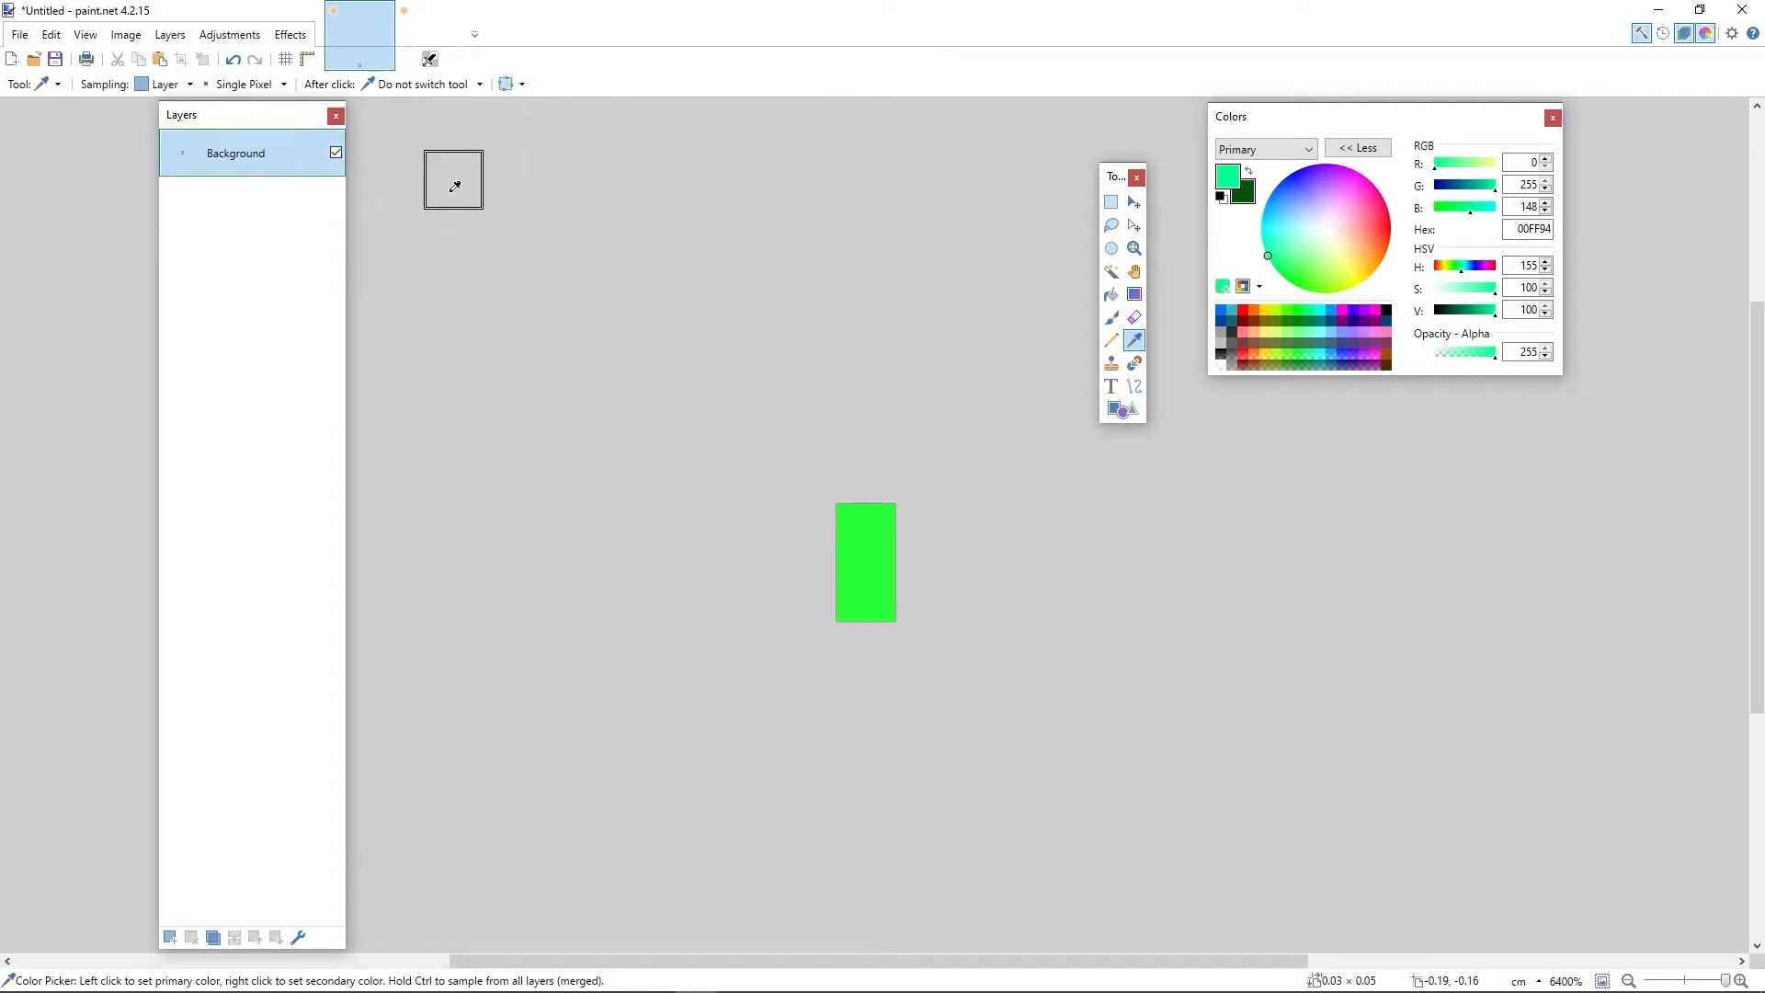
{"action": "left_click", "coordinate": [512, 83]}
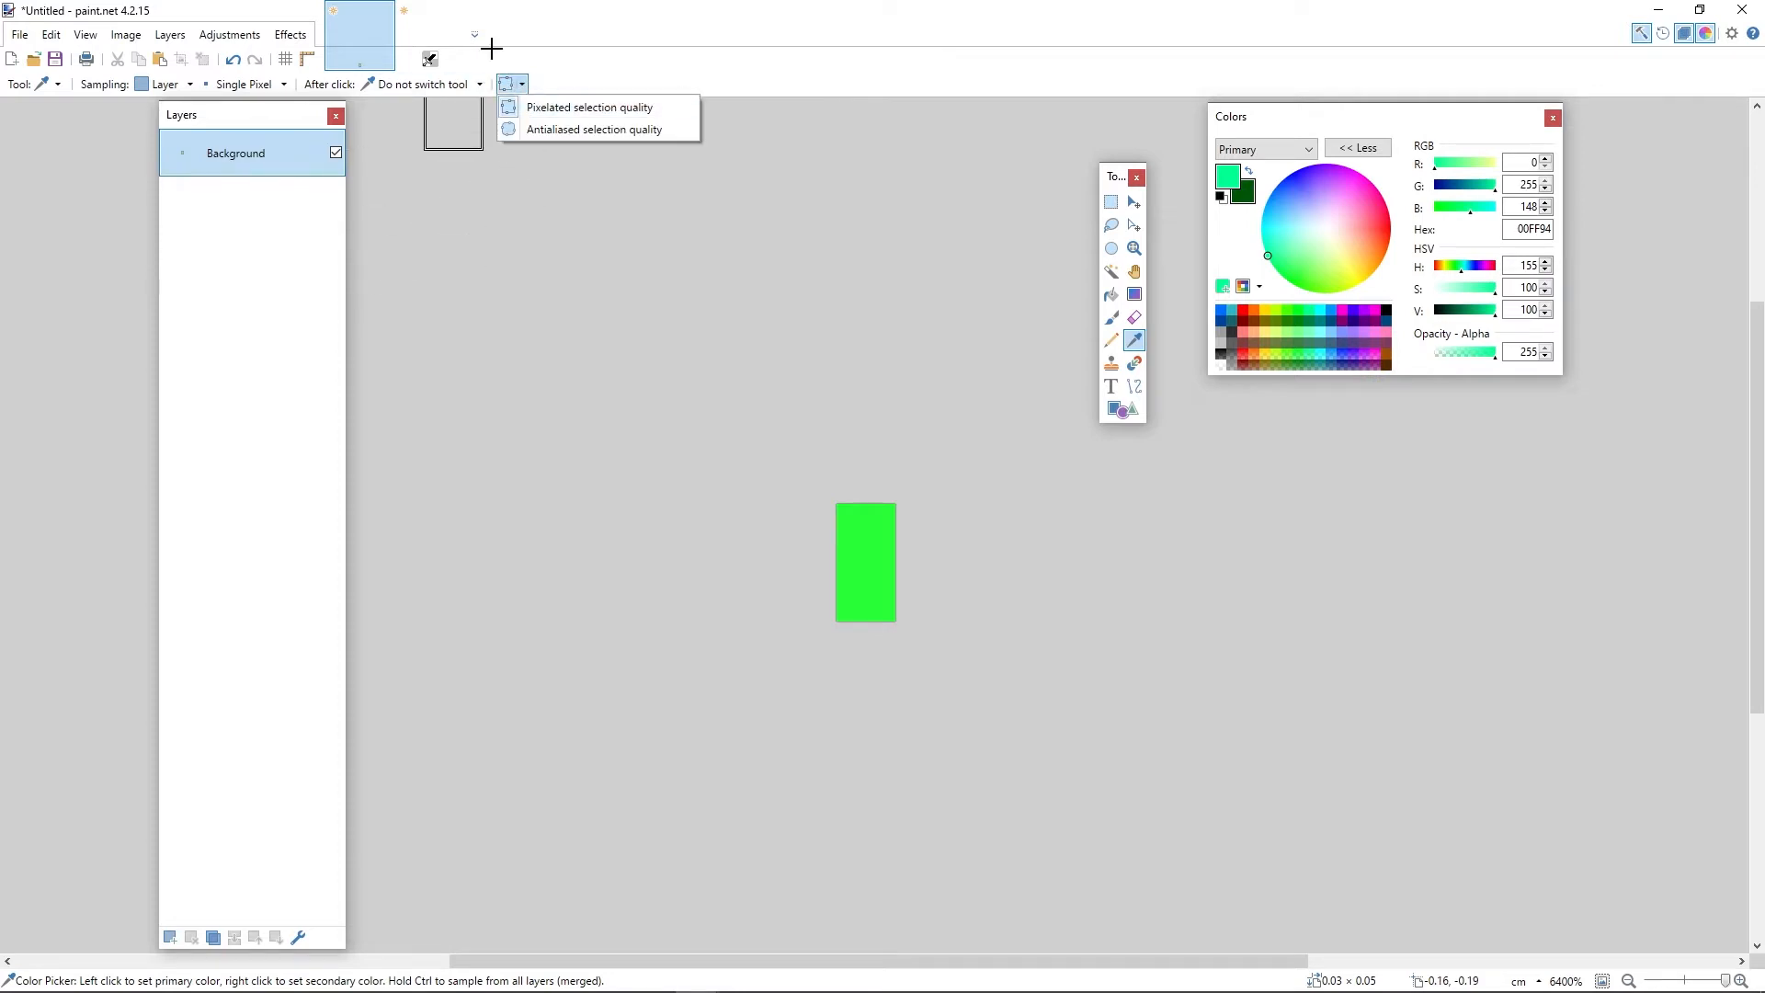
{"action": "left_click", "coordinate": [522, 82]}
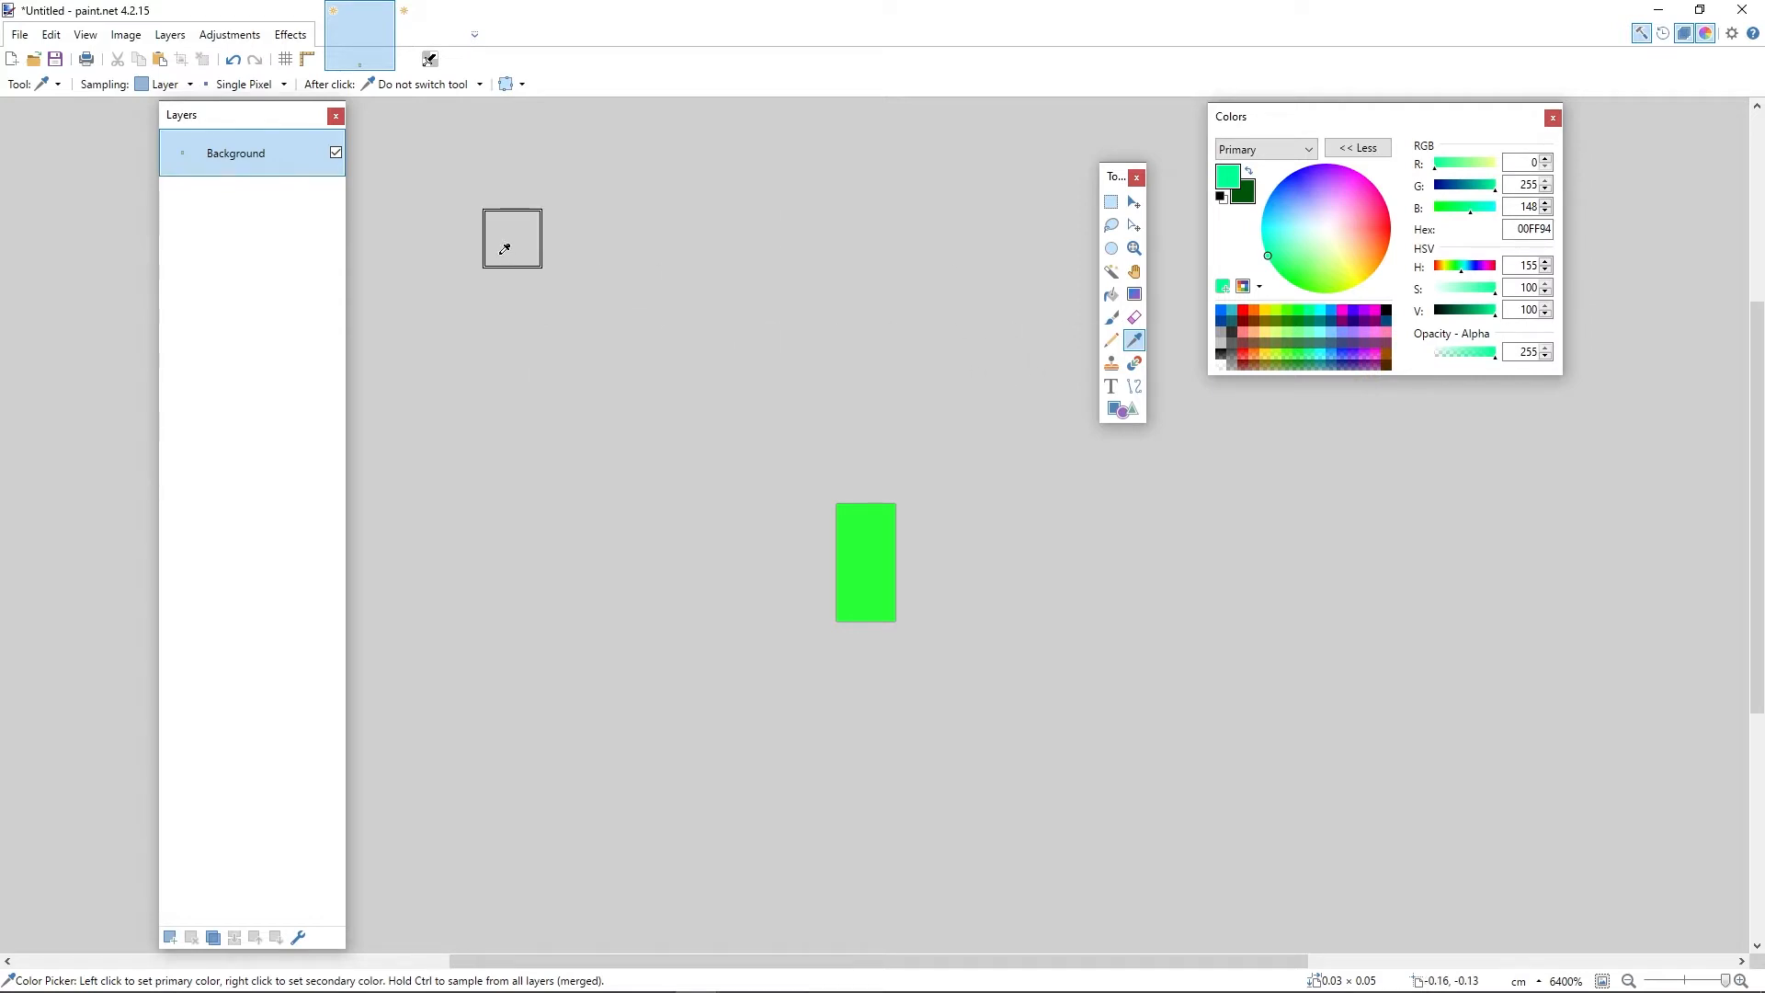
{"action": "left_click", "coordinate": [1112, 201]}
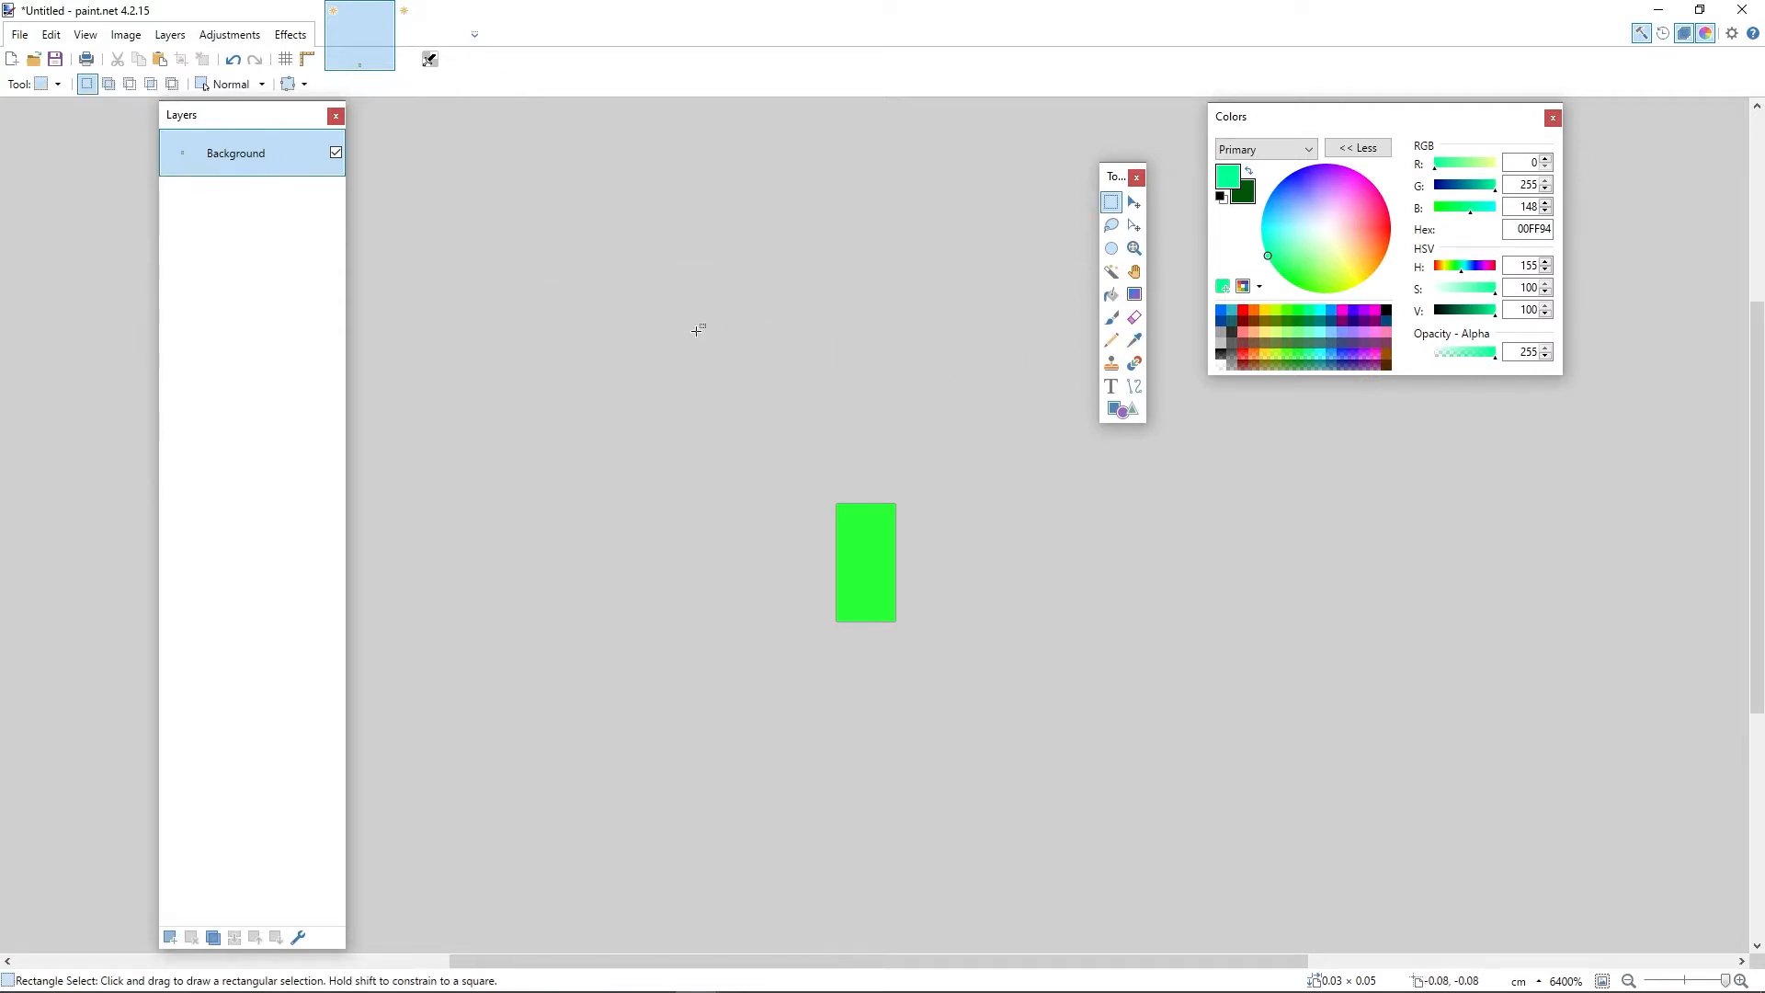
{"action": "left_click", "coordinate": [1135, 340]}
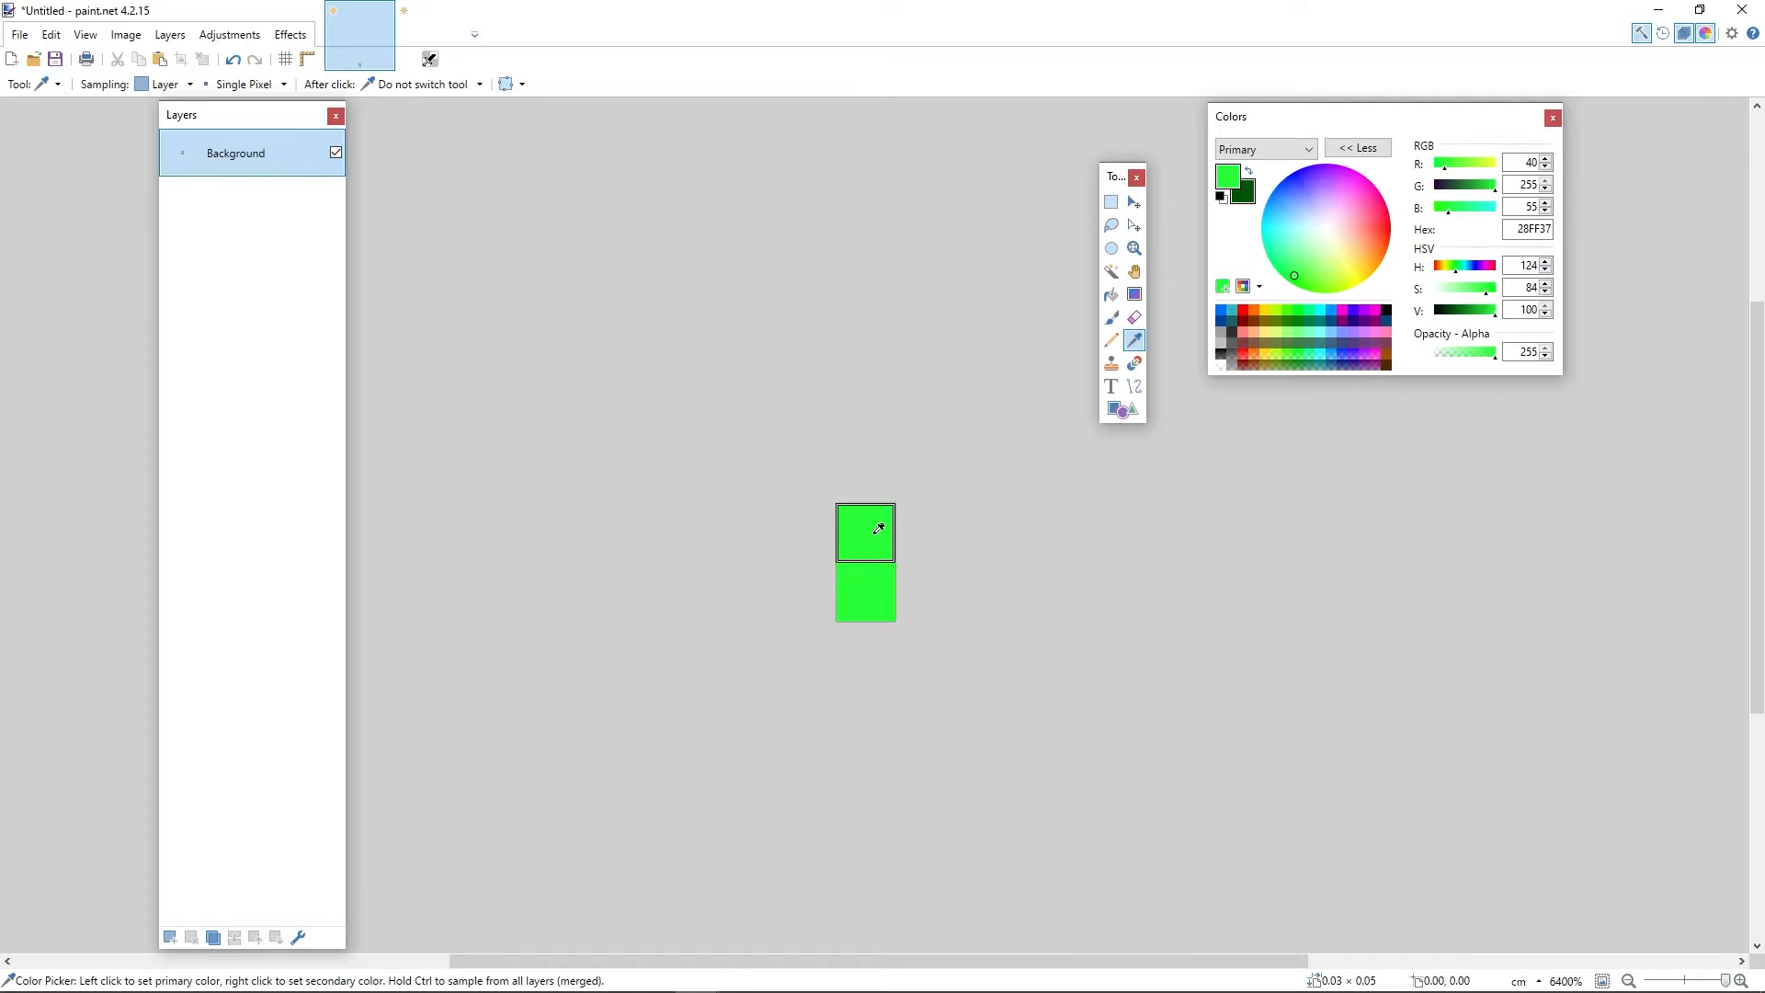
Step: Return to the sword template and fill the selected blade with the bright green primary color
{"action": "left_click", "coordinate": [405, 39]}
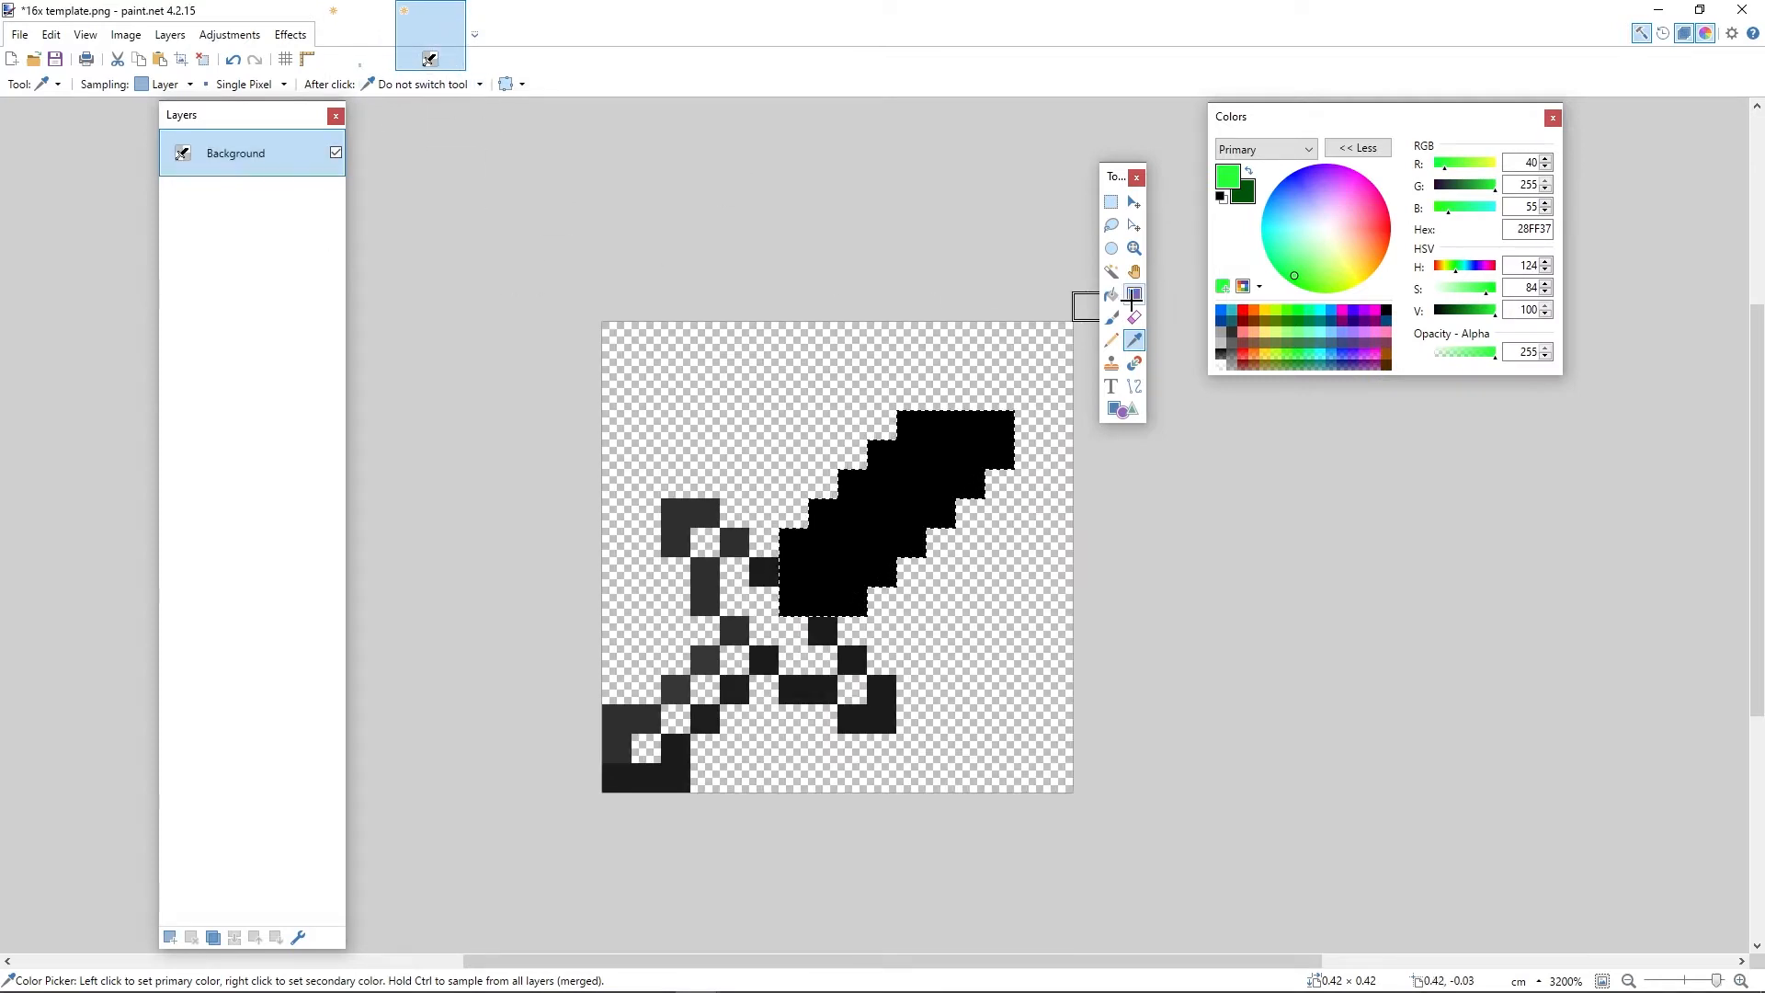
{"action": "left_click", "coordinate": [1111, 294]}
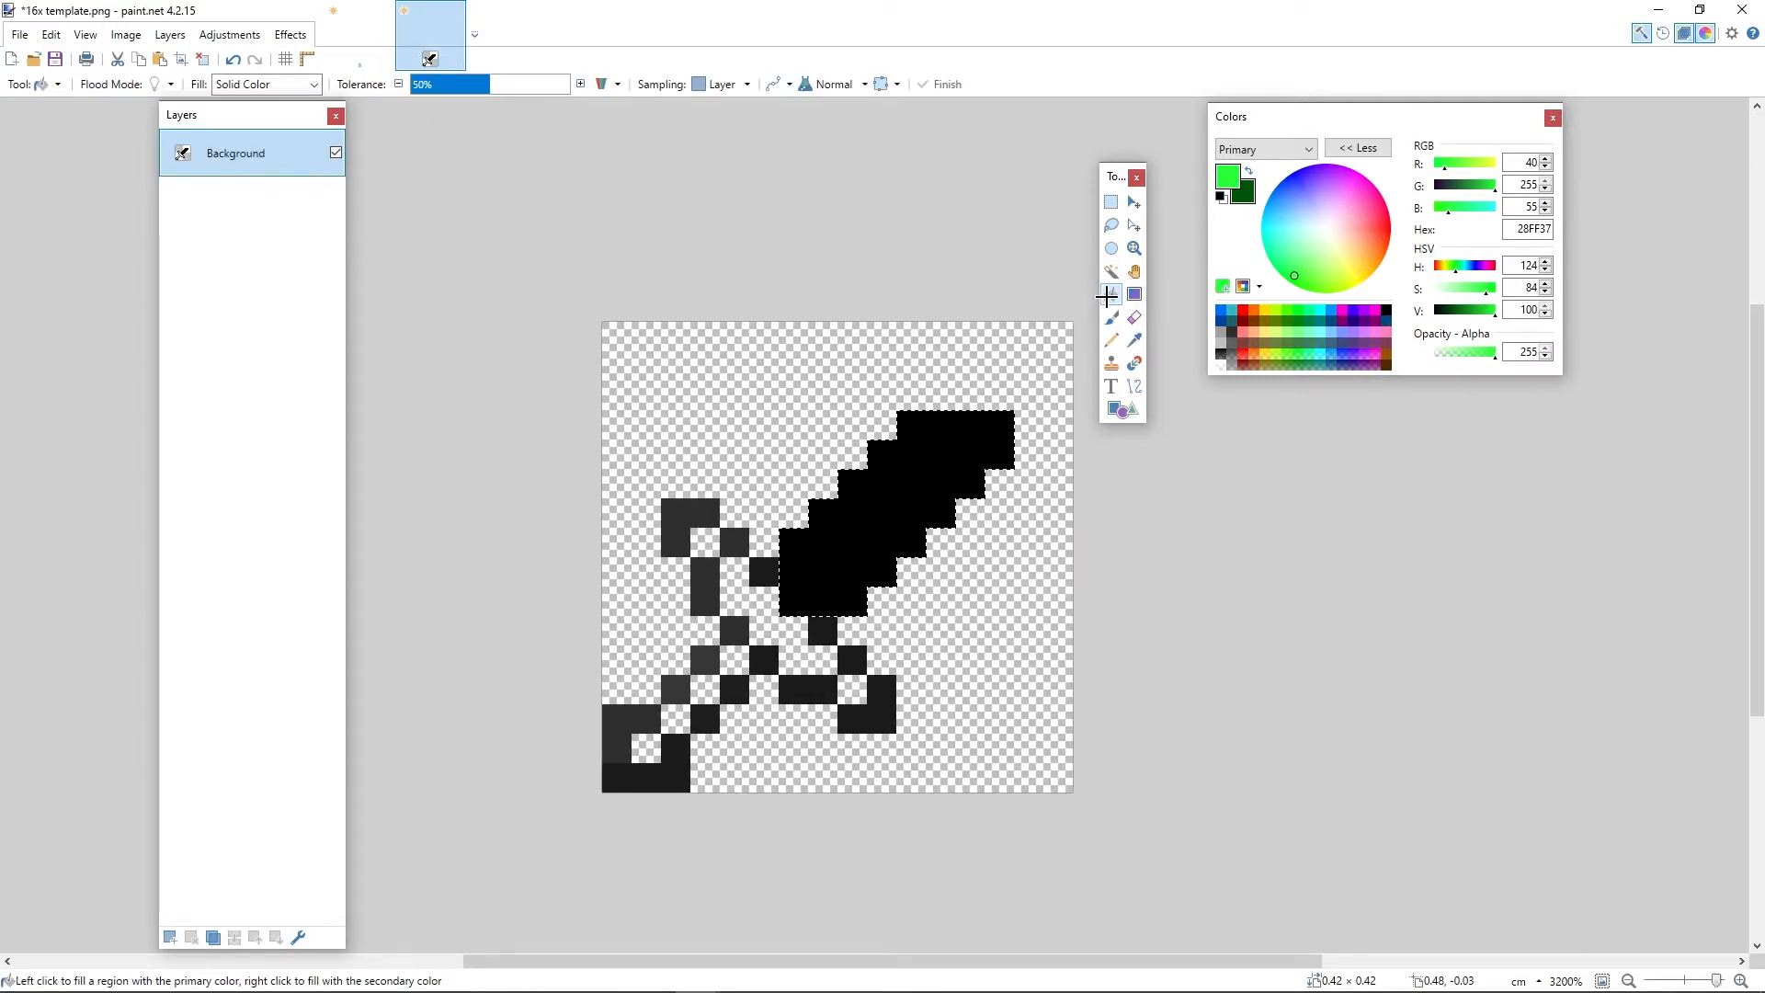
{"action": "left_click", "coordinate": [882, 543]}
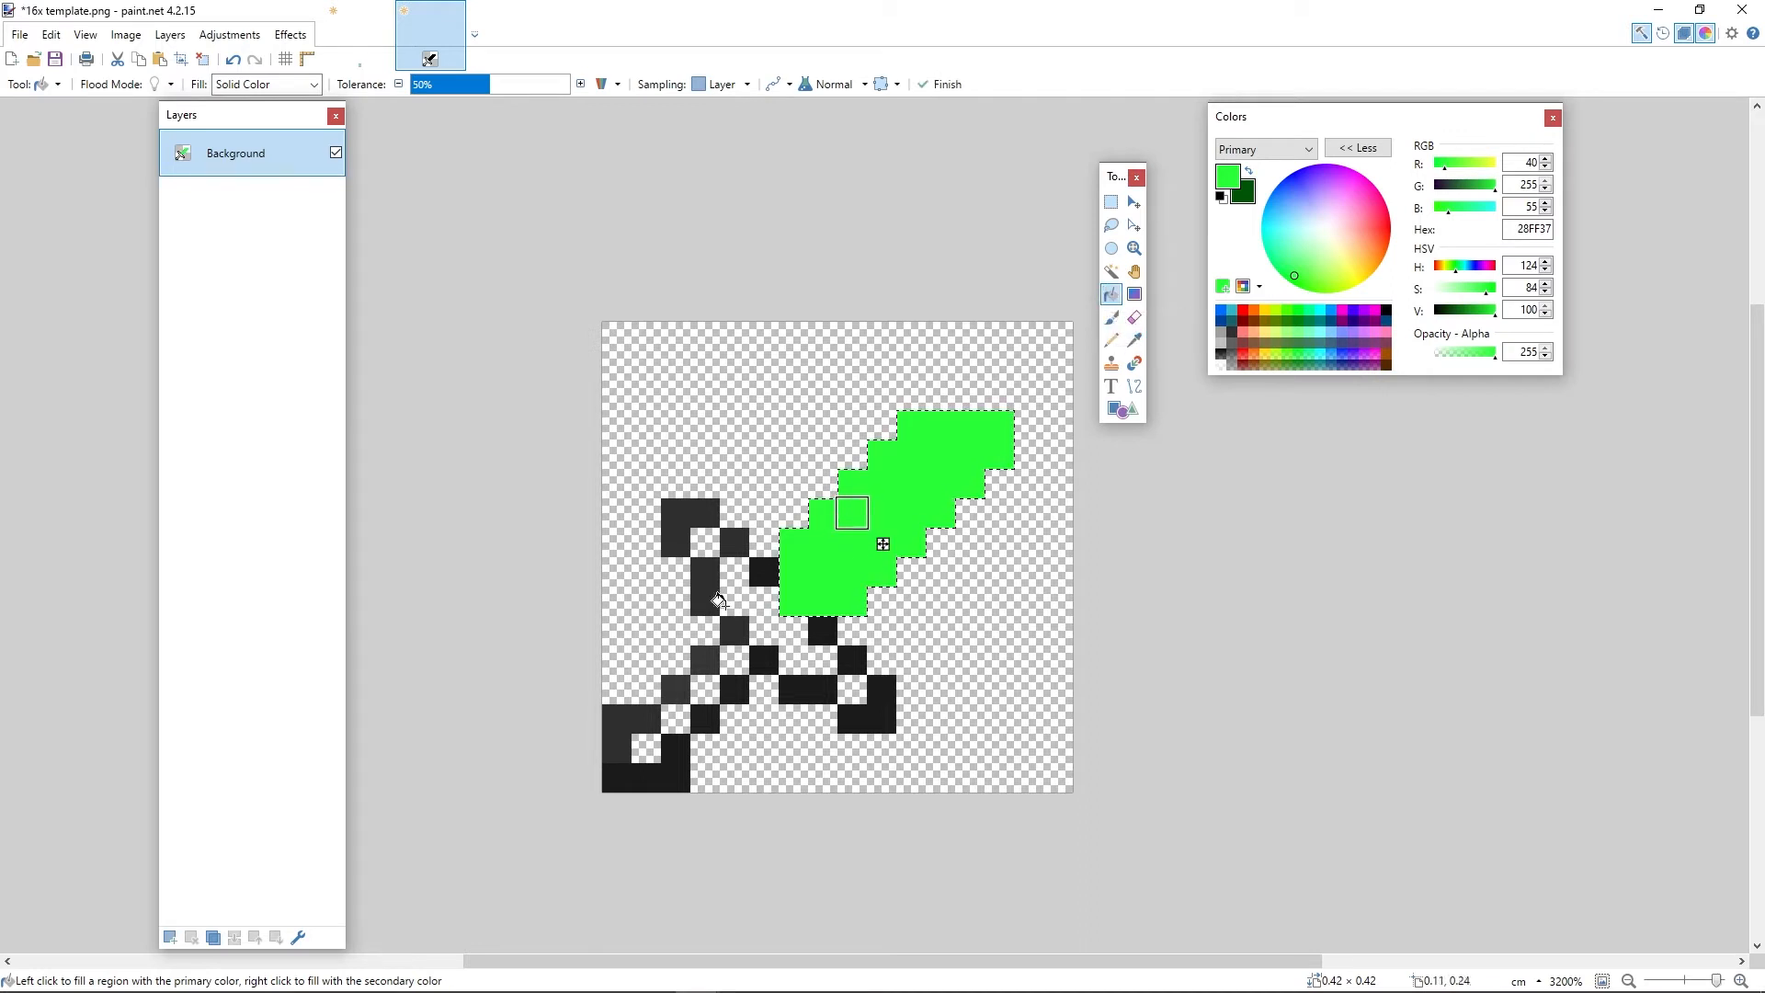
Step: Make a rectangular selection of about 0.16 × 0.29 cm, rotate it to about -44.45°, and position it over the blade's lower-right edge pixels
{"action": "left_click", "coordinate": [1111, 202]}
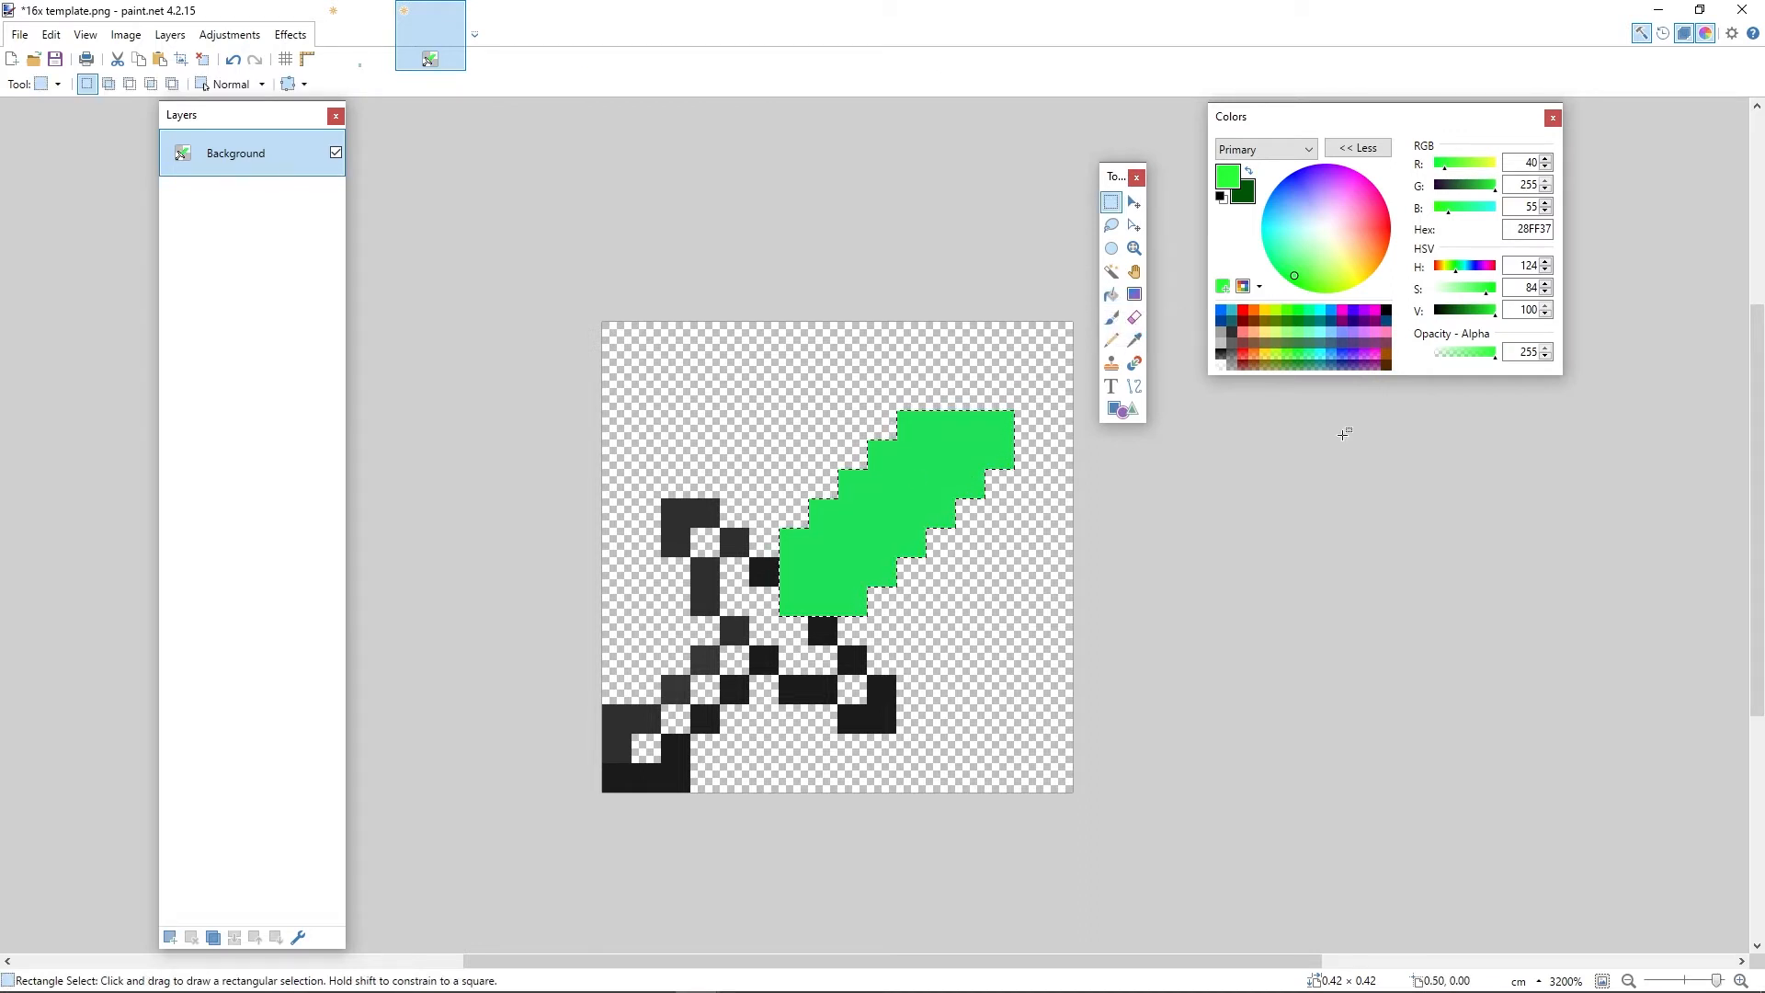
{"action": "left_click_drag", "start_coordinate": [897, 322], "coordinate": [1059, 619]}
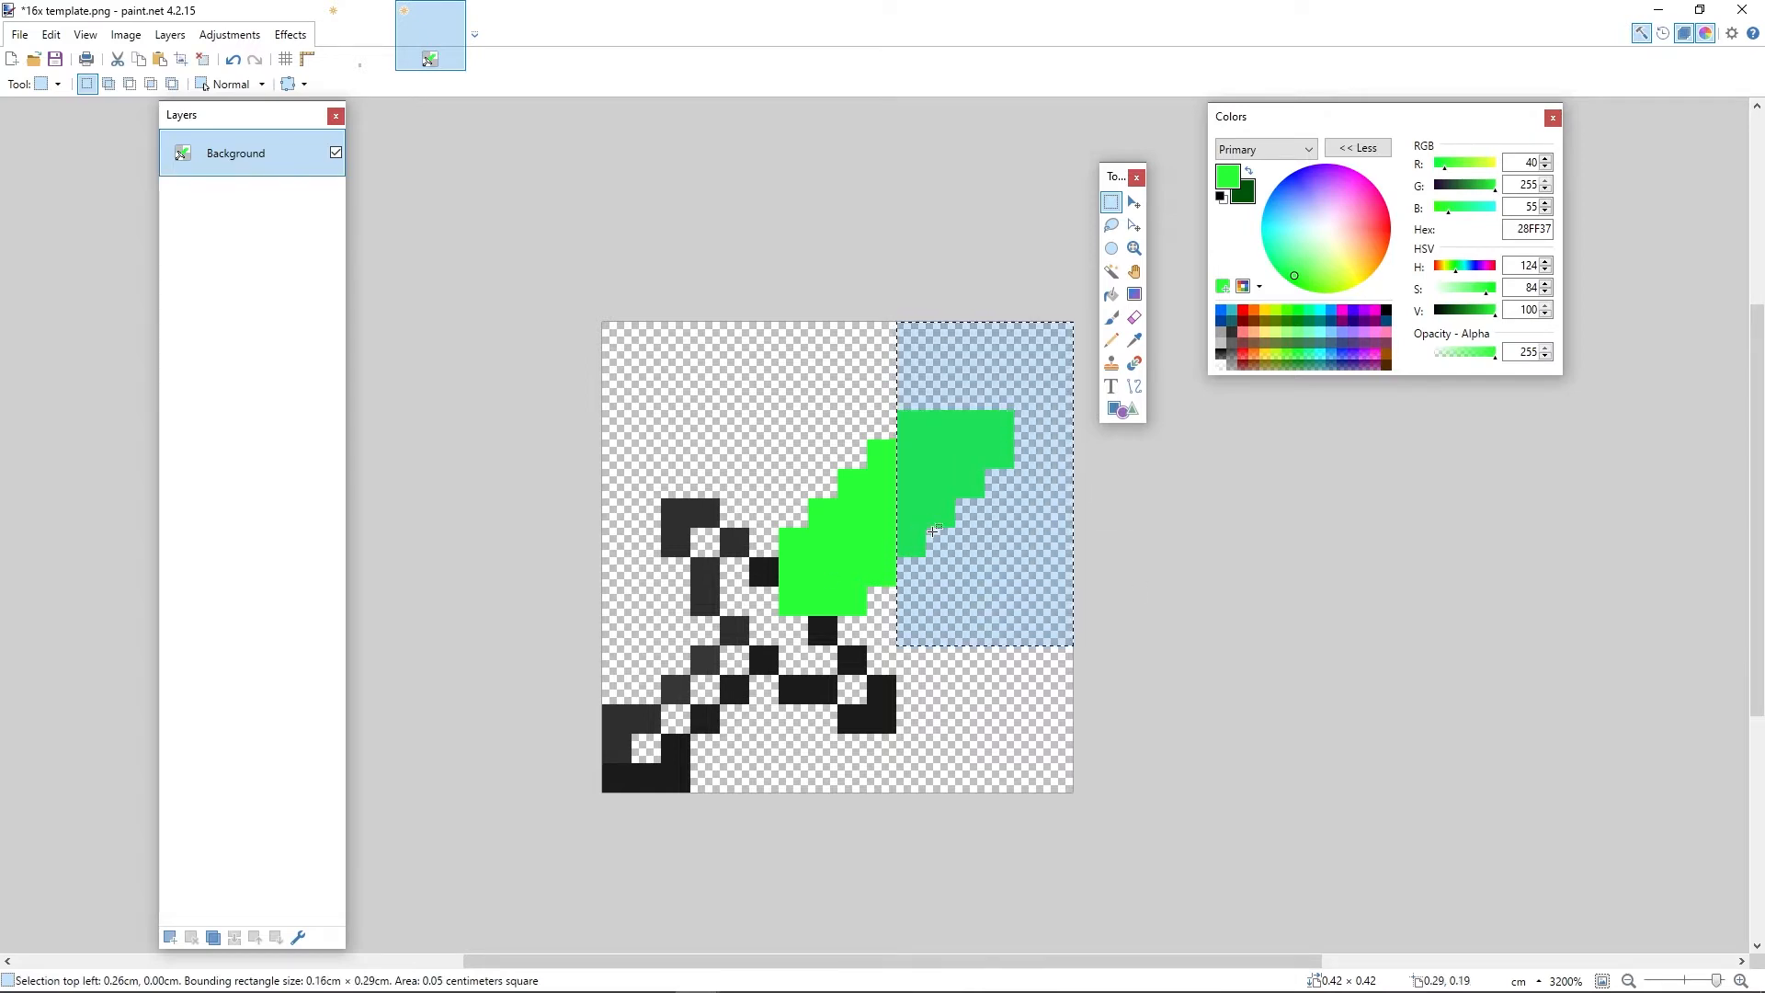
{"action": "left_click_drag", "start_coordinate": [896, 321], "coordinate": [1077, 649]}
{"action": "left_click", "coordinate": [1135, 225]}
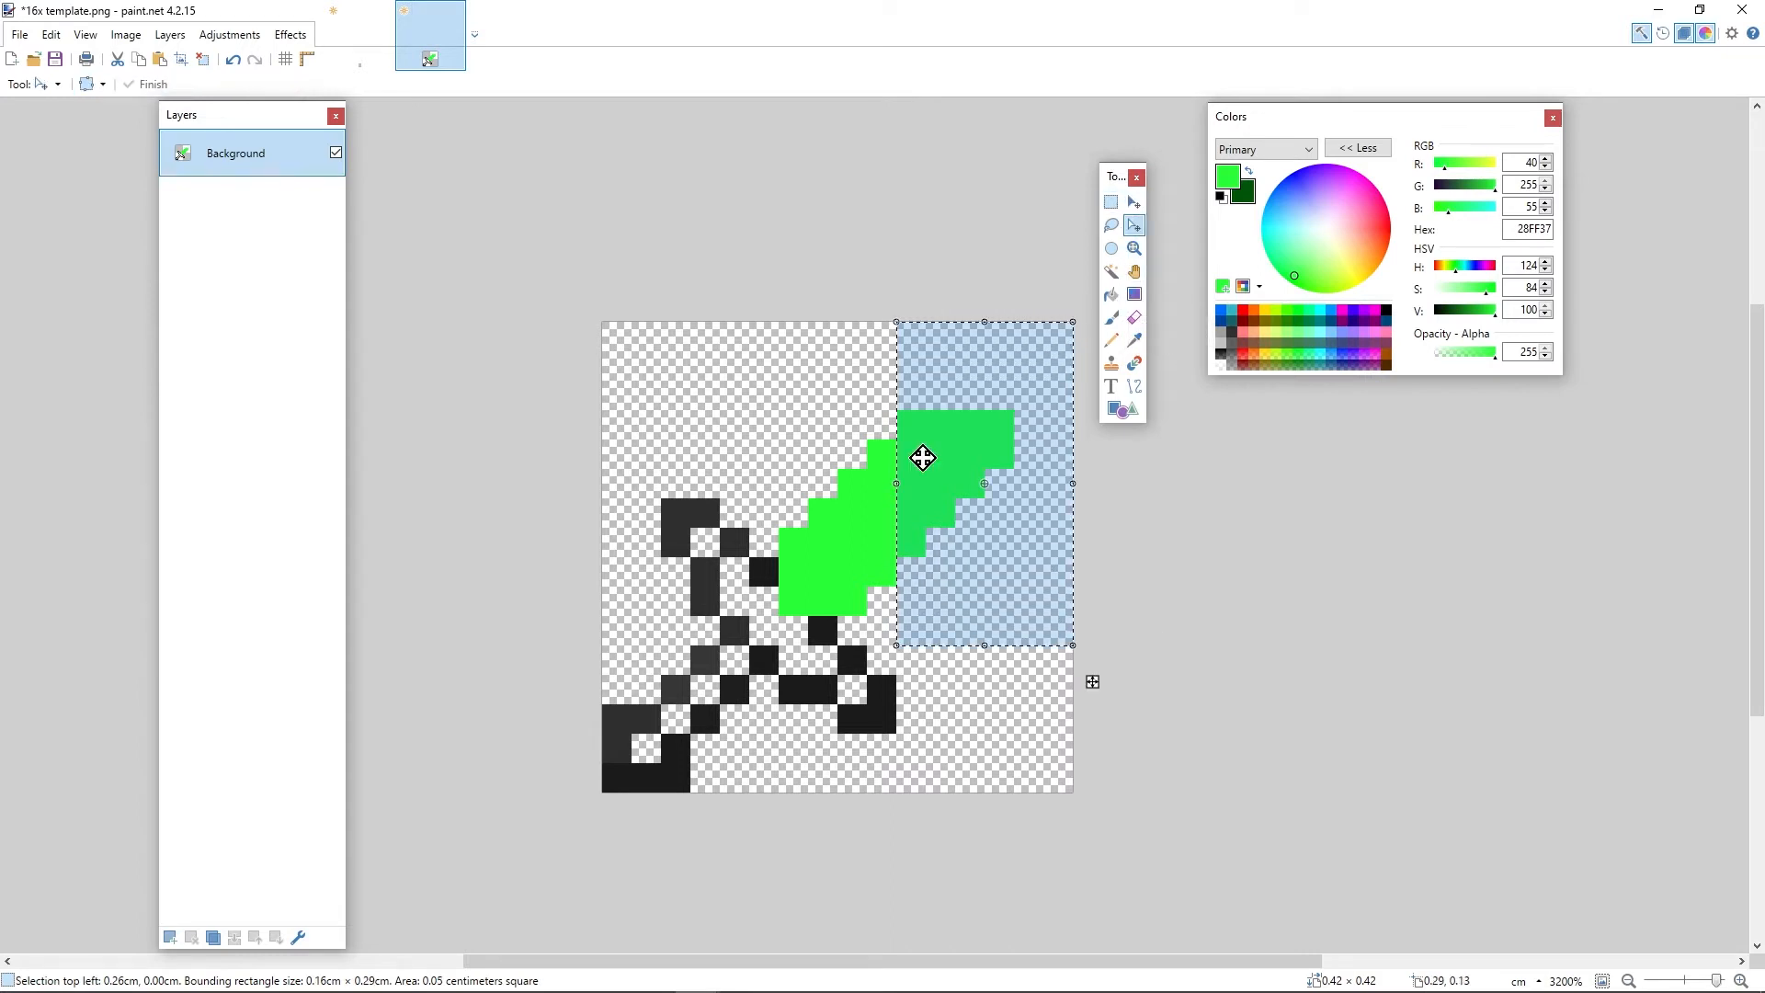
{"action": "left_click_drag", "start_coordinate": [1081, 659], "coordinate": [930, 677]}
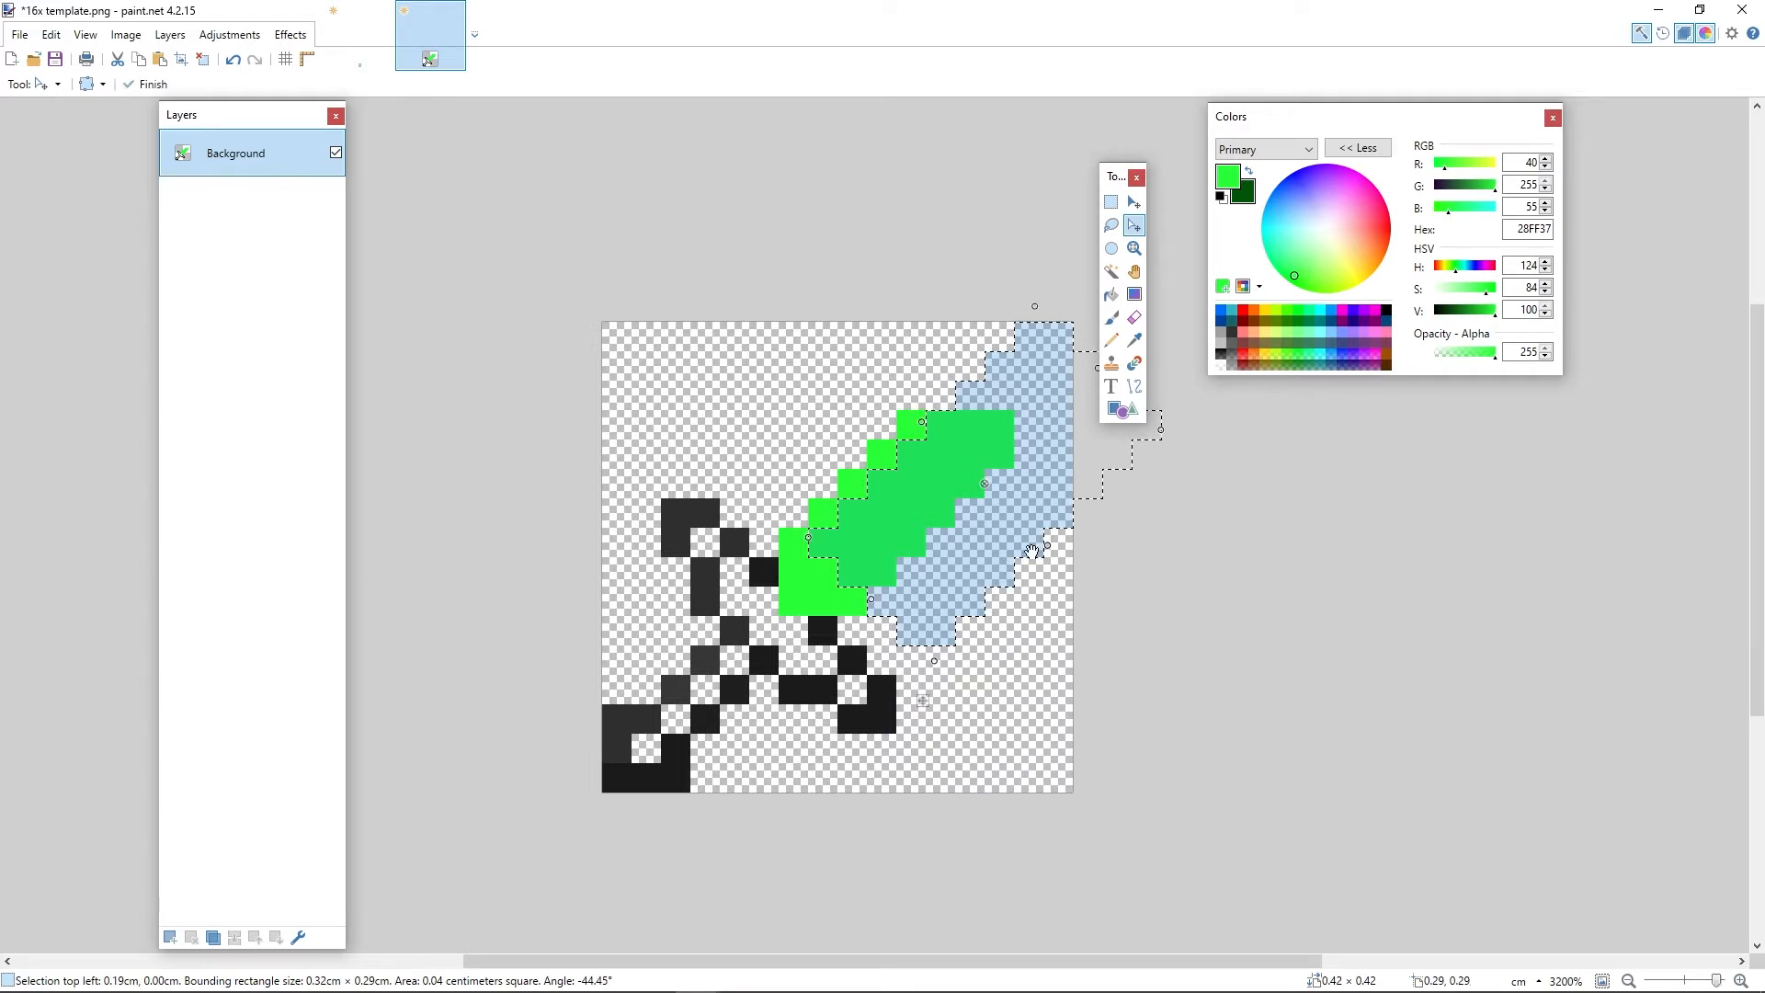
{"action": "left_click", "coordinate": [1131, 205]}
{"action": "left_click", "coordinate": [1129, 229]}
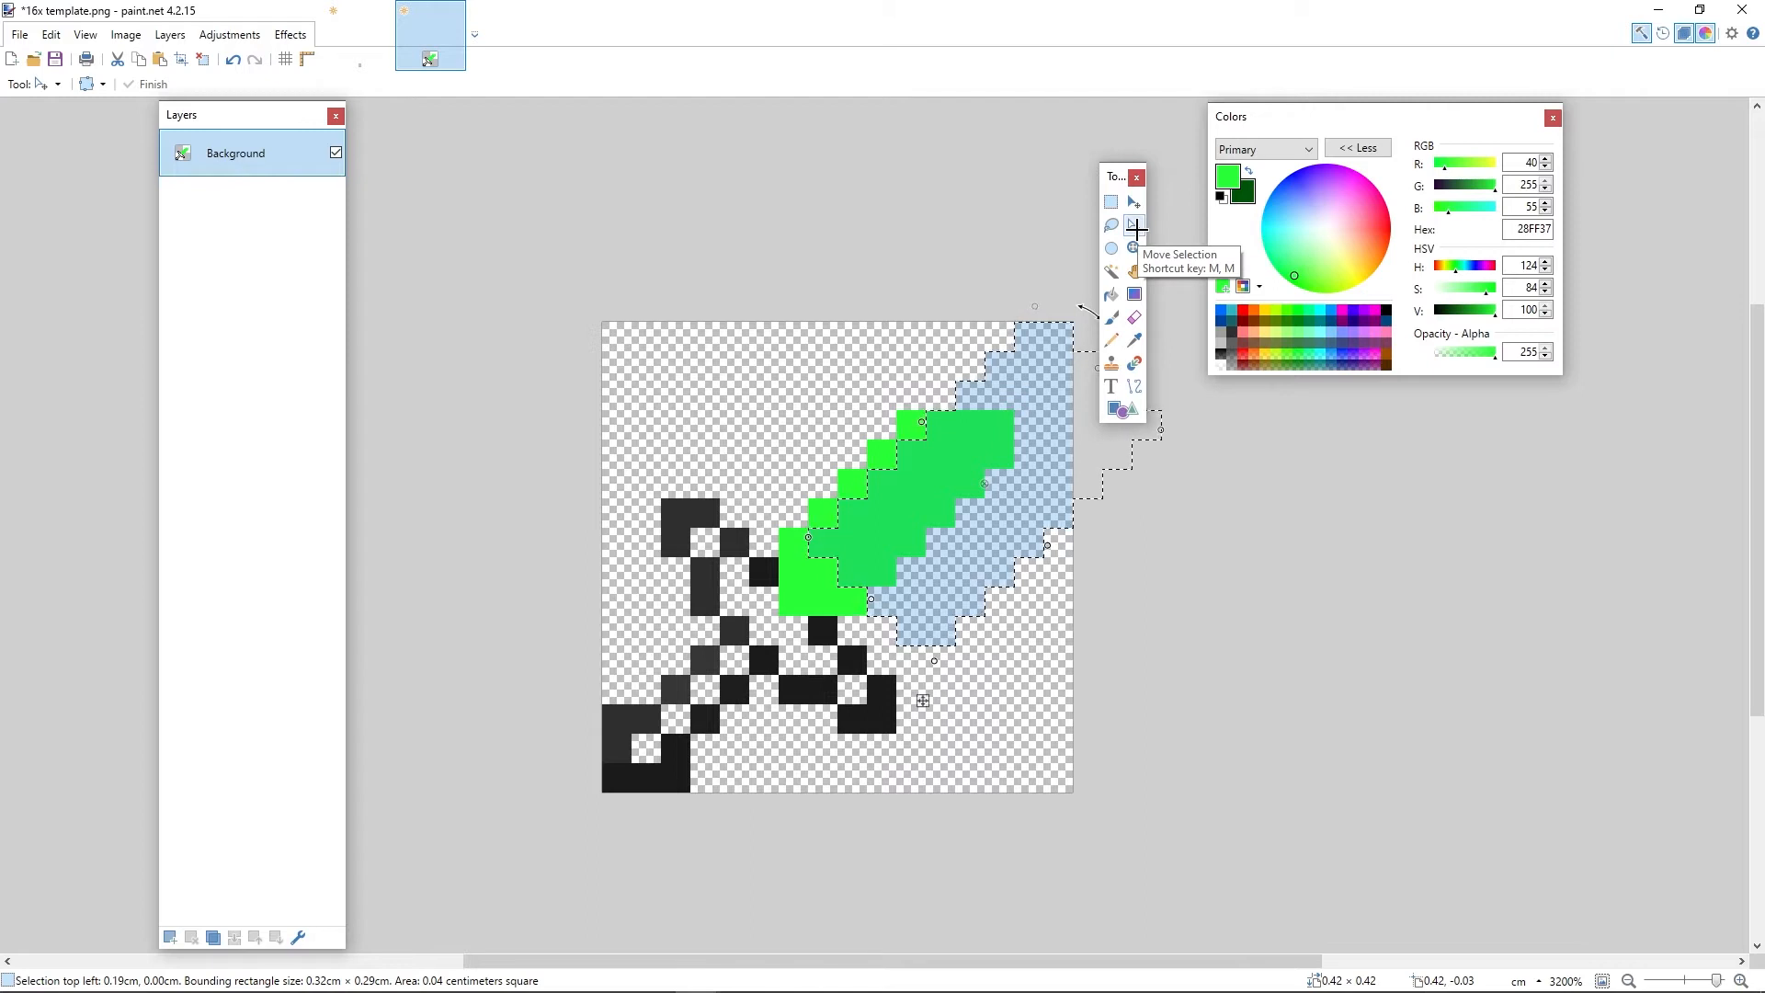
{"action": "left_click_drag", "start_coordinate": [1056, 405], "coordinate": [1088, 477]}
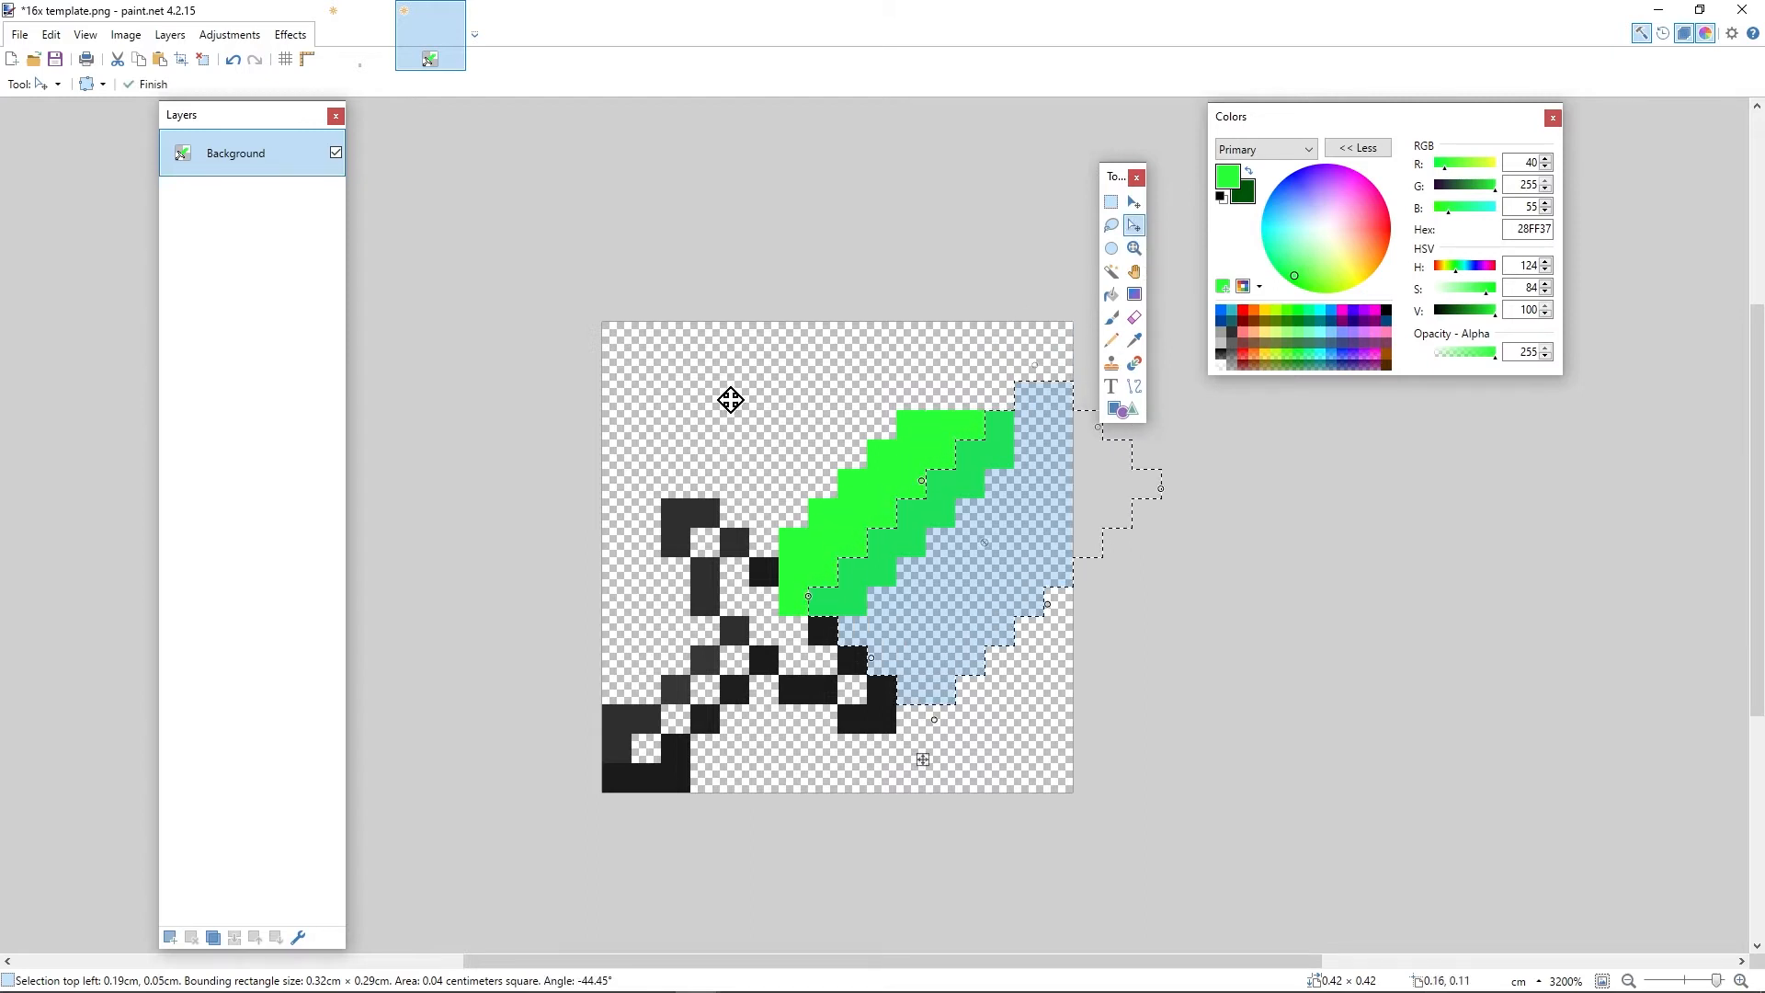
Step: Darken the selected blade edge with Hue / Saturation using saturation 73 and lightness -43, and deselect it
{"action": "left_click", "coordinate": [230, 34]}
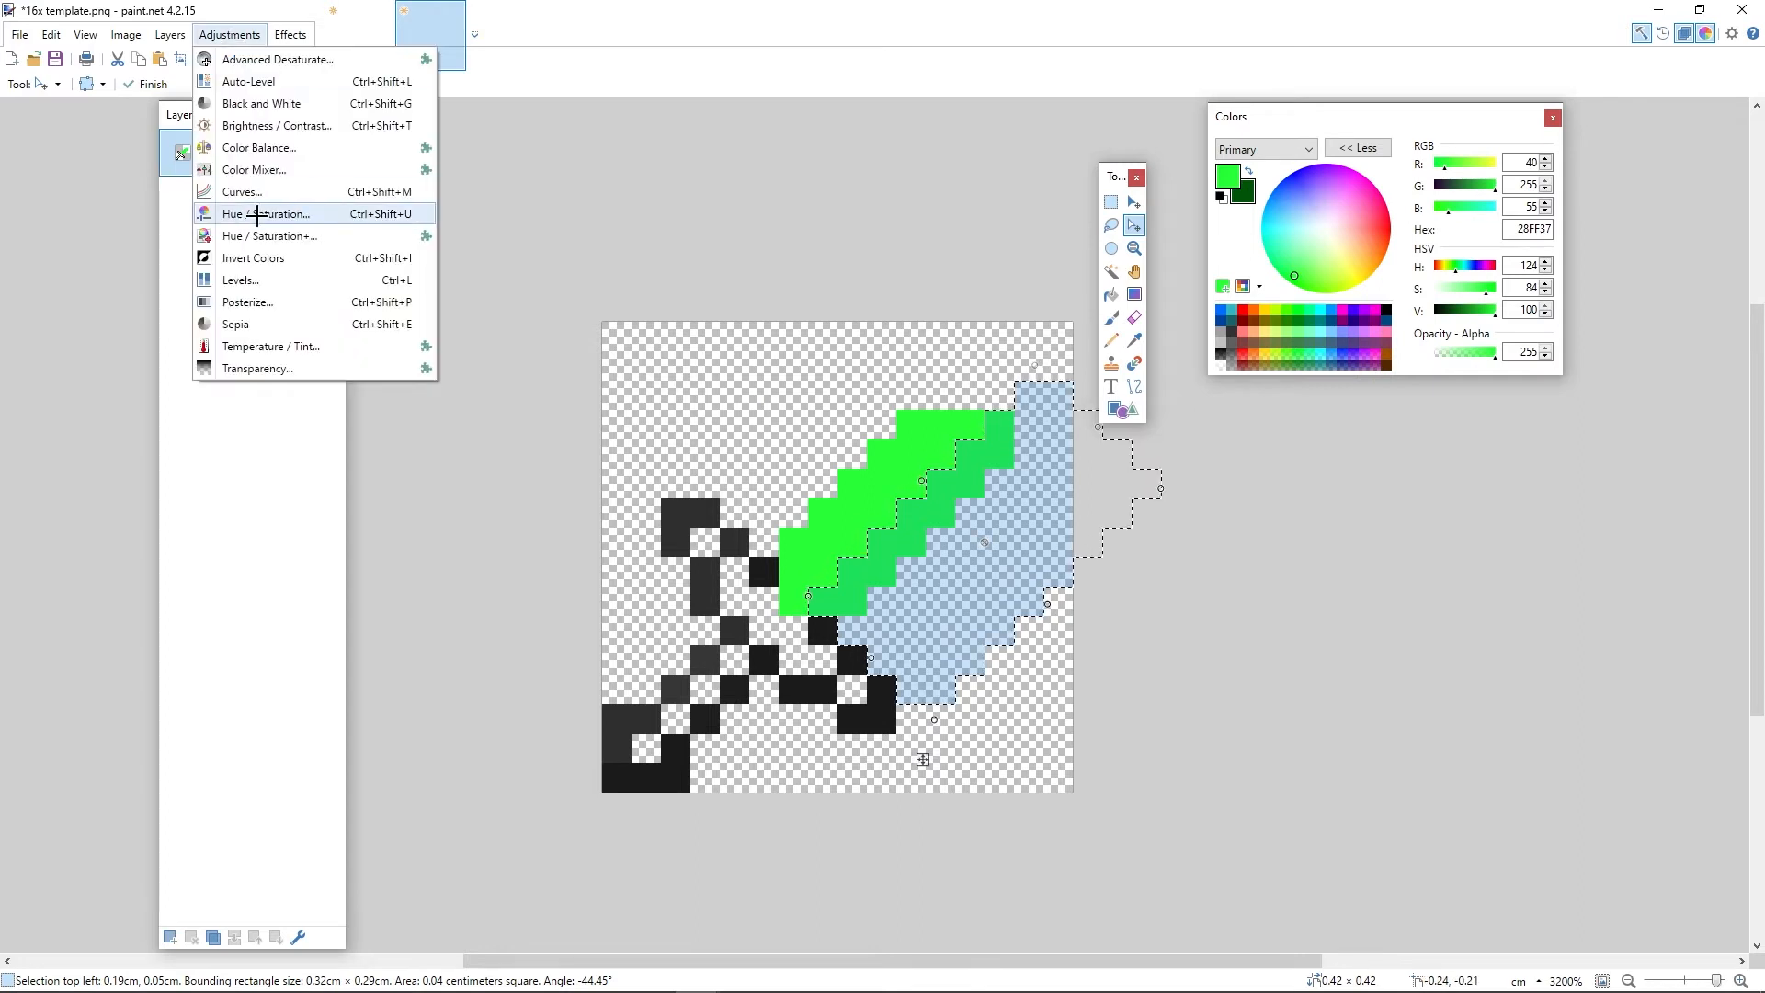
{"action": "left_click", "coordinate": [258, 210]}
{"action": "left_click_drag", "start_coordinate": [754, 496], "coordinate": [828, 504]}
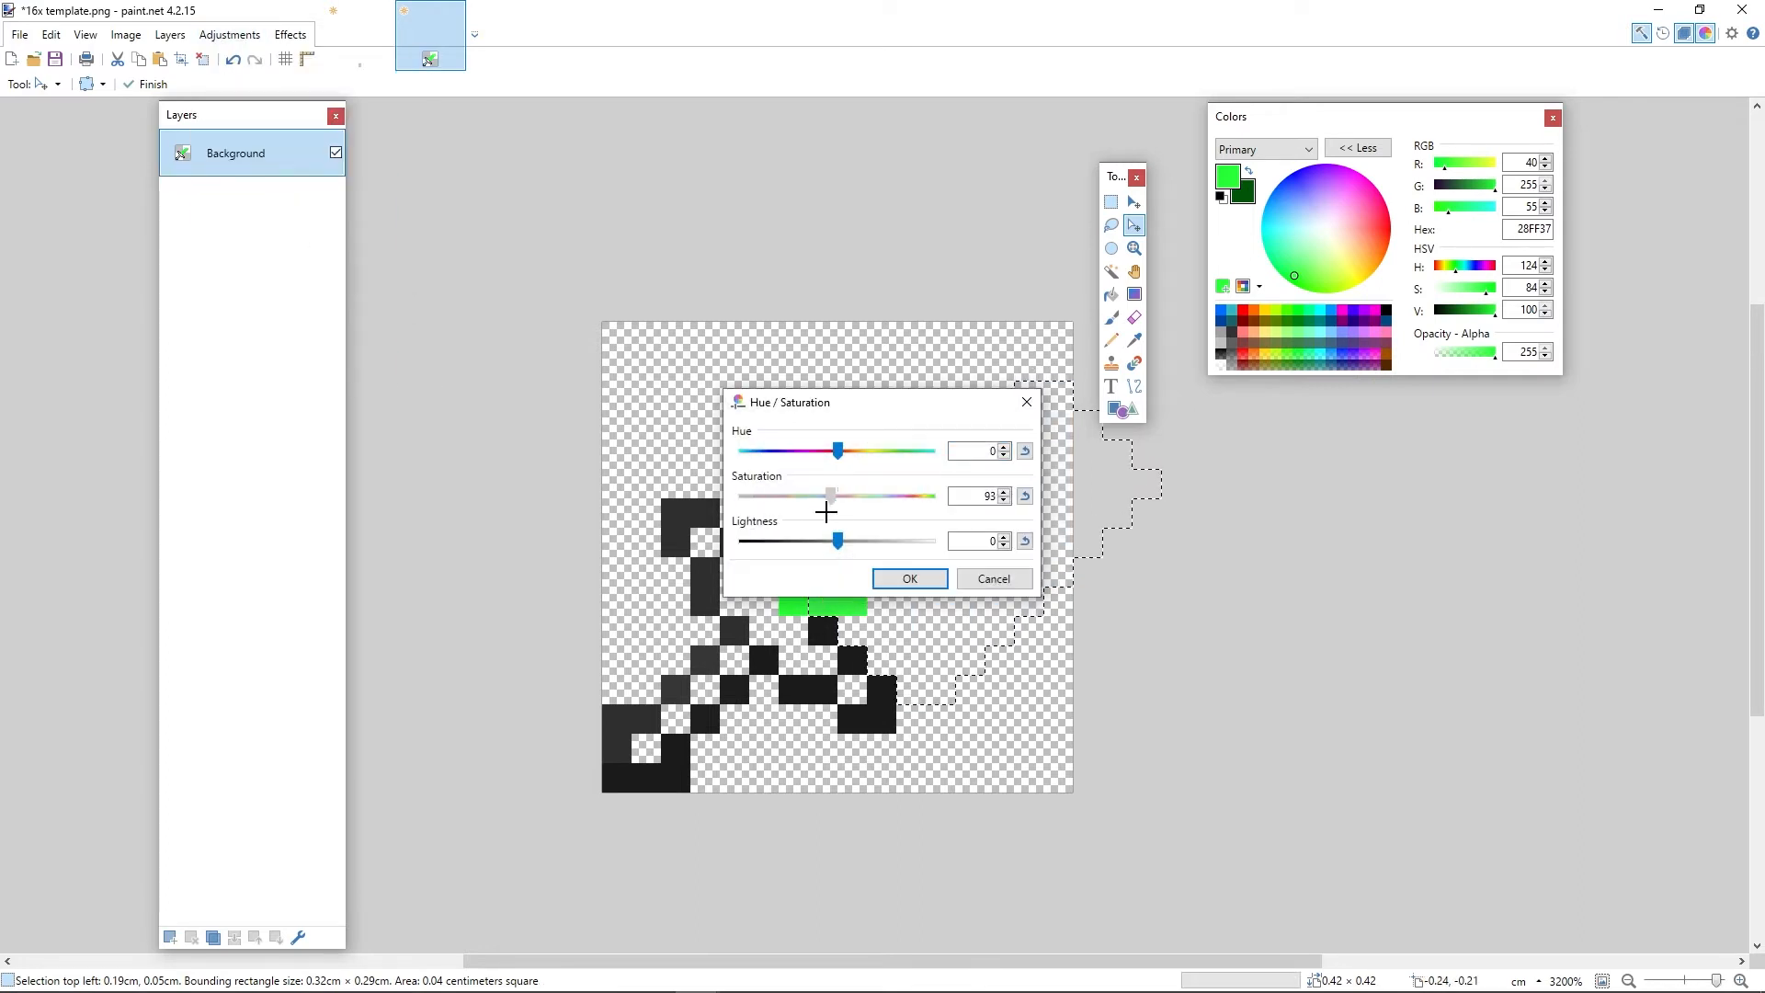
{"action": "left_click_drag", "start_coordinate": [888, 402], "coordinate": [1288, 397]}
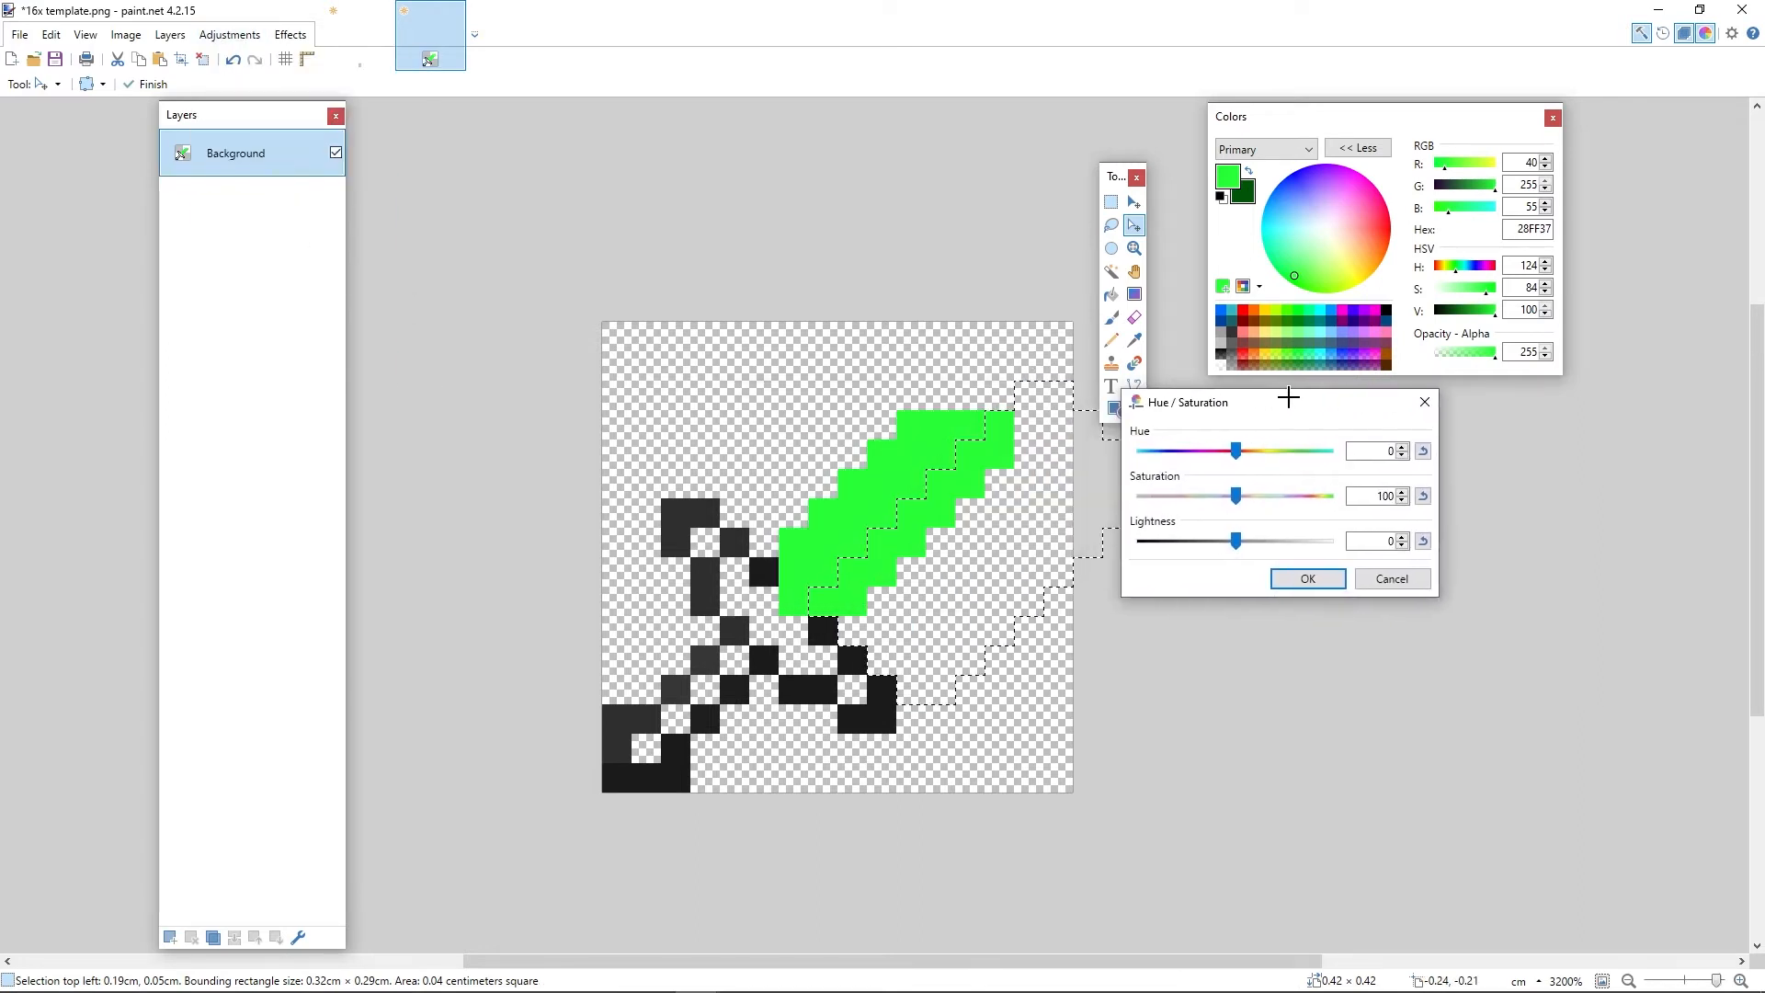
{"action": "left_click_drag", "start_coordinate": [1234, 498], "coordinate": [1199, 536]}
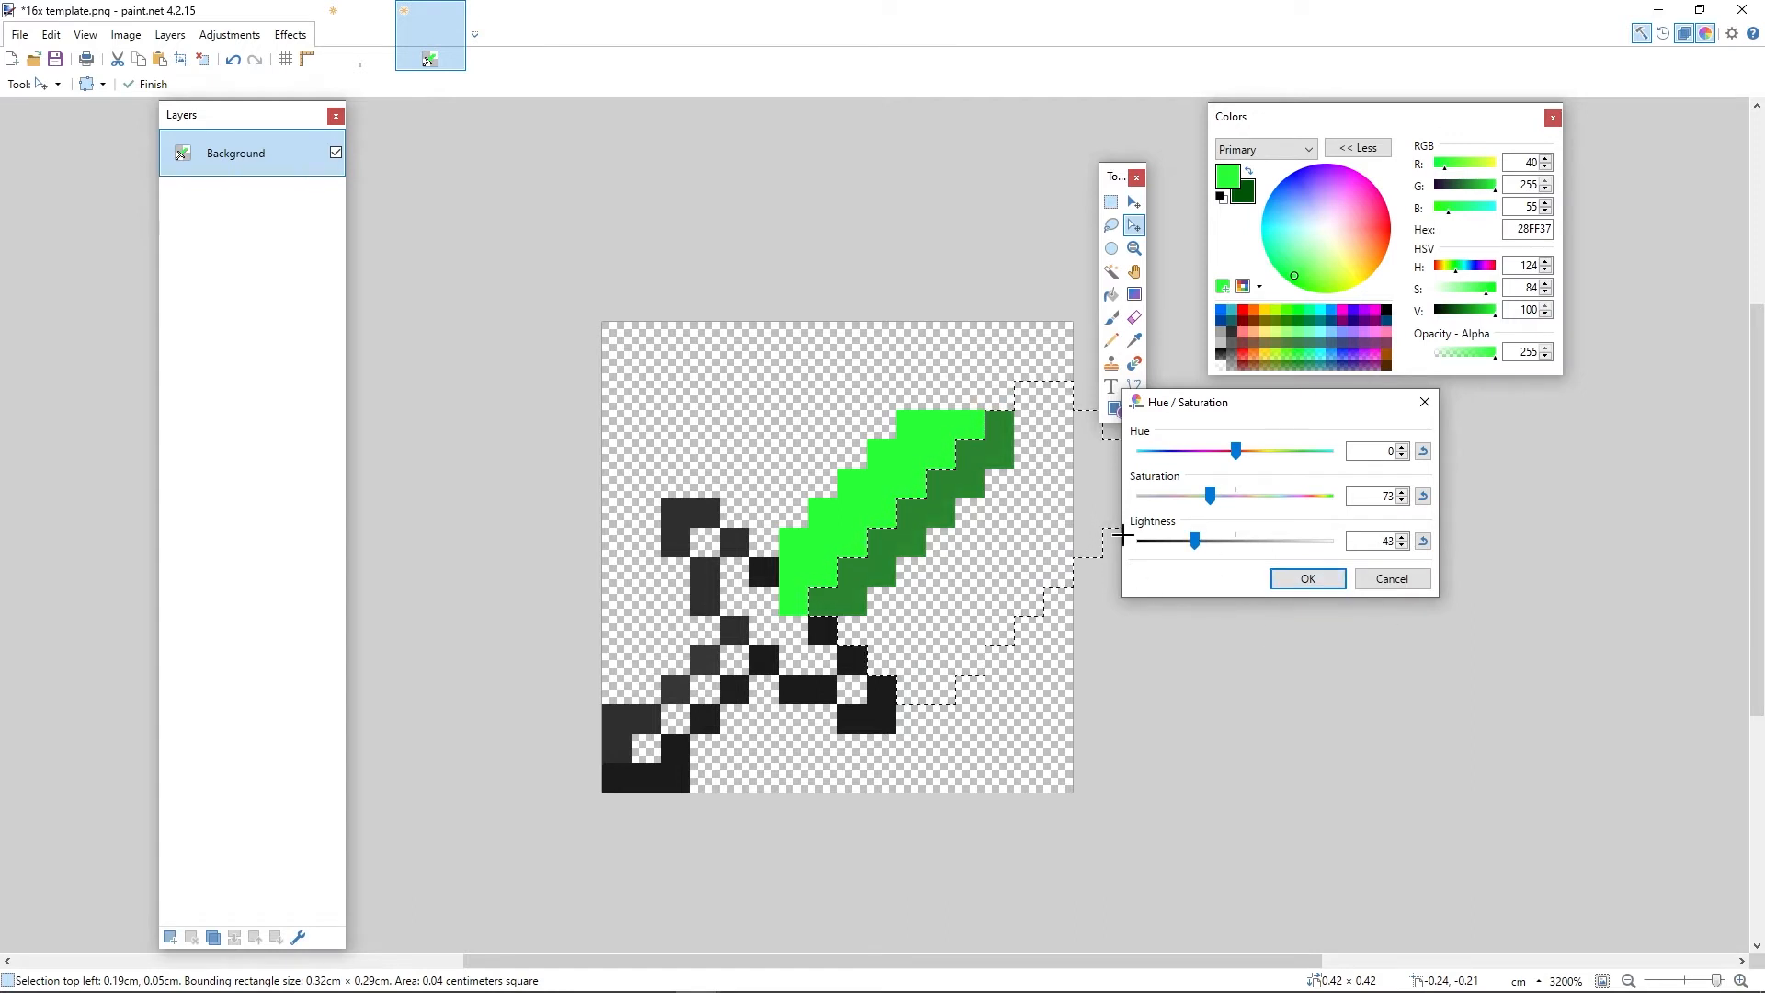
{"action": "left_click", "coordinate": [1324, 579]}
{"action": "key", "text": "ctrl+d"}
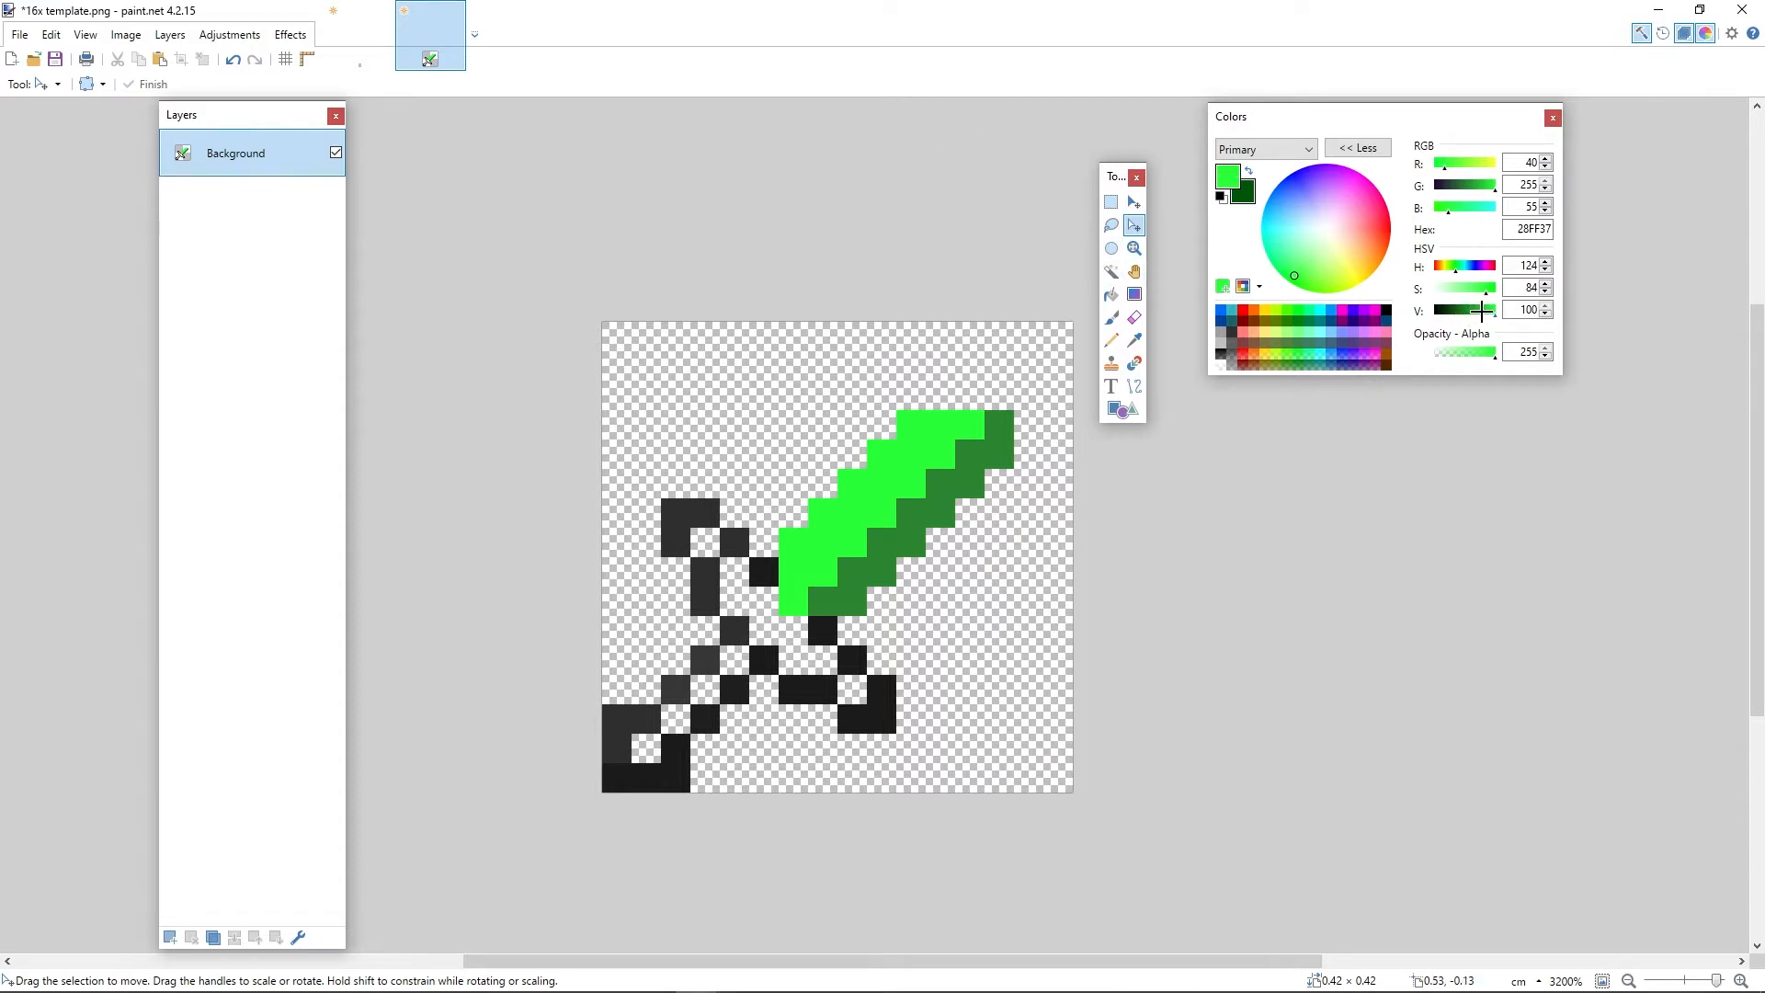
Step: Add a new layer above the background and set the primary color to very dark green 002602
{"action": "mouse_move", "coordinate": [1483, 311]}
{"action": "left_mouse_down"}
{"action": "mouse_move", "coordinate": [1417, 295]}
{"action": "mouse_move", "coordinate": [1578, 296]}
{"action": "mouse_move", "coordinate": [1425, 288]}
{"action": "mouse_move", "coordinate": [1499, 291]}
{"action": "left_mouse_up"}
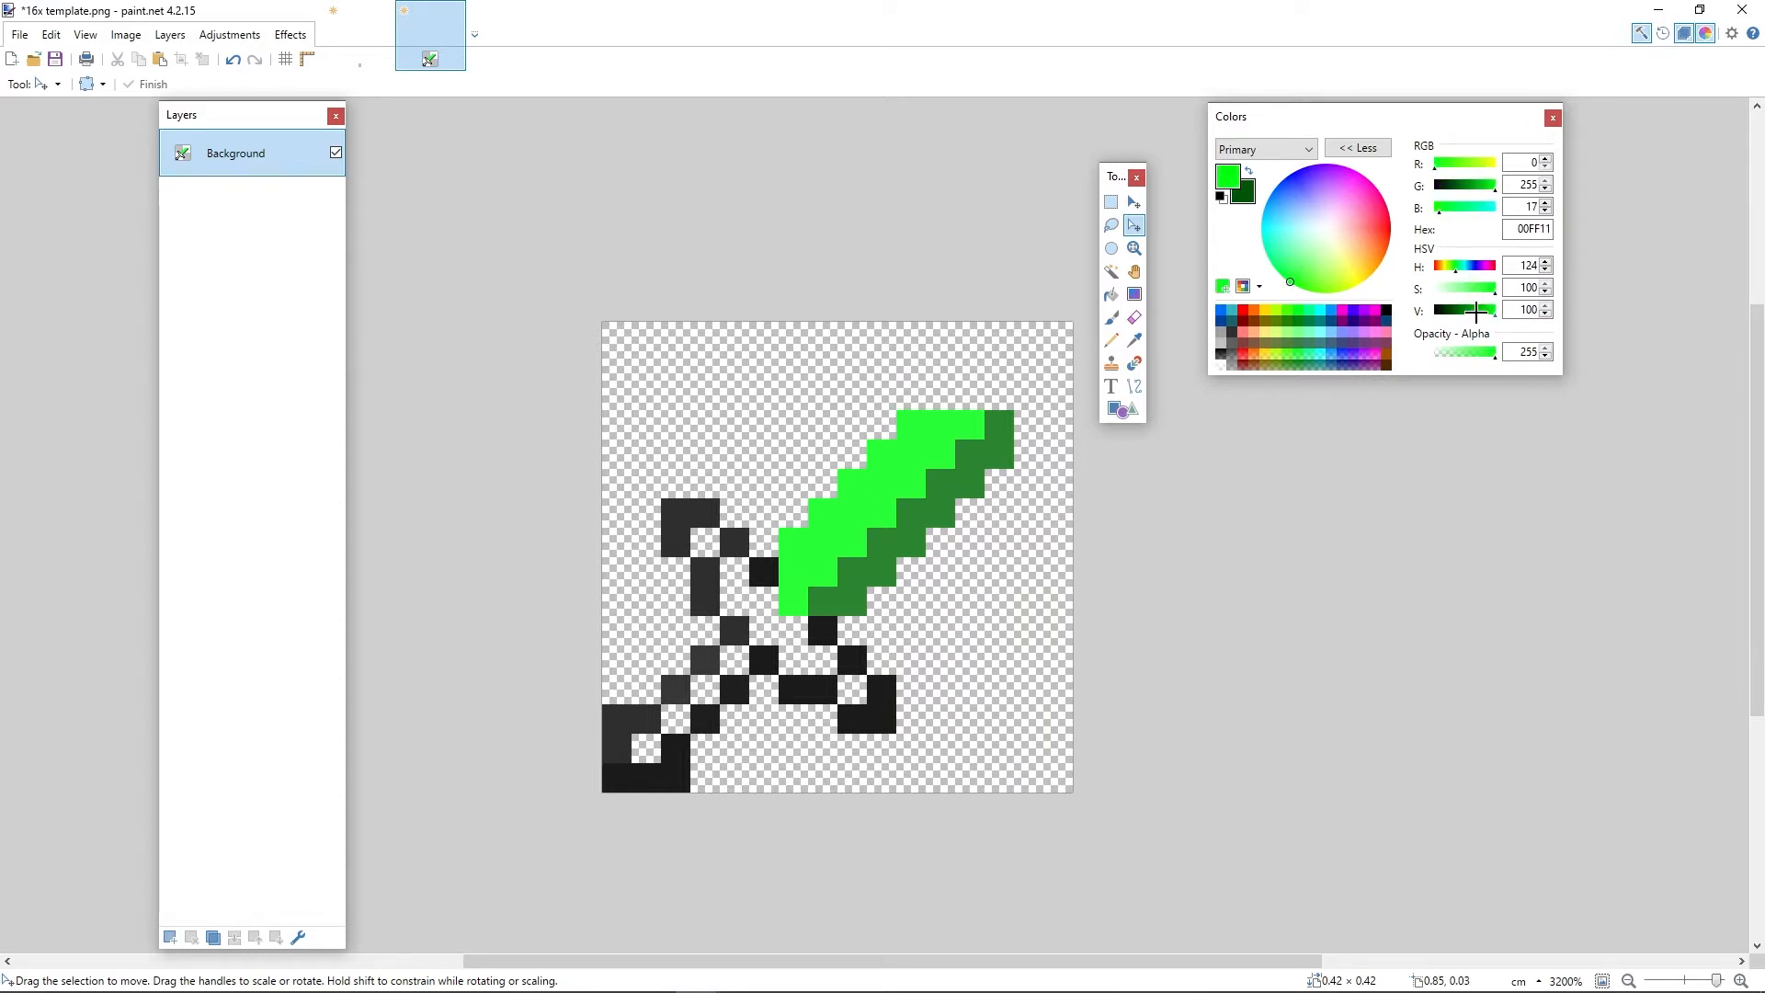
{"action": "left_click_drag", "start_coordinate": [1496, 312], "coordinate": [1722, 350]}
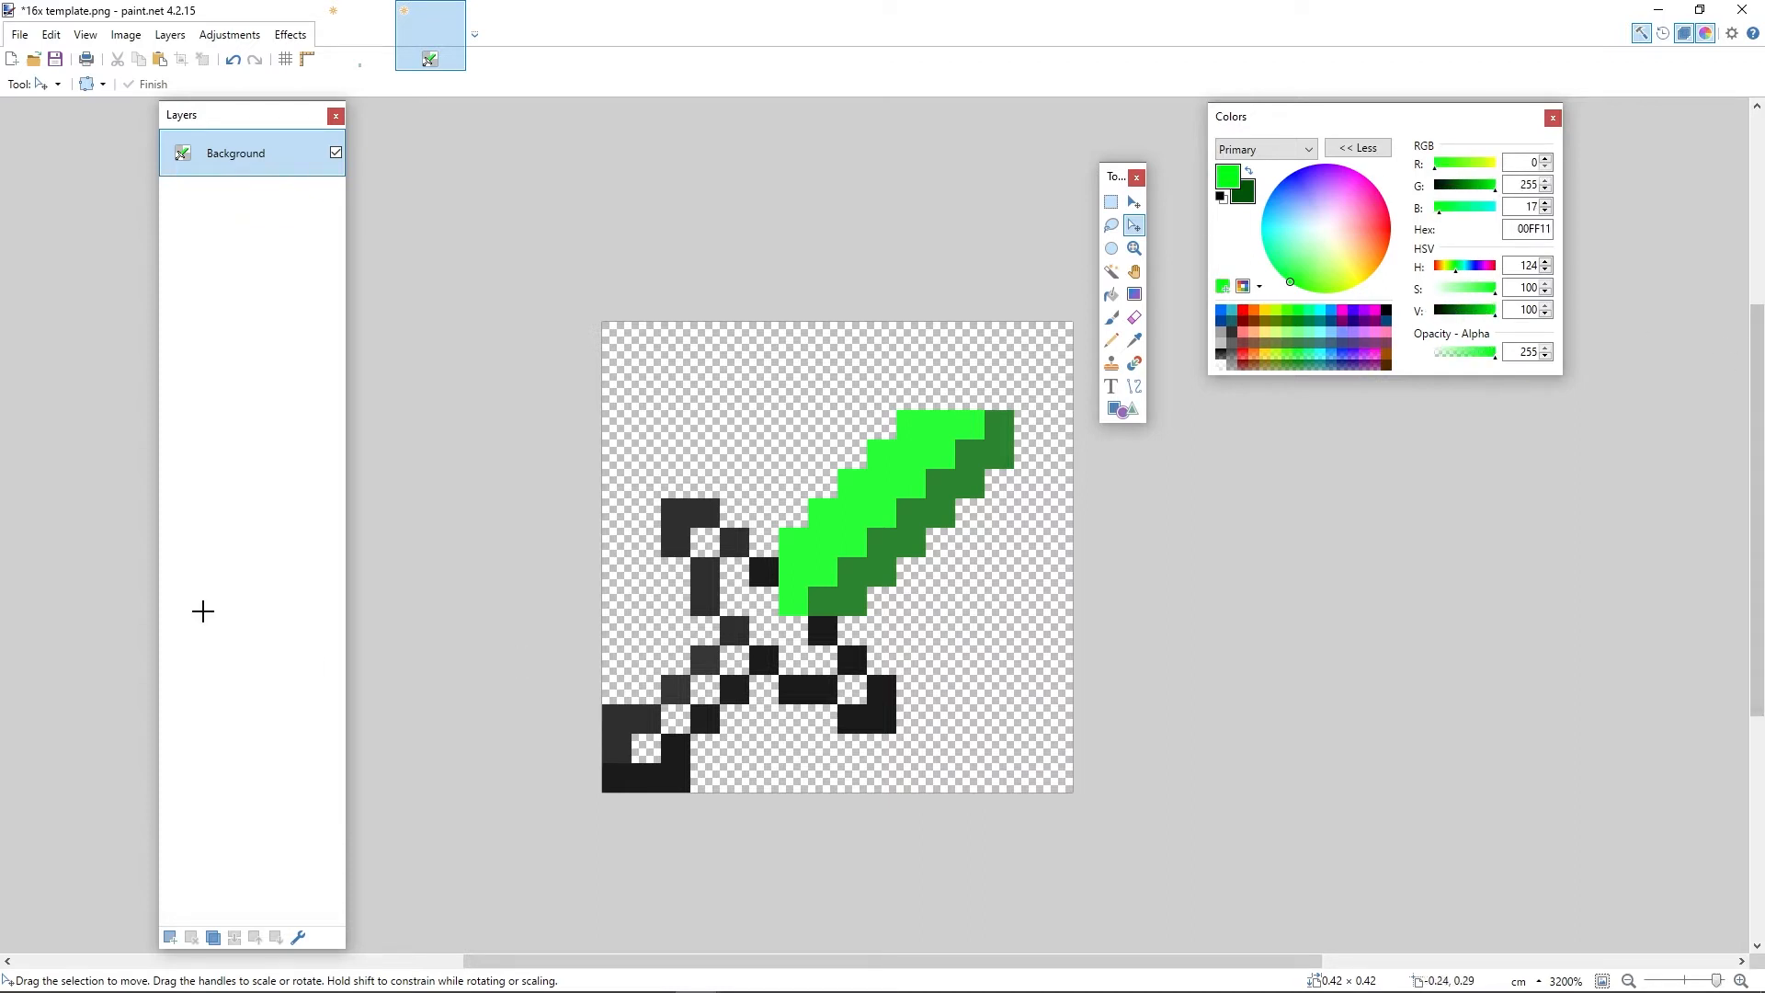
{"action": "left_click", "coordinate": [169, 937]}
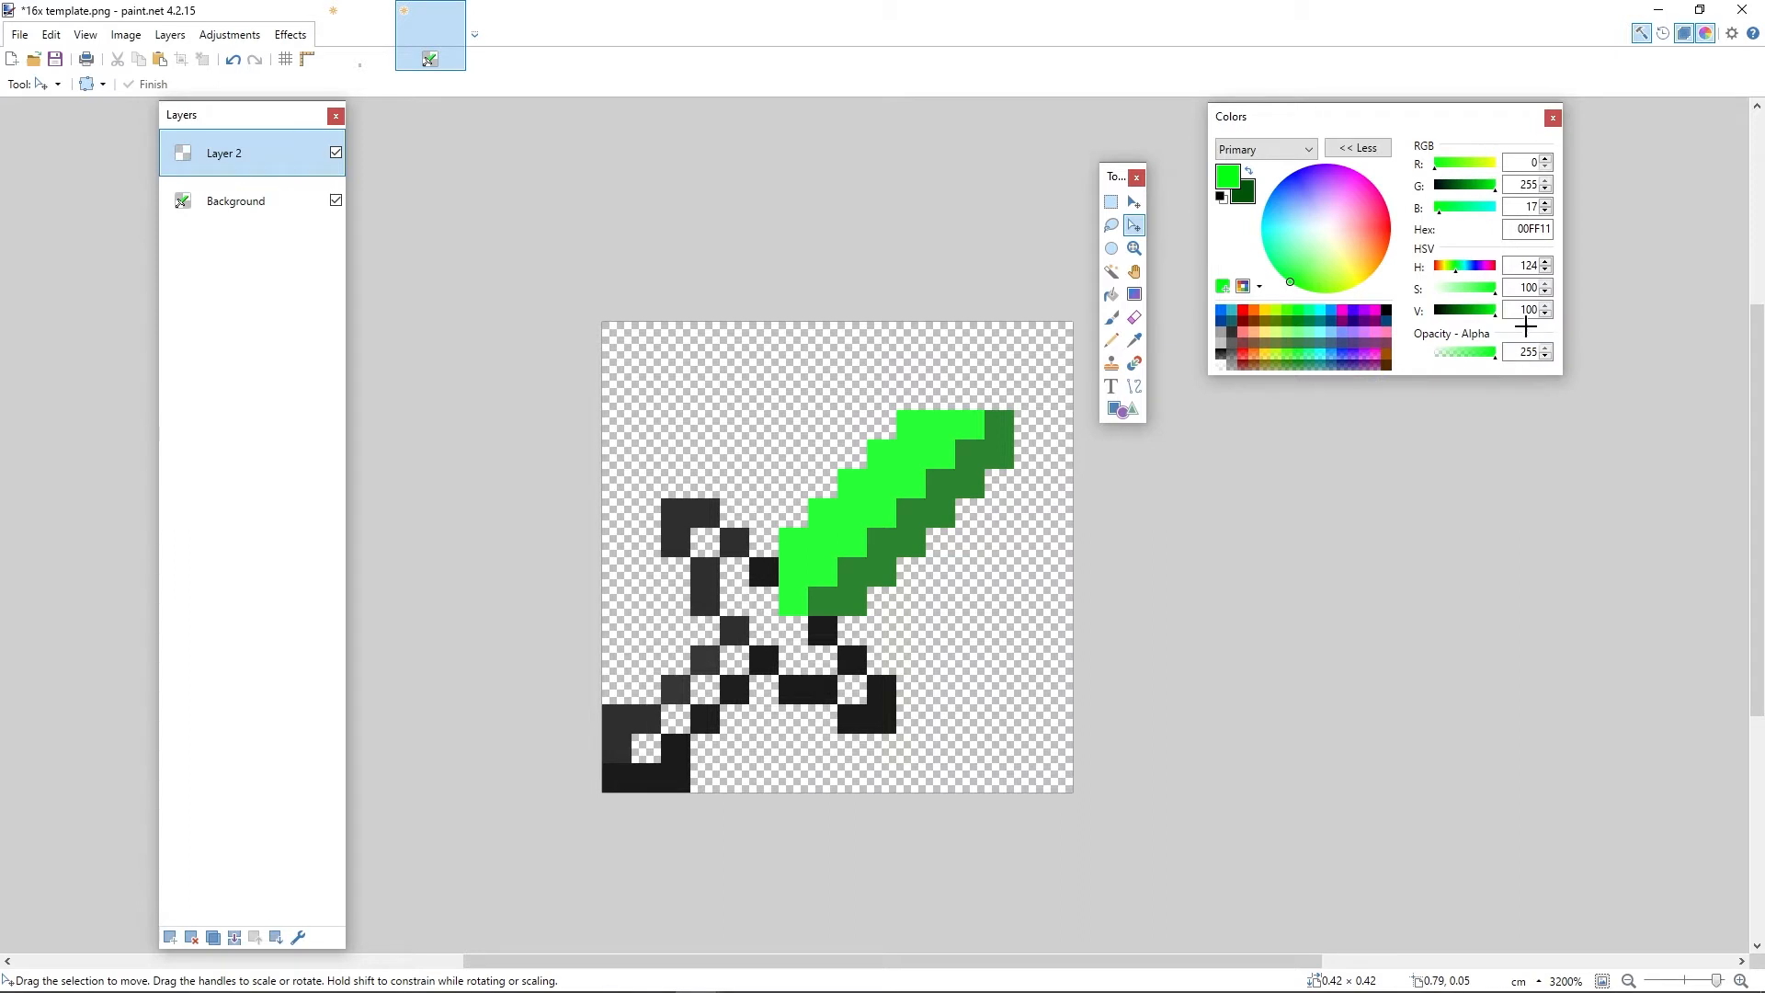
{"action": "left_click", "coordinate": [1453, 309]}
{"action": "left_click_drag", "start_coordinate": [1453, 309], "coordinate": [1444, 309]}
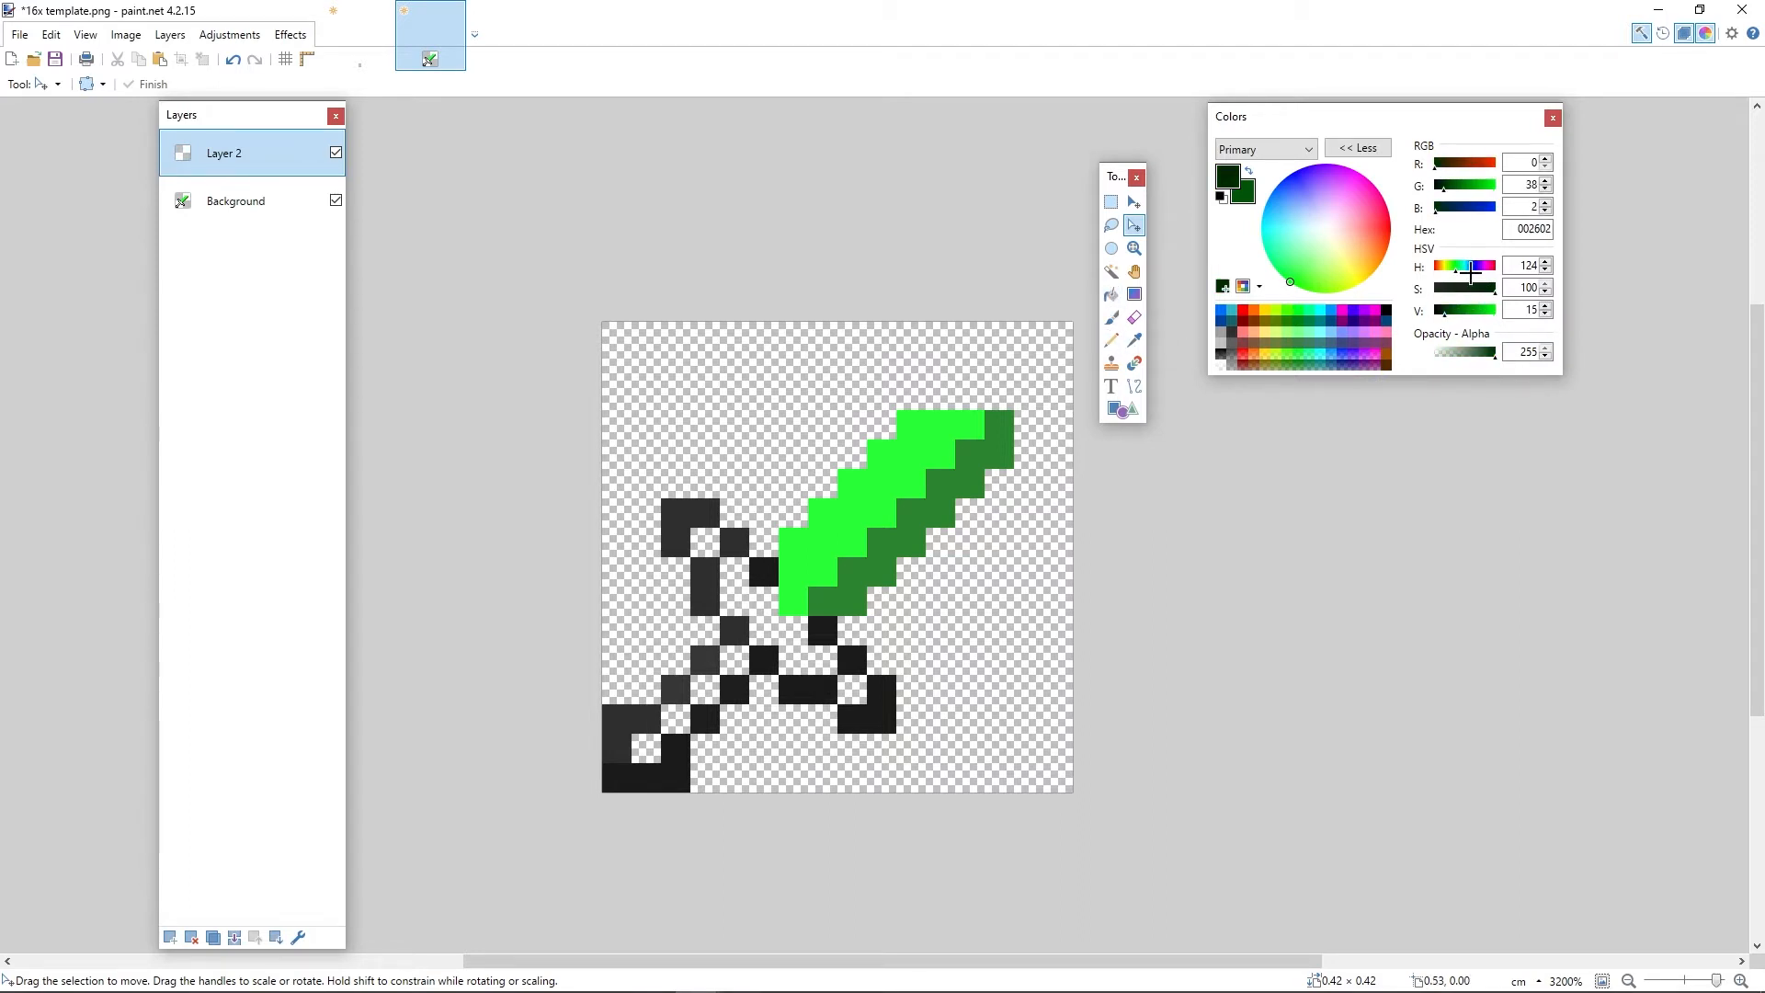
Step: Draw a diagonal line of six dark green pixels down the middle of the blade with the Pencil
{"action": "left_click", "coordinate": [1113, 340]}
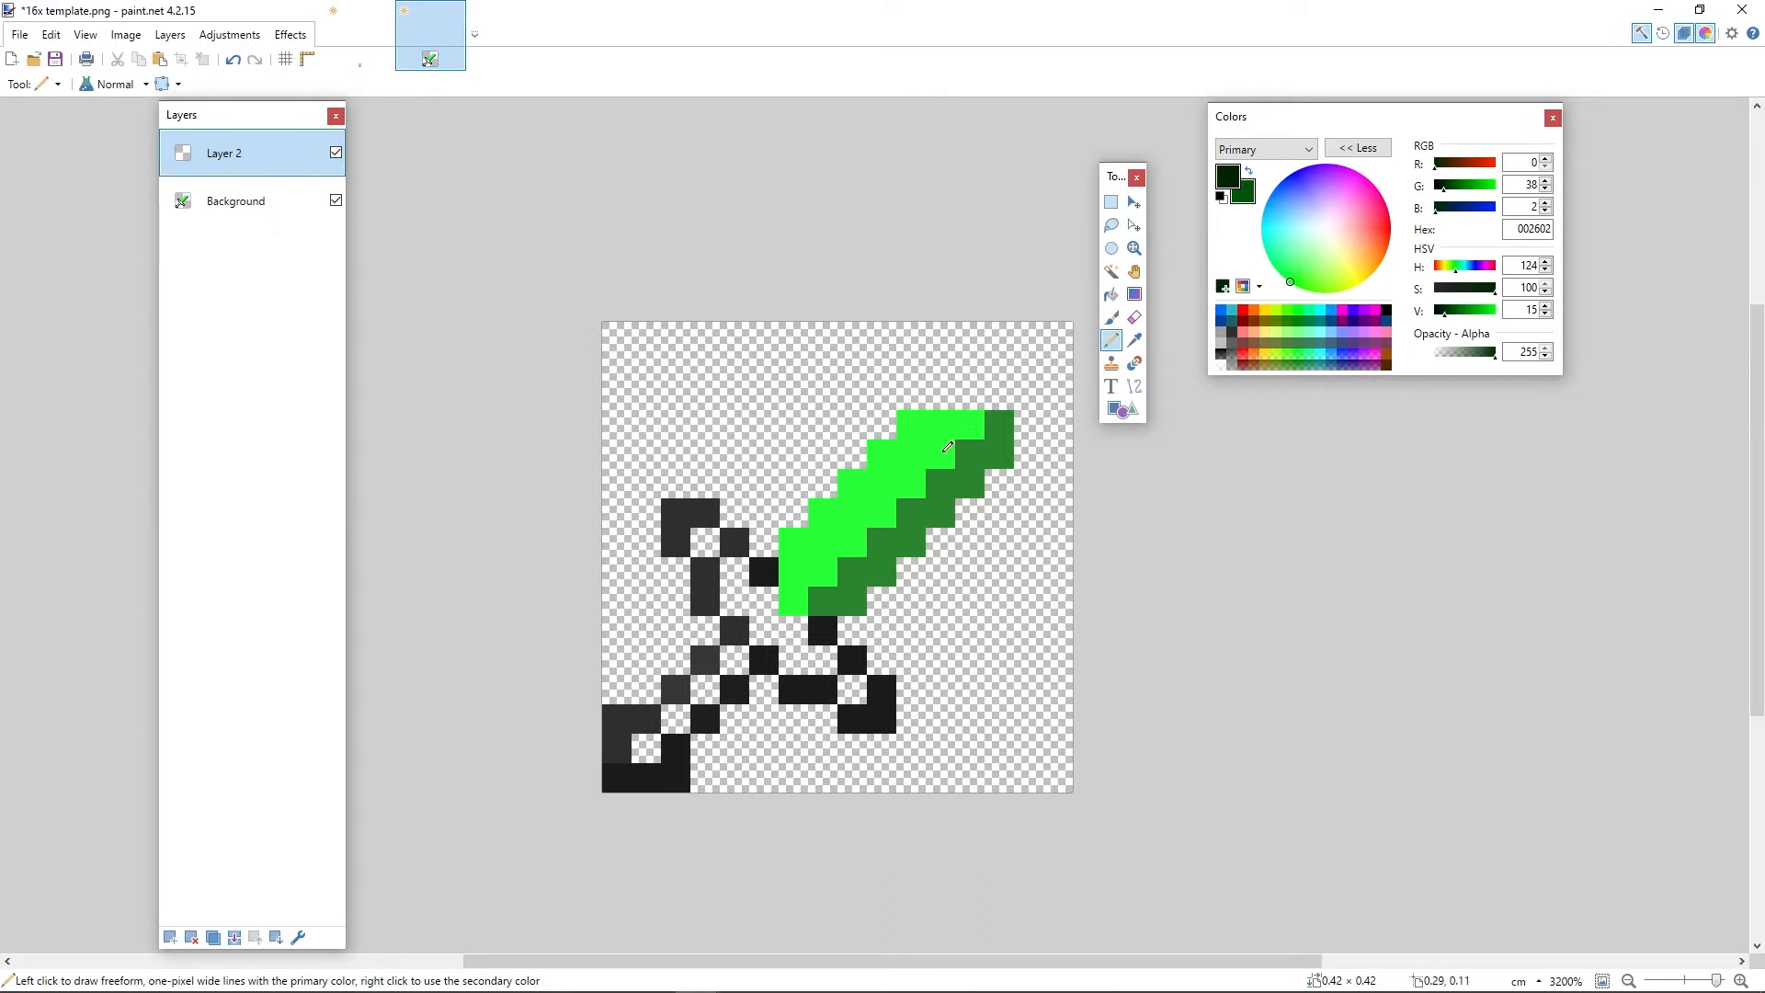
{"action": "left_click", "coordinate": [941, 453]}
{"action": "left_click", "coordinate": [911, 484]}
{"action": "left_click", "coordinate": [882, 513]}
{"action": "left_click", "coordinate": [853, 542]}
{"action": "left_click", "coordinate": [823, 572]}
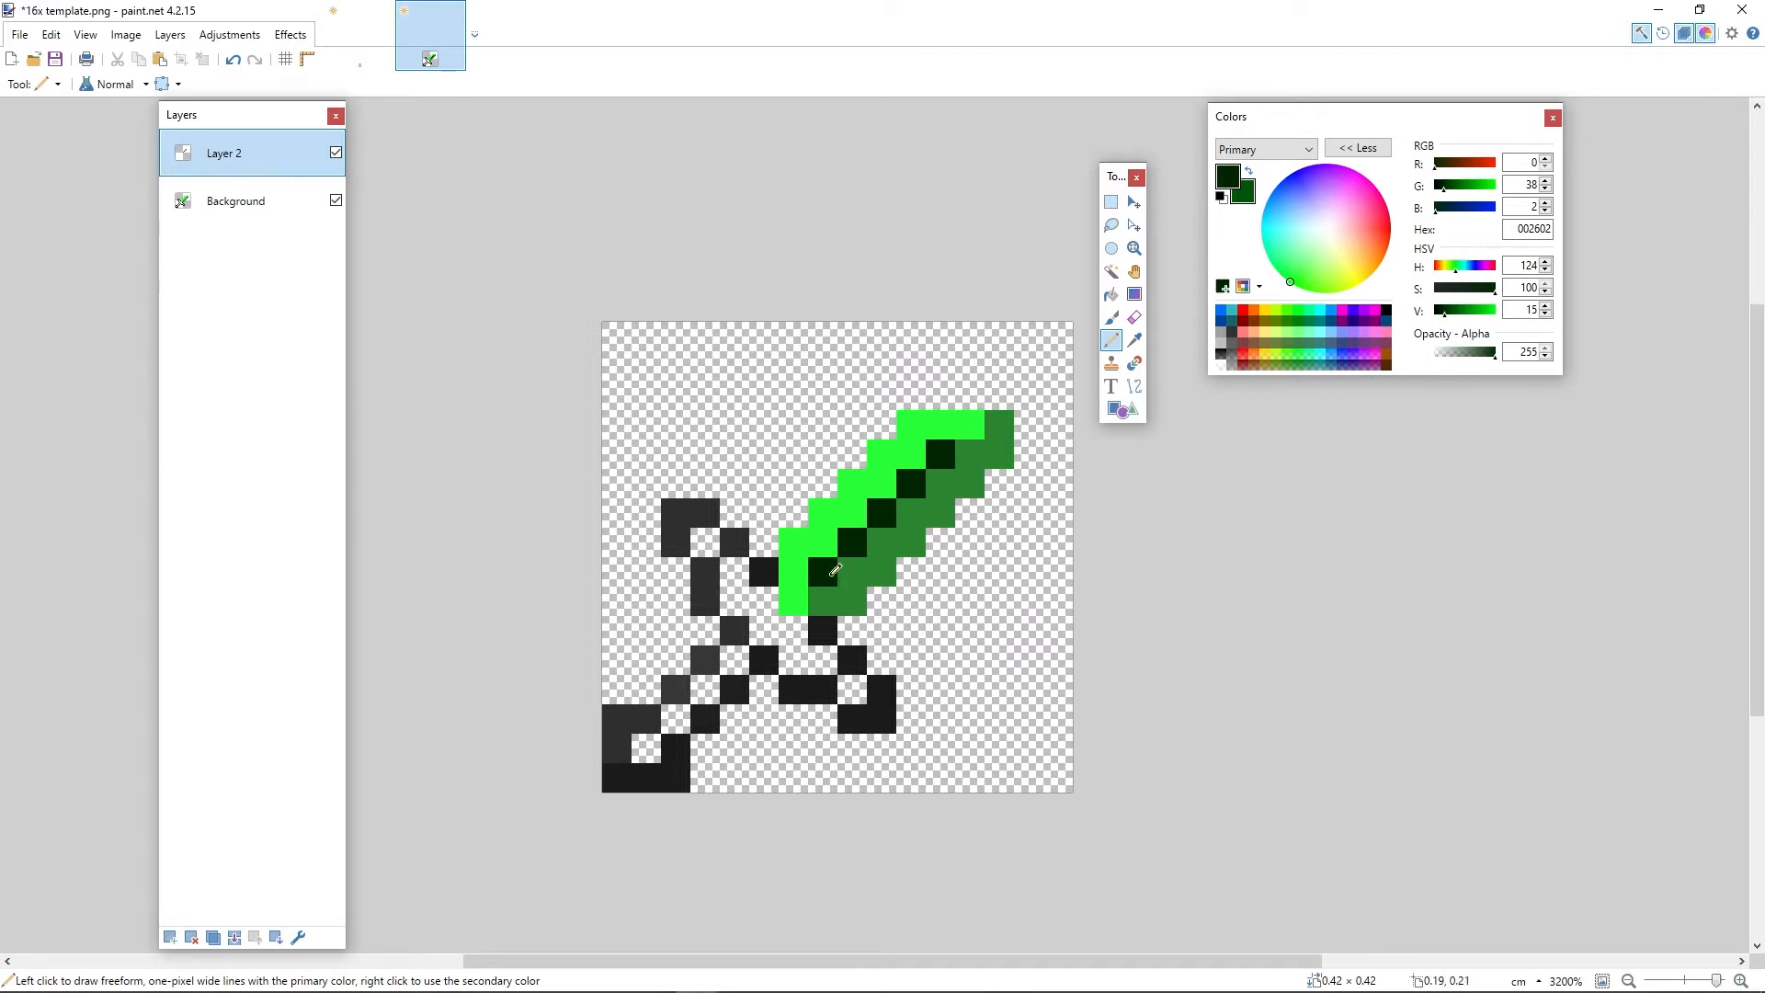
{"action": "left_click", "coordinate": [793, 601]}
Step: Lower the opacity of the layer holding the dark center line to about 171
{"action": "left_click", "coordinate": [230, 34]}
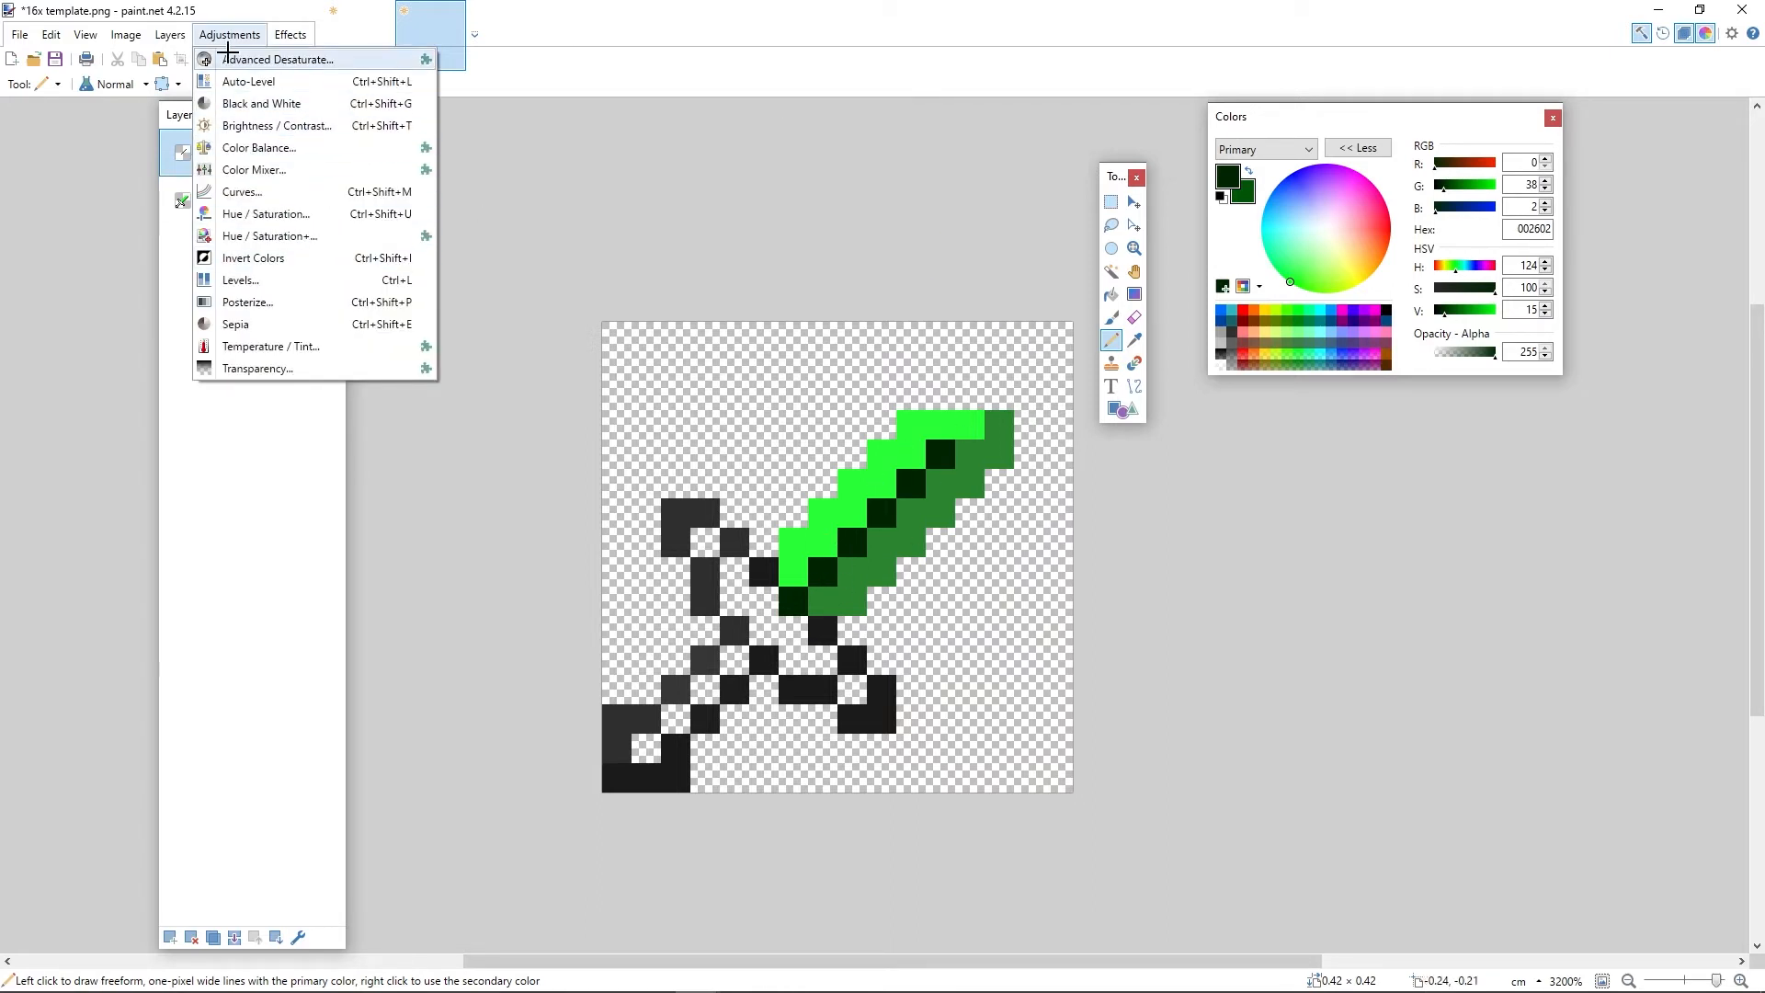
{"action": "left_click", "coordinate": [228, 22]}
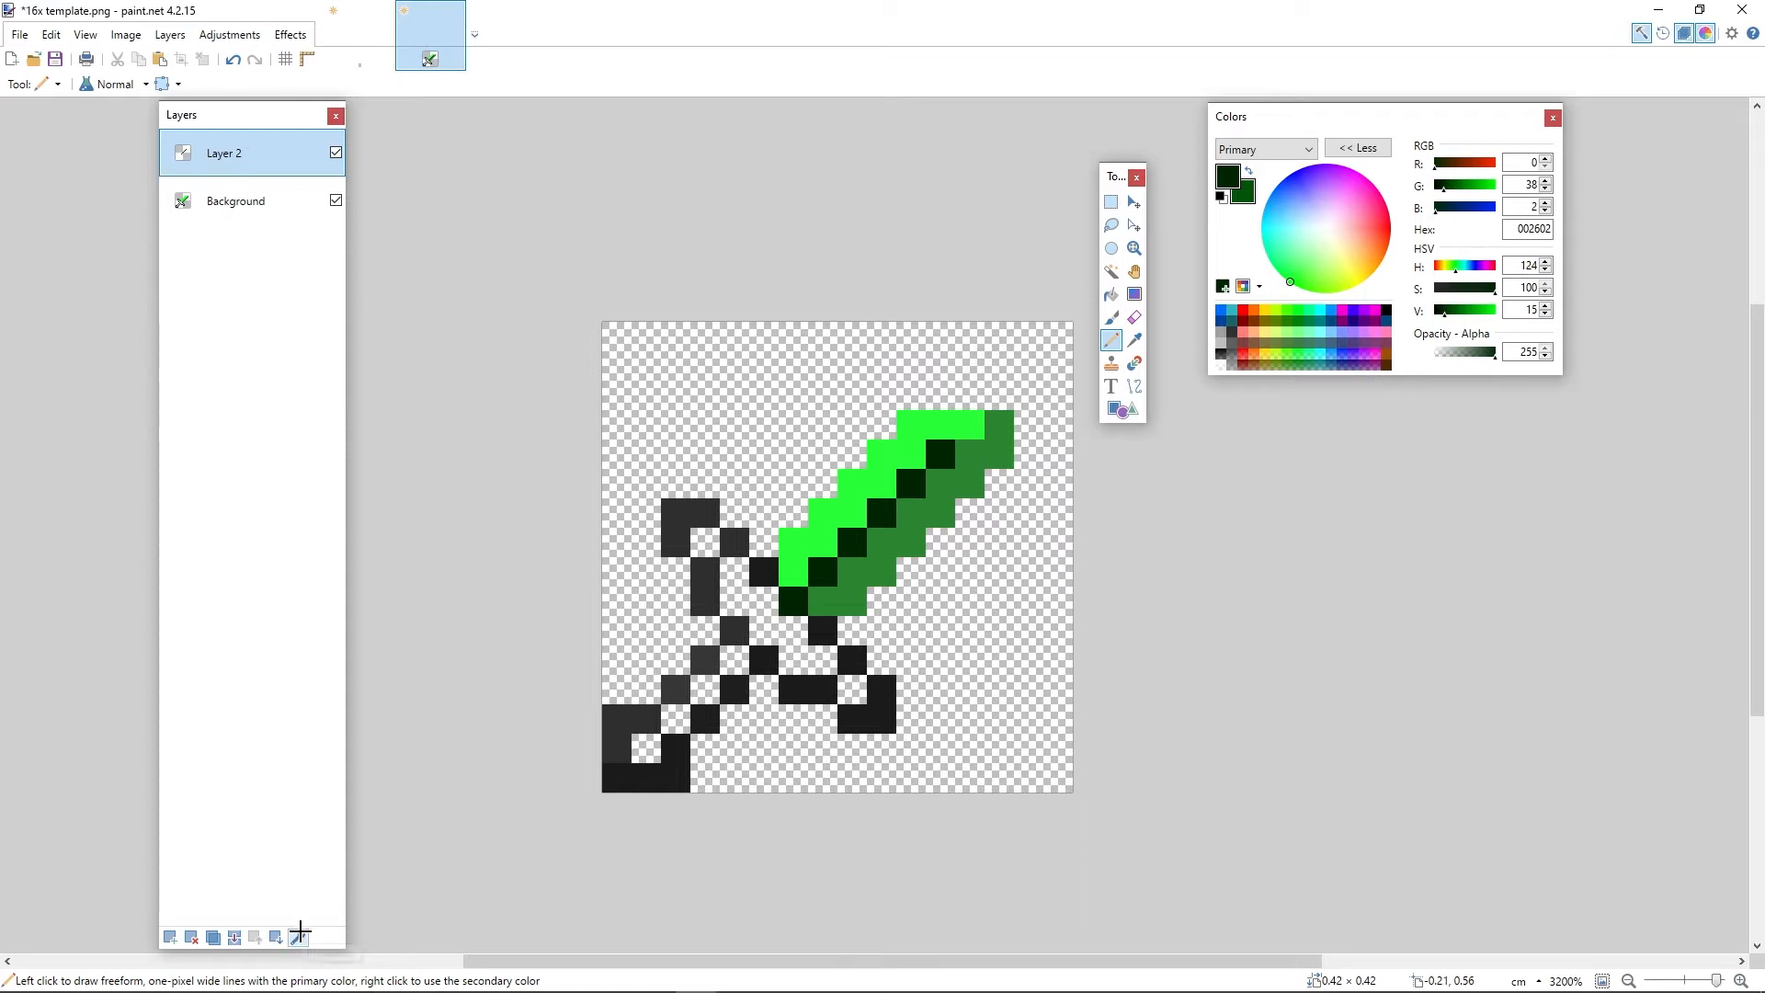
{"action": "left_click", "coordinate": [302, 933]}
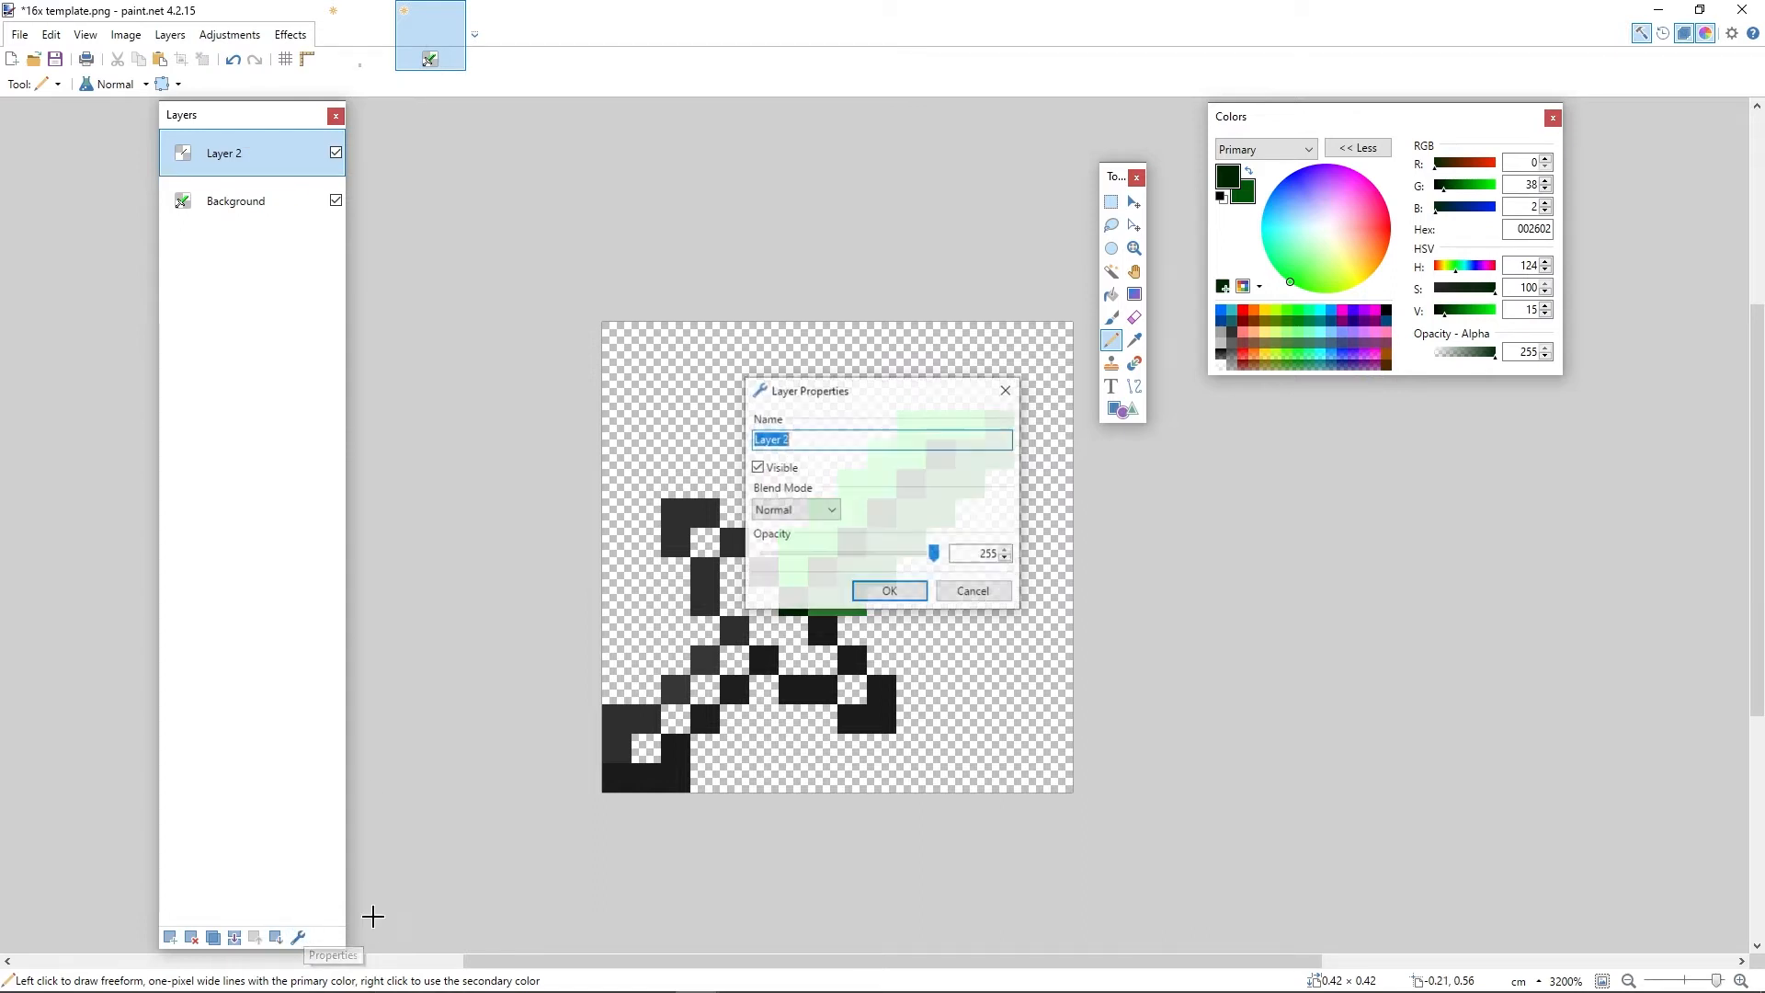
{"action": "left_click_drag", "start_coordinate": [814, 385], "coordinate": [1229, 408]}
{"action": "left_click_drag", "start_coordinate": [1348, 575], "coordinate": [1291, 574]}
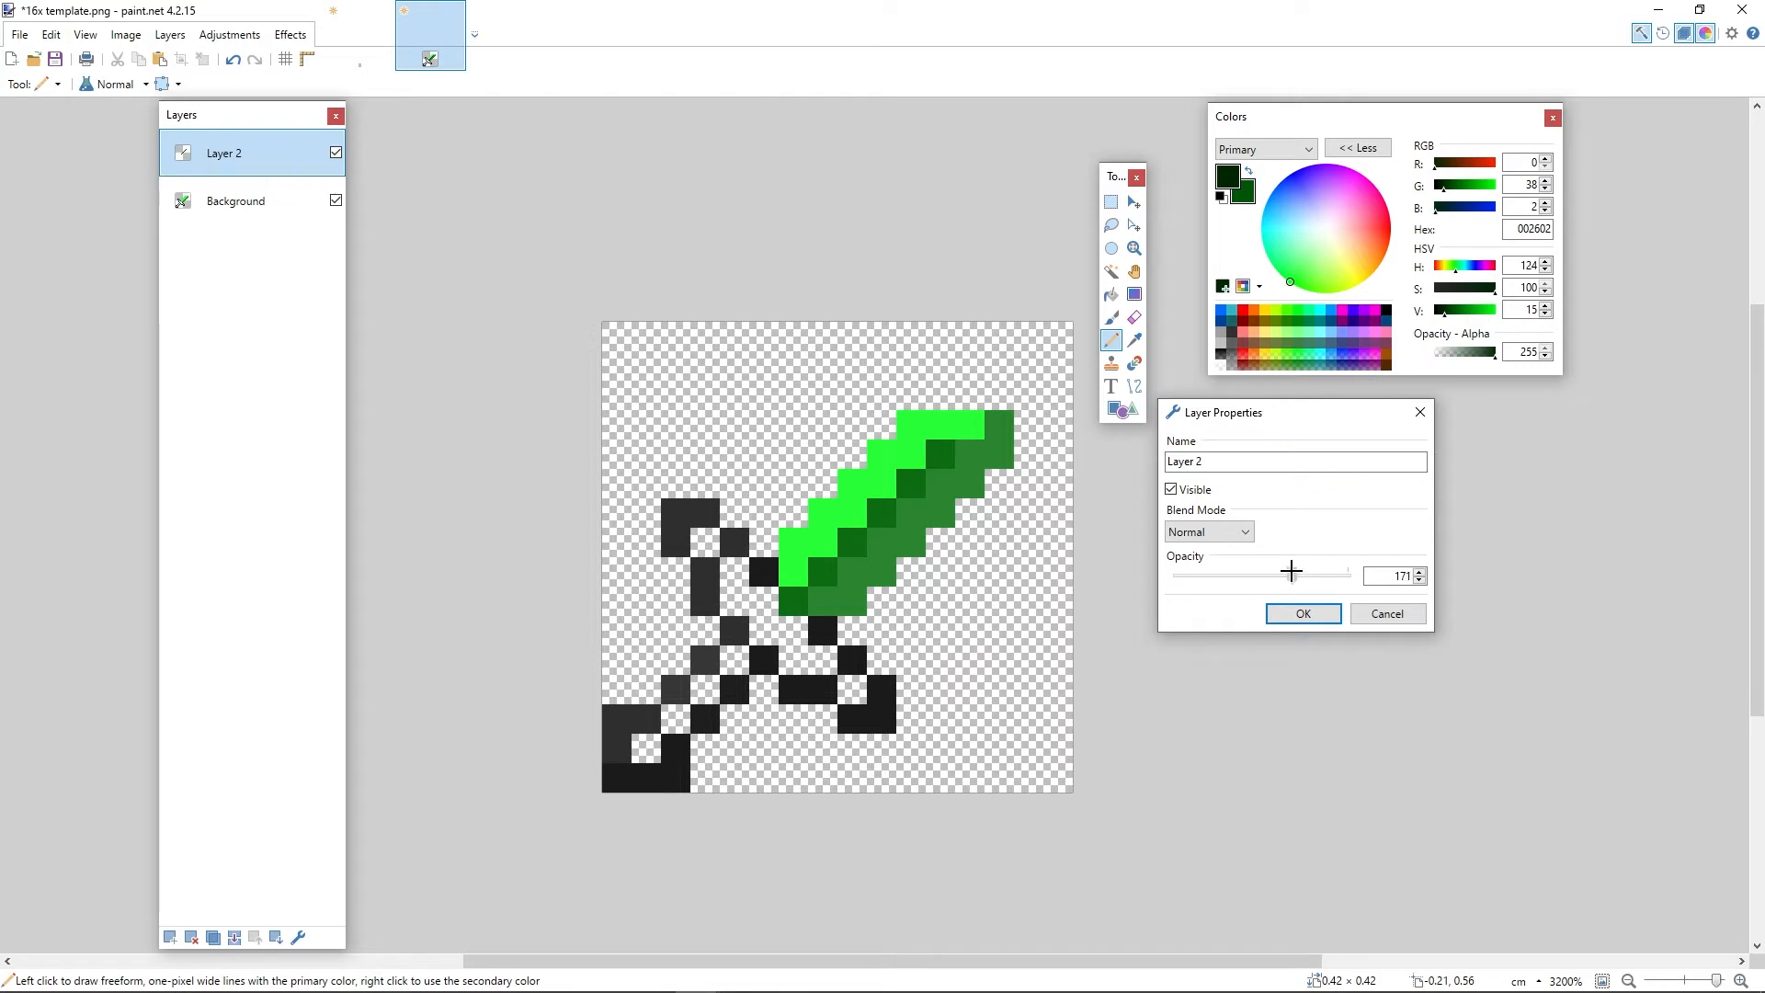
{"action": "left_click_drag", "start_coordinate": [1292, 571], "coordinate": [1290, 570]}
{"action": "left_click", "coordinate": [1332, 614]}
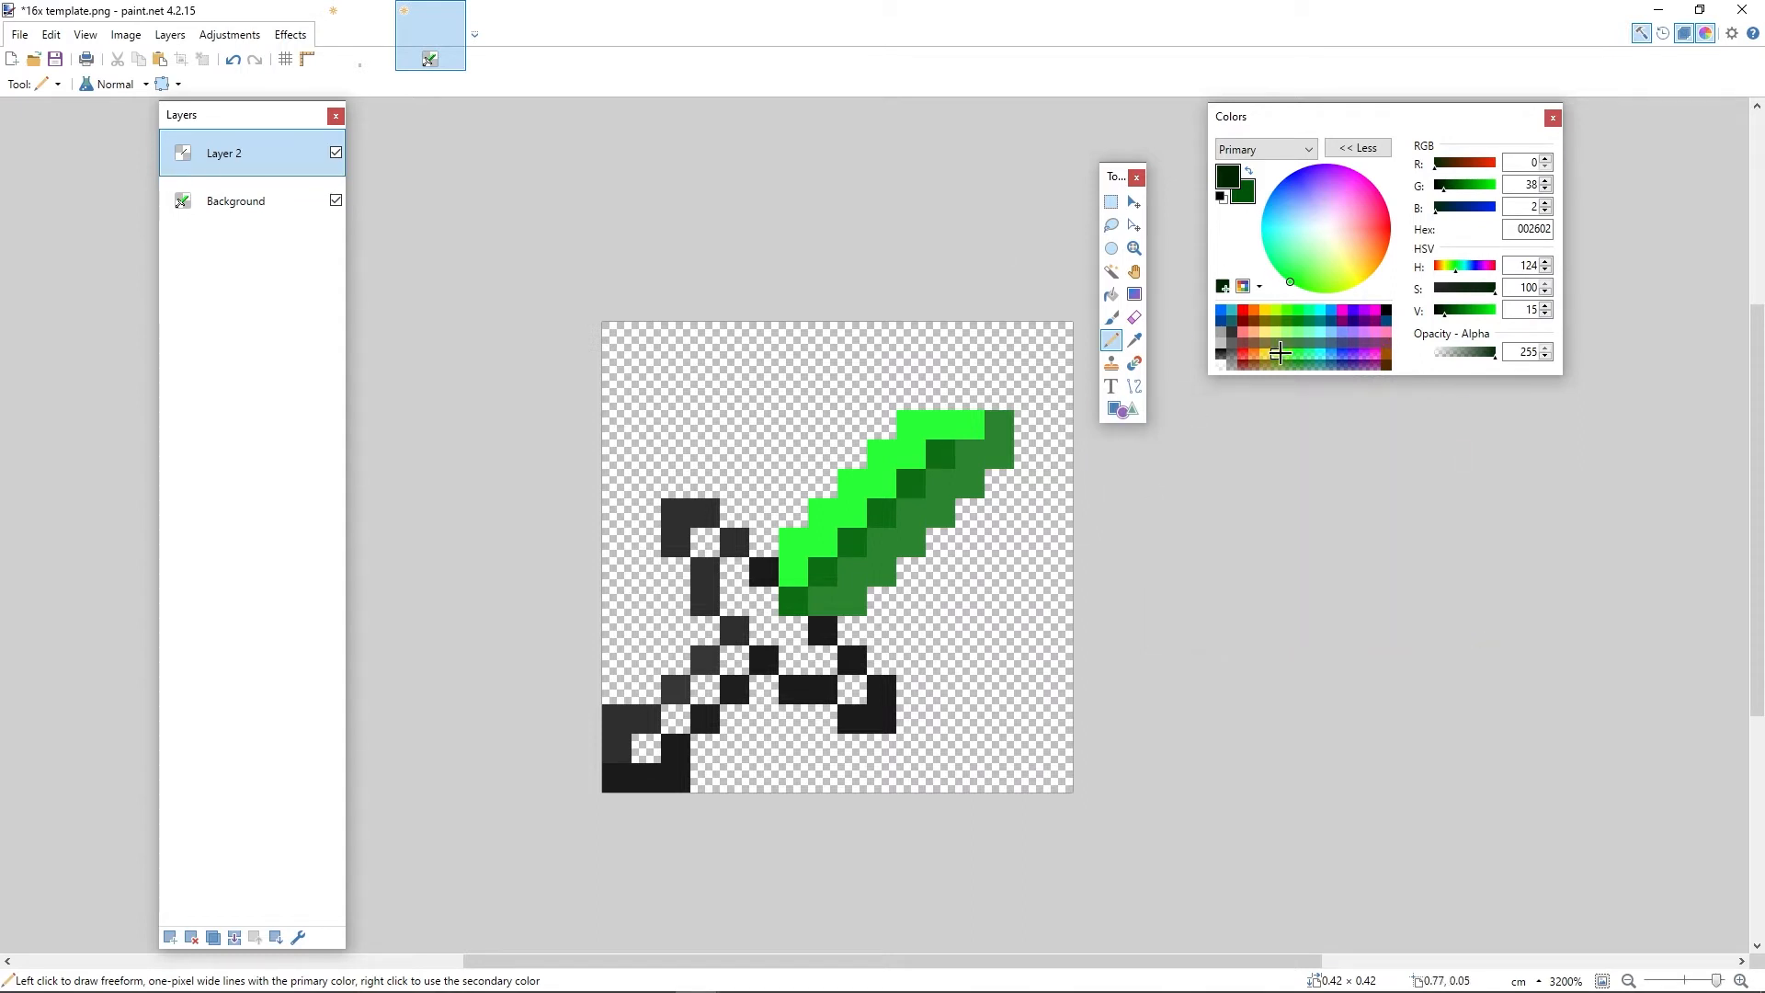
Step: Merge the center-line layer down and outline the blade's outer edges in black (000000) on a new layer with the Pencil
{"action": "left_click_drag", "start_coordinate": [1446, 312], "coordinate": [1431, 313]}
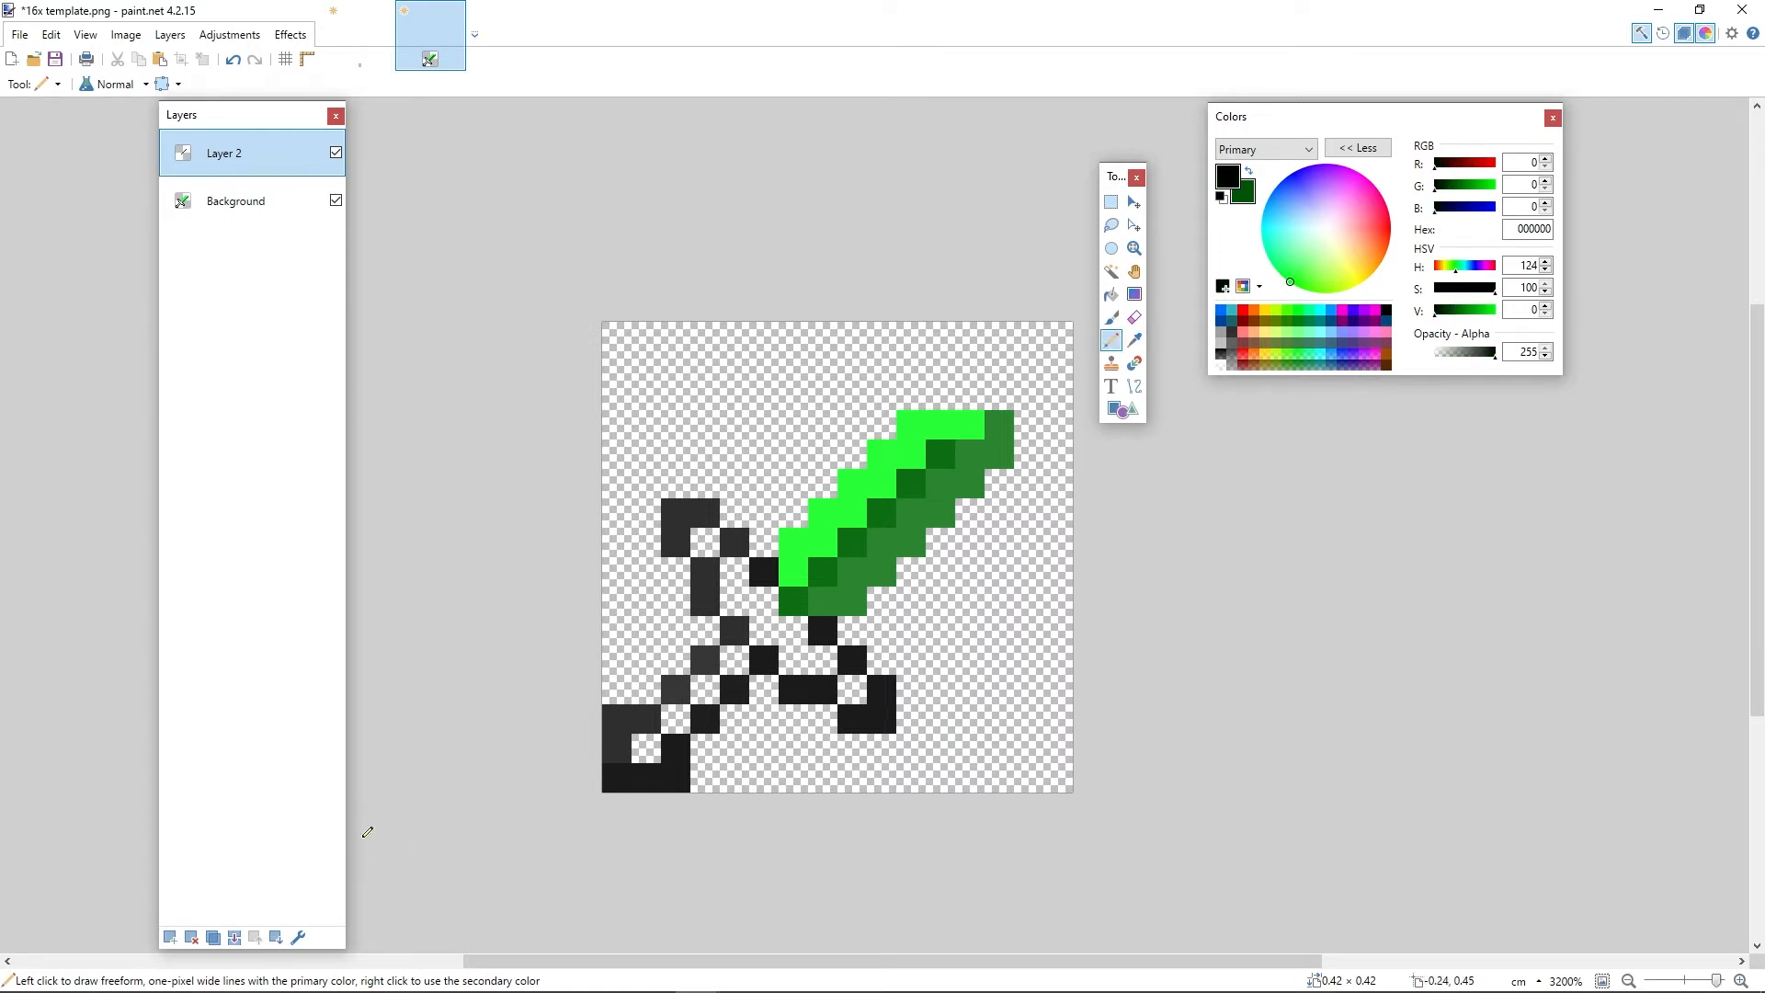
{"action": "key", "text": "ctrl+shift+Delete"}
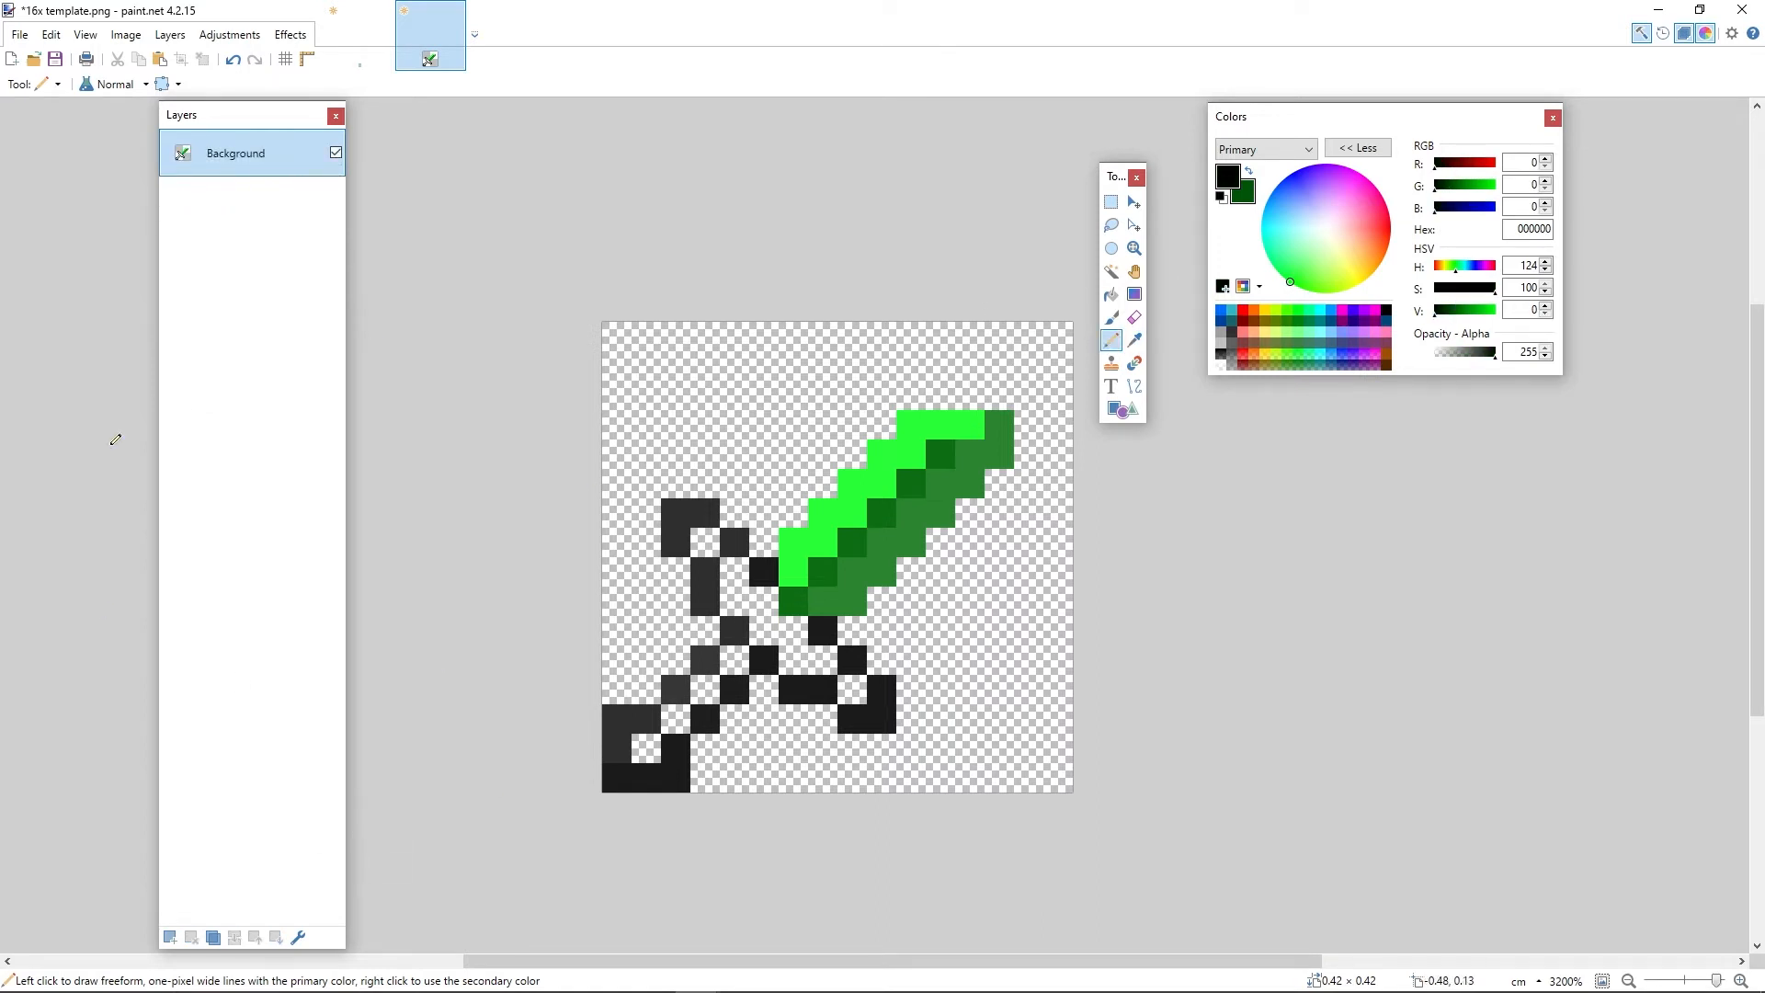
{"action": "left_click", "coordinate": [170, 937]}
{"action": "mouse_move", "coordinate": [792, 526]}
{"action": "left_mouse_down"}
{"action": "mouse_move", "coordinate": [919, 410]}
{"action": "mouse_move", "coordinate": [998, 420]}
{"action": "left_mouse_up"}
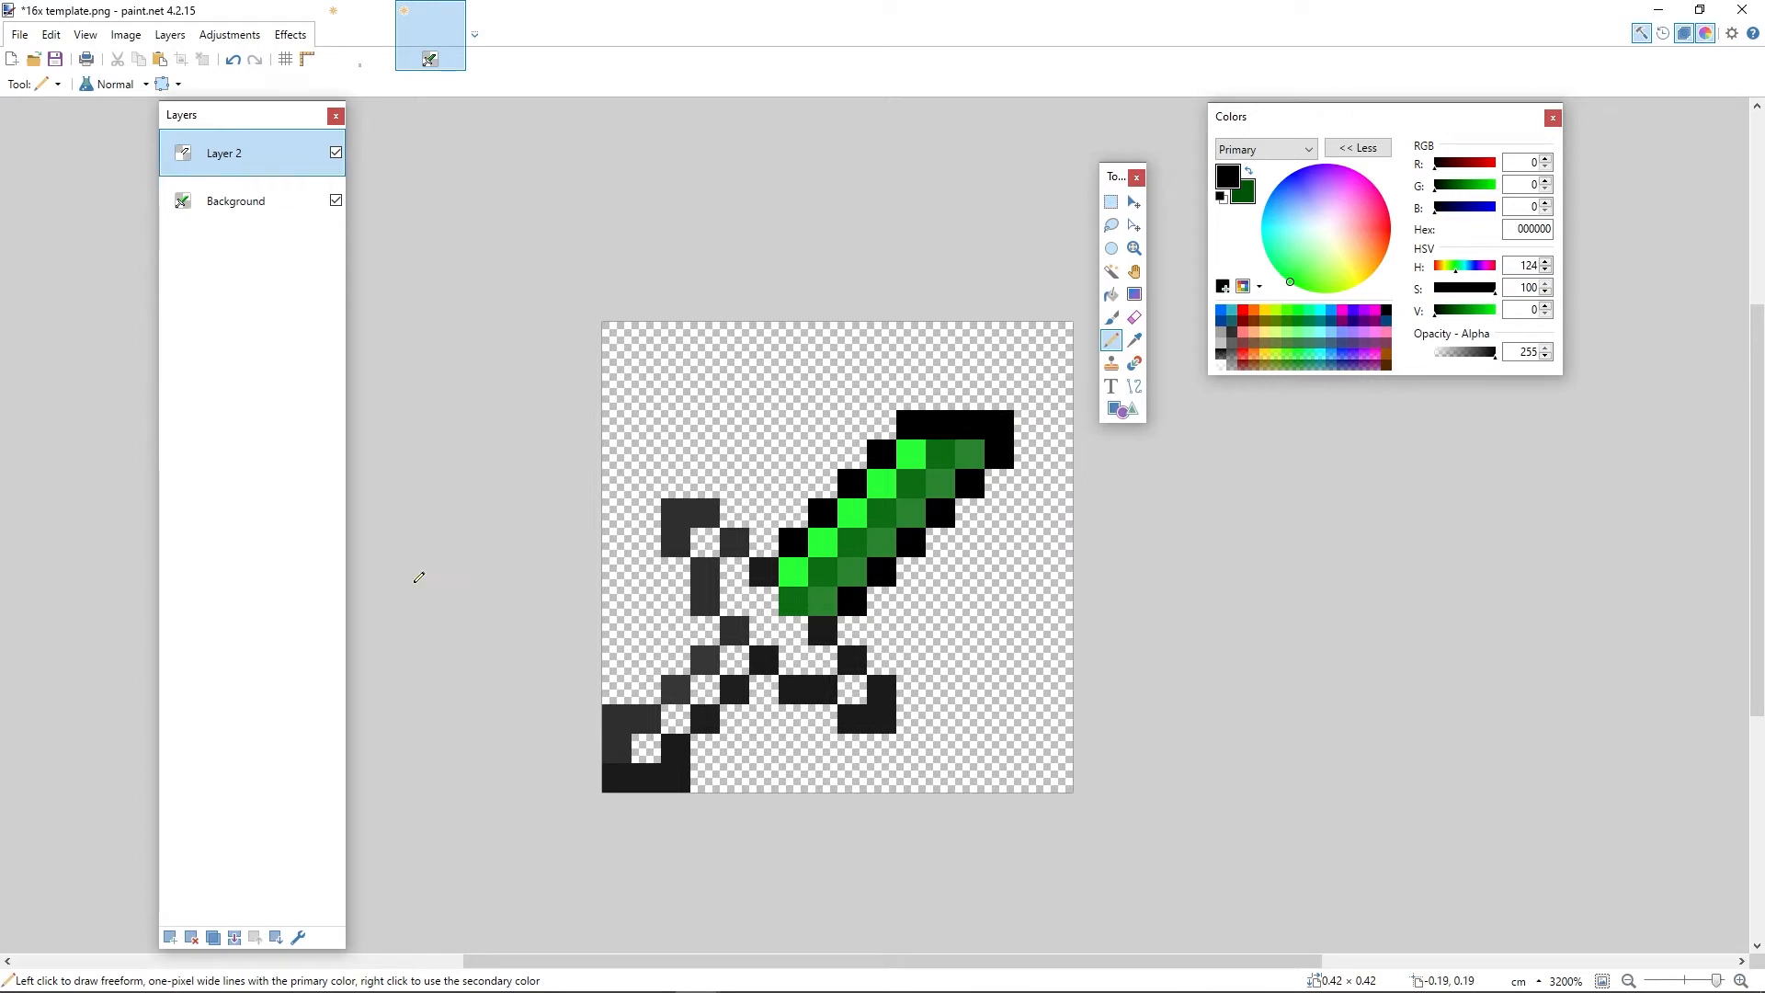
Step: Lower the black outline layer's opacity to 141 and merge it down into the background
{"action": "left_click", "coordinate": [298, 937]}
{"action": "left_click_drag", "start_coordinate": [846, 390], "coordinate": [1367, 361]}
{"action": "left_click_drag", "start_coordinate": [1442, 526], "coordinate": [1378, 528]}
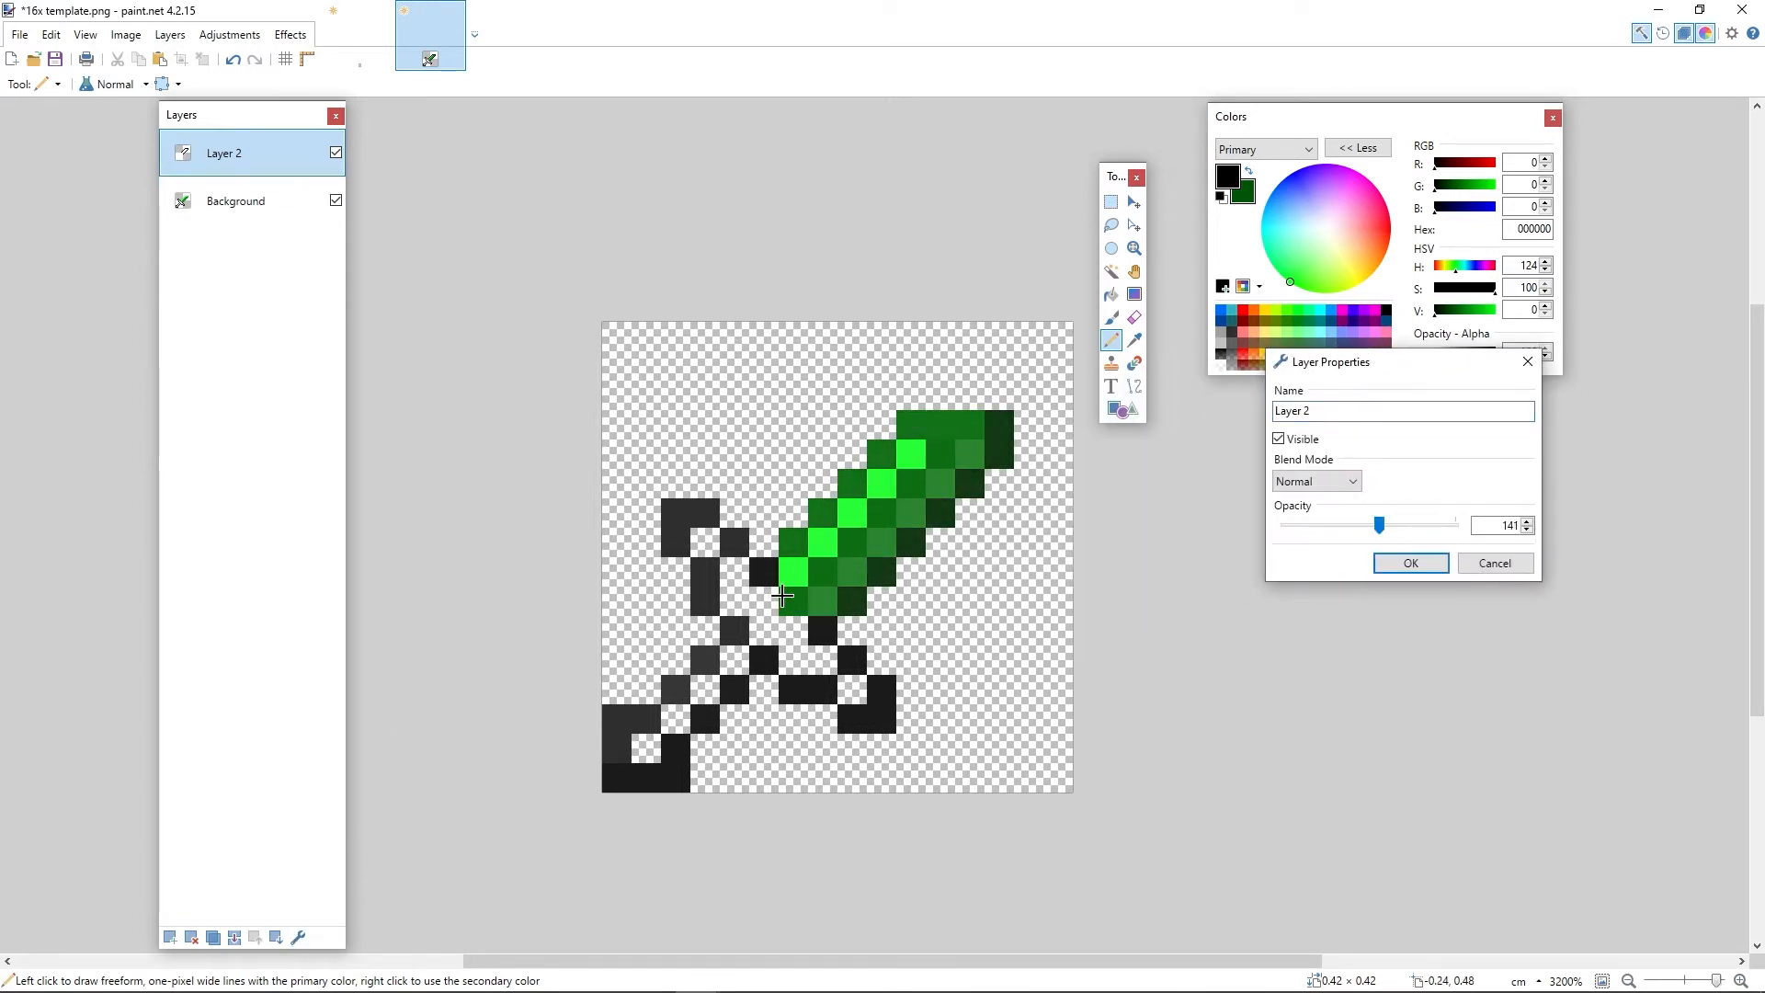
{"action": "left_click", "coordinate": [1435, 554]}
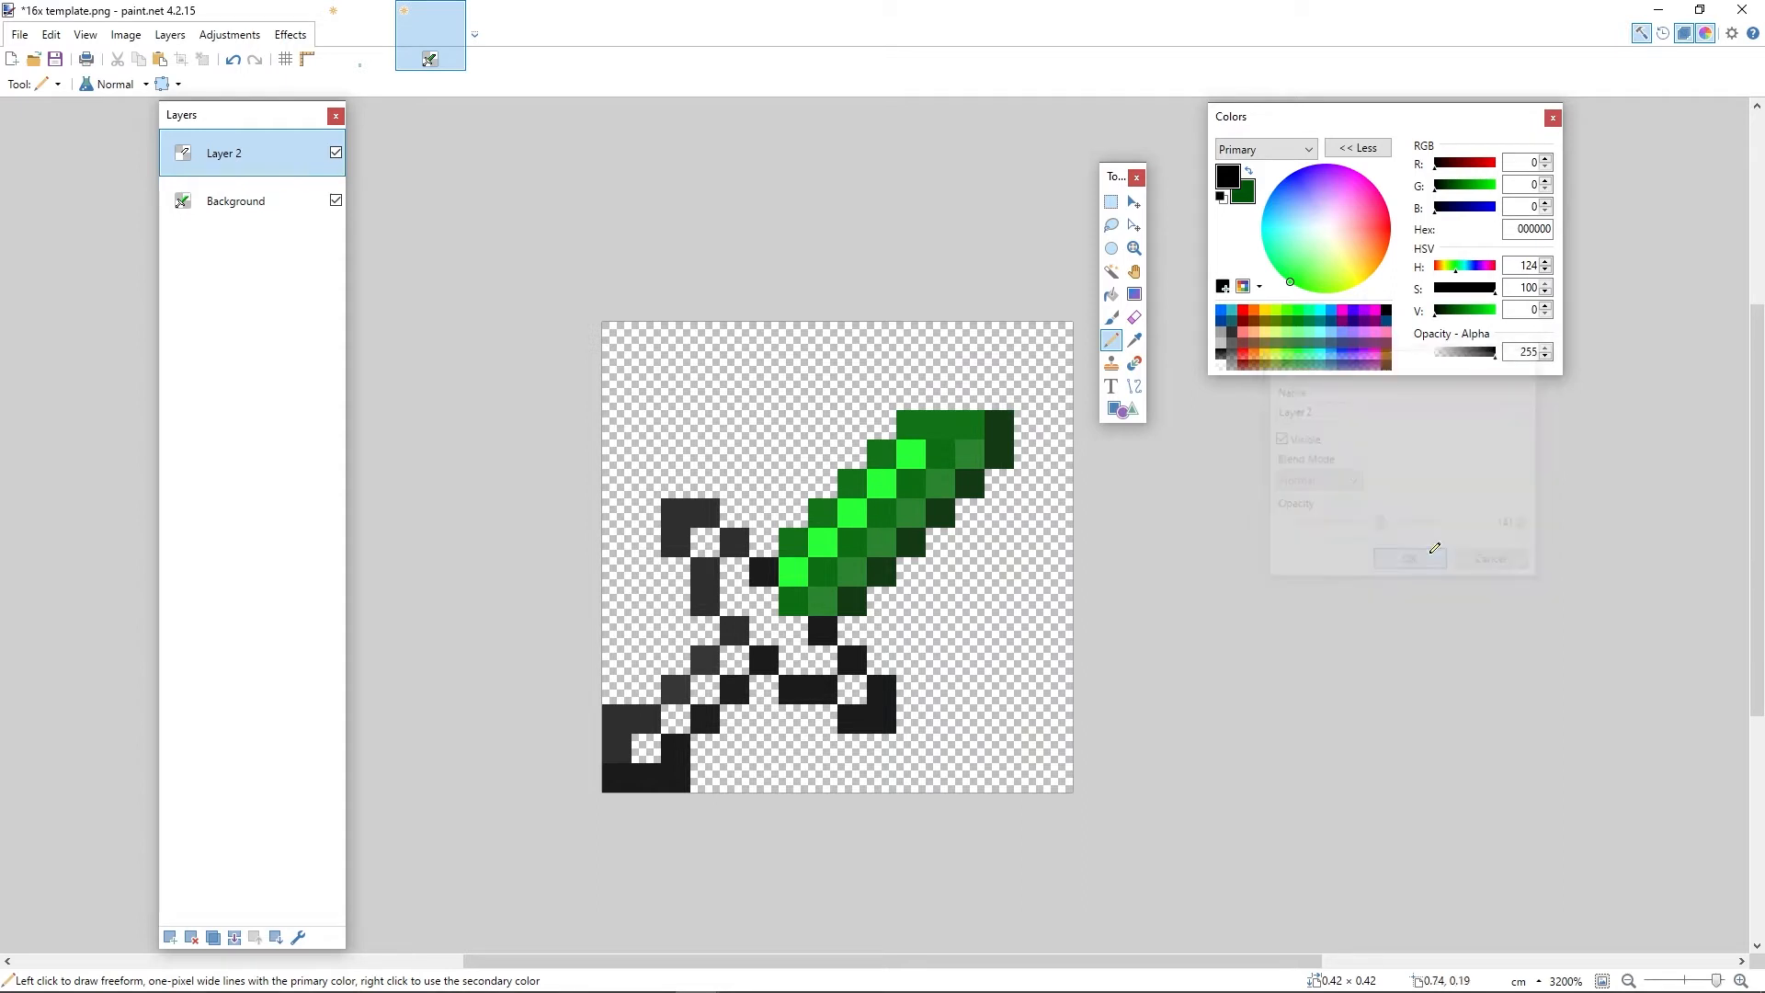
{"action": "left_click", "coordinate": [1135, 340]}
{"action": "left_click", "coordinate": [1028, 471]}
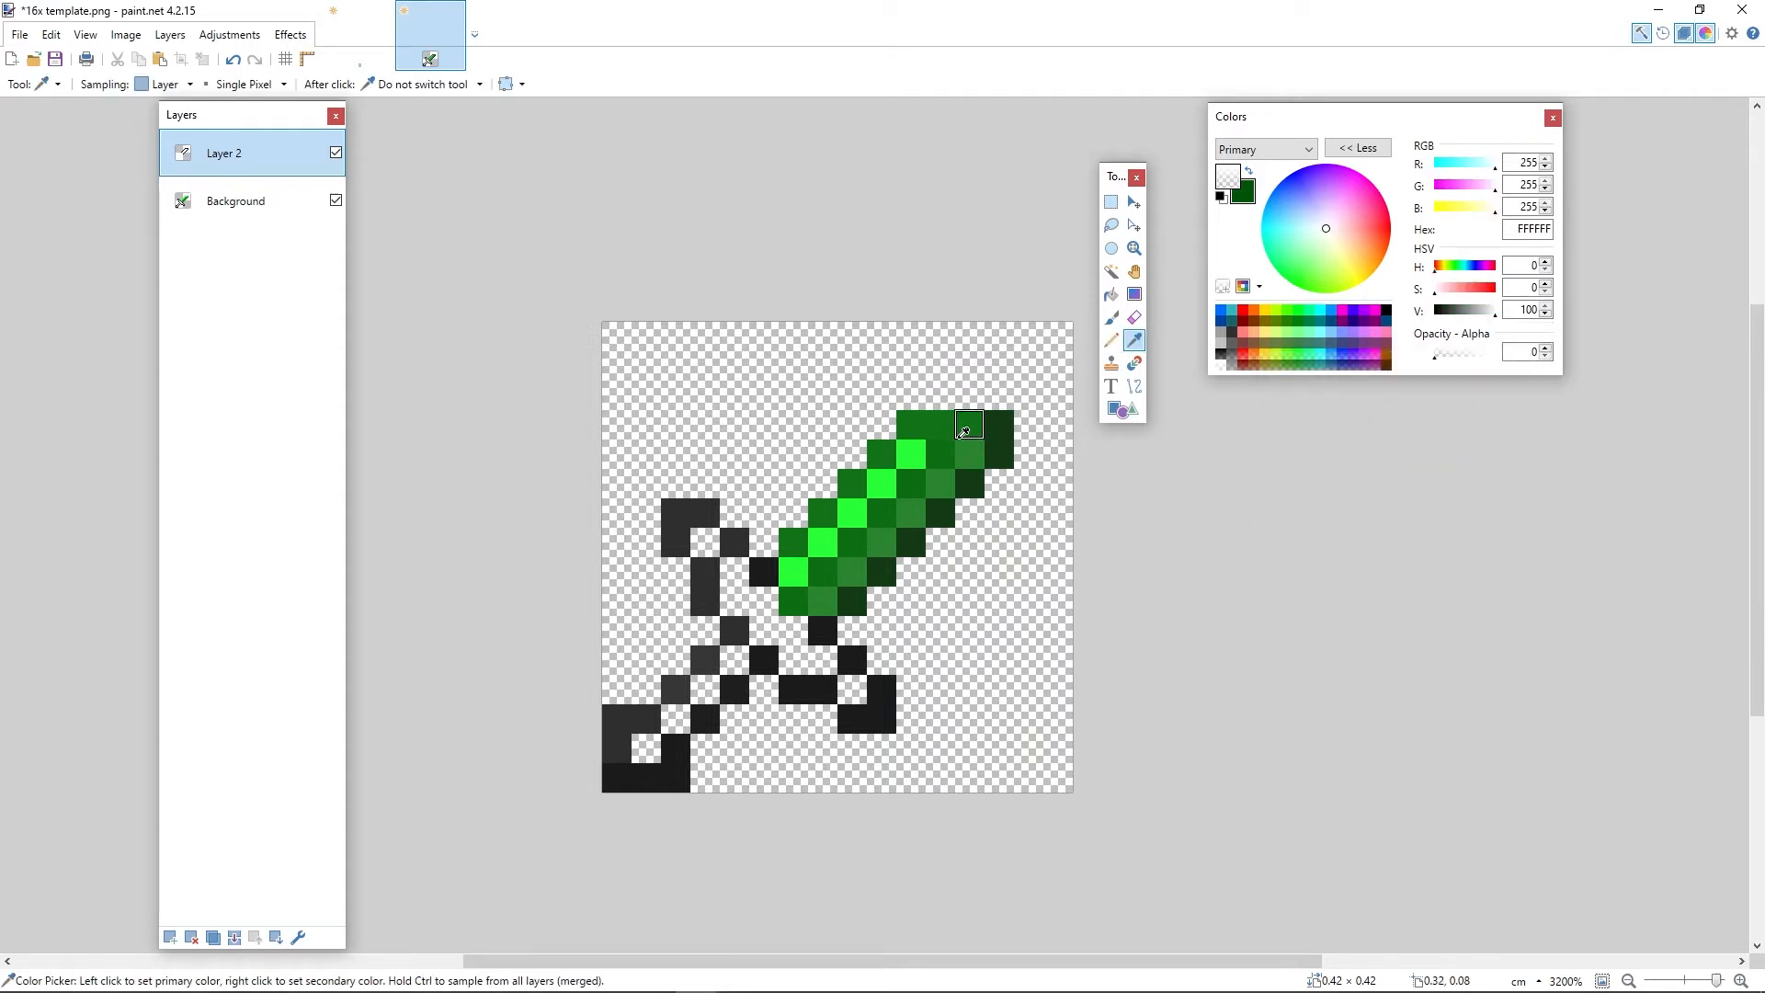
{"action": "left_click", "coordinate": [235, 937]}
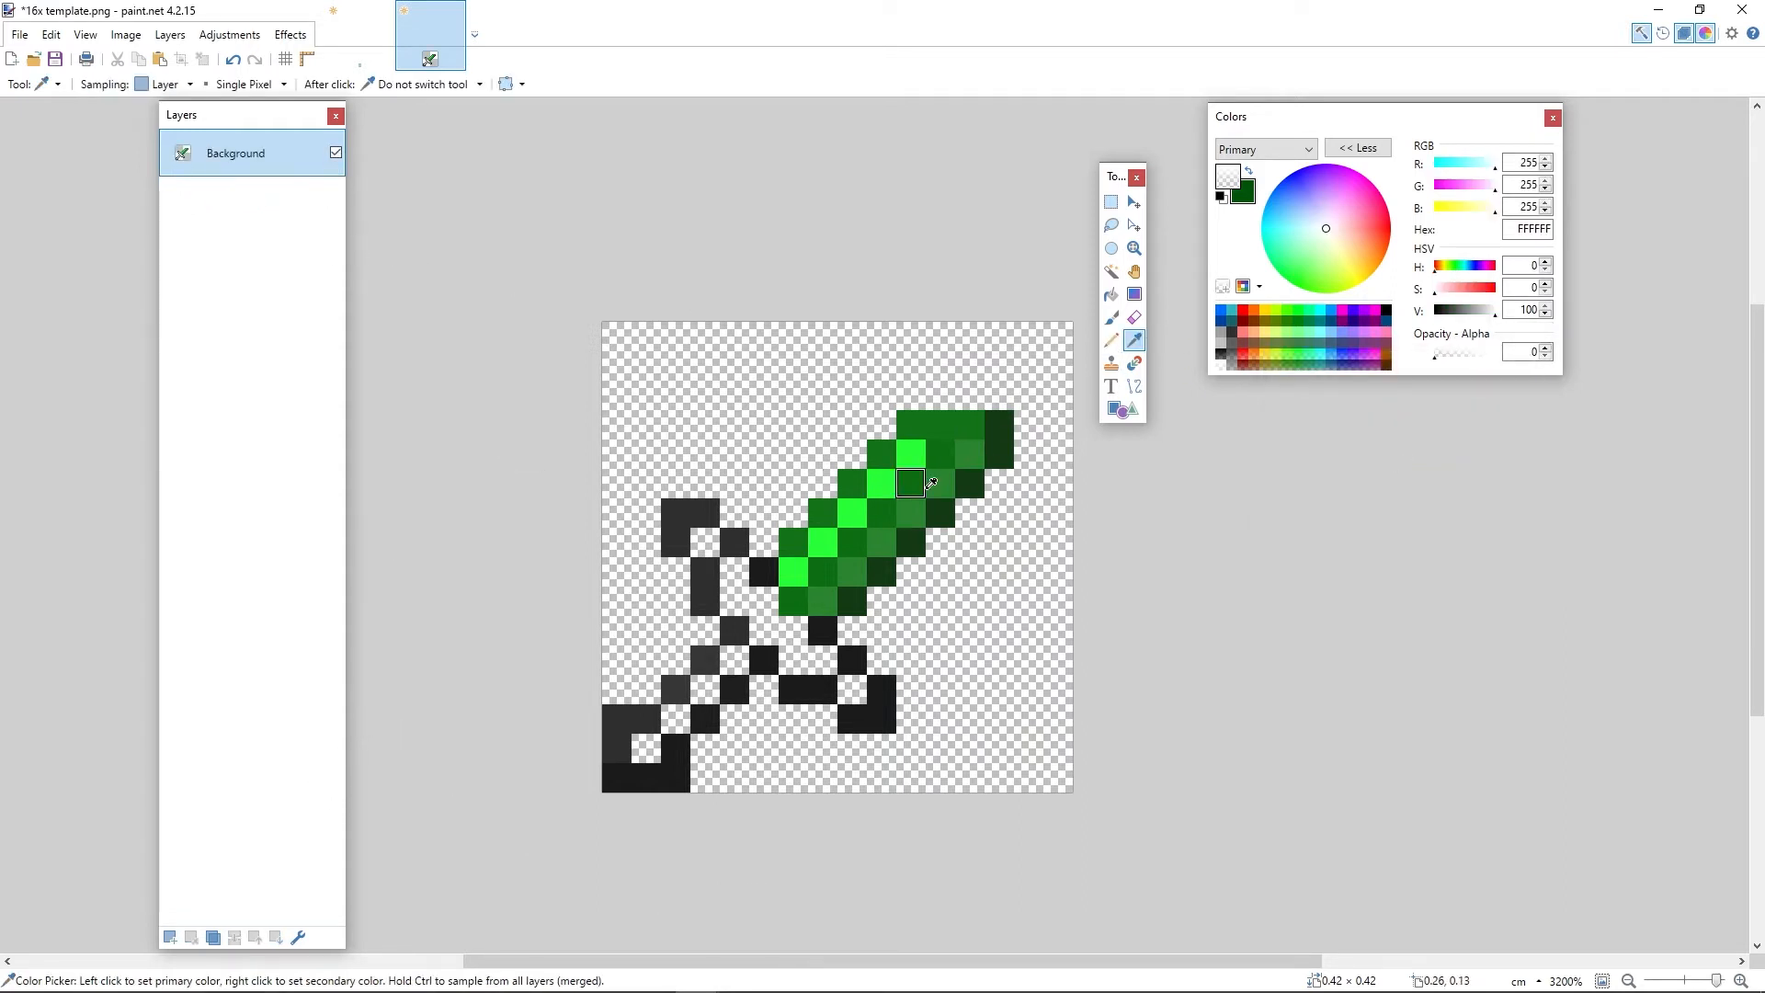
Step: Sample the blade's medium green, brighten it to 37A83F, and draw one pixel over the uppermost dark center-line pixel
{"action": "left_click", "coordinate": [971, 453]}
{"action": "left_click_drag", "start_coordinate": [1465, 316], "coordinate": [1474, 313]}
{"action": "left_click", "coordinate": [1112, 340]}
{"action": "left_click", "coordinate": [947, 452]}
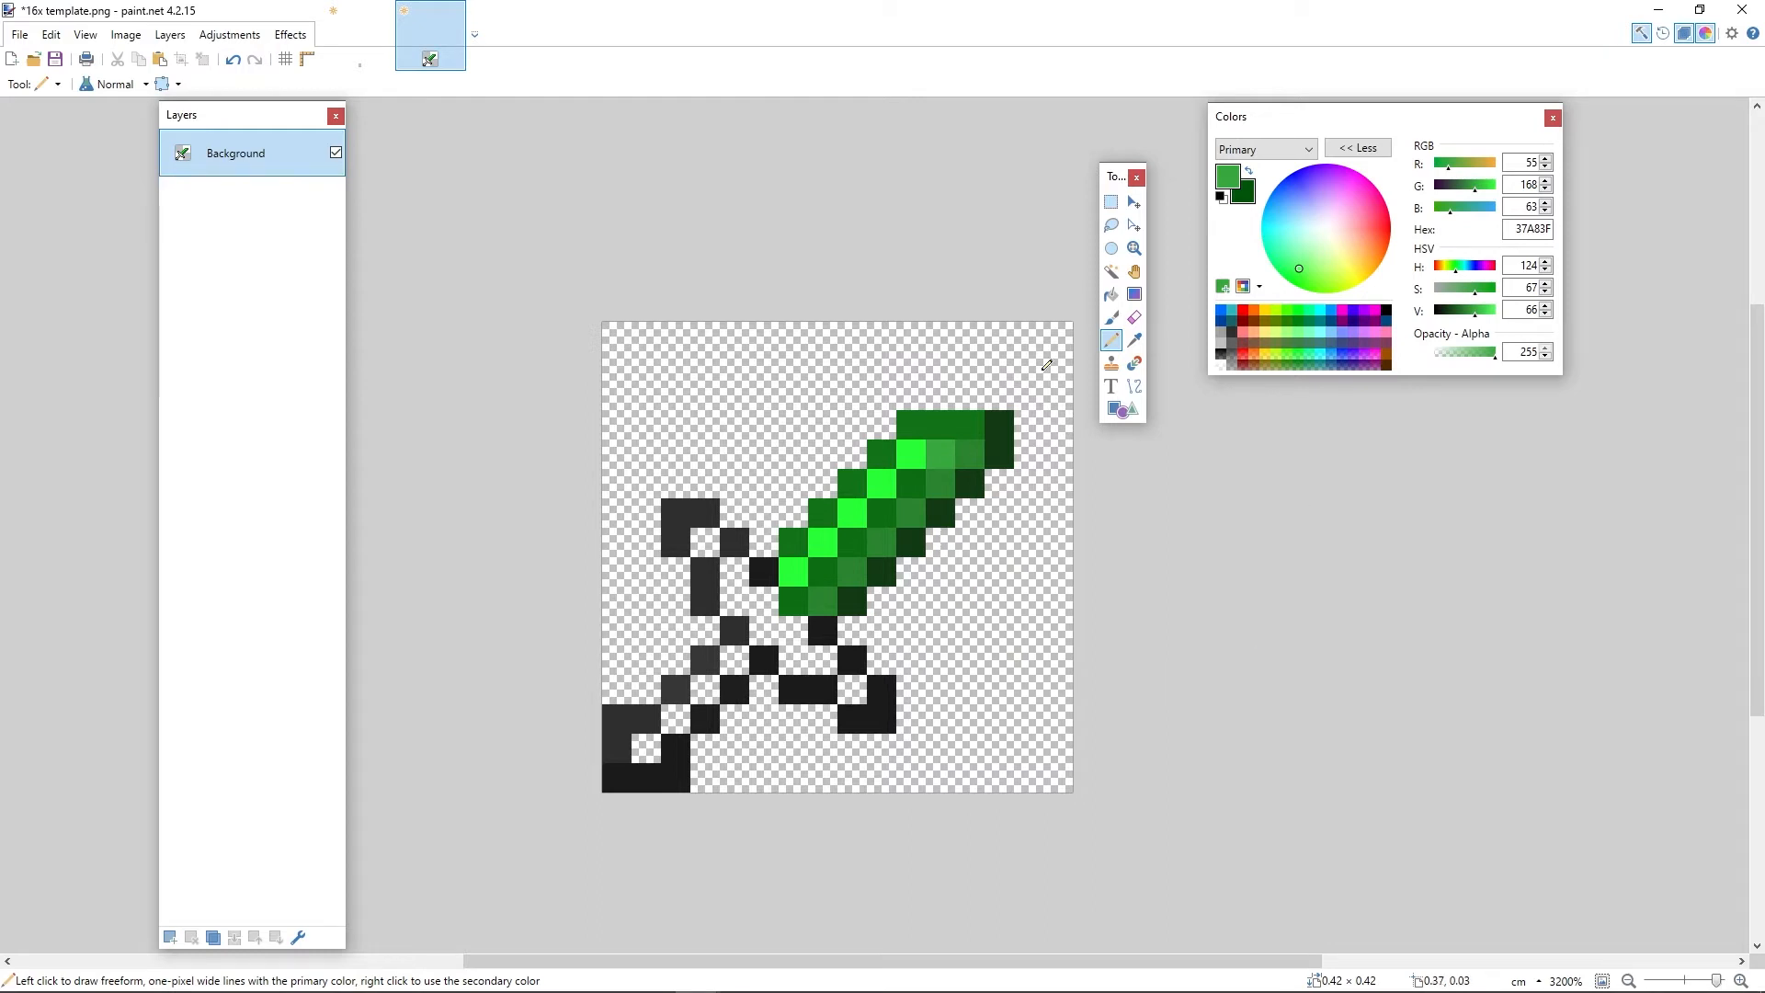
Step: Select the upper-left arm of the sword's guard with Rectangle Select, about 0.11 × 0.13 cm
{"action": "left_click", "coordinate": [1111, 201]}
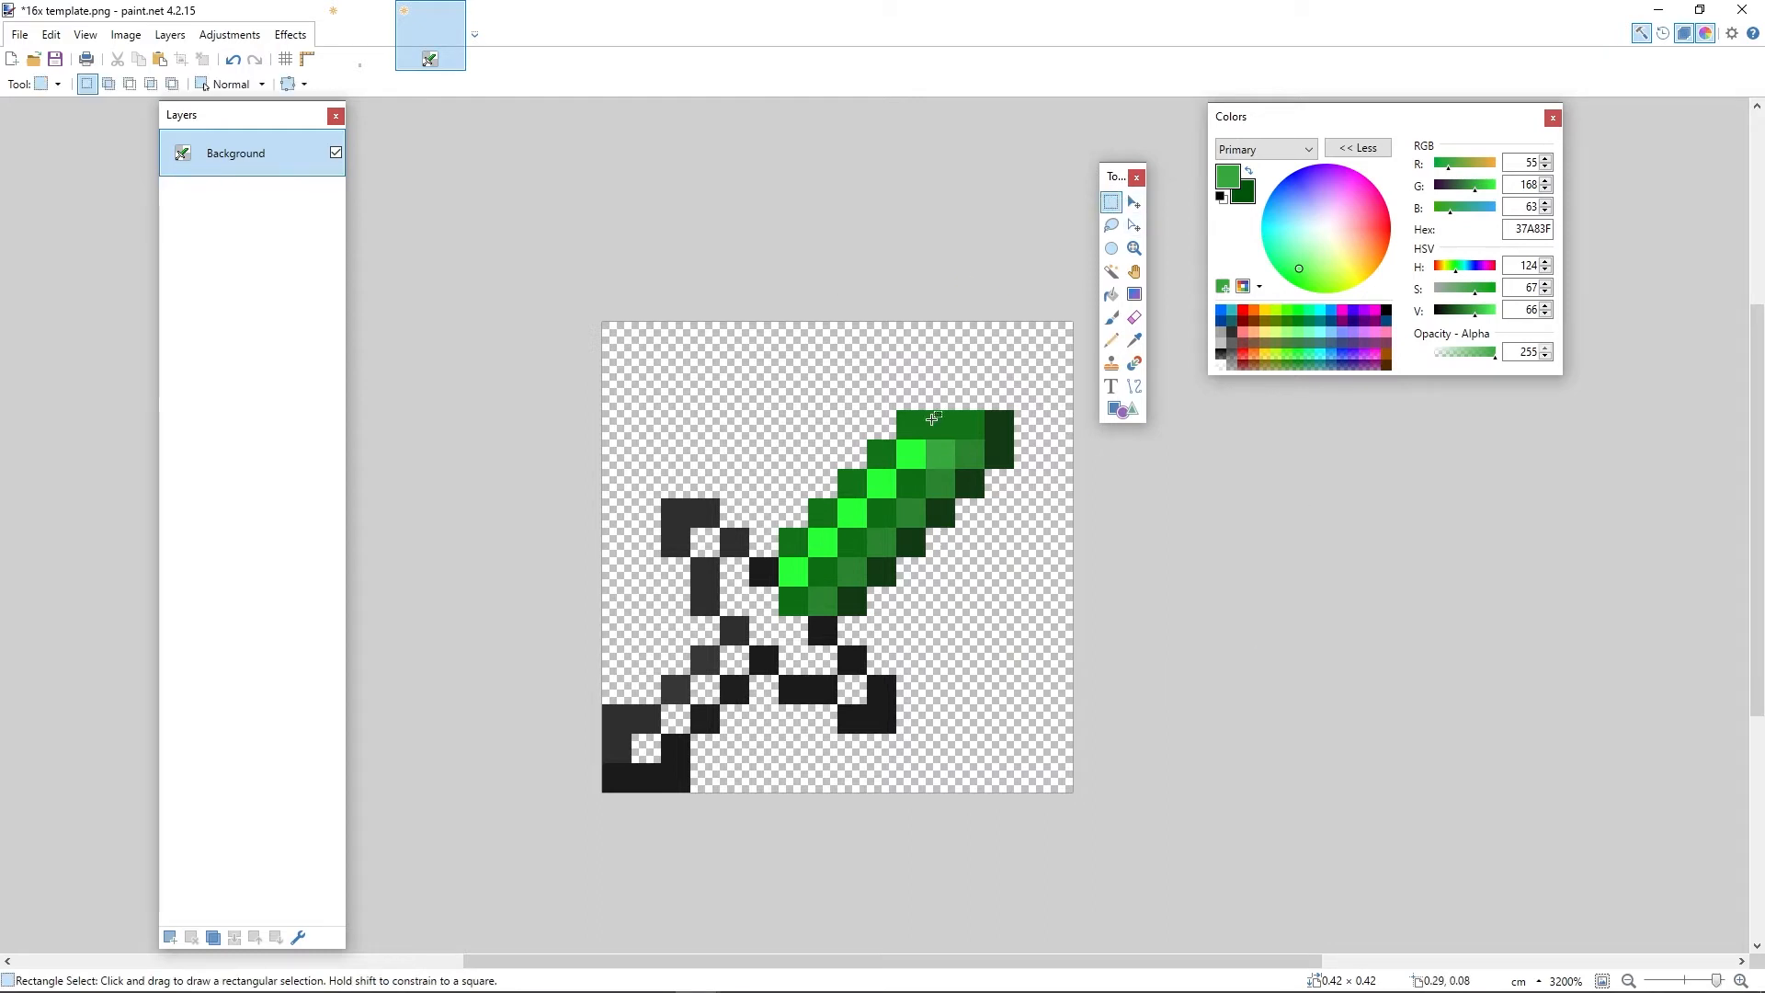
{"action": "left_click_drag", "start_coordinate": [769, 641], "coordinate": [751, 562]}
{"action": "left_click_drag", "start_coordinate": [733, 631], "coordinate": [685, 550]}
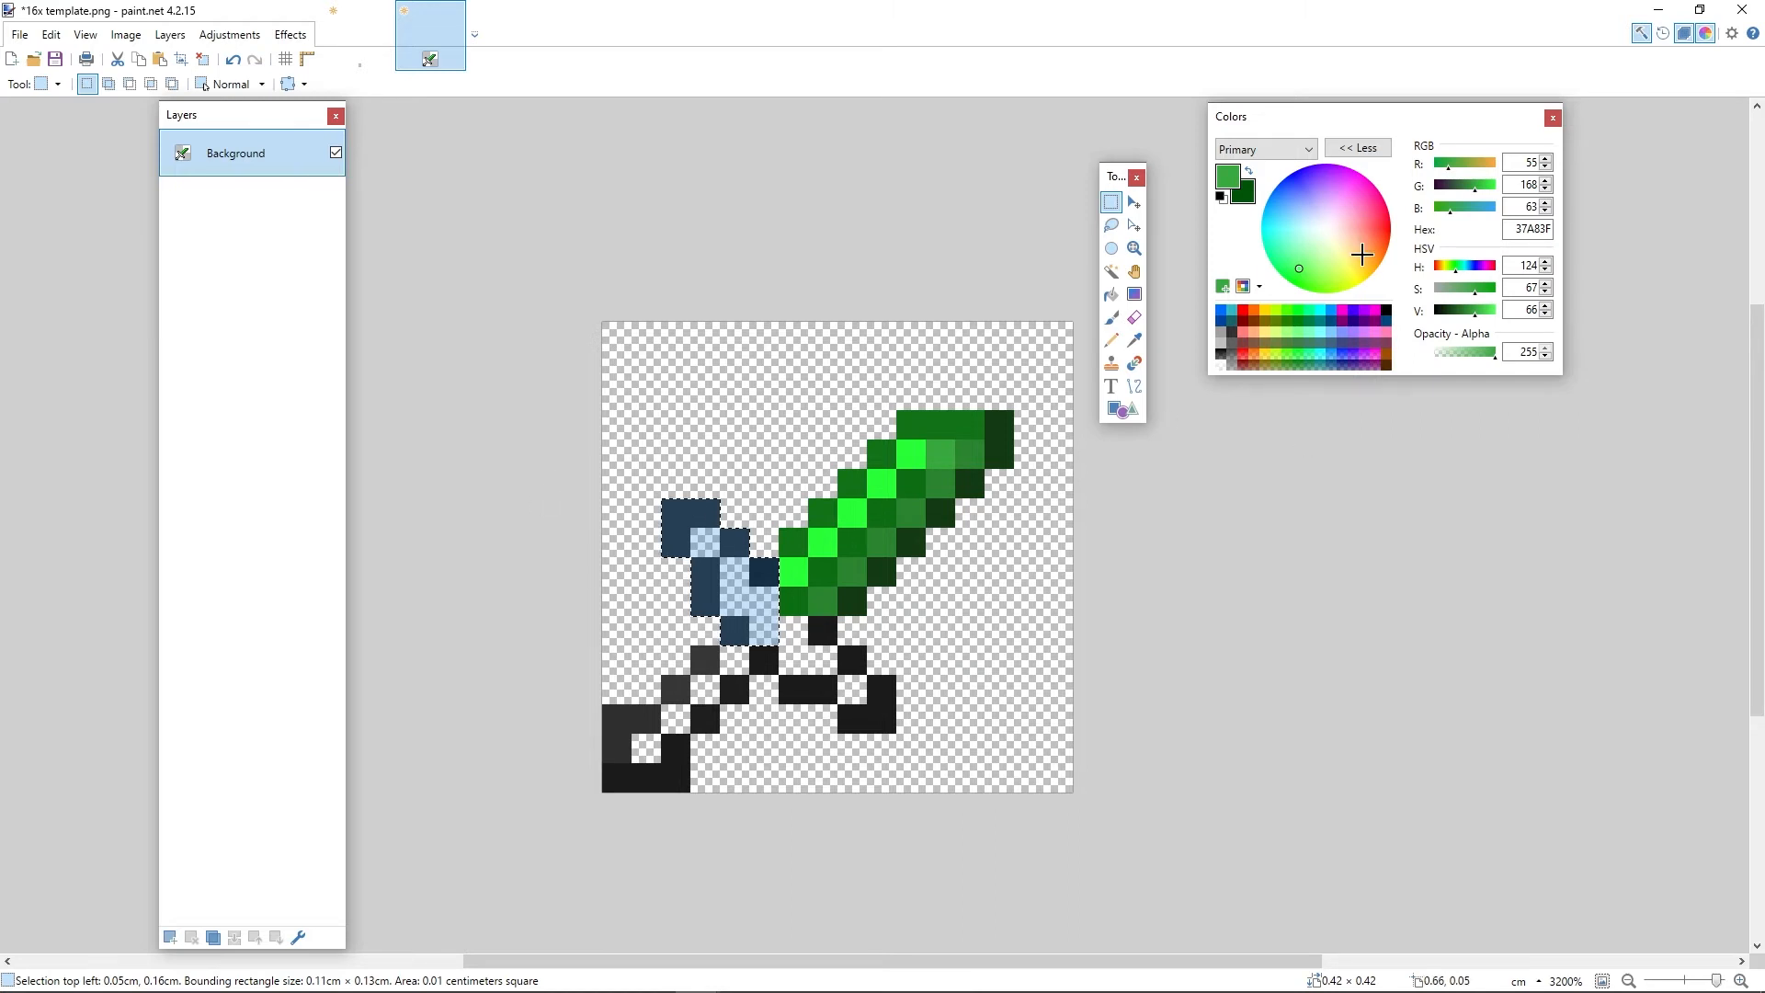
Step: Set the secondary color to near-black 191919 and the primary color to light gray C0C0C0
{"action": "left_click", "coordinate": [1247, 186]}
{"action": "left_click", "coordinate": [1387, 311]}
{"action": "left_click", "coordinate": [1441, 310]}
{"action": "left_click", "coordinate": [1442, 311]}
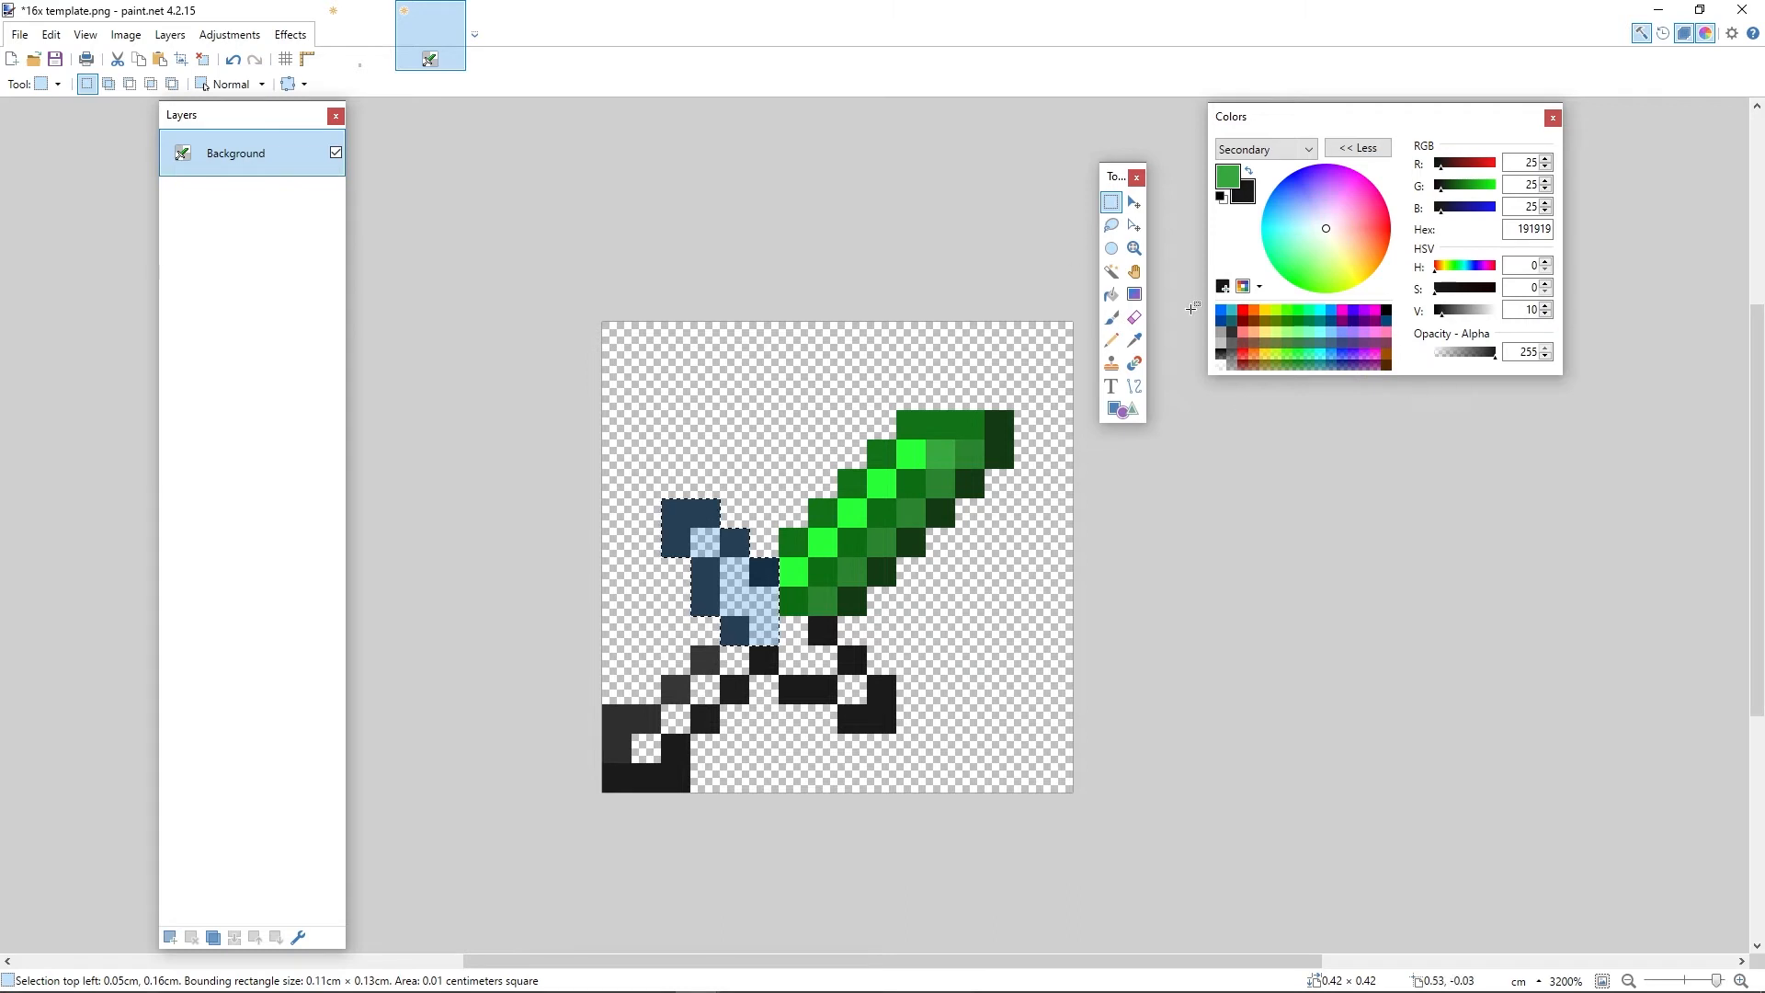
{"action": "left_click", "coordinate": [1228, 175]}
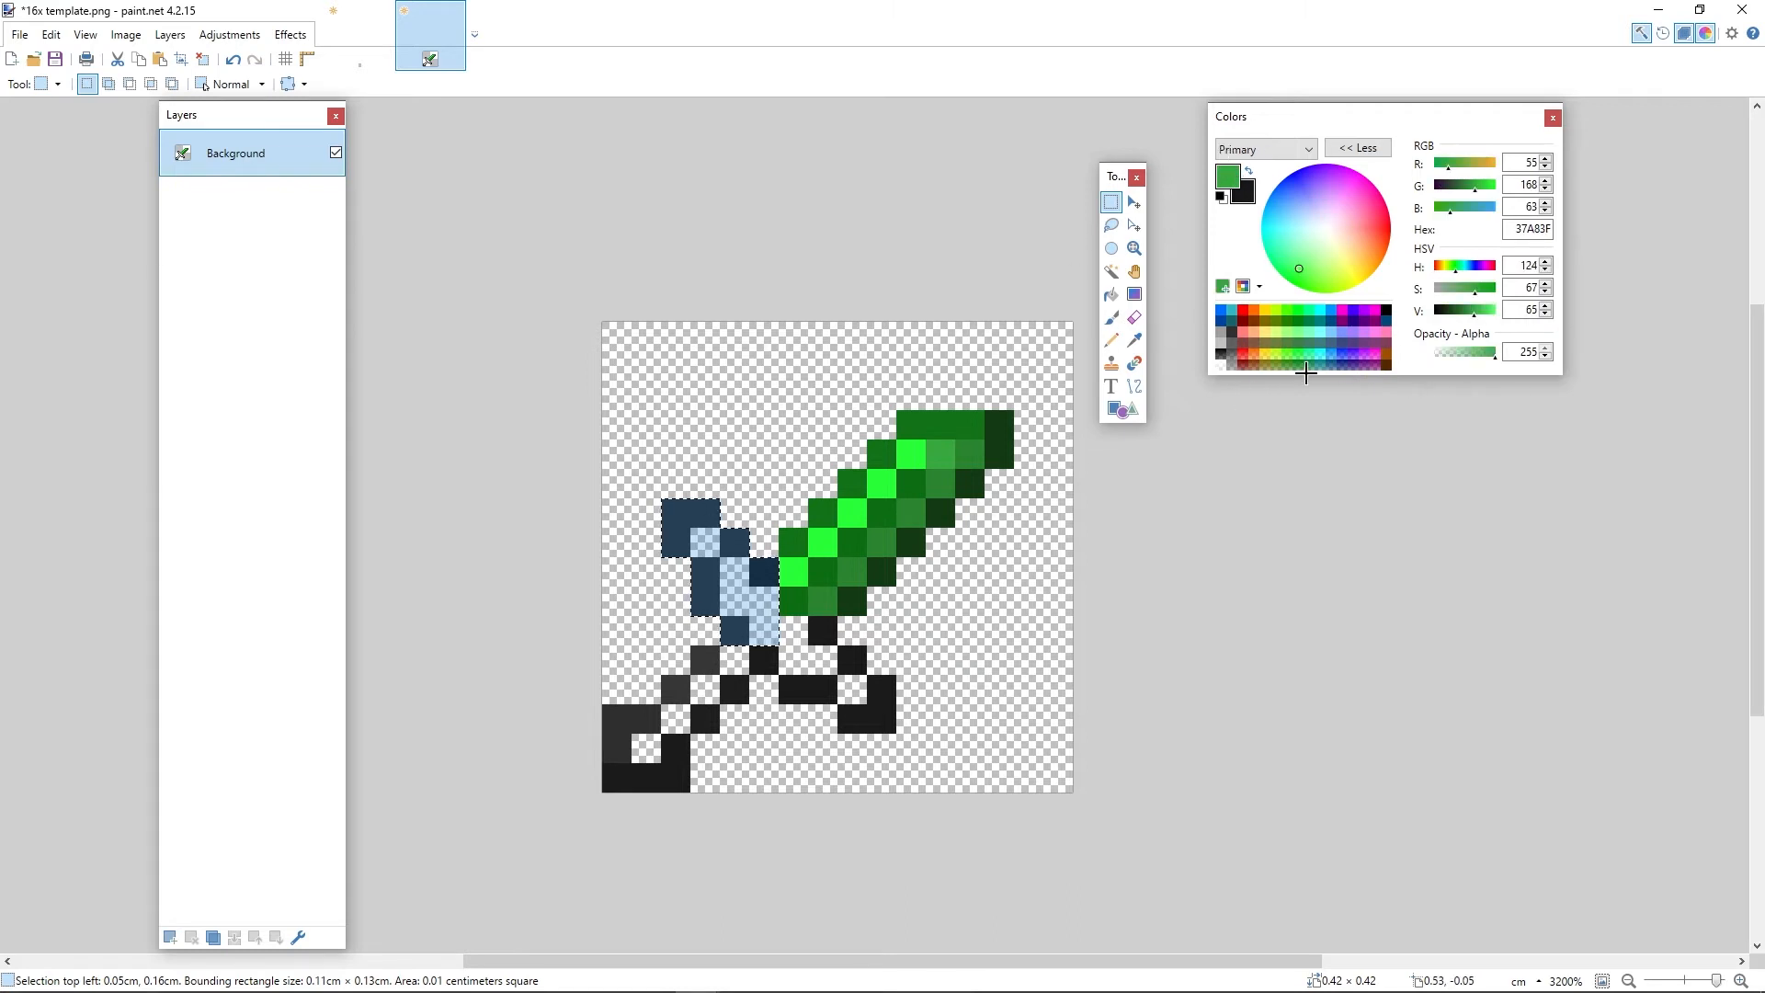
{"action": "left_click", "coordinate": [1226, 343]}
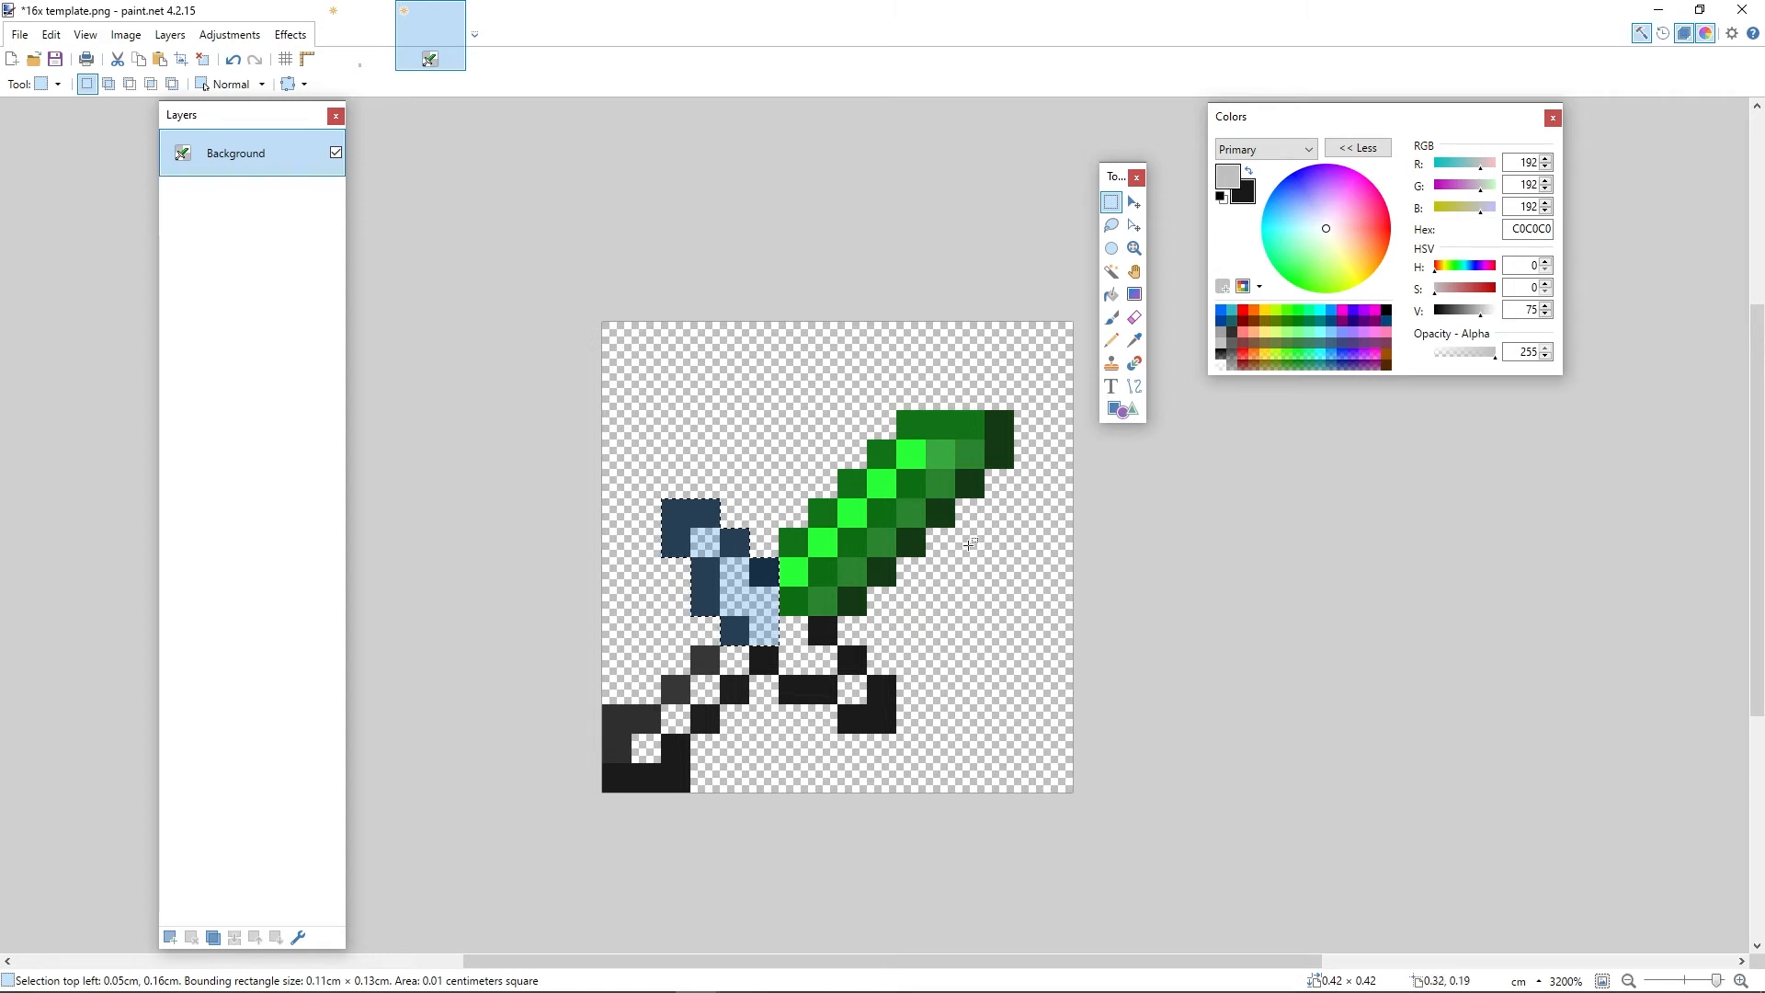
Step: Fill the selected guard arm with a linear gradient from light gray beside the blade to near-black at the outer side
{"action": "left_click", "coordinate": [1132, 290]}
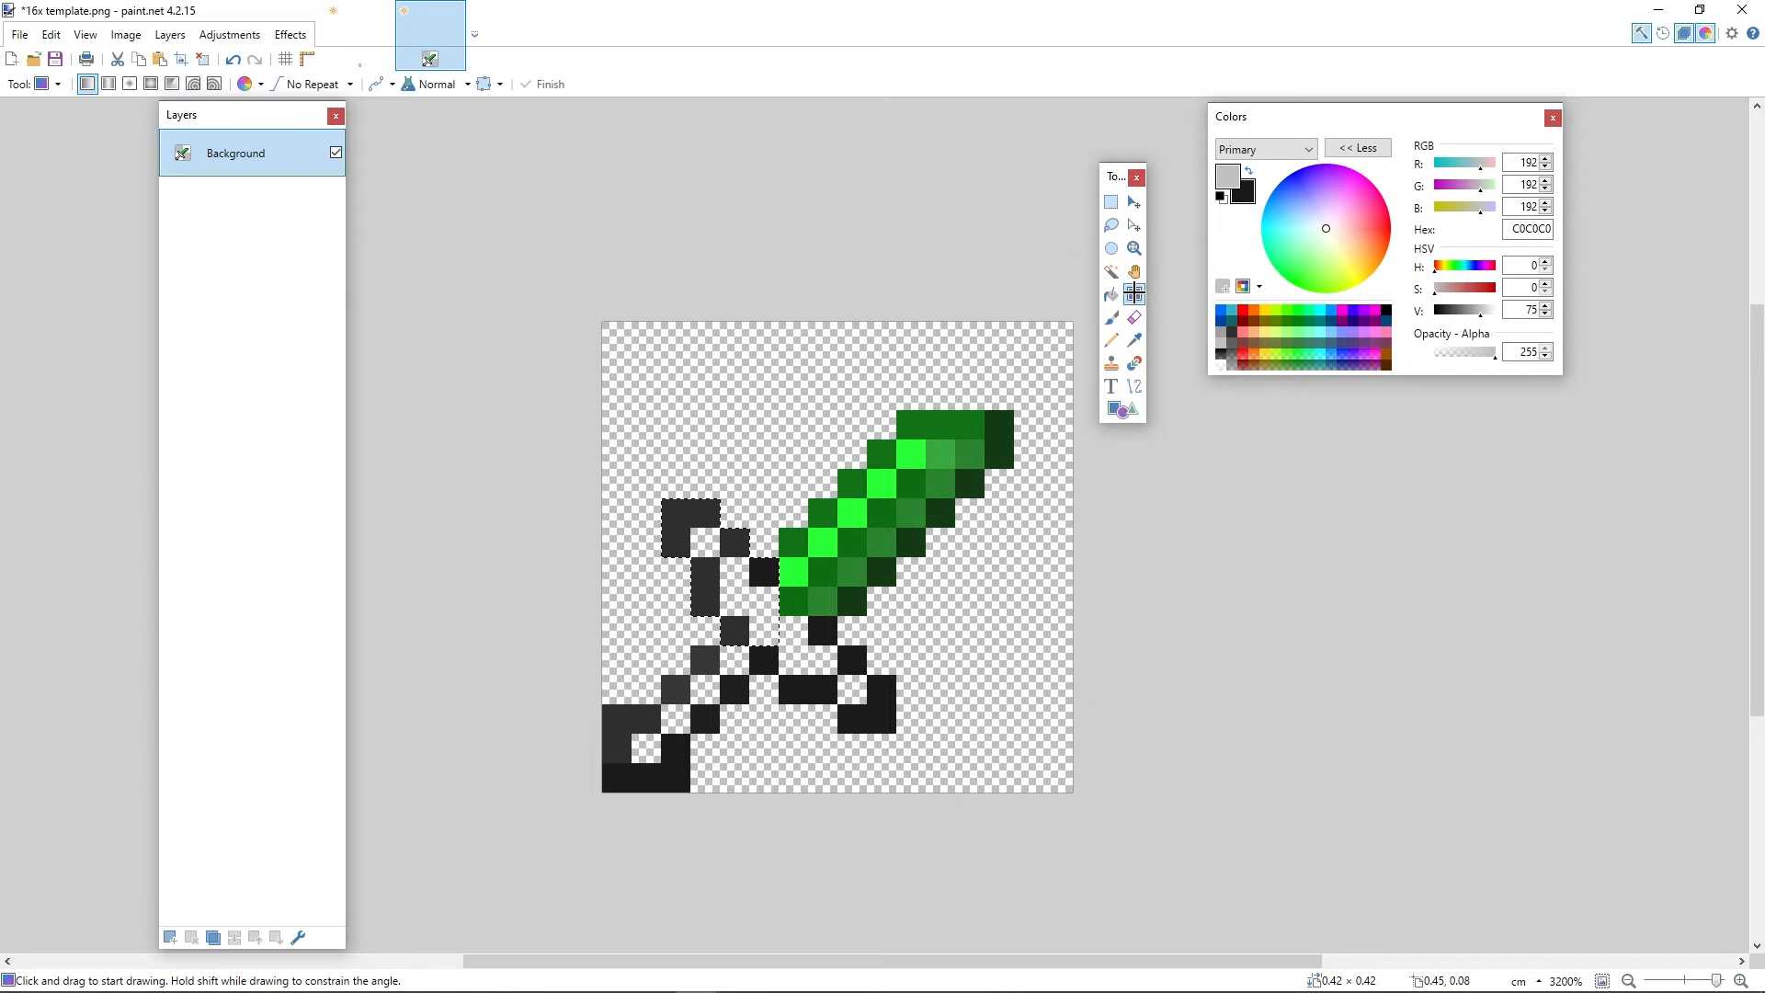
{"action": "left_click_drag", "start_coordinate": [774, 581], "coordinate": [713, 550]}
{"action": "left_click_drag", "start_coordinate": [773, 649], "coordinate": [640, 446]}
{"action": "left_click_drag", "start_coordinate": [750, 556], "coordinate": [684, 605]}
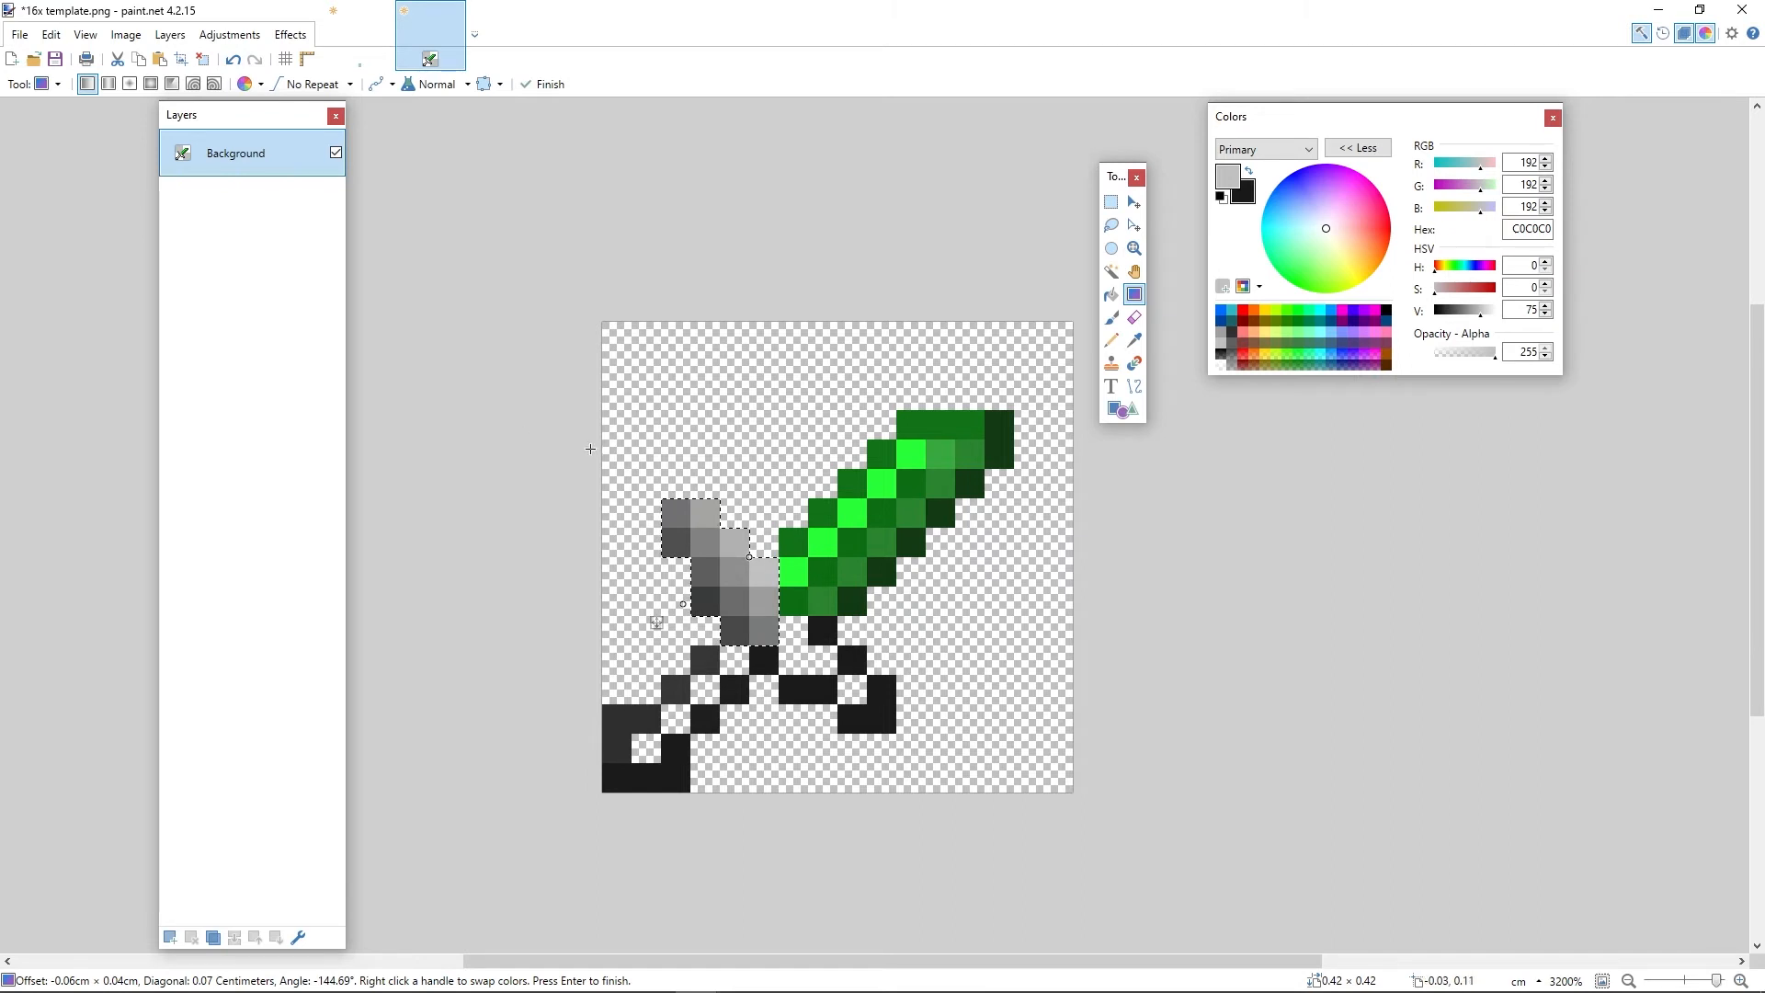
Step: Apply the Outline Selection effect to the guard arm with width 1, black color and reduced strength, and deselect it
{"action": "left_click", "coordinate": [300, 34]}
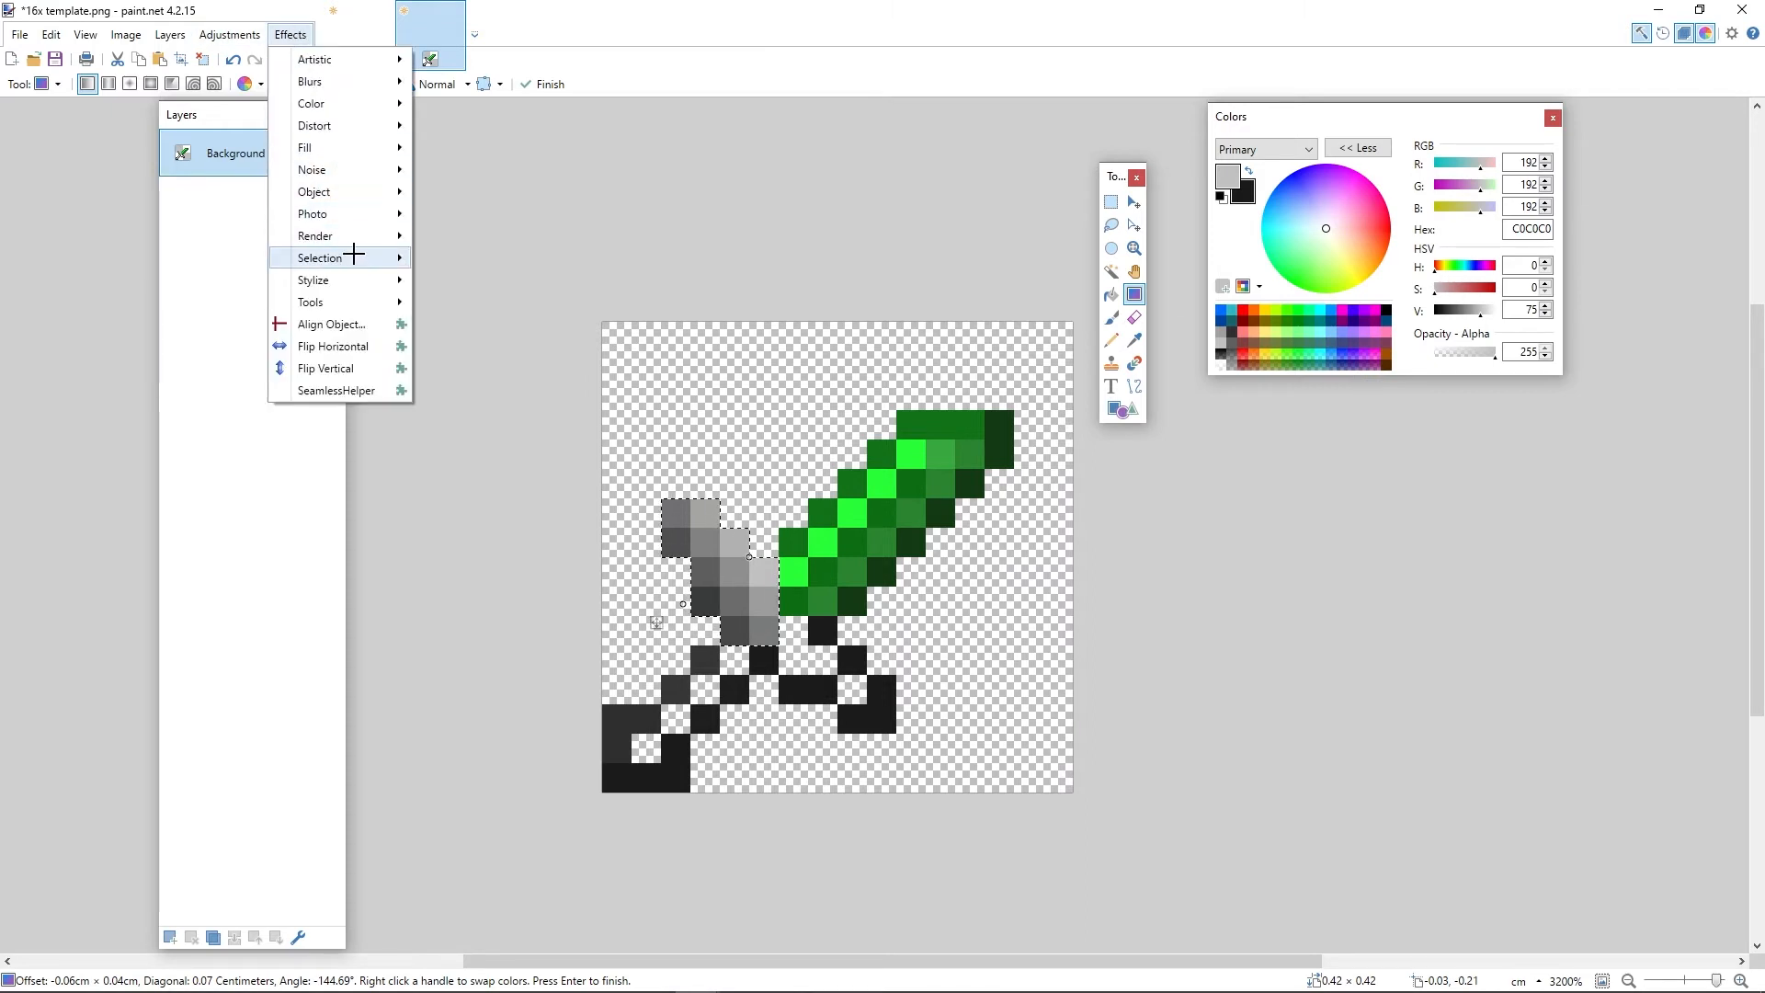
{"action": "mouse_move", "coordinate": [355, 258]}
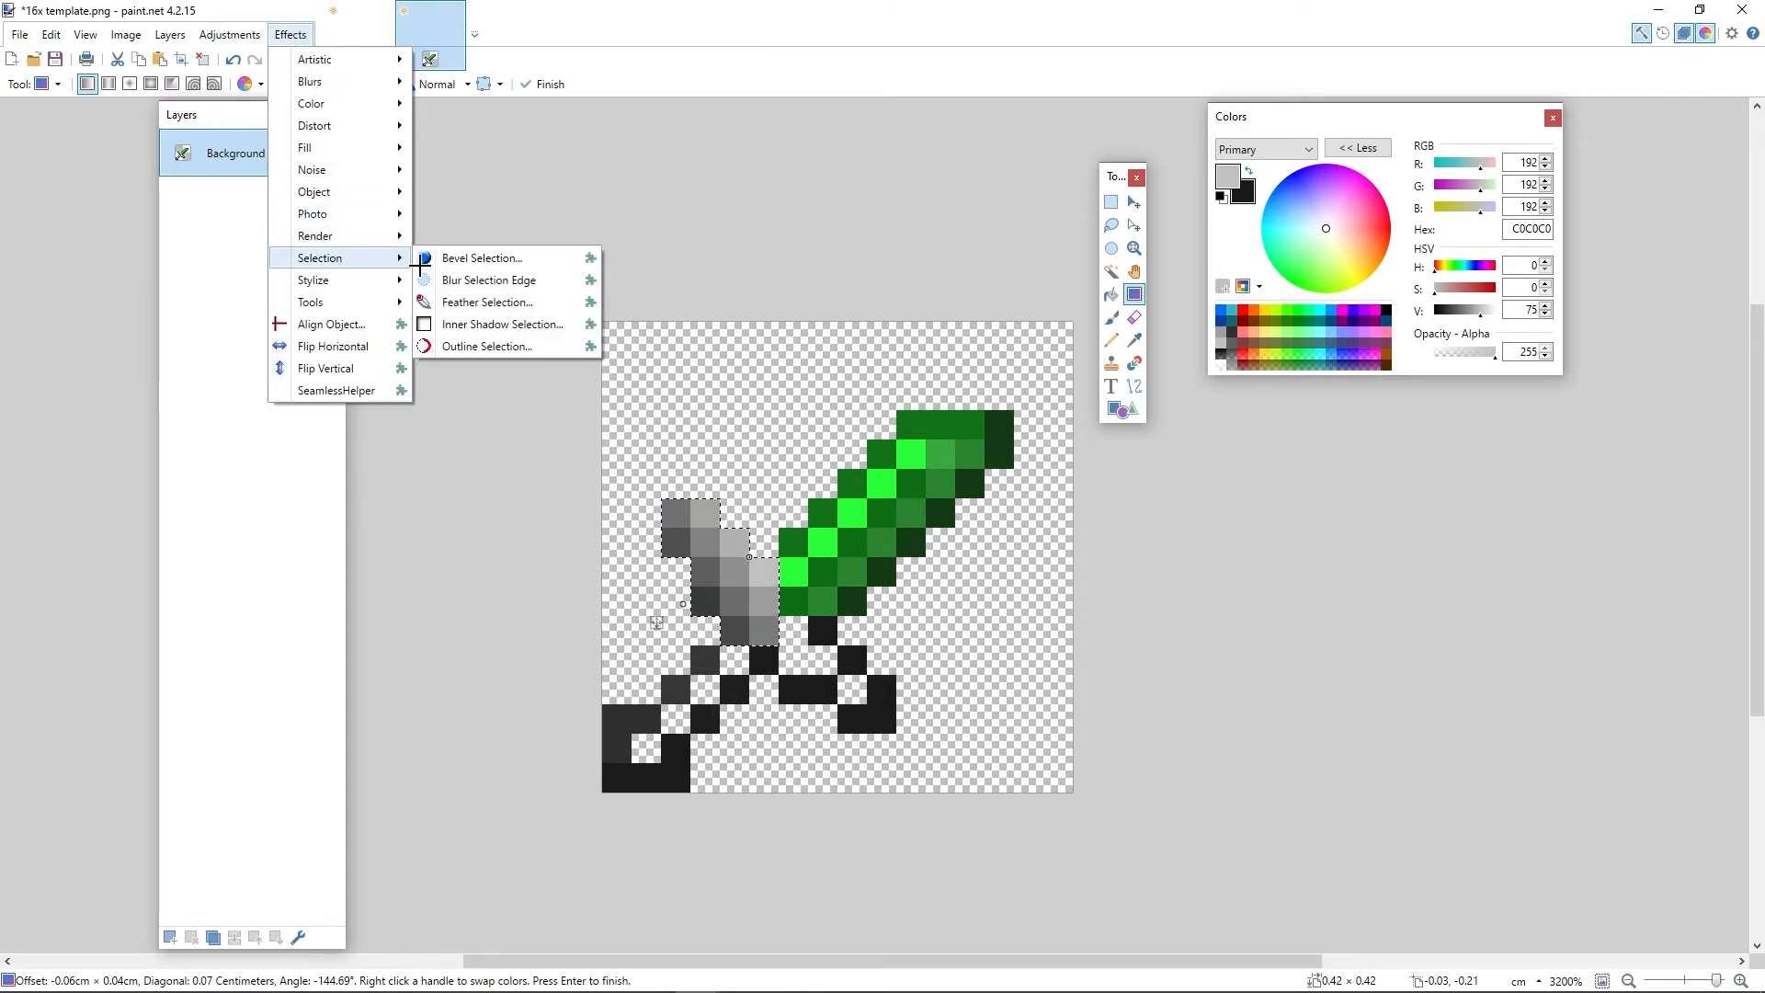
{"action": "left_click", "coordinate": [459, 346]}
{"action": "left_click_drag", "start_coordinate": [824, 347], "coordinate": [1377, 330]}
{"action": "left_click_drag", "start_coordinate": [1305, 378], "coordinate": [1241, 378]}
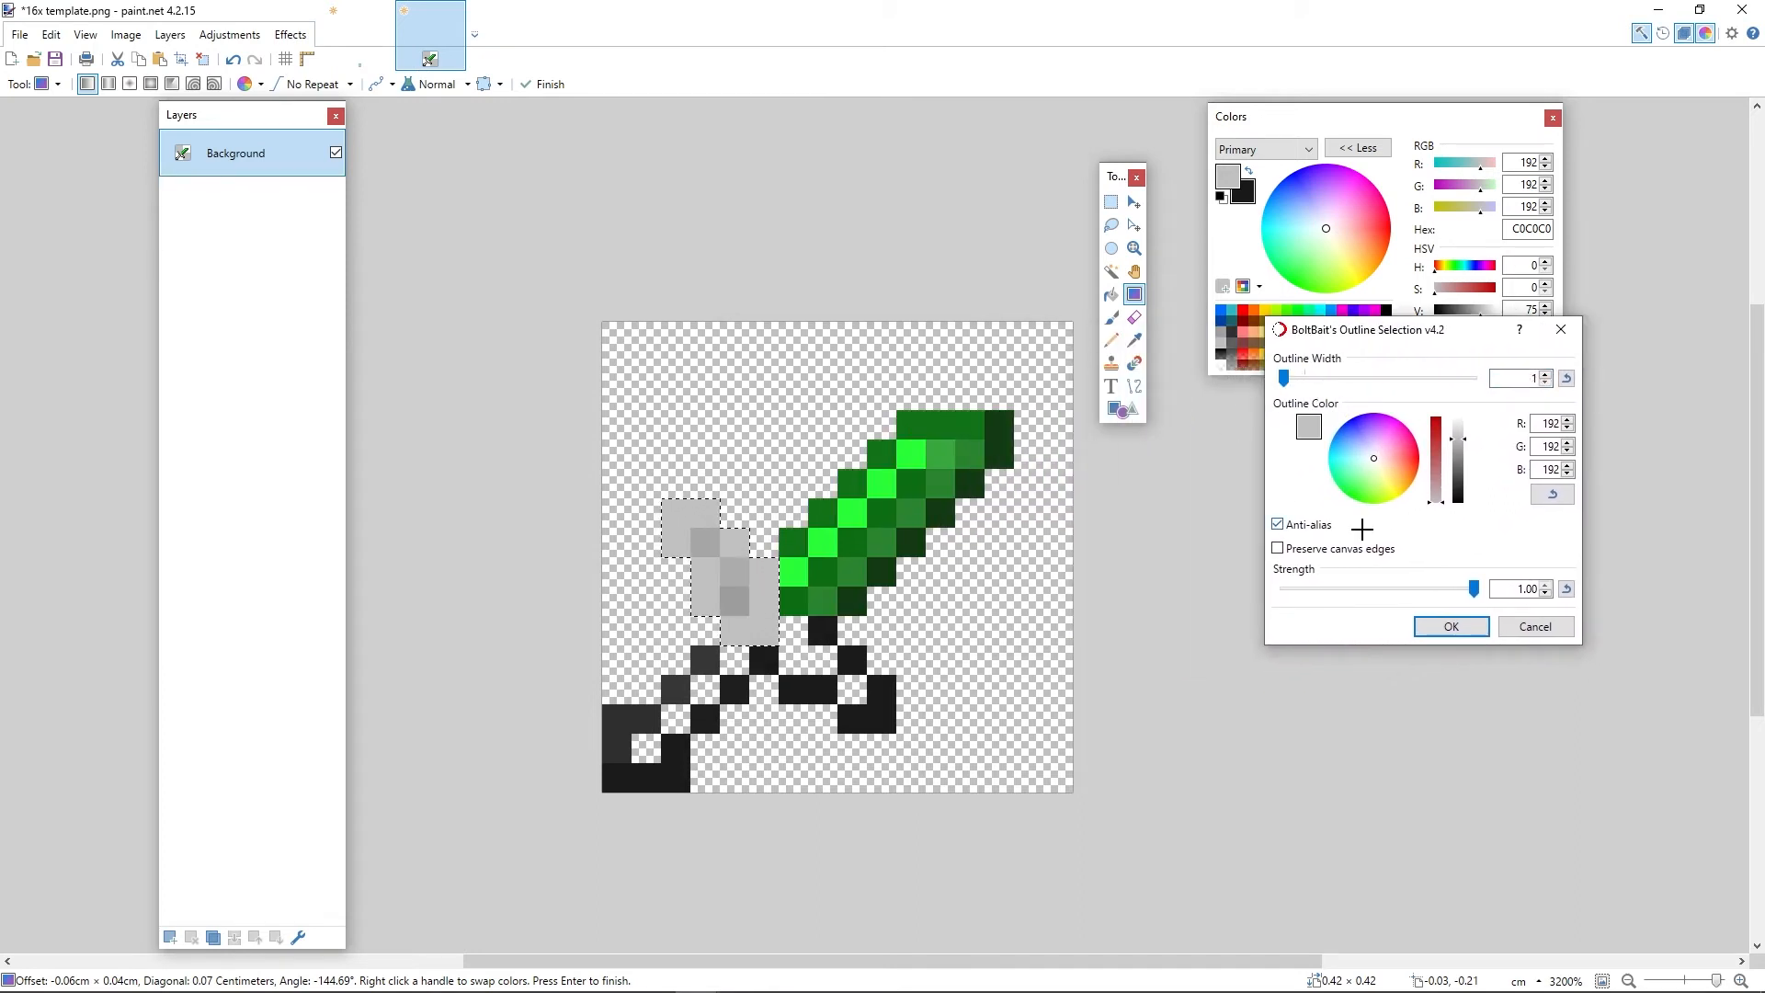
{"action": "left_click_drag", "start_coordinate": [1458, 435], "coordinate": [1471, 522]}
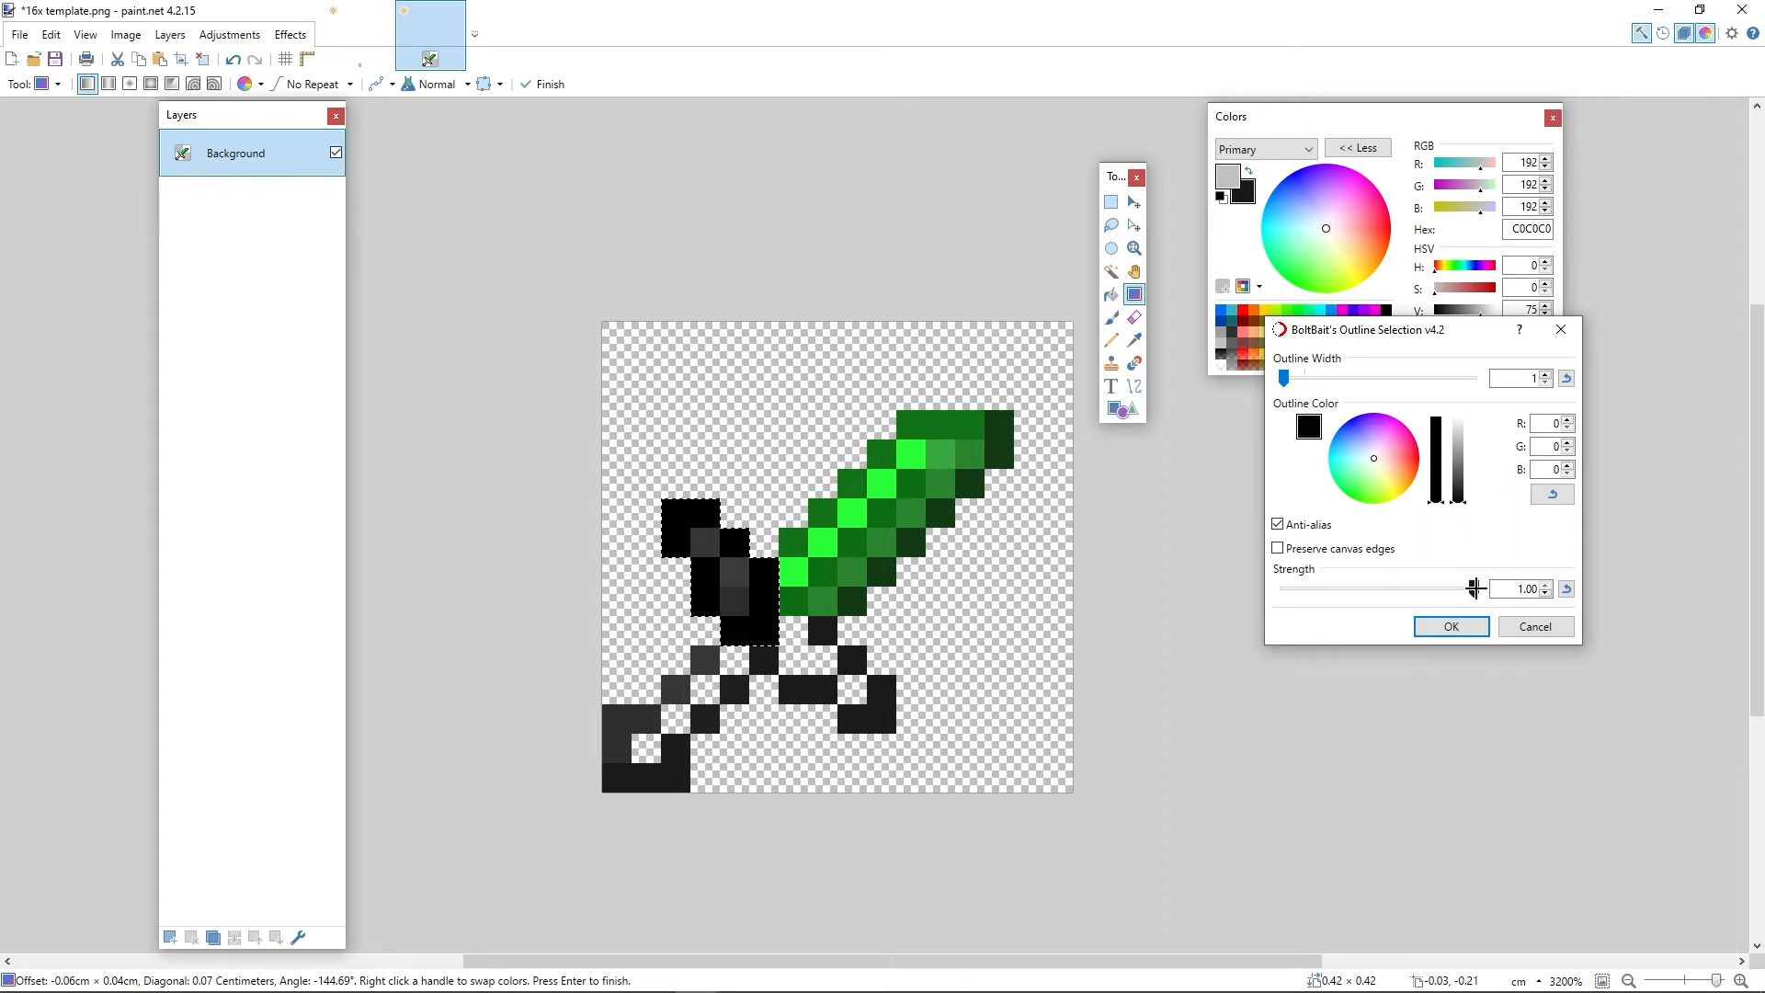
{"action": "left_click_drag", "start_coordinate": [1474, 588], "coordinate": [1405, 602]}
{"action": "left_click", "coordinate": [1449, 624]}
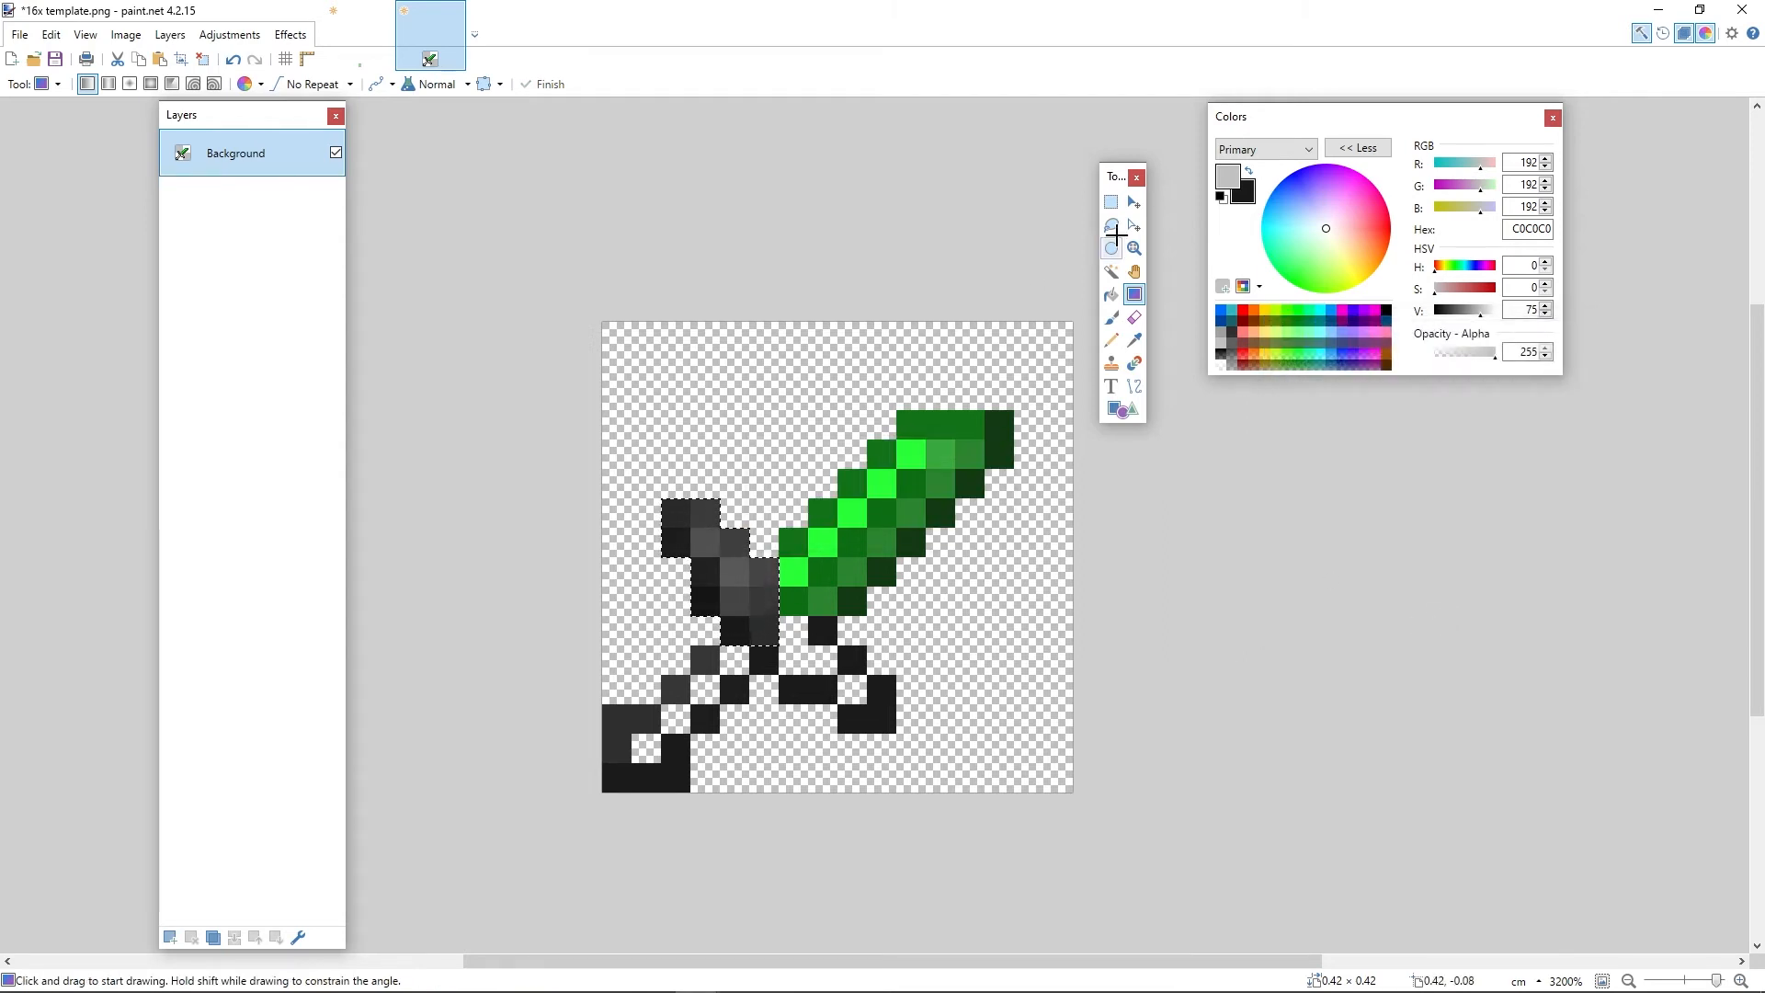
{"action": "left_click", "coordinate": [1110, 201]}
{"action": "left_click", "coordinate": [759, 527]}
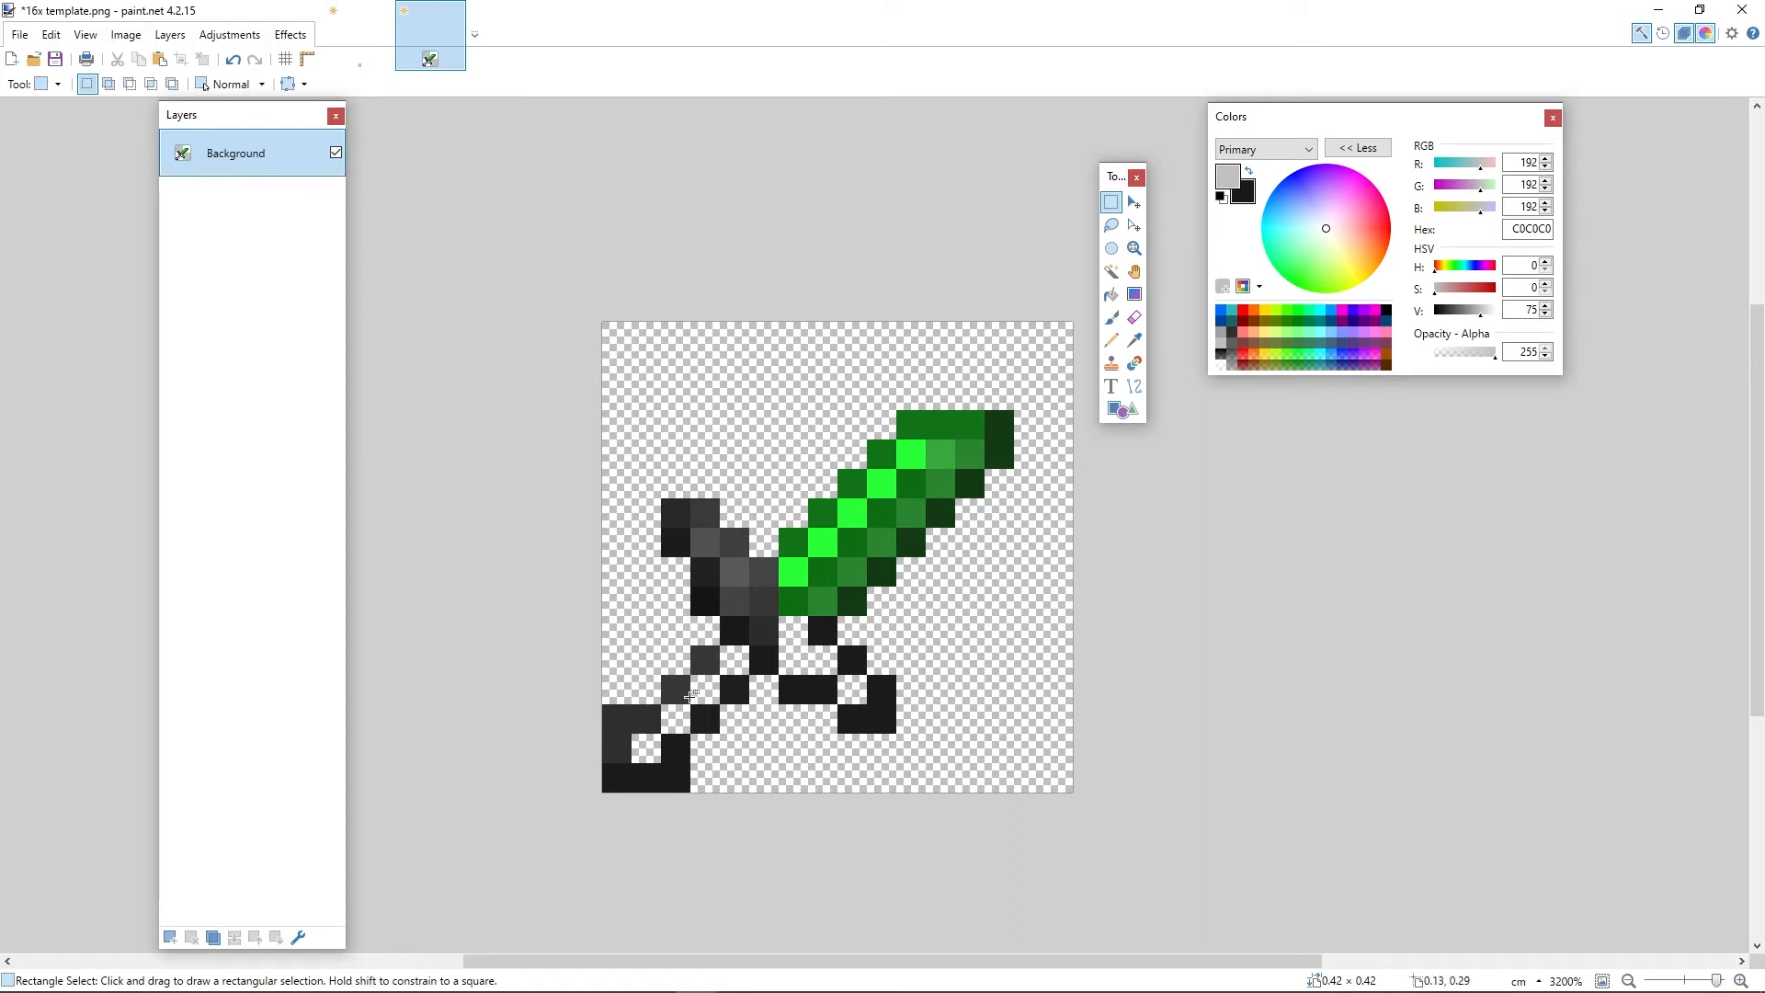
Step: Add a new layer and paste a copy of the background's shaded upper-left guard arm onto it
{"action": "left_click", "coordinate": [167, 937]}
{"action": "left_click", "coordinate": [221, 200]}
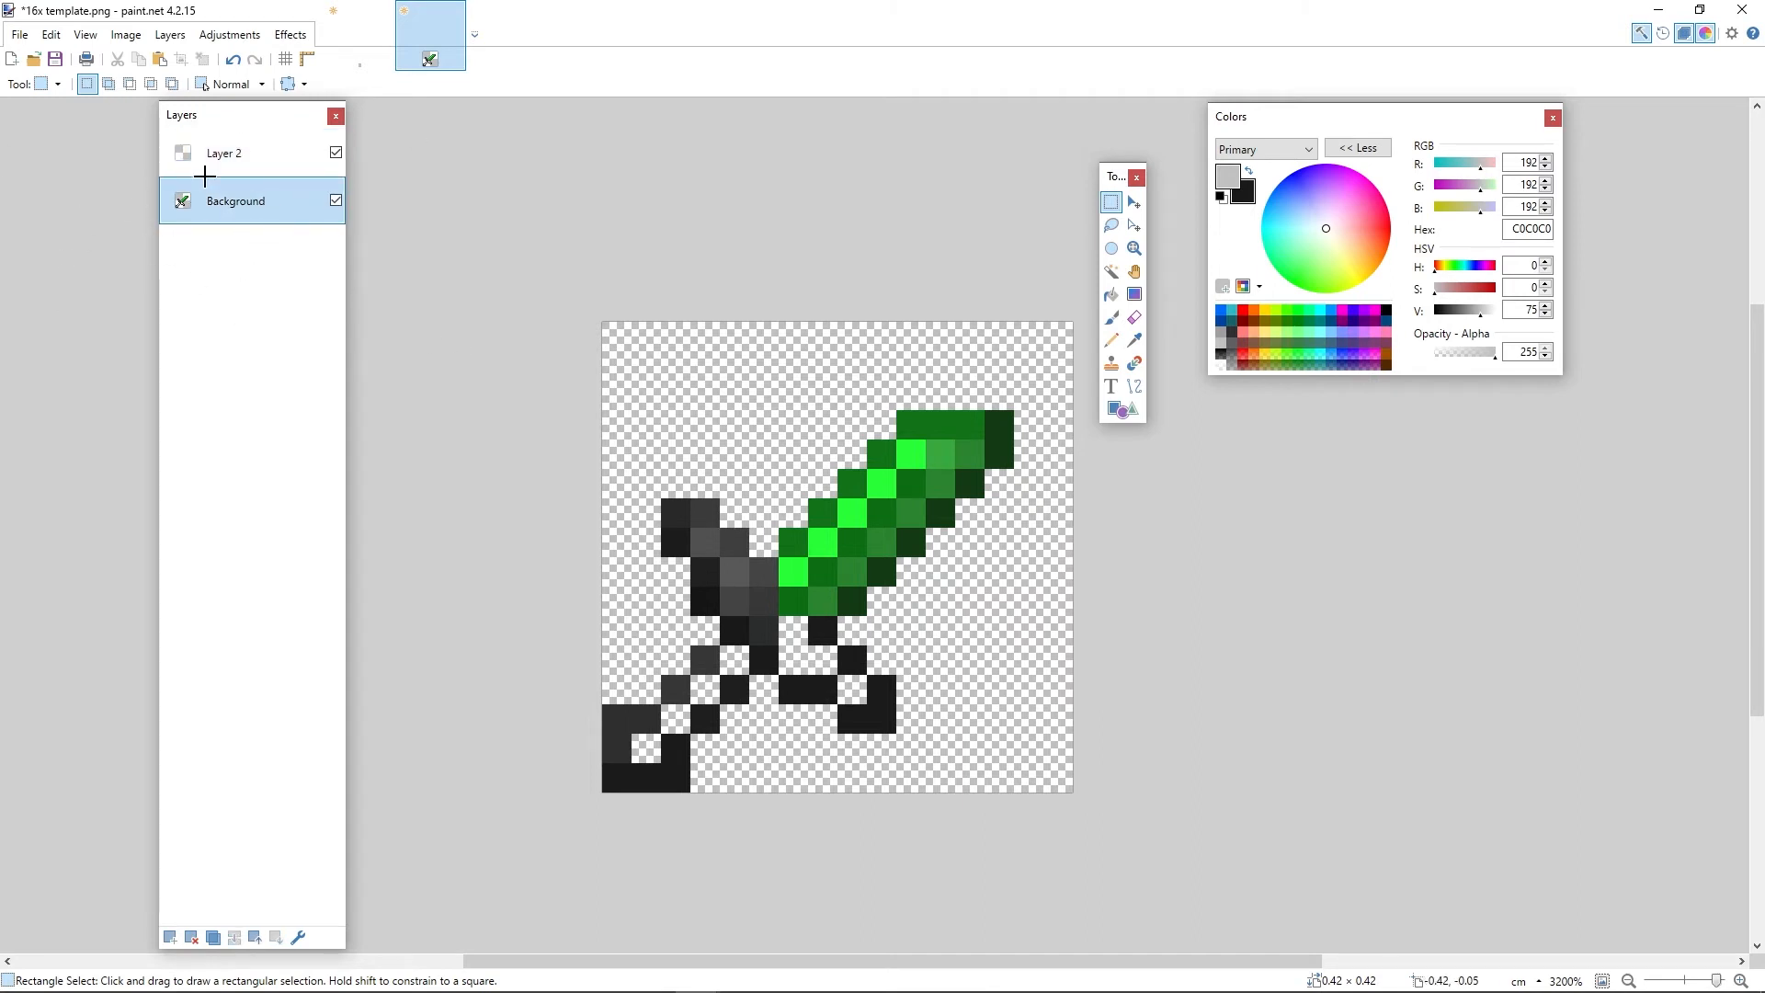
{"action": "left_click_drag", "start_coordinate": [687, 522], "coordinate": [768, 625]}
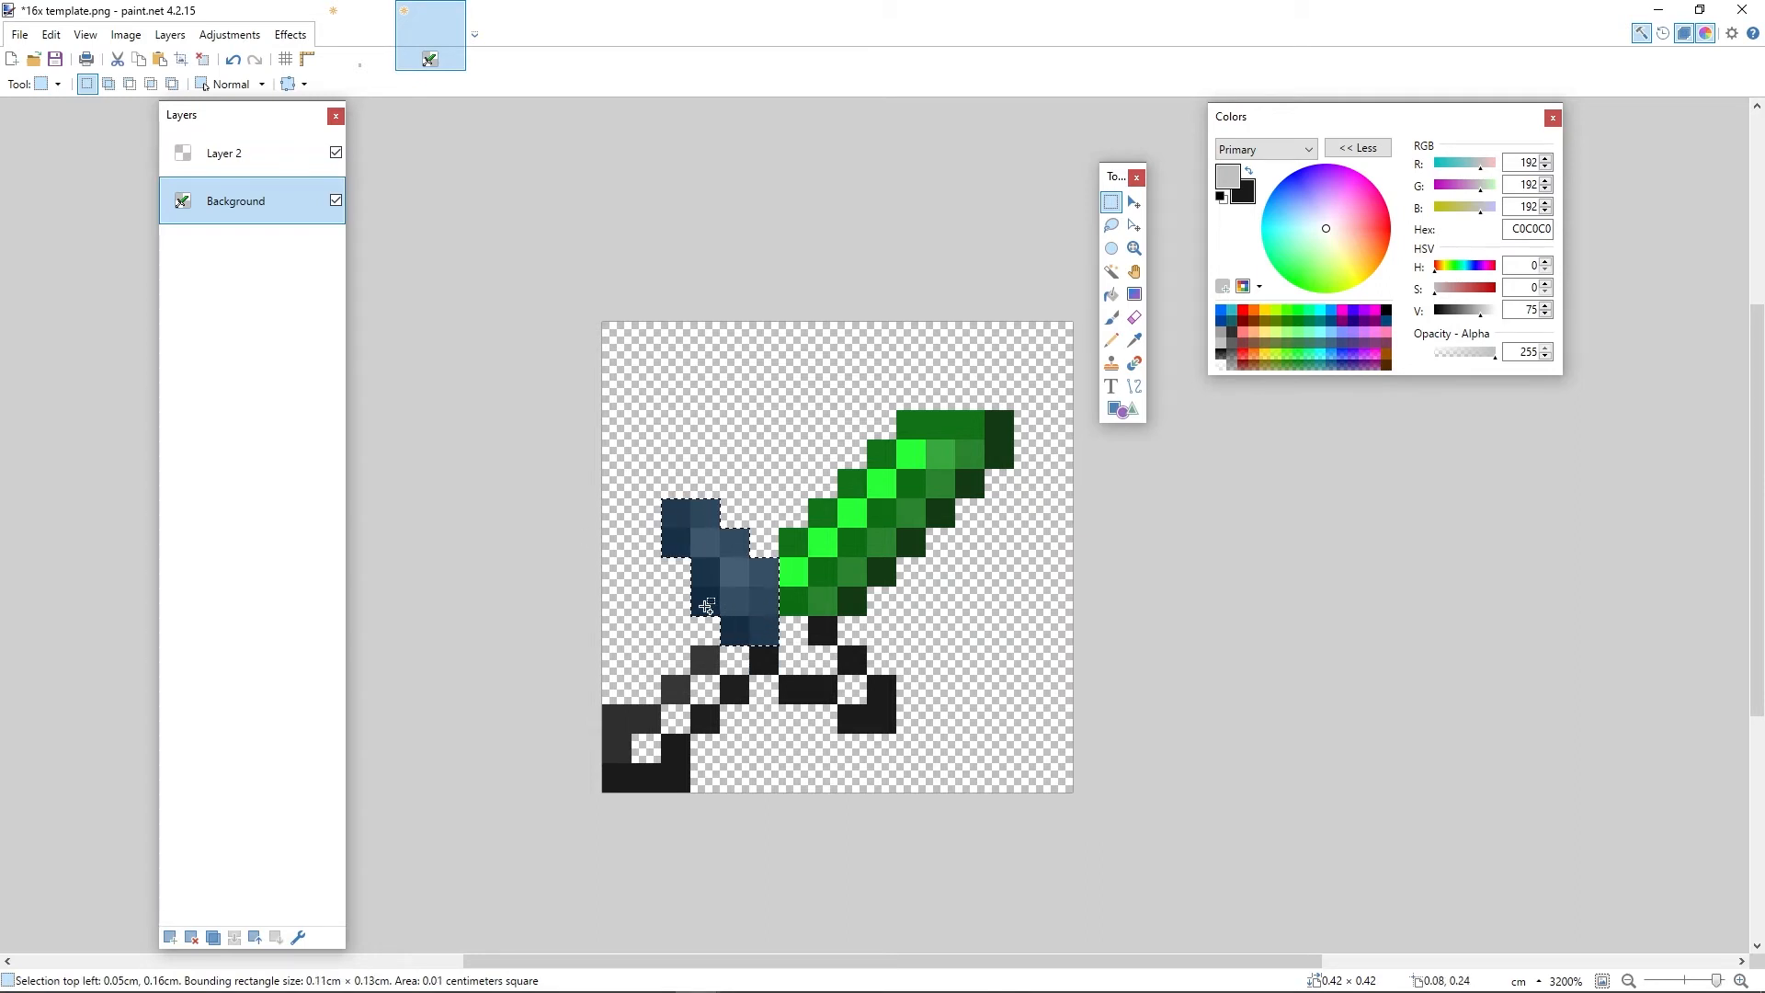
{"action": "left_click", "coordinate": [240, 156]}
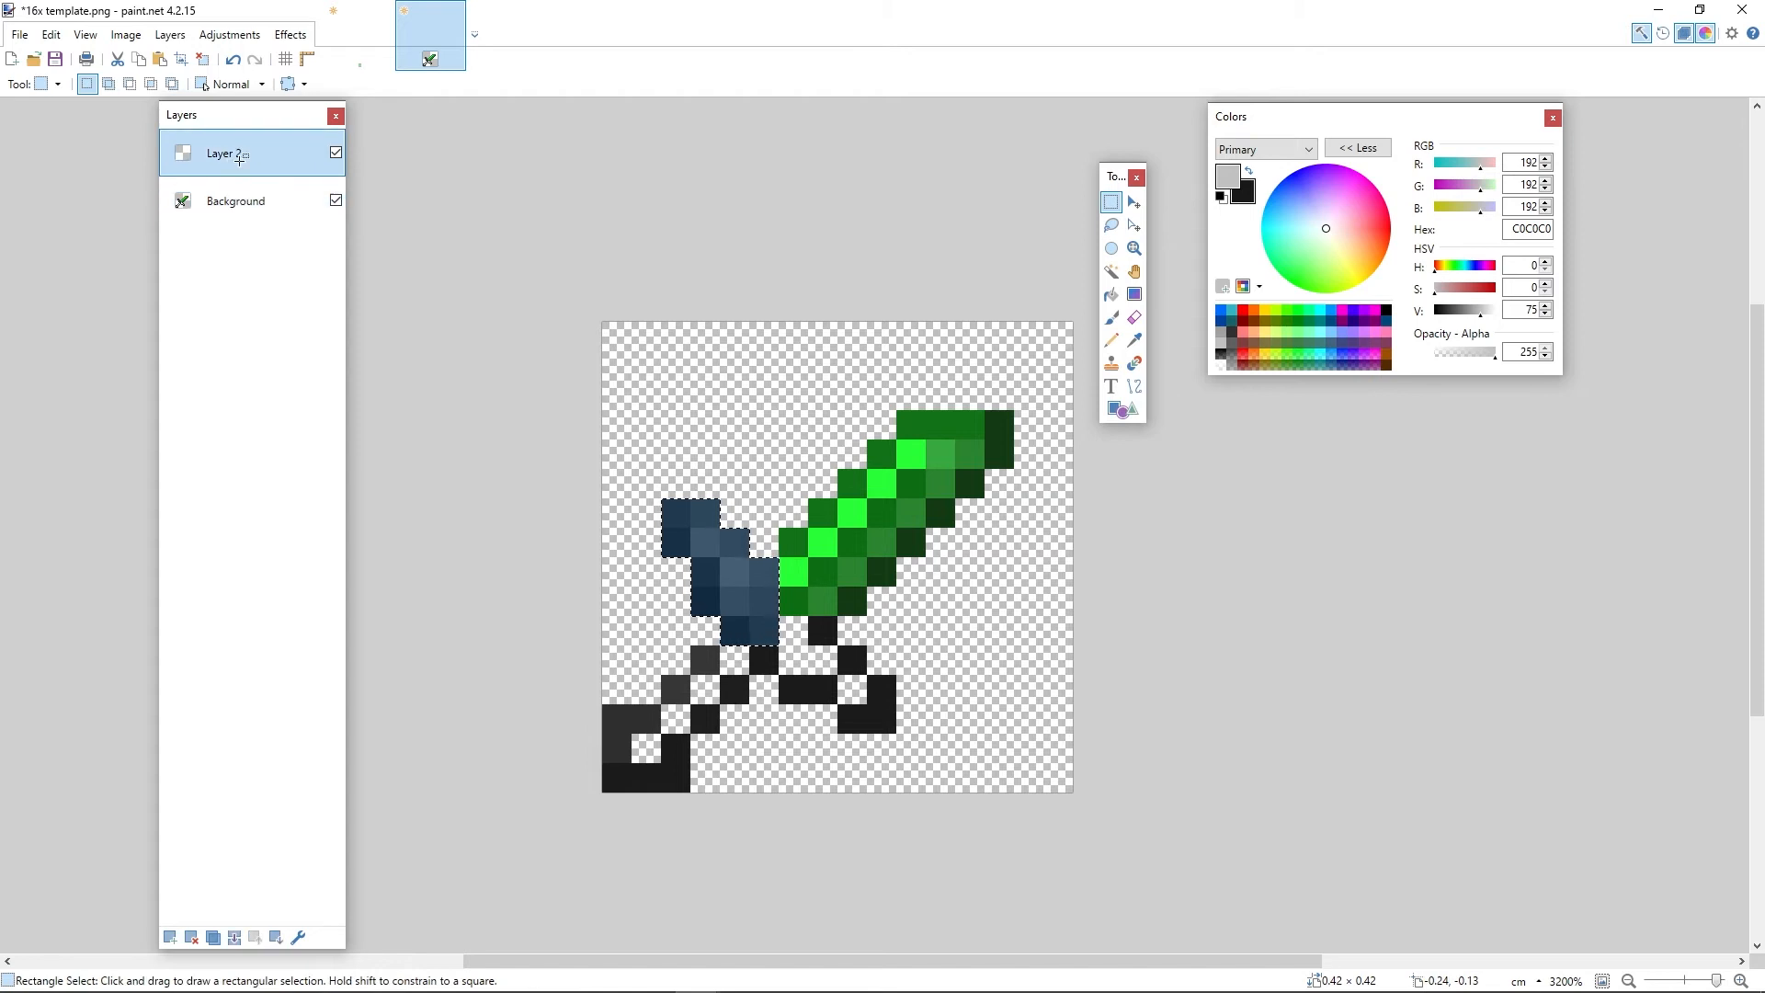
{"action": "key", "text": "m"}
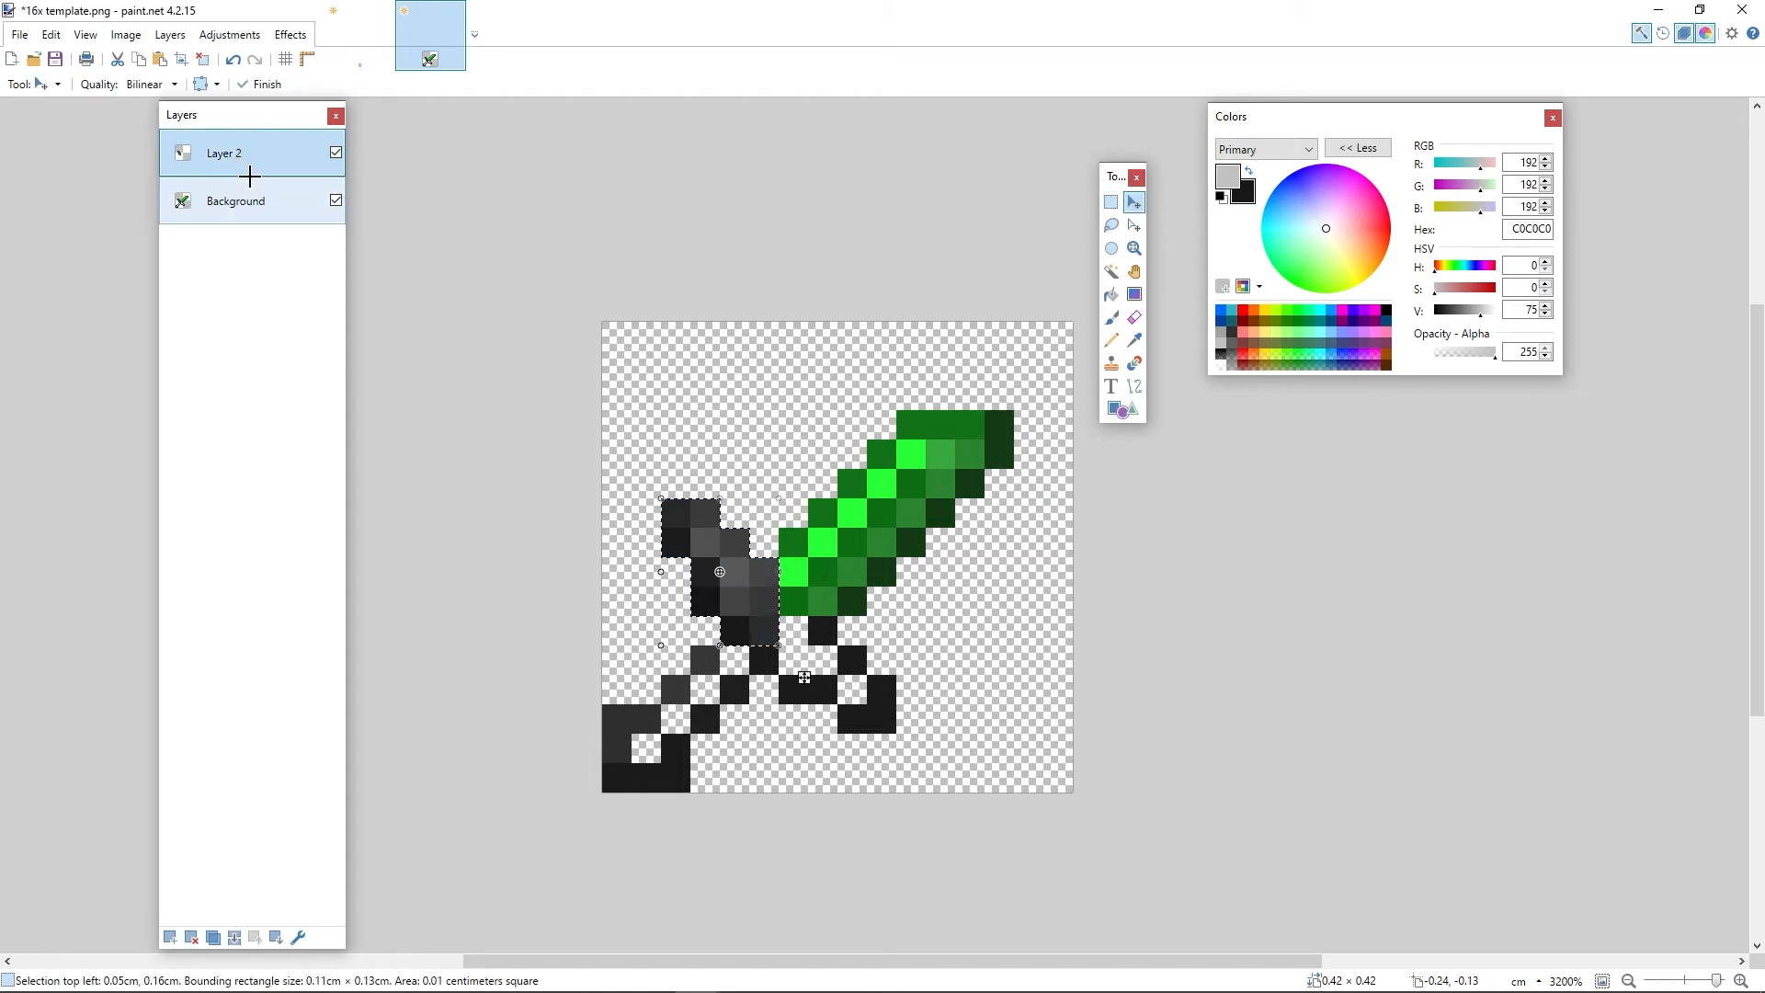
Step: Flip the copied guard arm's layer horizontally and rotate it about -90° so the arm sits over the lower-right guard outline
{"action": "left_click", "coordinate": [170, 35]}
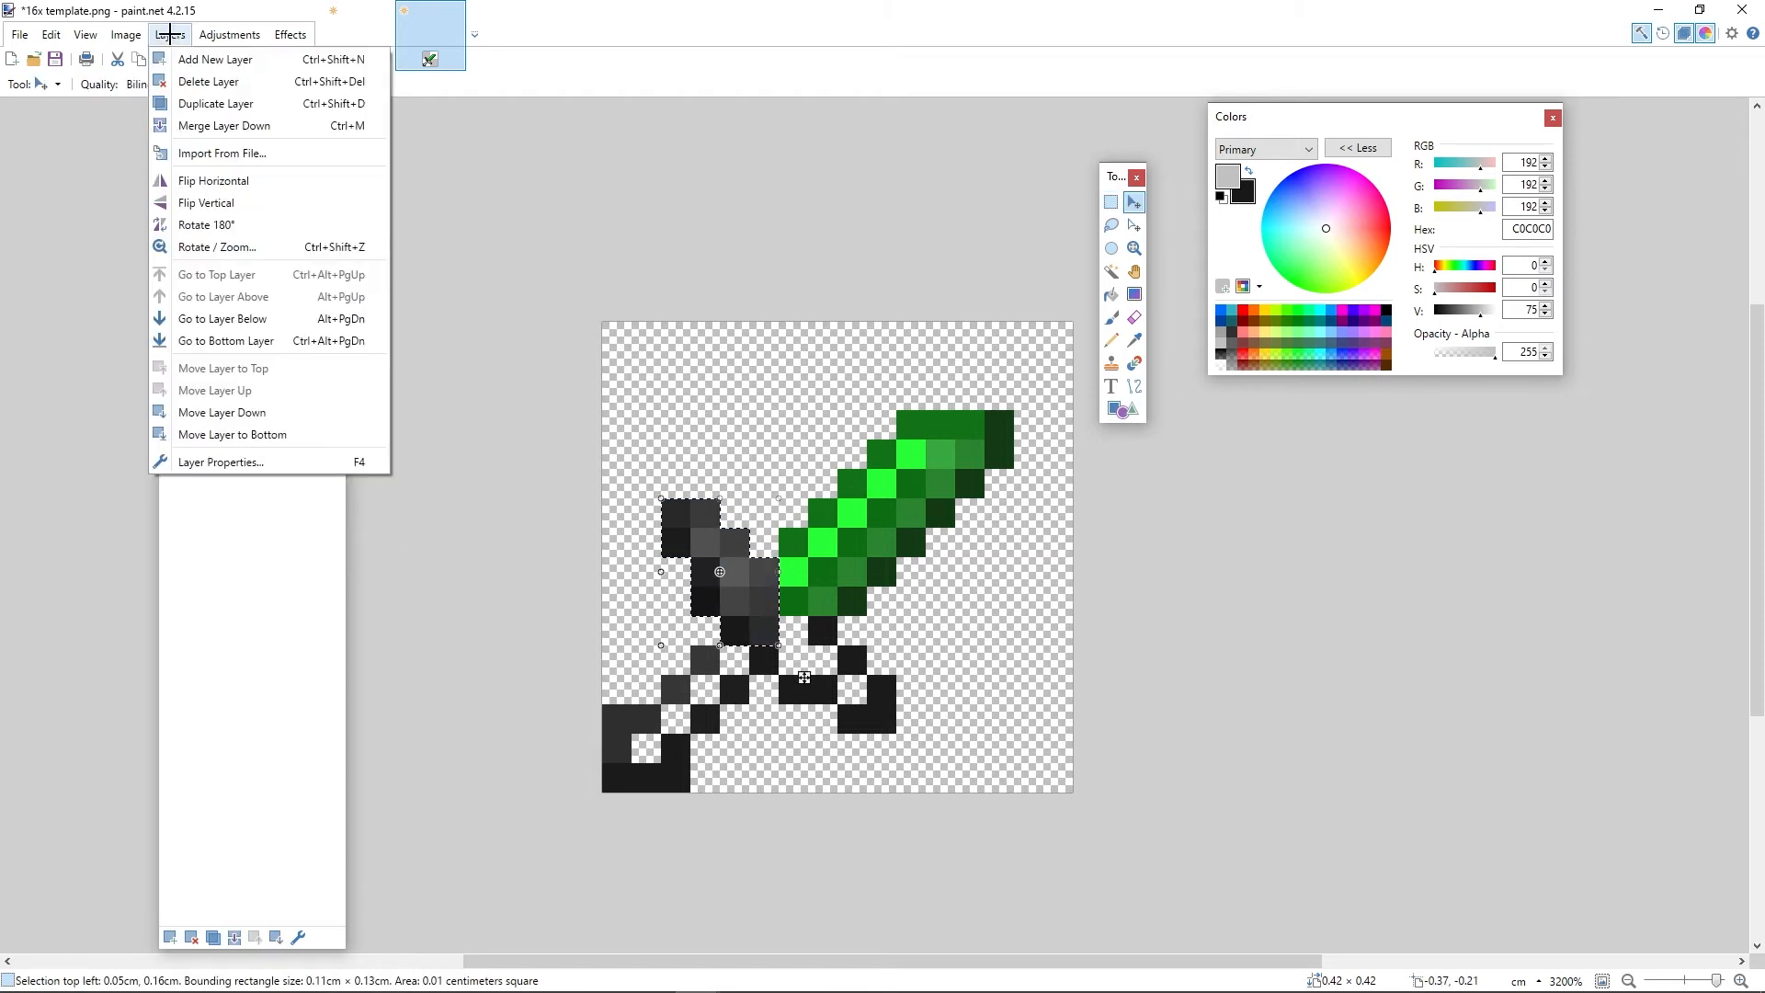
{"action": "left_click", "coordinate": [287, 180]}
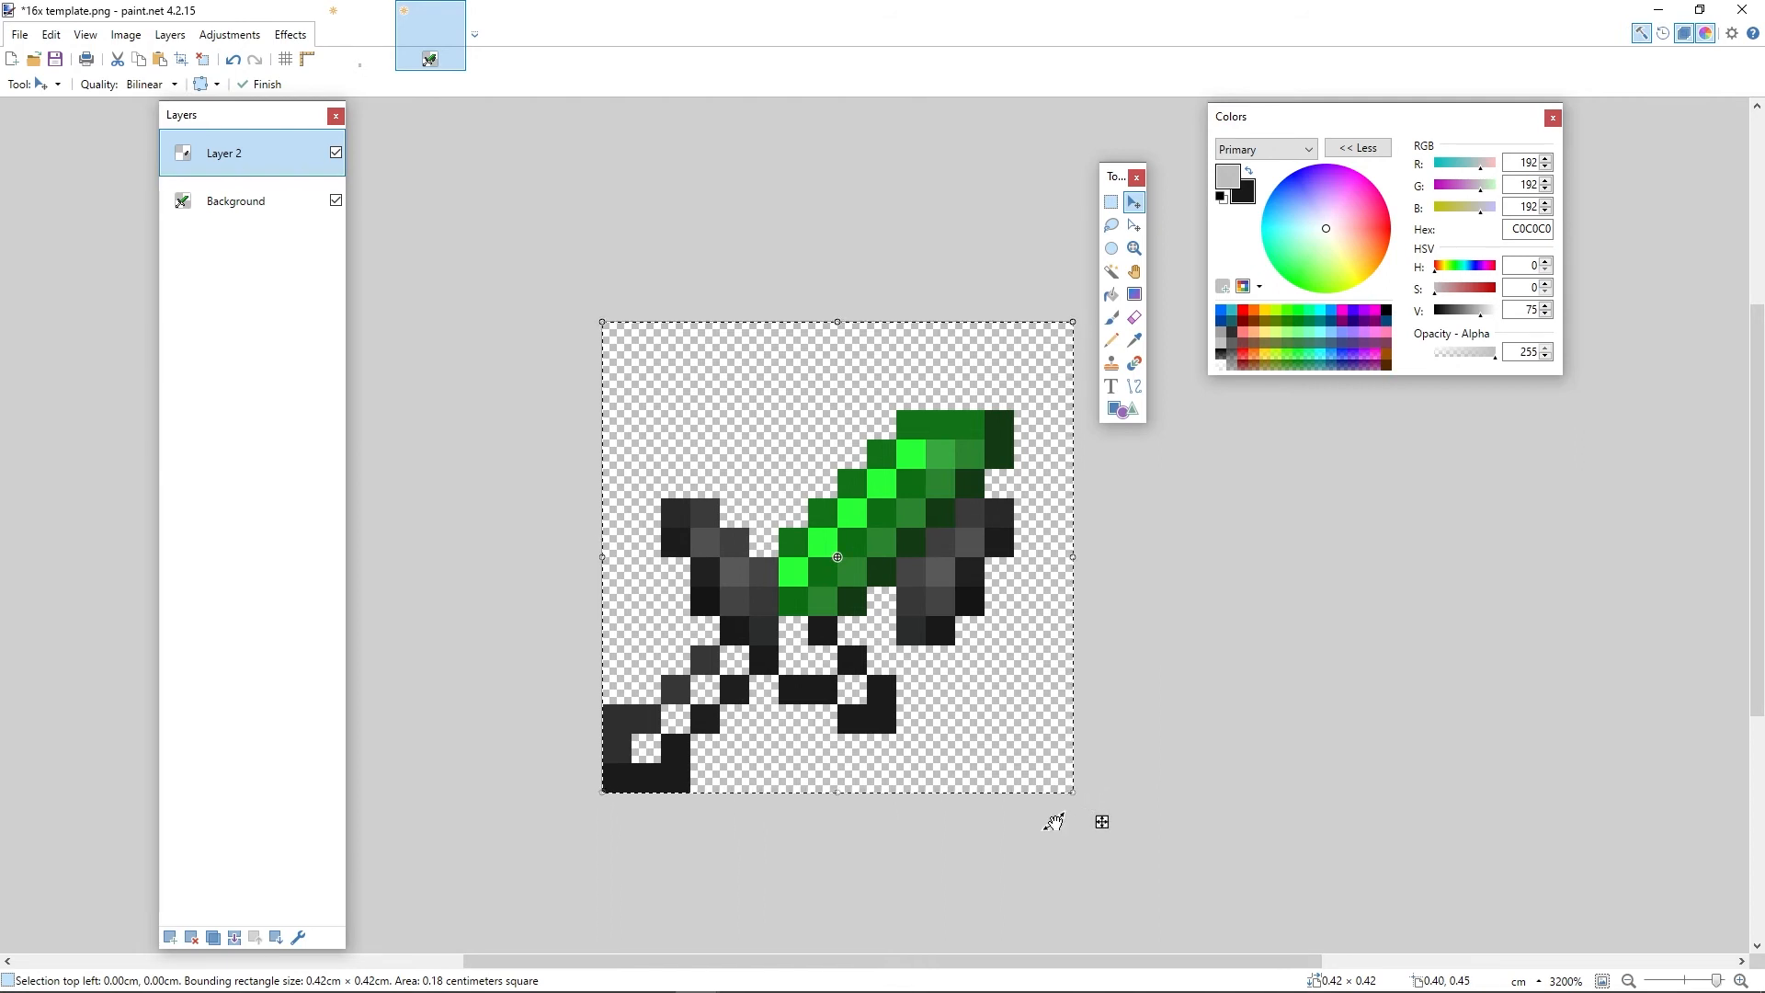
{"action": "left_click_drag", "start_coordinate": [1092, 814], "coordinate": [405, 986]}
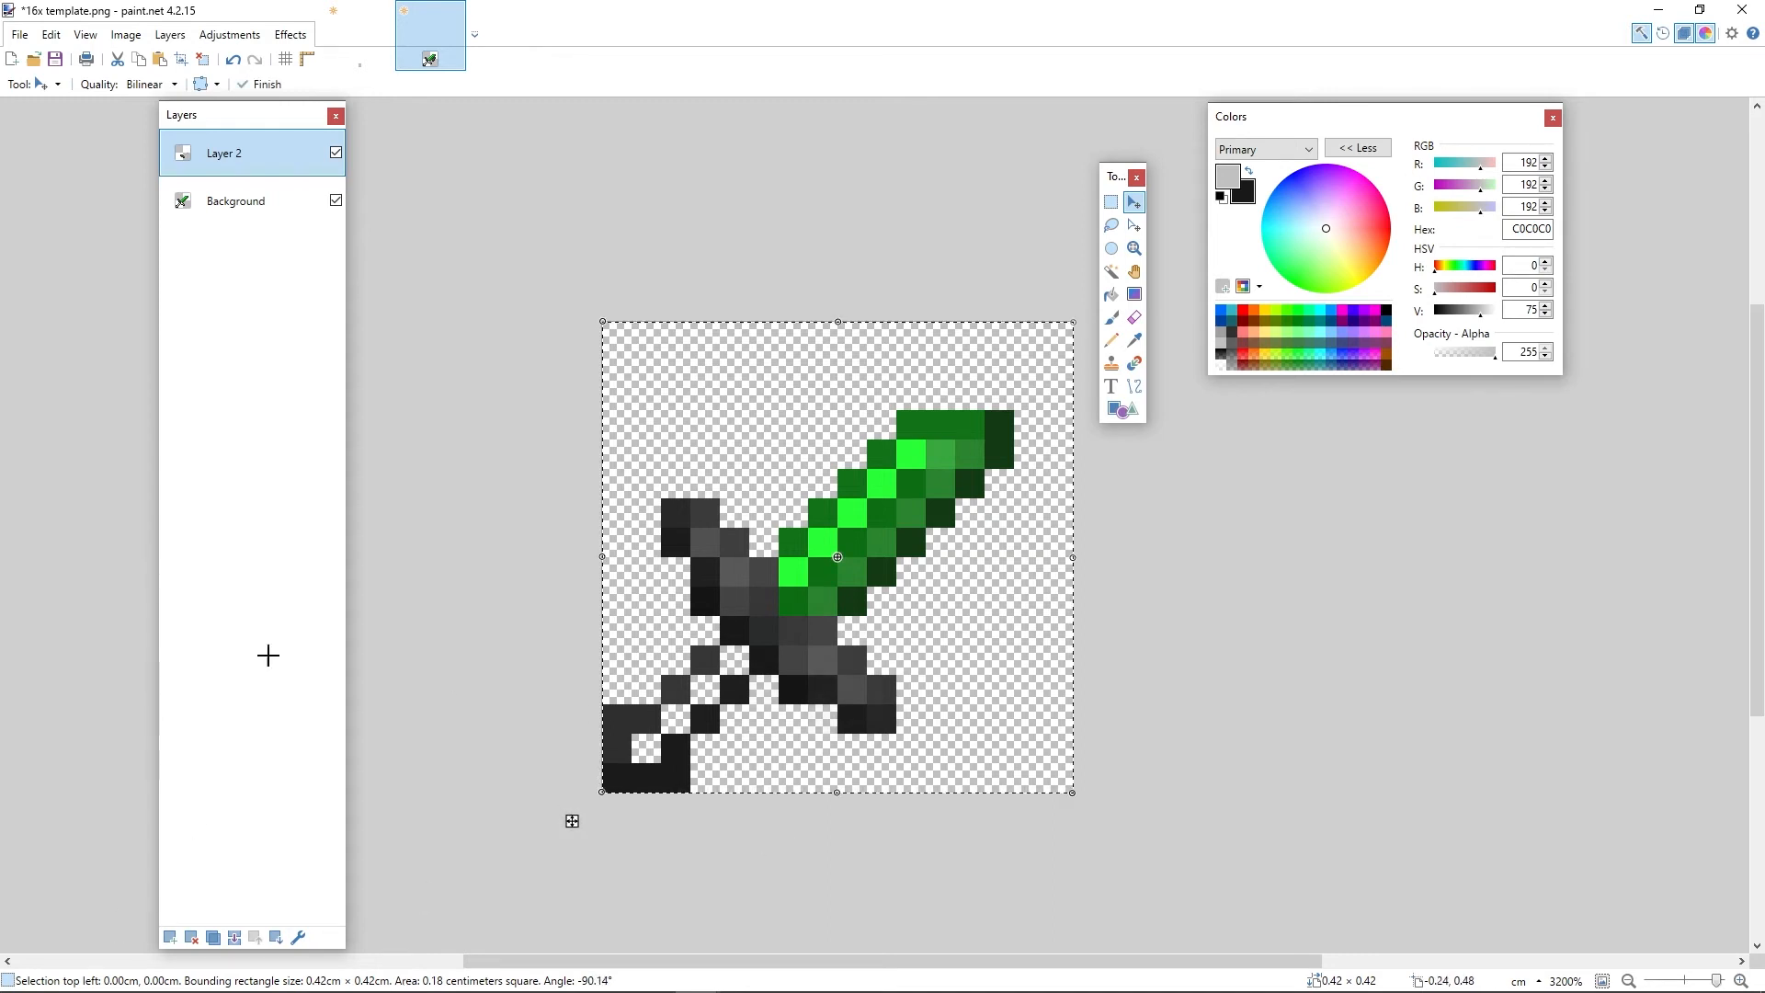
{"action": "key", "text": "ctrl+d"}
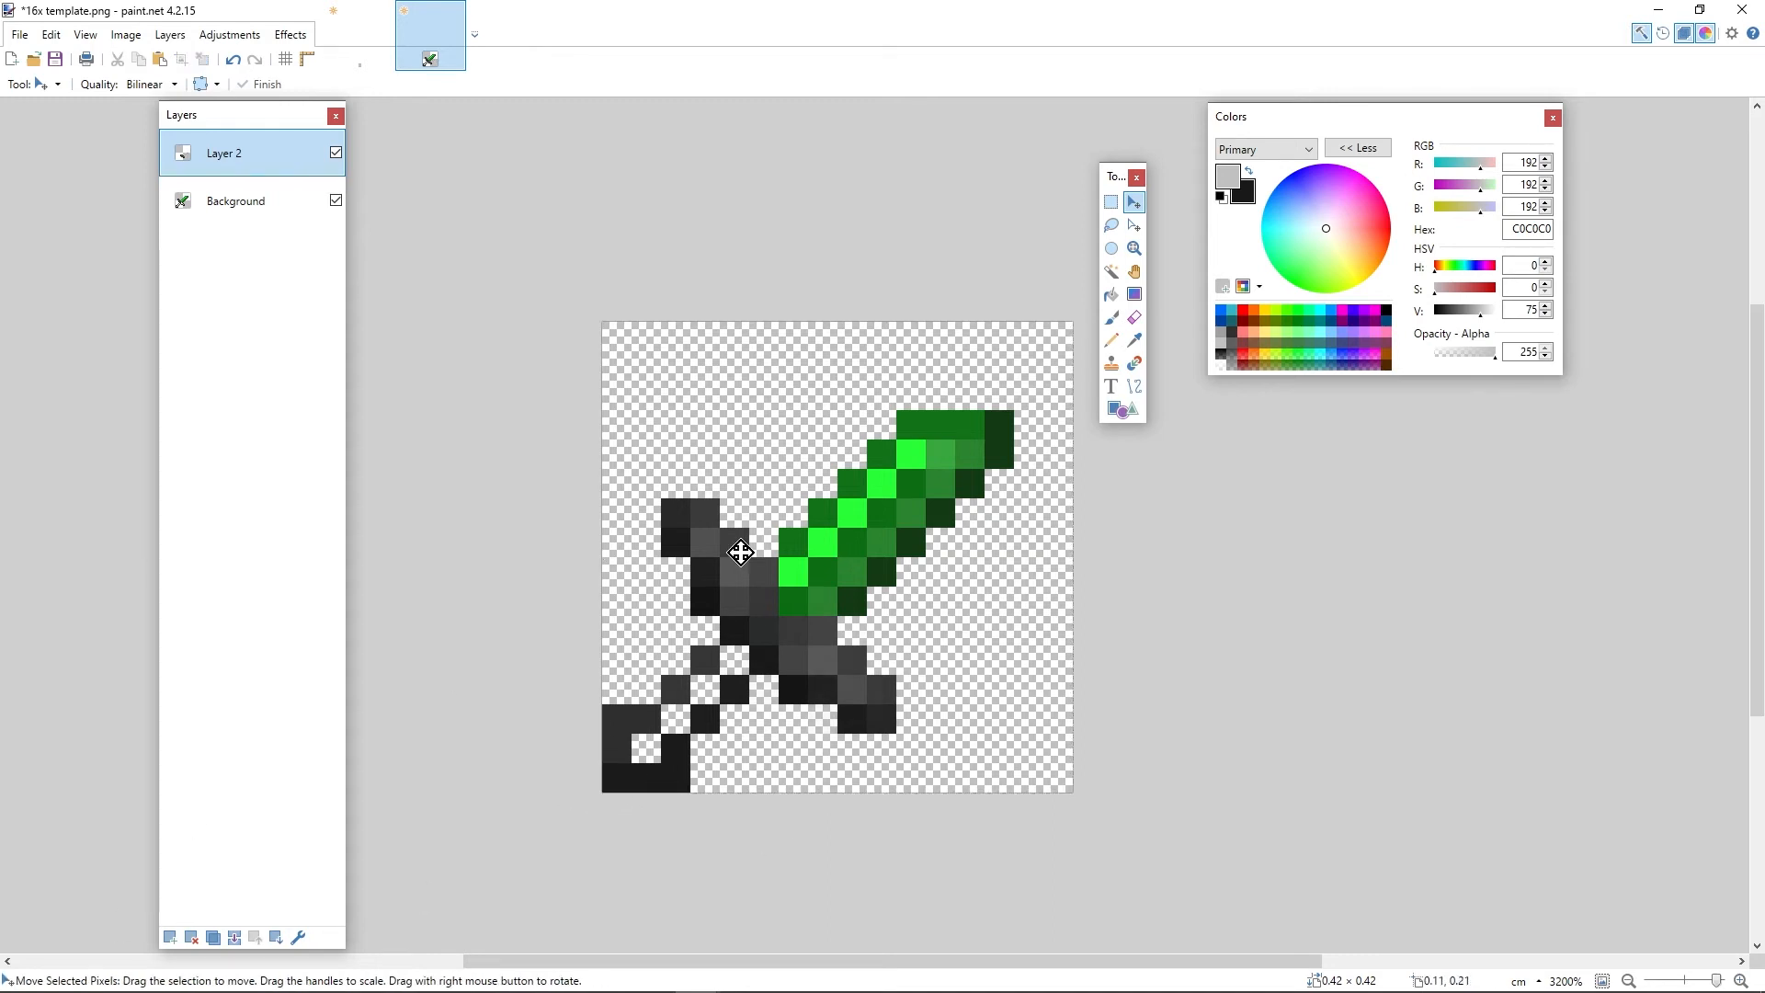
Step: Merge the copied arm's layer into the background, and draw one pixel of the blade's dark green 117218 at the guard's center
{"action": "left_click", "coordinate": [1133, 341]}
{"action": "left_click", "coordinate": [943, 419]}
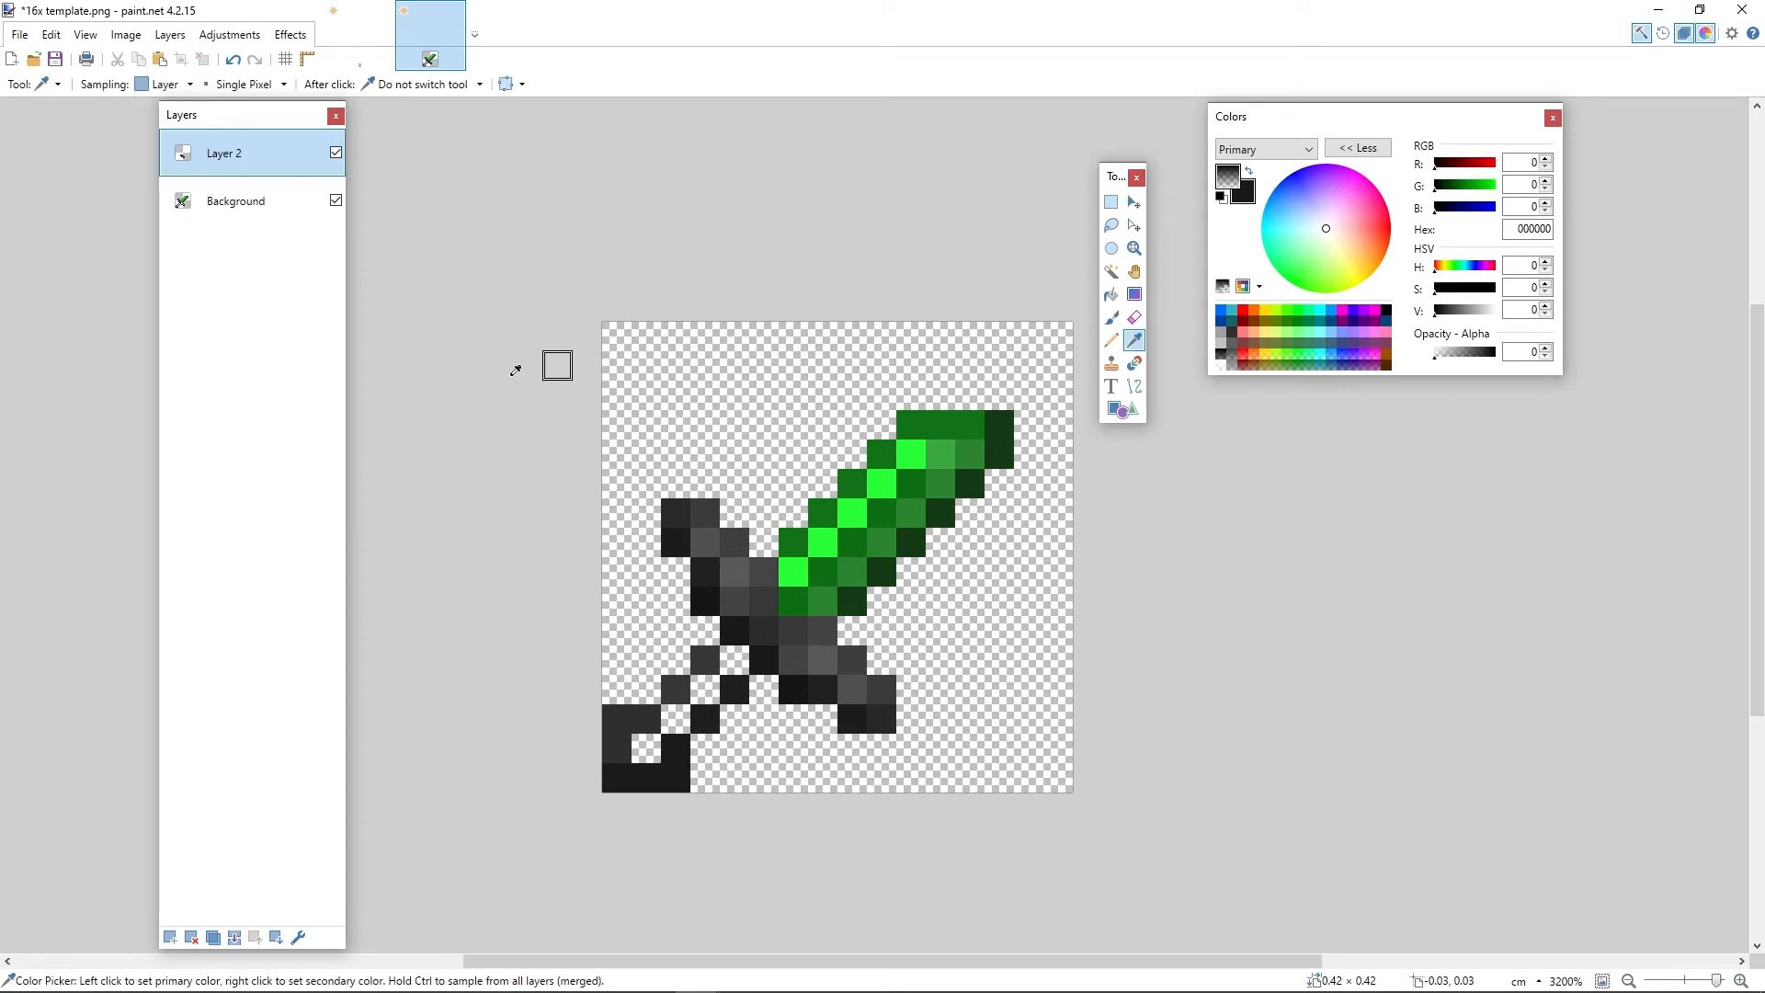
{"action": "key", "text": "ctrl+m"}
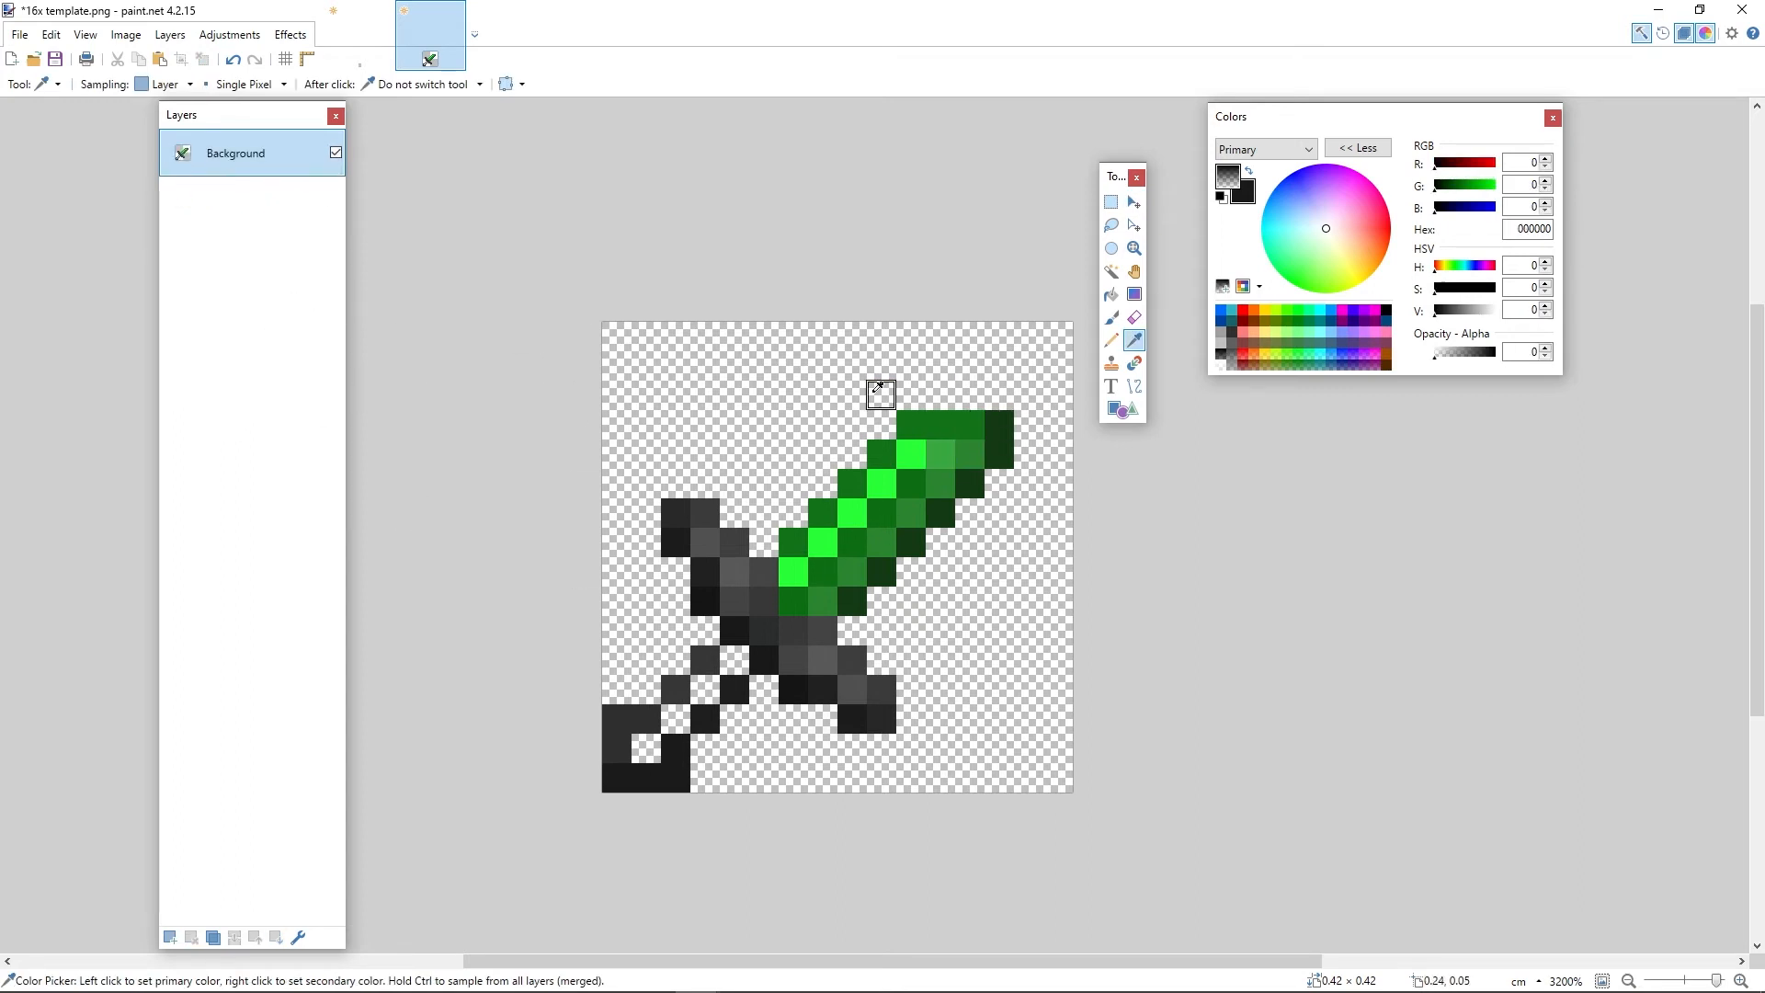
{"action": "left_click", "coordinate": [967, 425]}
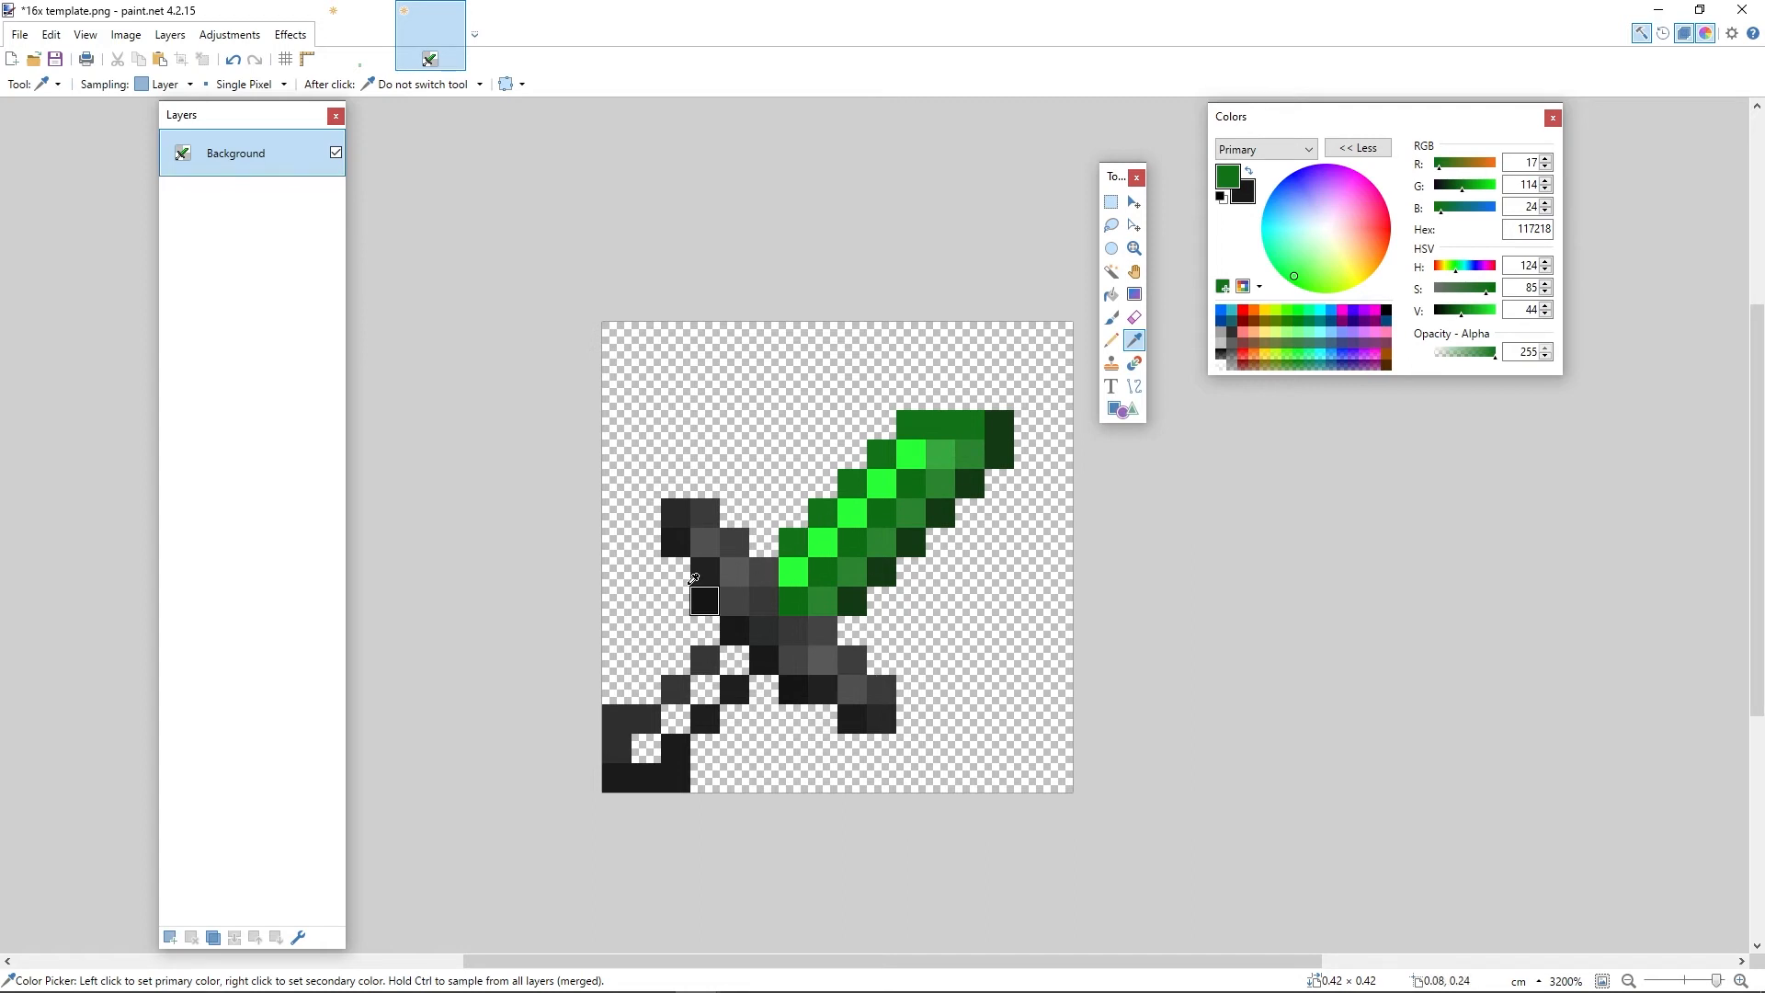
{"action": "left_click", "coordinate": [1112, 346]}
{"action": "left_click", "coordinate": [764, 630]}
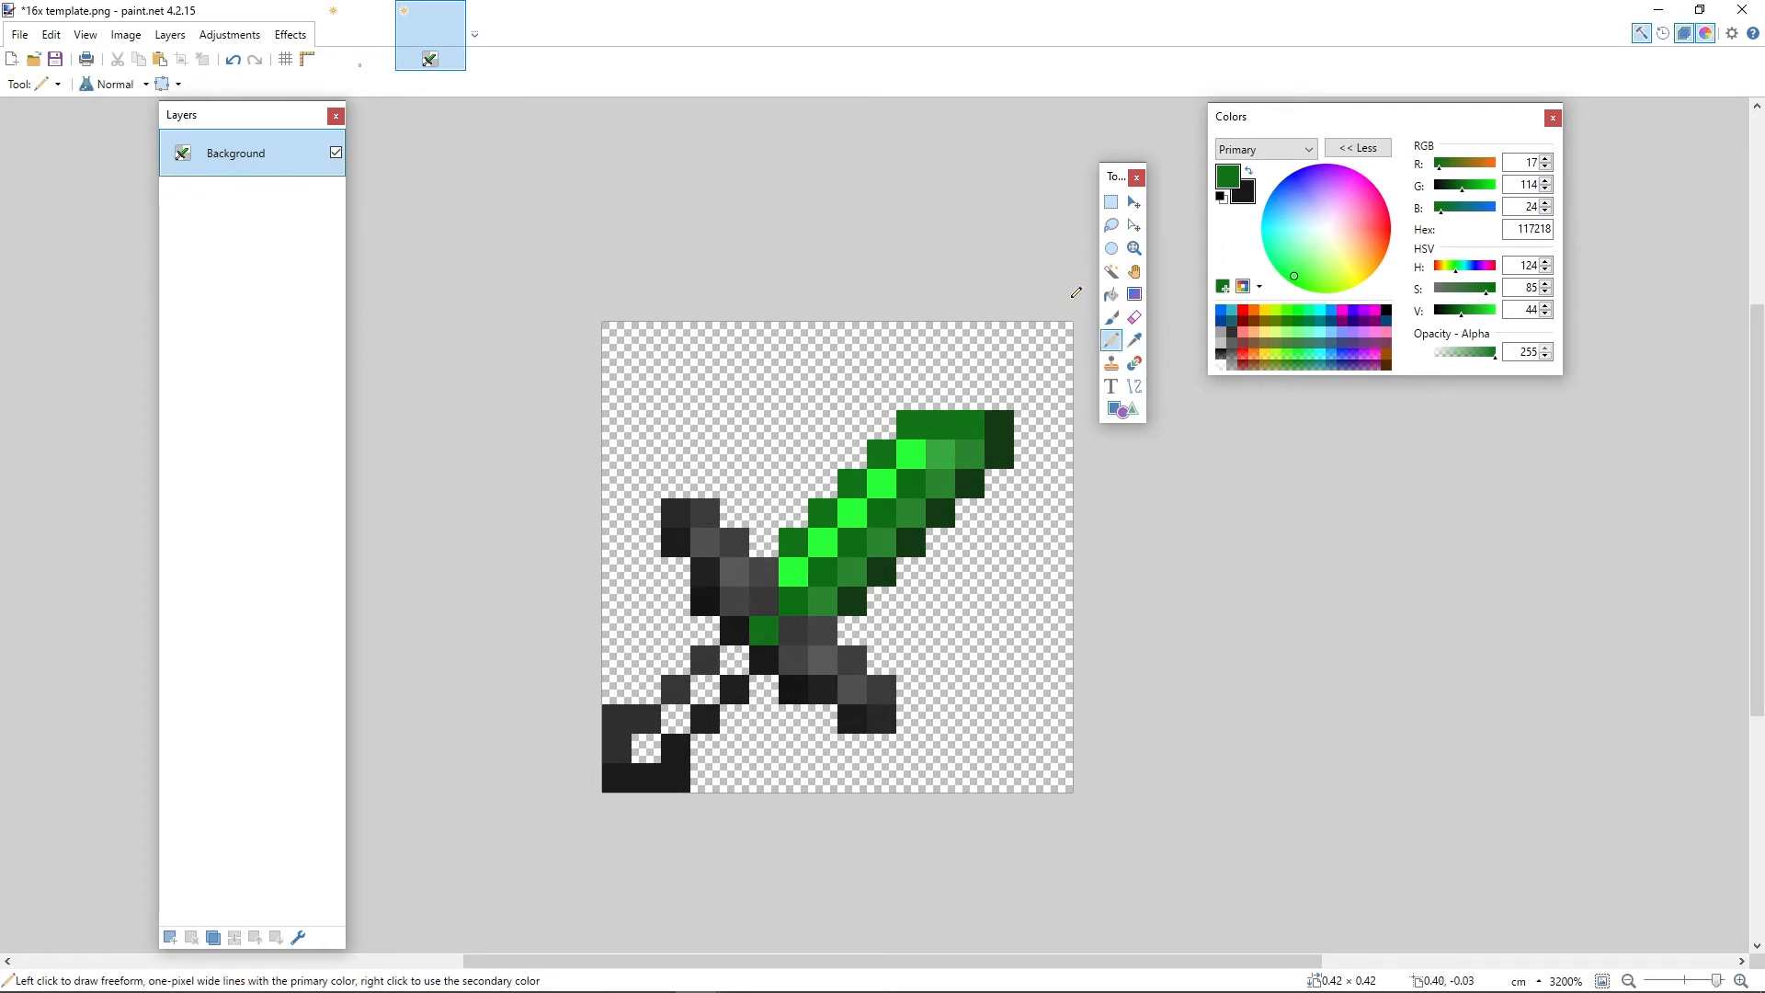
Step: Select the sword's grip, about 0.08 × 0.08 cm, and fill it with a gradient from brown 9E5003 to dark brown toward the pommel
{"action": "left_click", "coordinate": [1112, 201]}
{"action": "left_click_drag", "start_coordinate": [726, 661], "coordinate": [676, 719]}
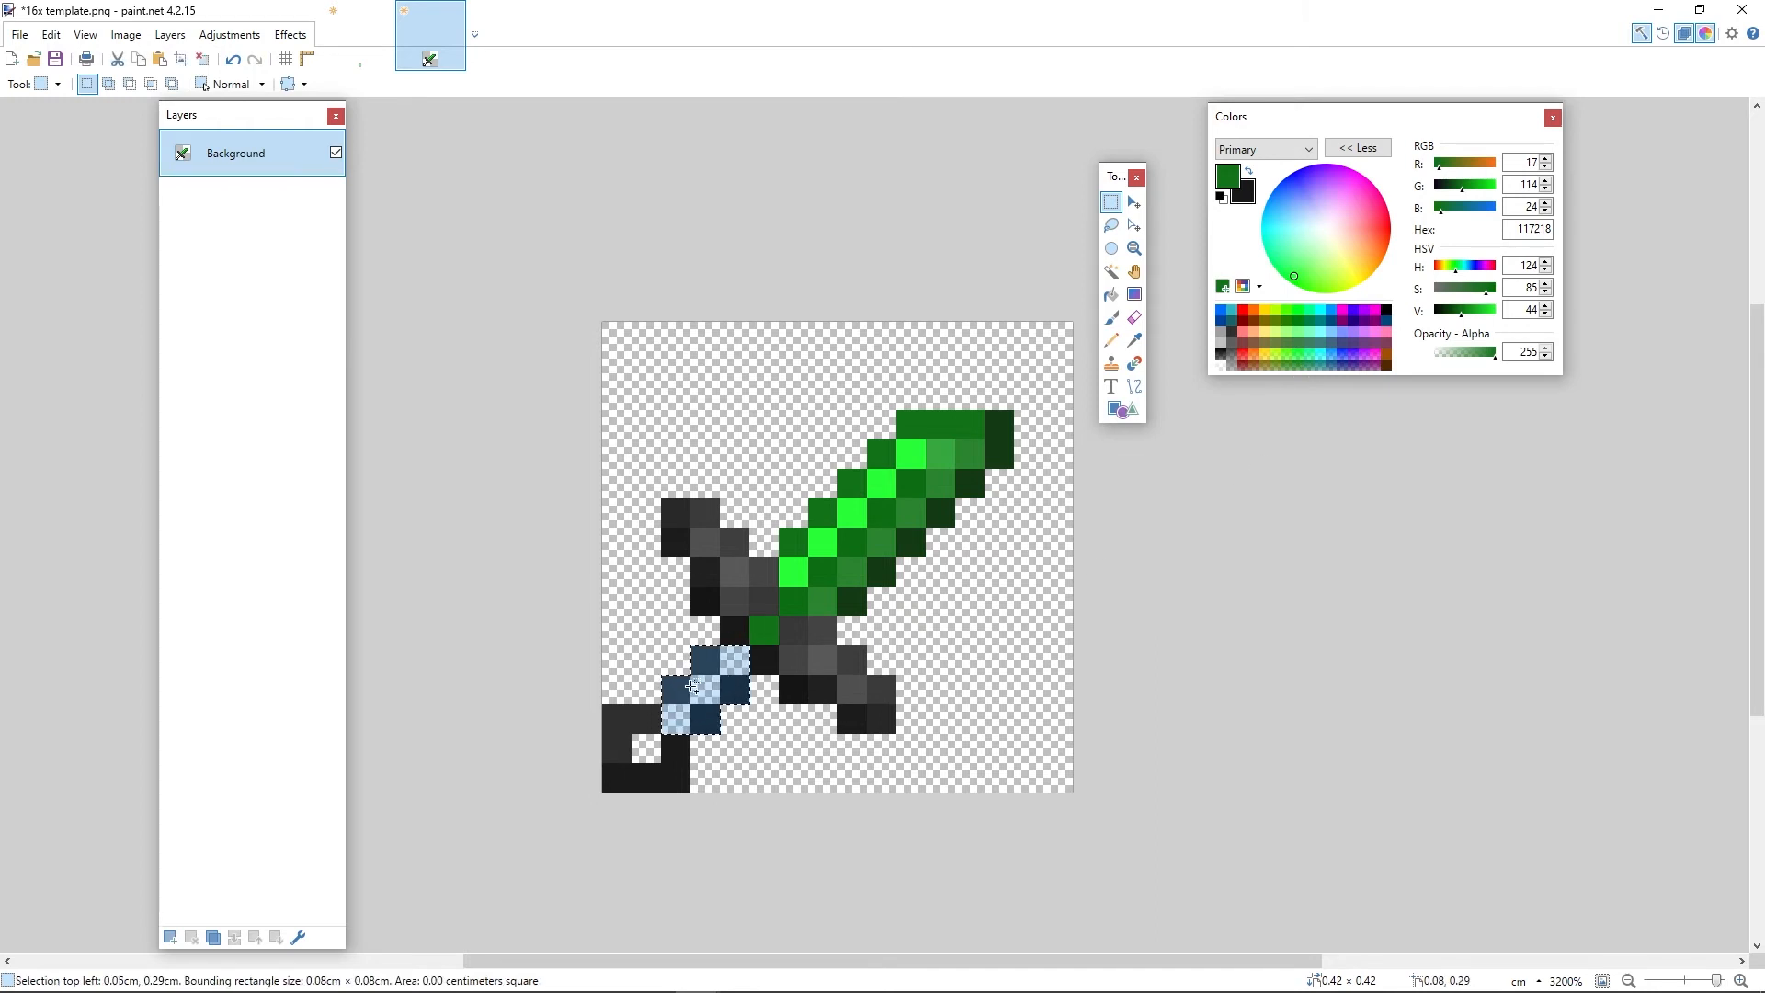
{"action": "left_click", "coordinate": [1385, 359]}
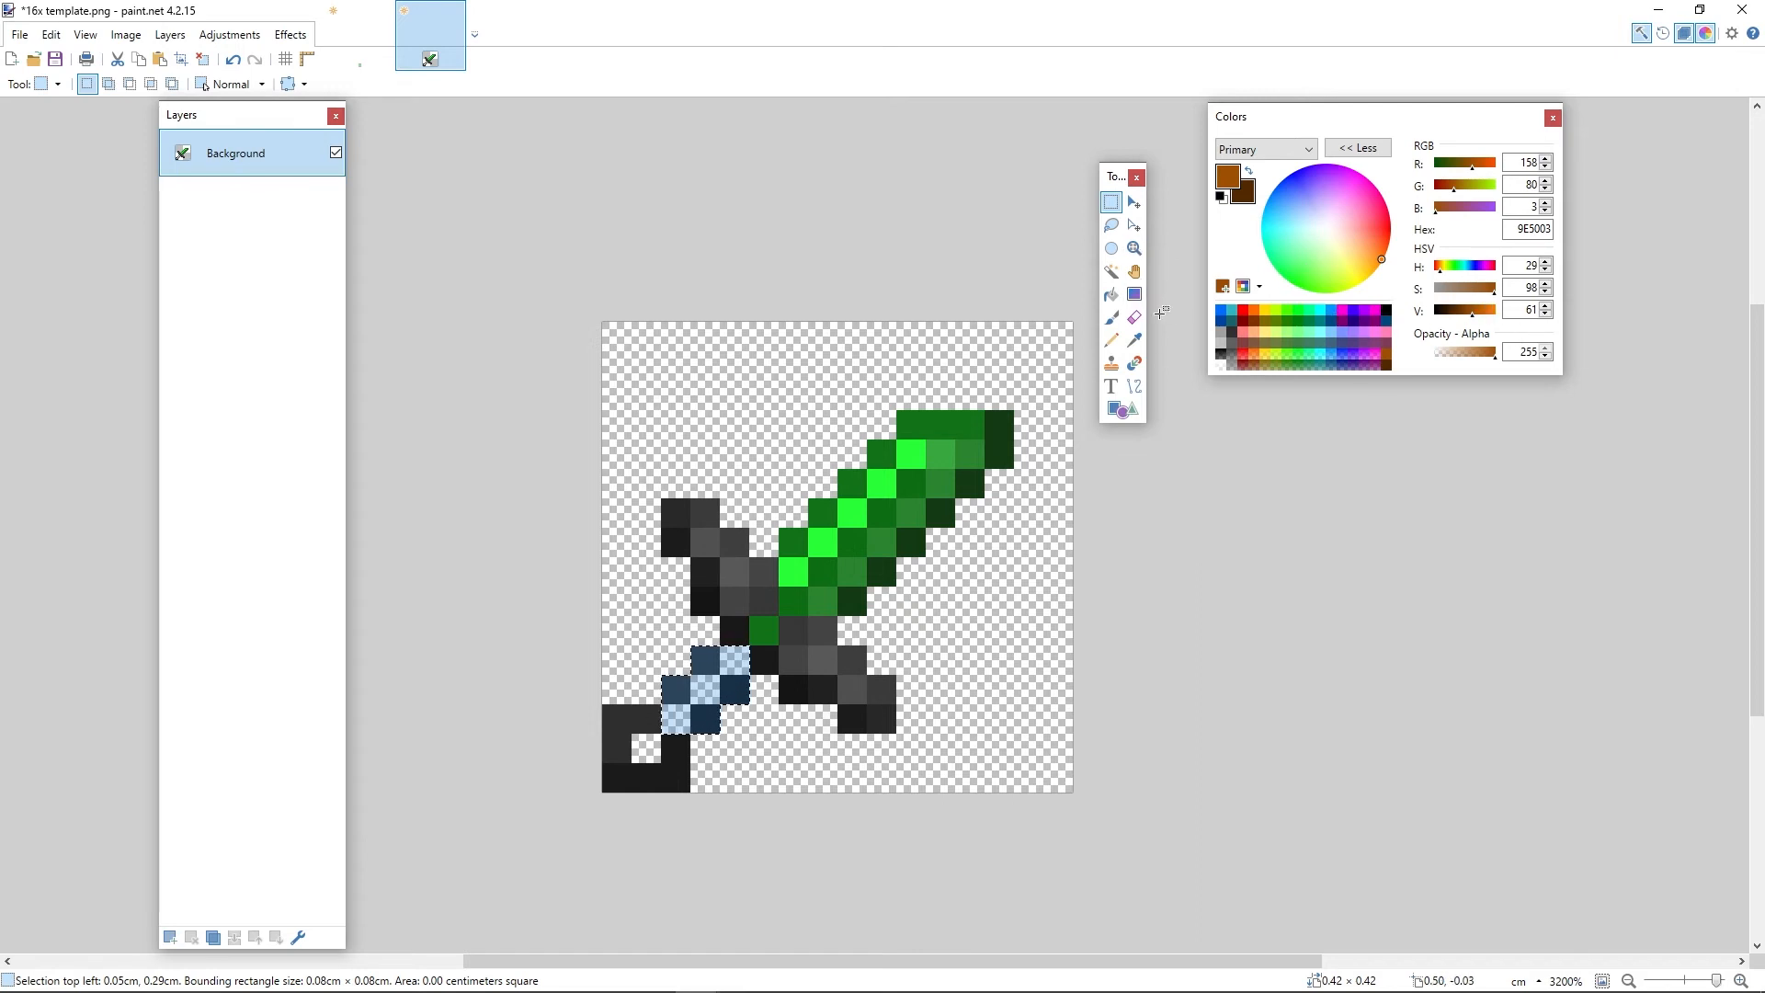
{"action": "left_click", "coordinate": [1133, 294]}
{"action": "left_click_drag", "start_coordinate": [725, 659], "coordinate": [660, 738]}
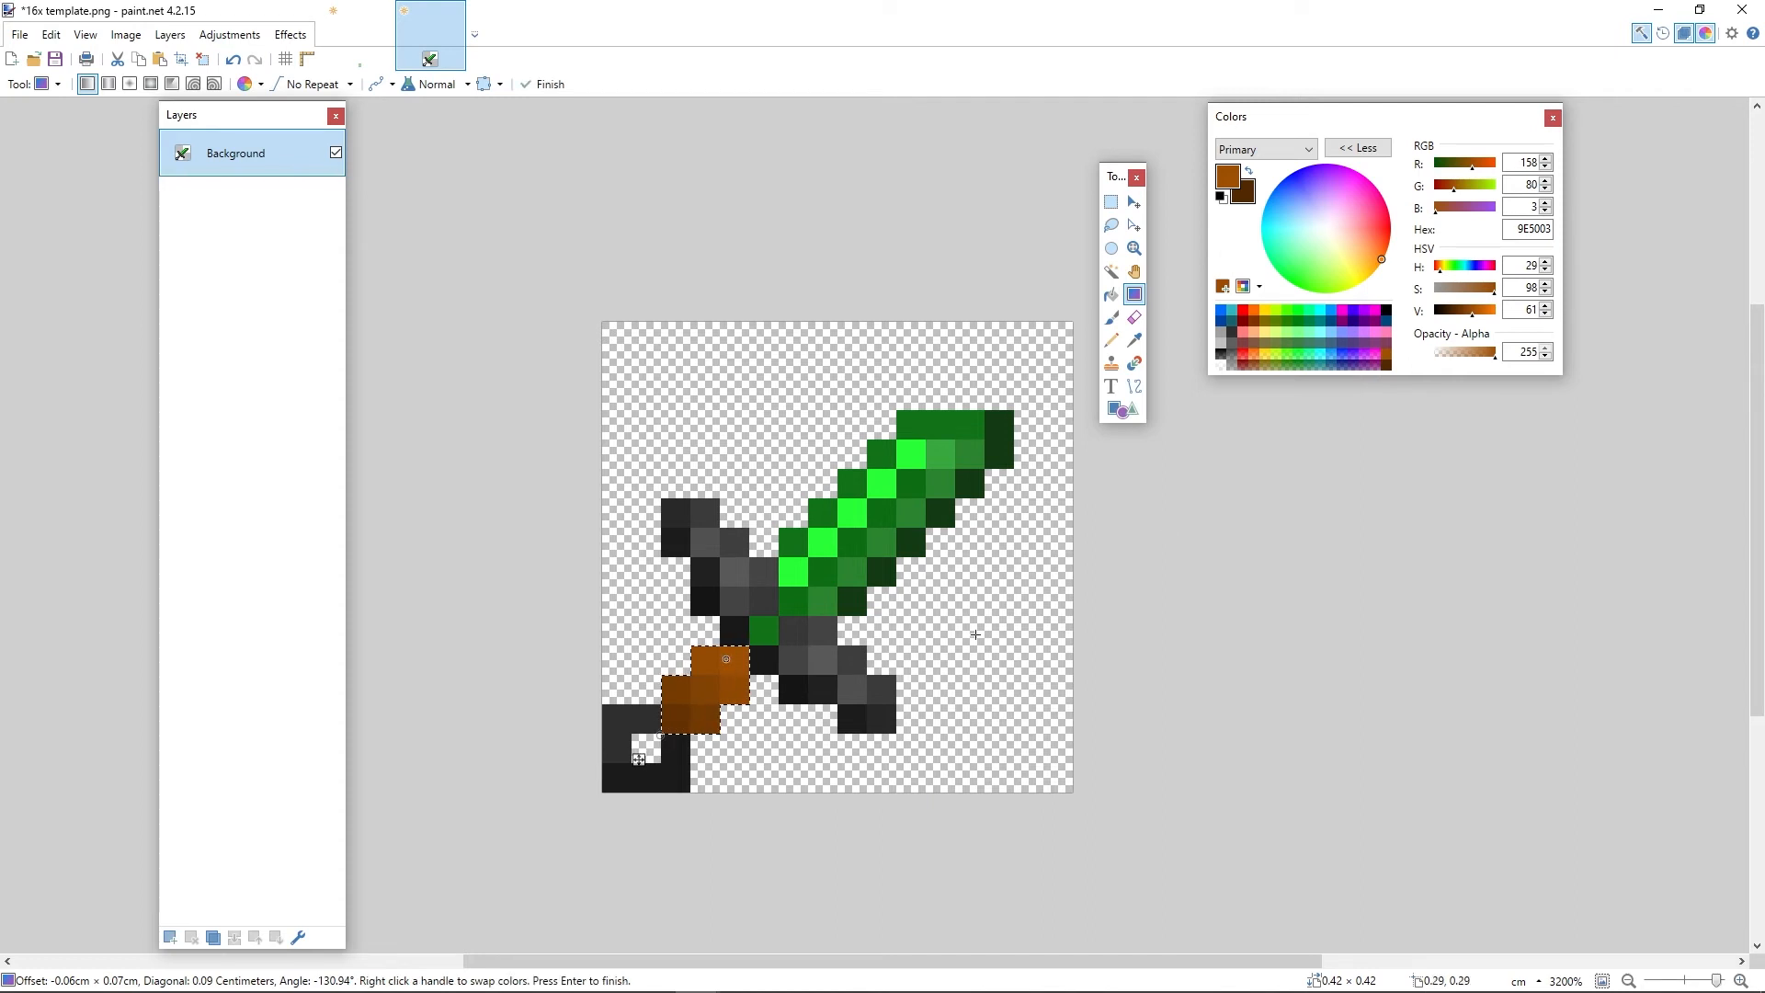
Step: Select only the grip's edge pixels beside its center diagonal and darken them with Hue / Saturation at saturation 73 and lightness -43
{"action": "left_click", "coordinate": [1111, 202]}
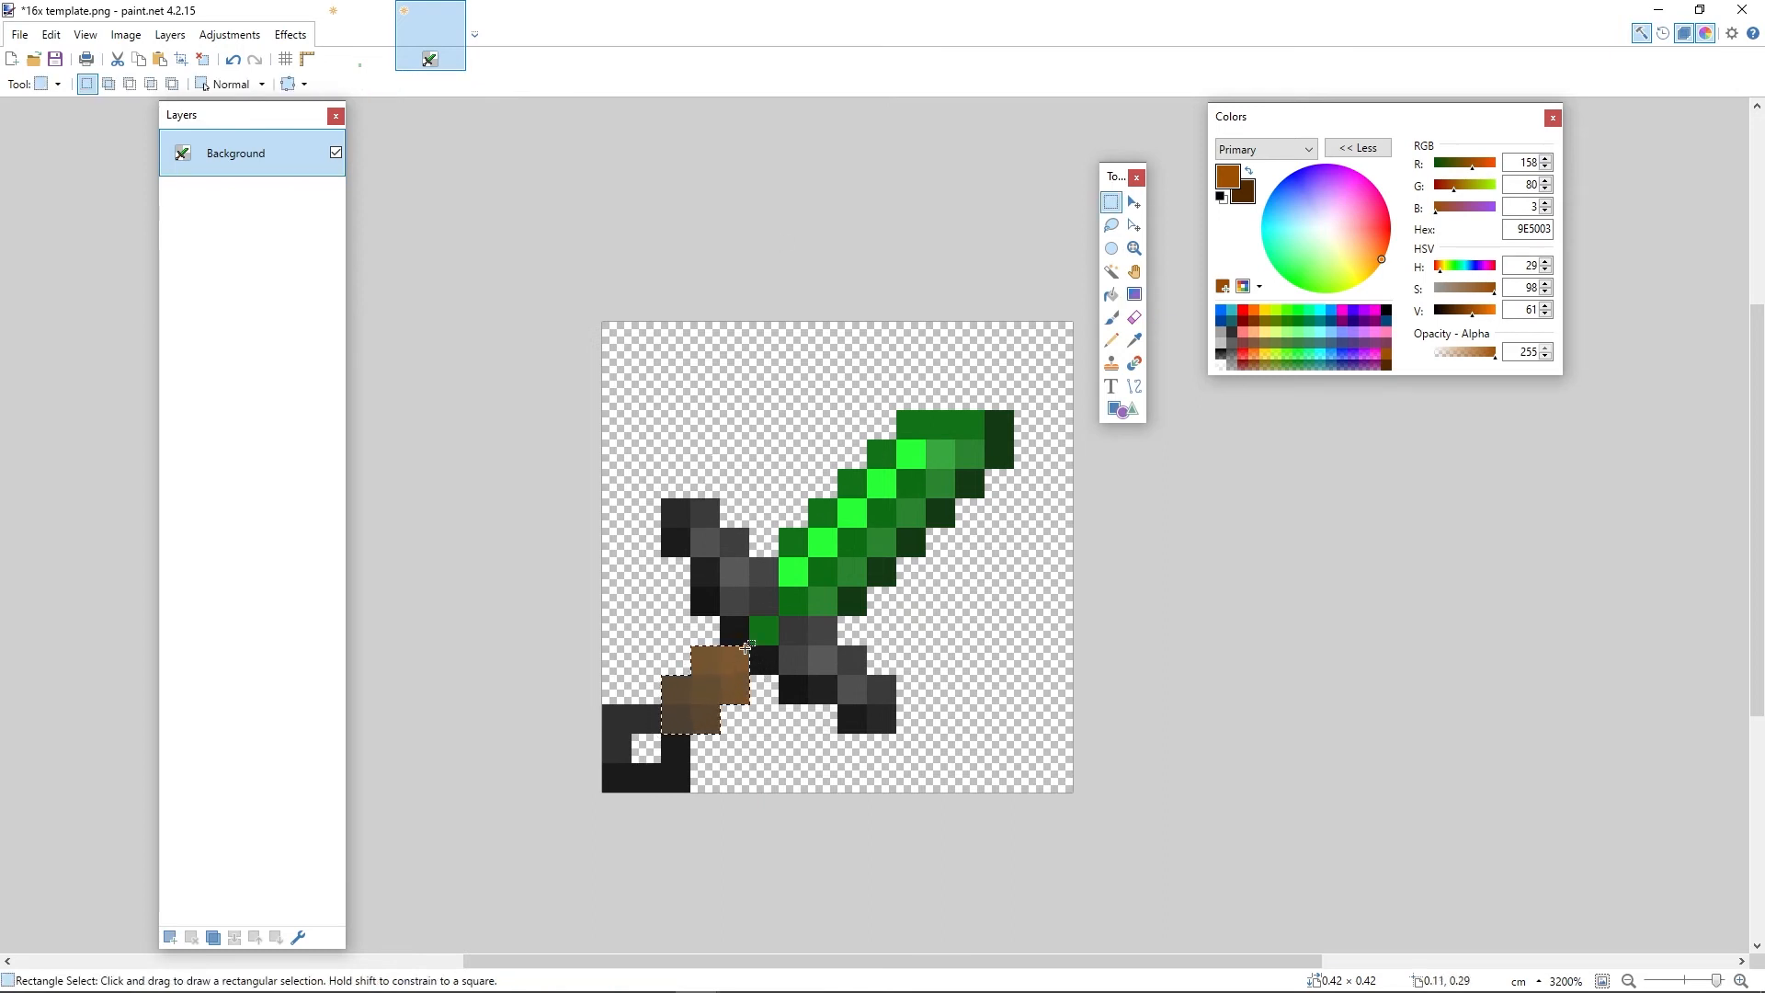
{"action": "left_click", "coordinate": [748, 613]}
{"action": "left_click_drag", "start_coordinate": [741, 697], "coordinate": [737, 668]}
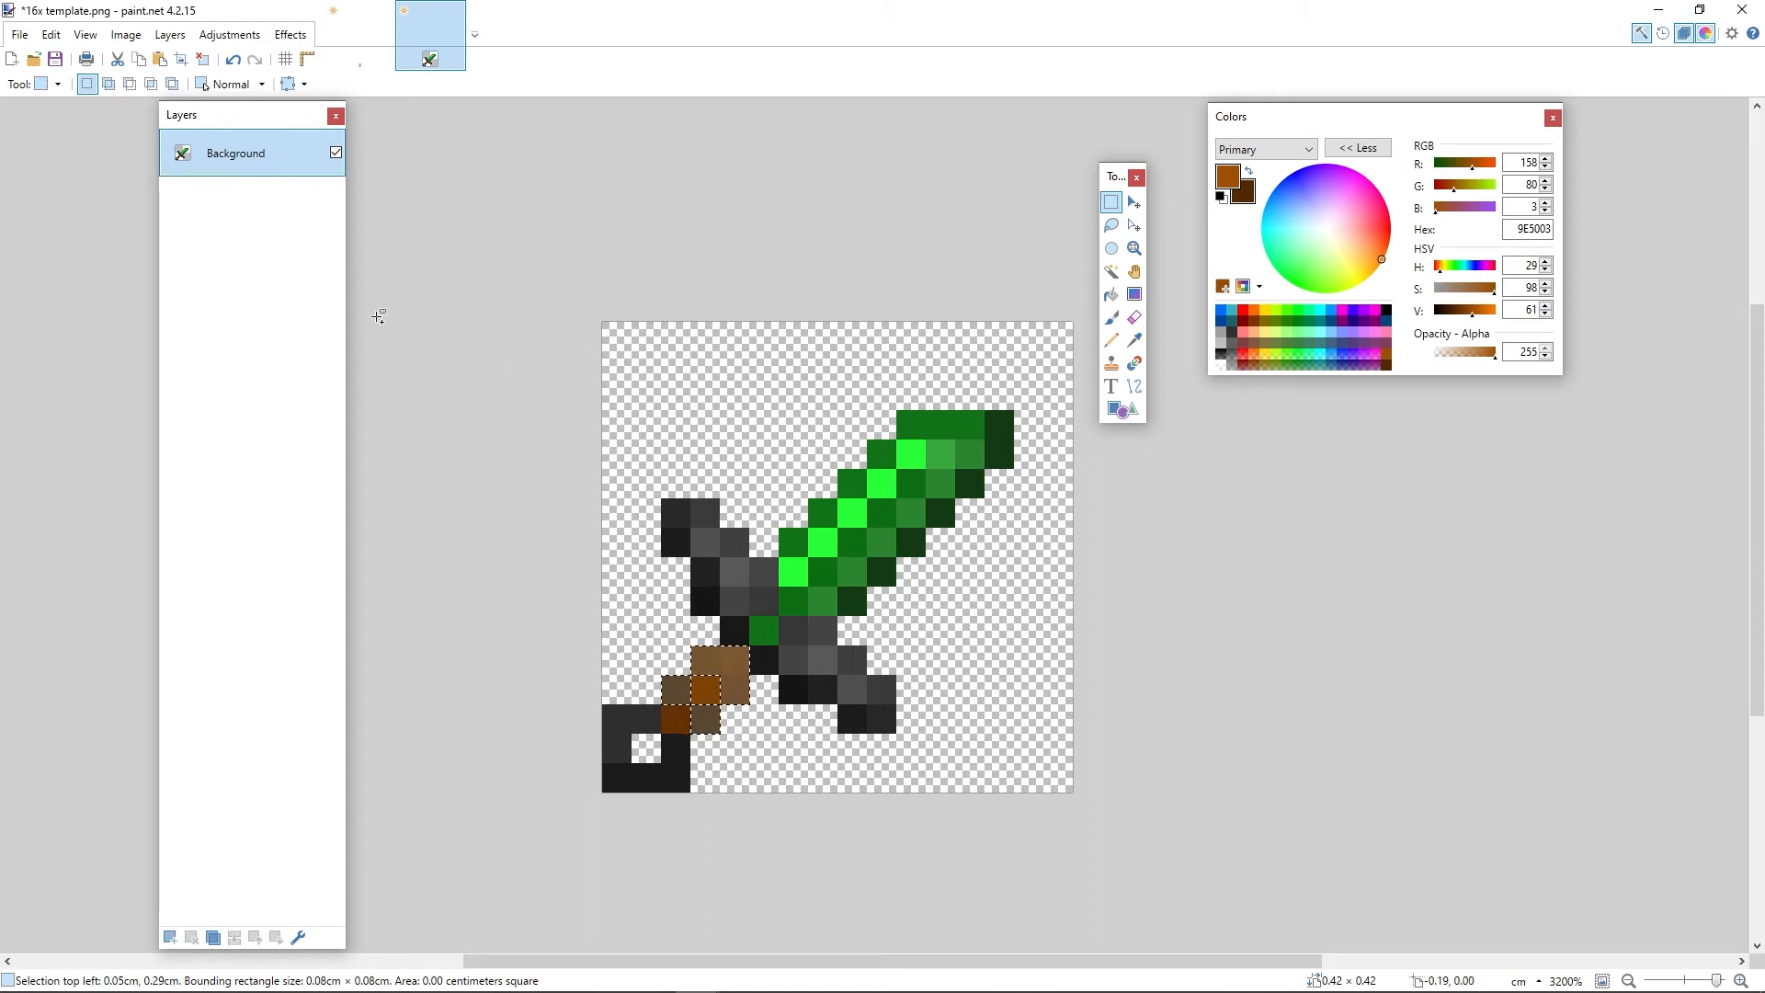
{"action": "left_click", "coordinate": [232, 59]}
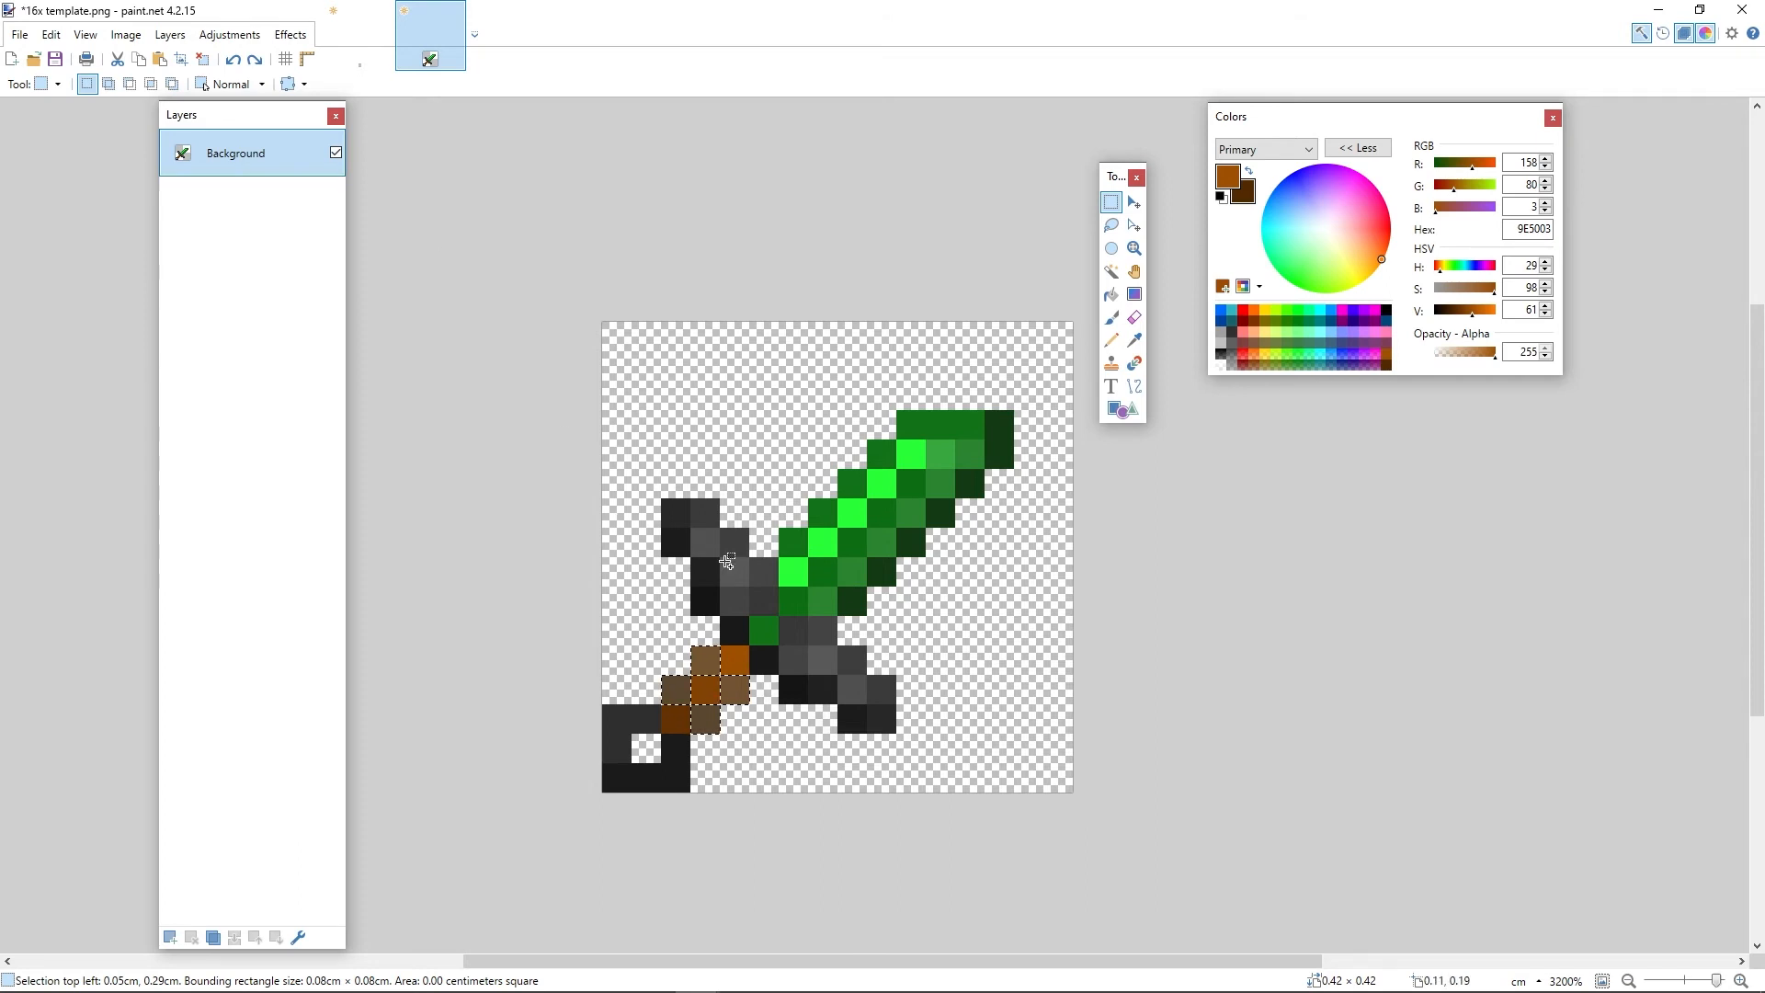
{"action": "left_click", "coordinate": [229, 34]}
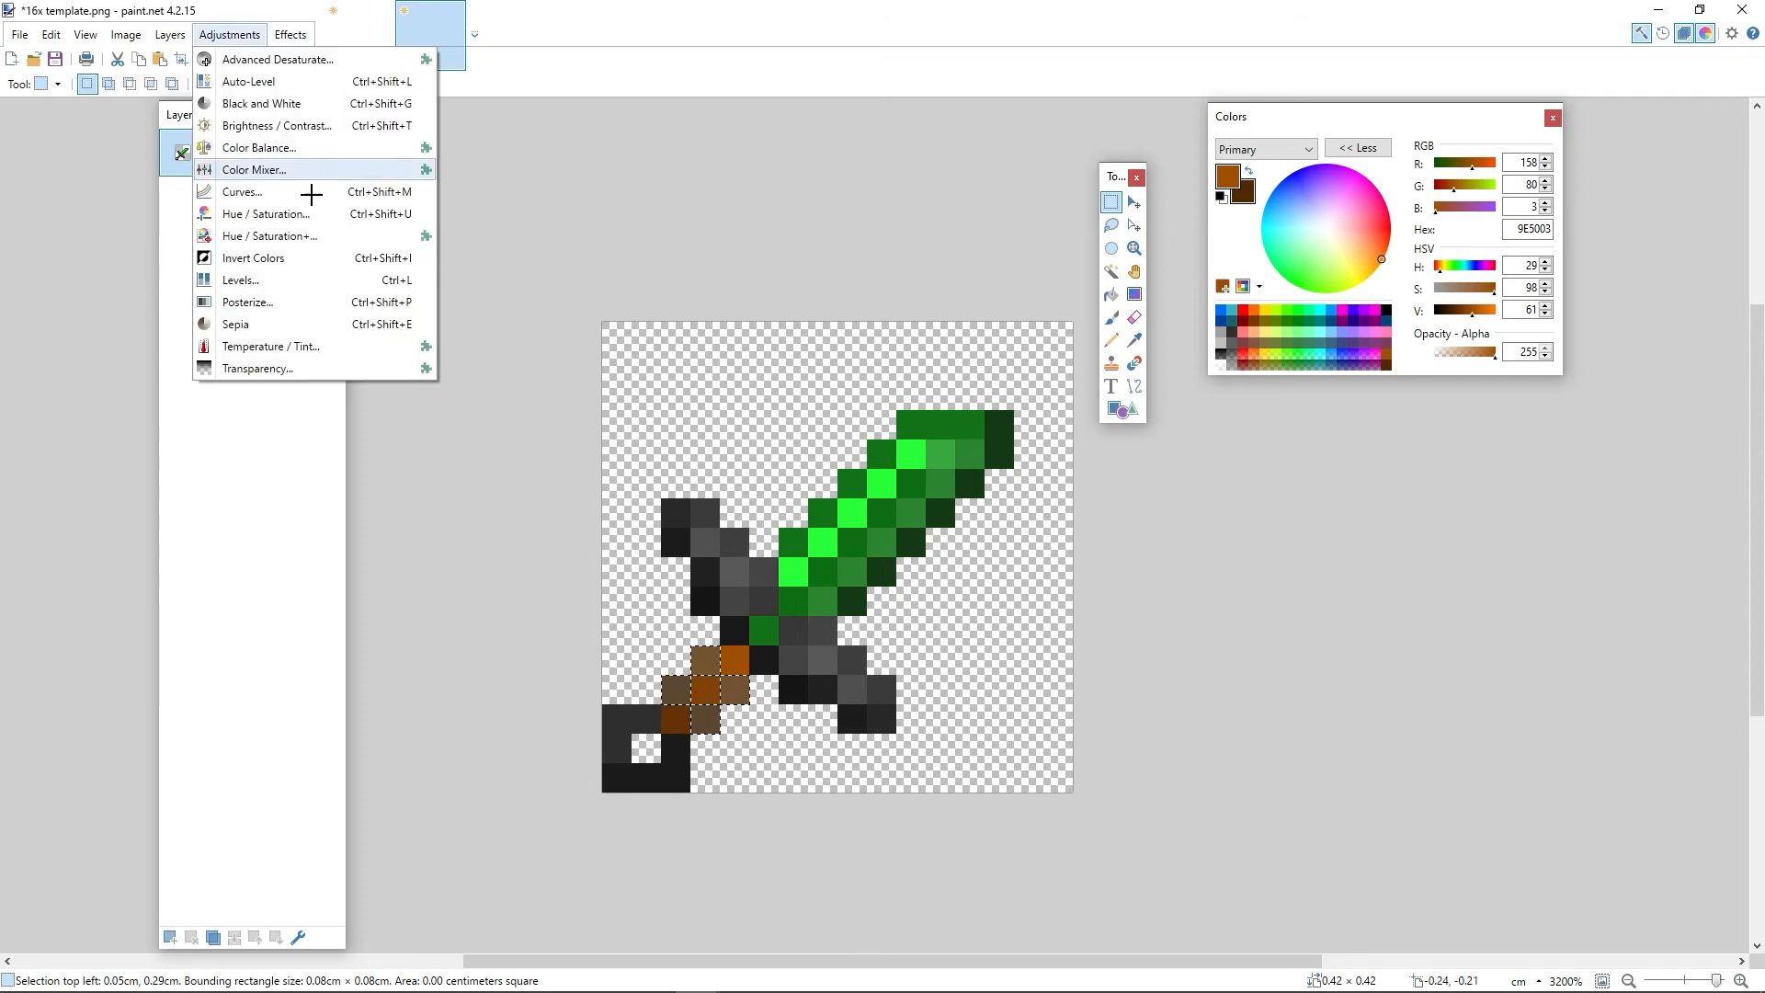
{"action": "left_click", "coordinate": [275, 218]}
{"action": "left_click_drag", "start_coordinate": [833, 409], "coordinate": [1115, 393]}
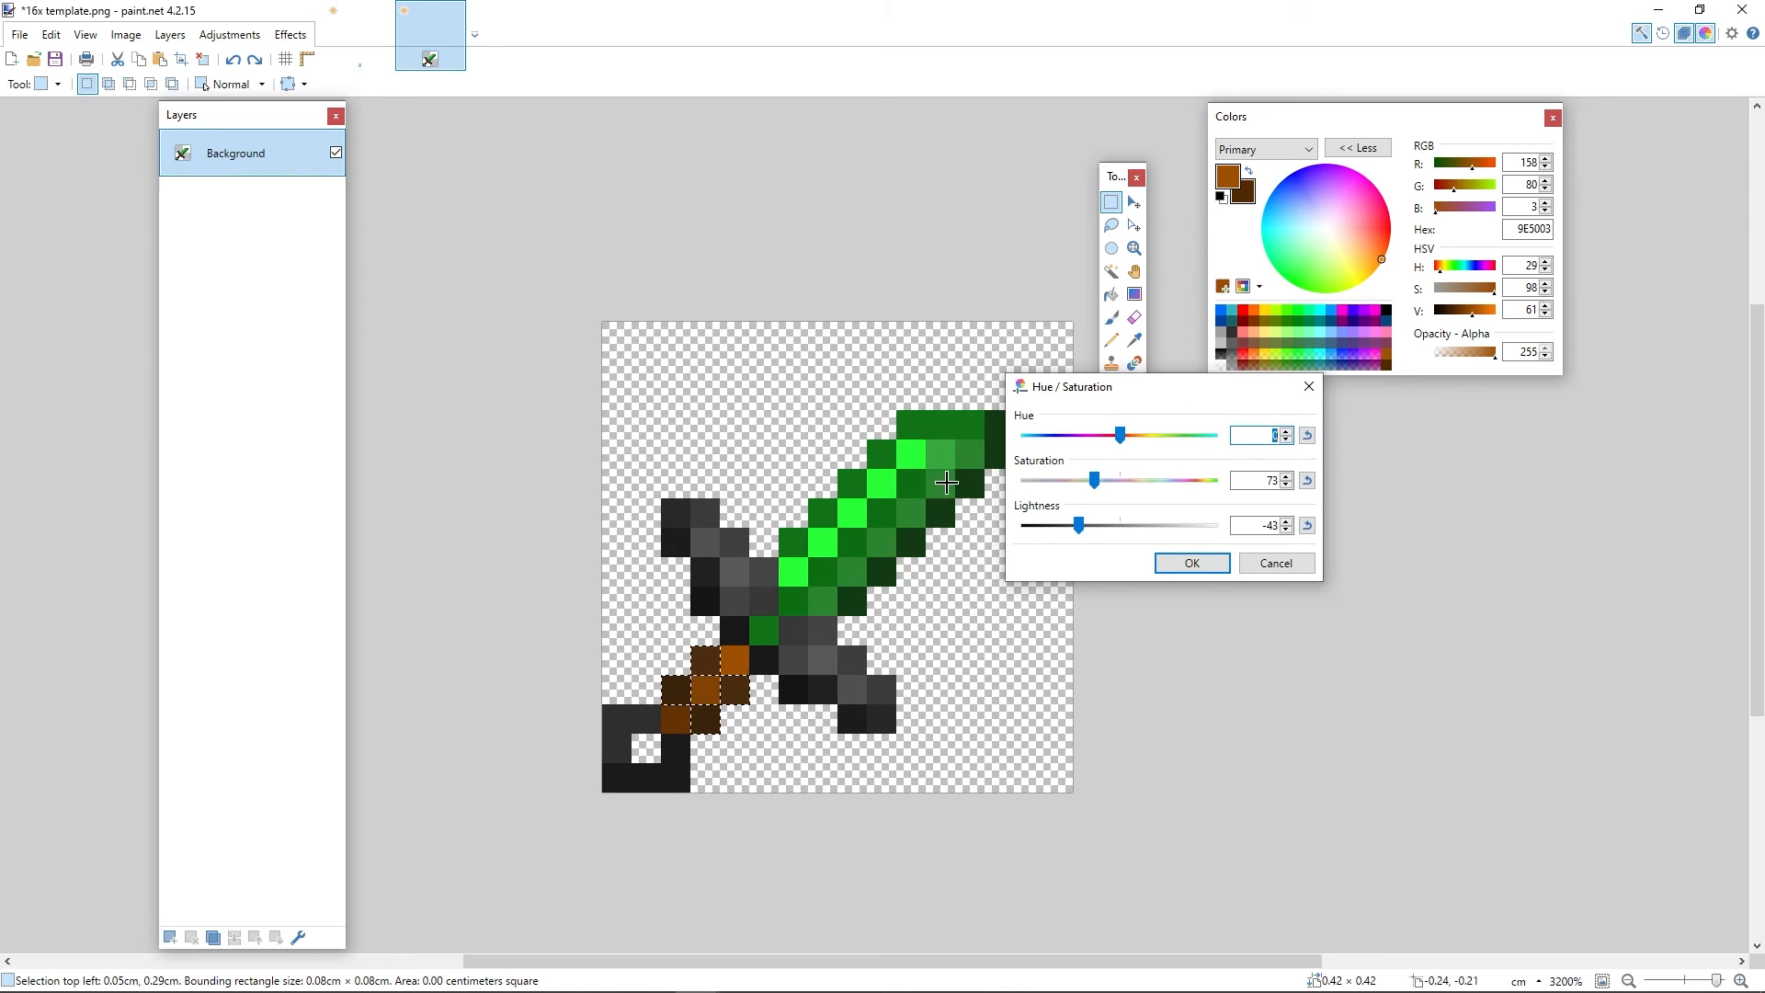
{"action": "left_click", "coordinate": [1188, 563]}
{"action": "left_click", "coordinate": [1031, 424]}
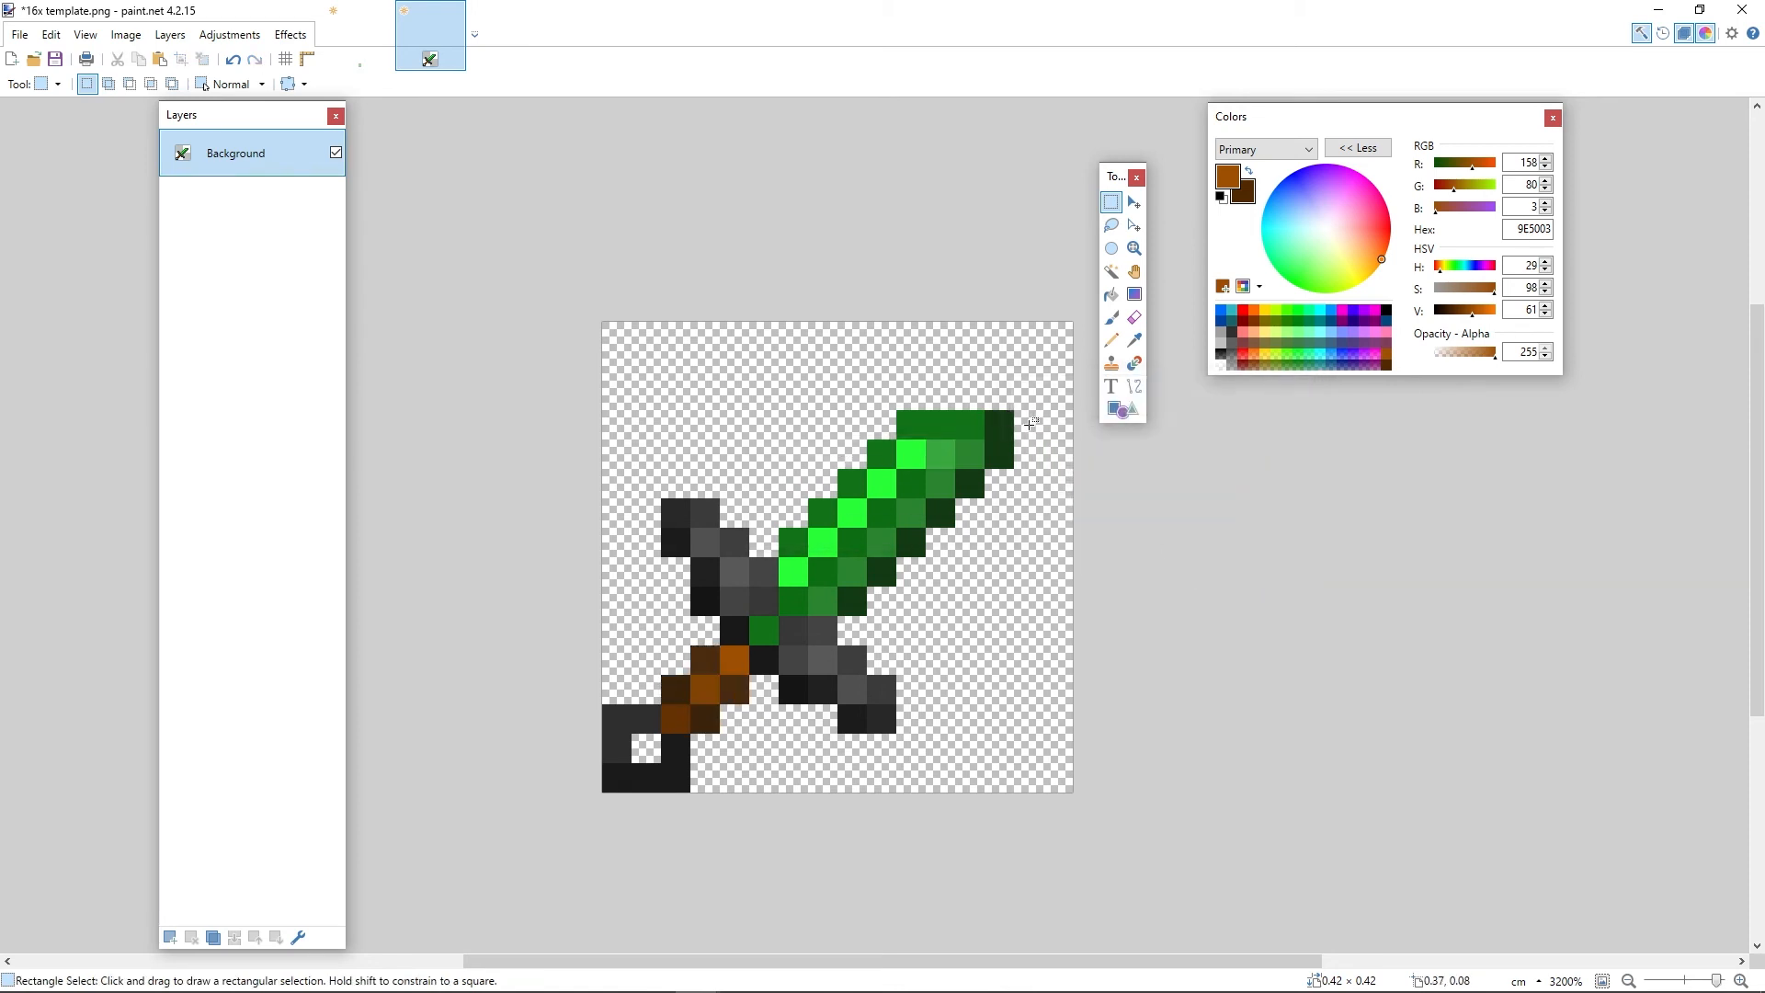
Step: Select the whole brown grip and desaturate it to a muted gray-brown with Hue / Saturation
{"action": "mouse_move", "coordinate": [706, 631]}
{"action": "left_mouse_down"}
{"action": "mouse_move", "coordinate": [731, 663]}
{"action": "mouse_move", "coordinate": [705, 723]}
{"action": "left_mouse_up"}
{"action": "left_click", "coordinate": [713, 664]}
{"action": "left_click", "coordinate": [245, 35]}
{"action": "left_click", "coordinate": [311, 216]}
{"action": "left_click_drag", "start_coordinate": [991, 409], "coordinate": [1311, 412]}
{"action": "mouse_move", "coordinate": [1117, 544]}
{"action": "left_mouse_down"}
{"action": "mouse_move", "coordinate": [1167, 542]}
{"action": "mouse_move", "coordinate": [1141, 500]}
{"action": "mouse_move", "coordinate": [869, 503]}
{"action": "mouse_move", "coordinate": [1088, 524]}
{"action": "left_mouse_up"}
{"action": "left_click", "coordinate": [1229, 579]}
{"action": "left_click", "coordinate": [833, 575]}
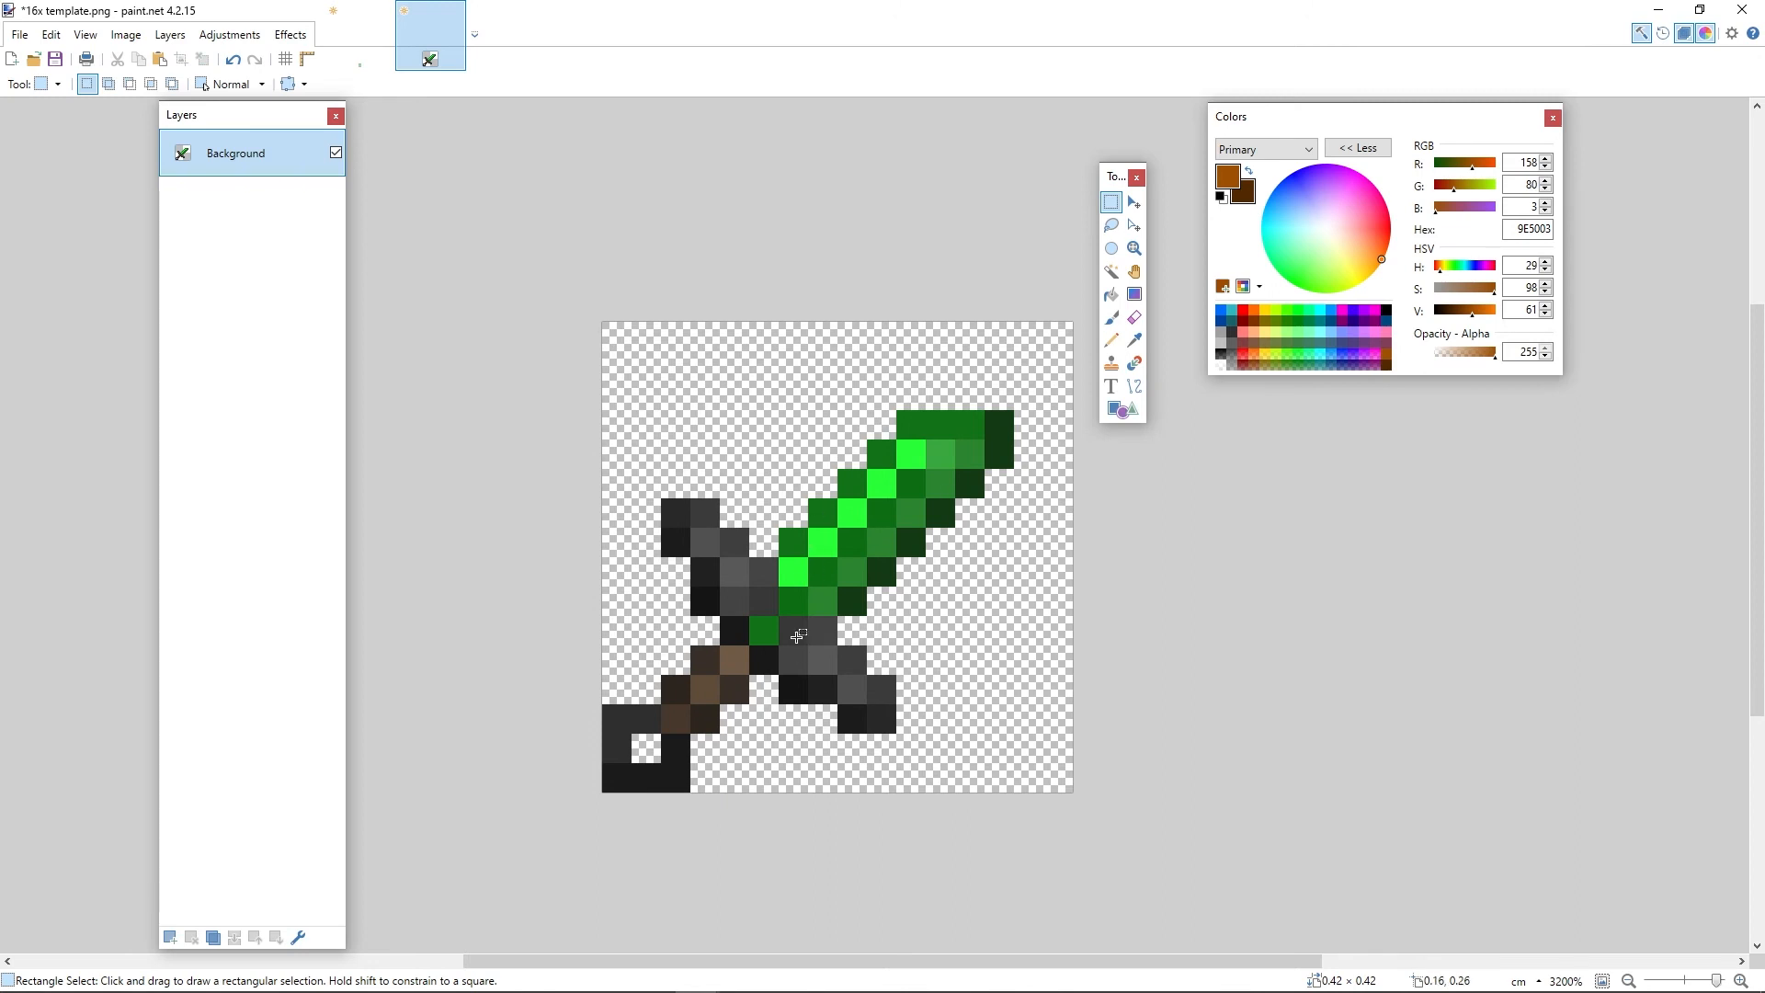
Step: Delete the pommel's upper-left and lower-right corner pixels
{"action": "left_click", "coordinate": [1135, 339]}
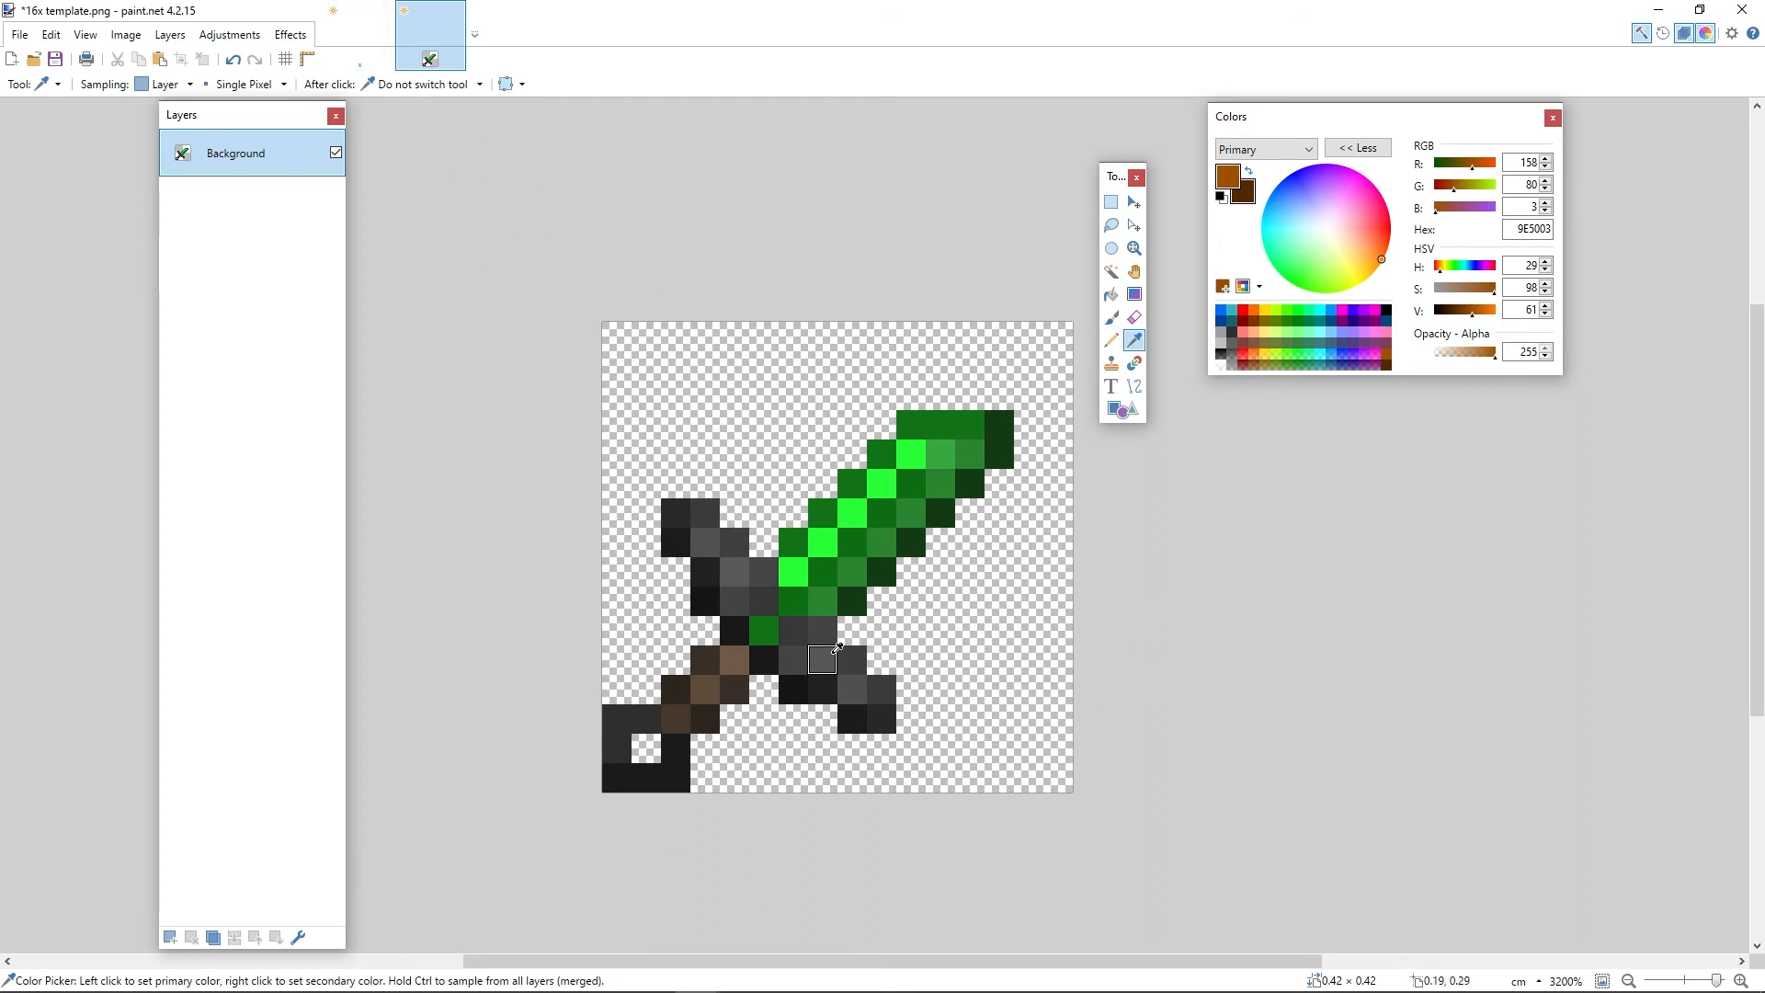
{"action": "left_click", "coordinate": [1112, 202]}
{"action": "left_click_drag", "start_coordinate": [621, 723], "coordinate": [618, 679]}
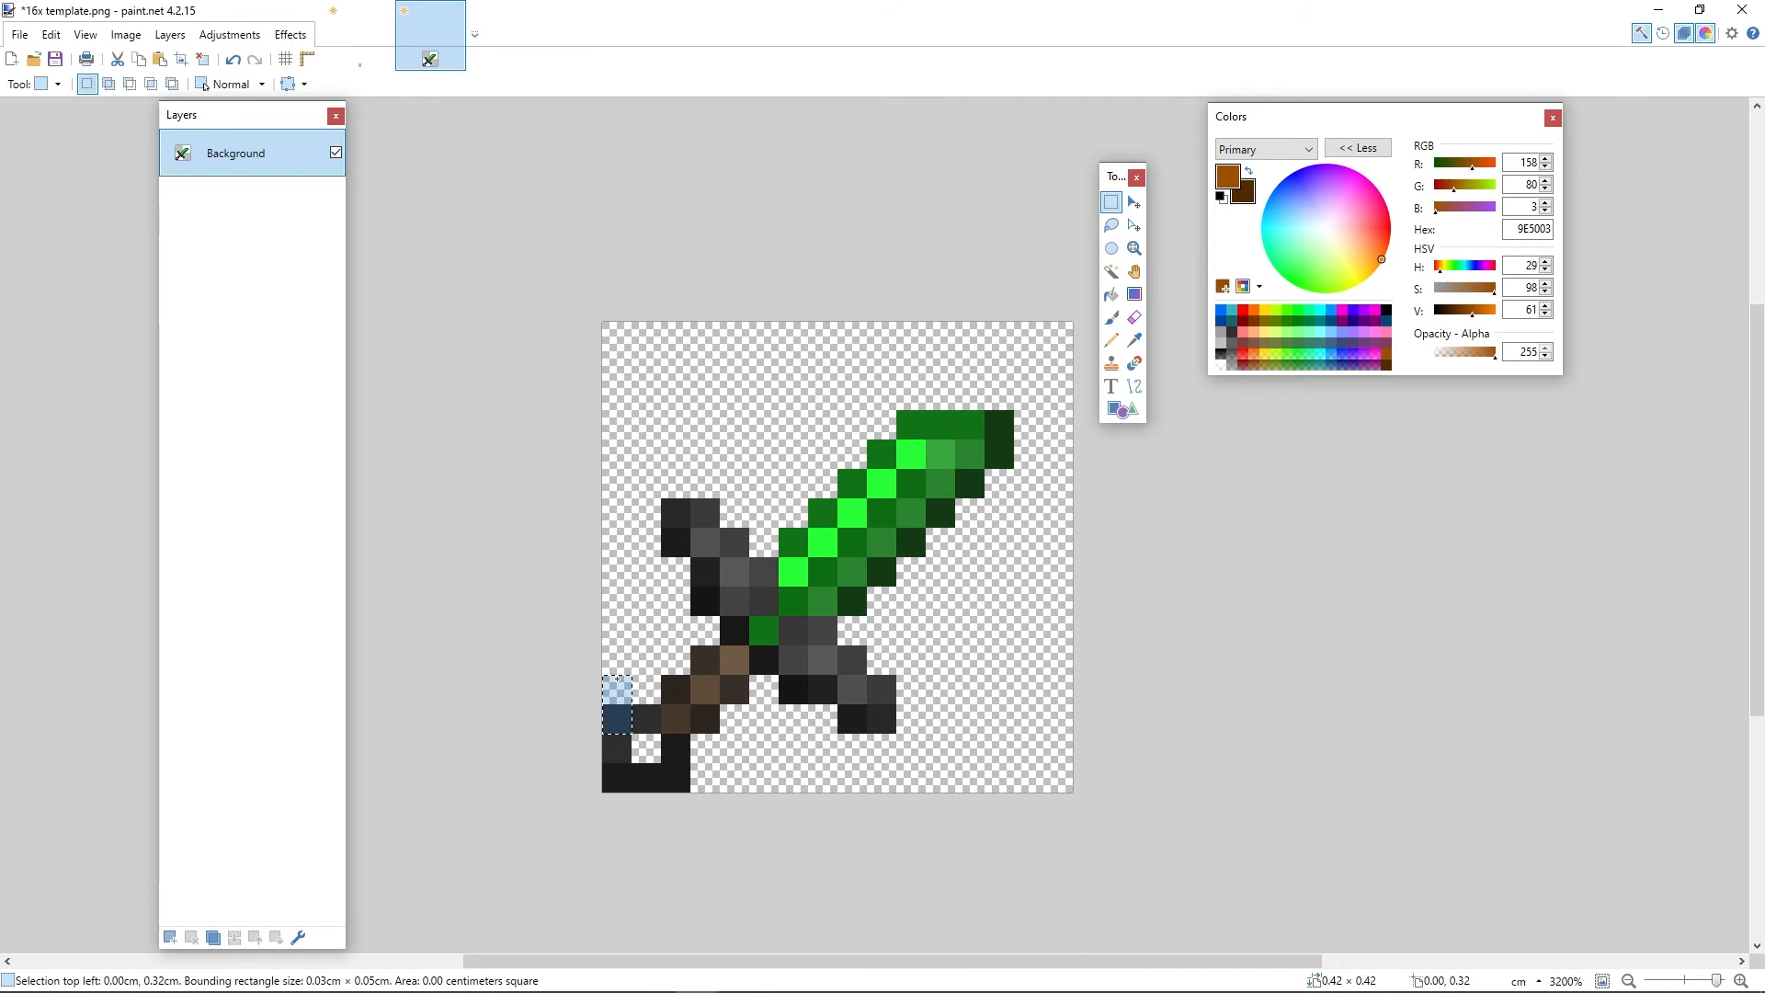
{"action": "key", "text": "Delete"}
{"action": "left_click_drag", "start_coordinate": [681, 780], "coordinate": [758, 785]}
{"action": "key", "text": "Delete"}
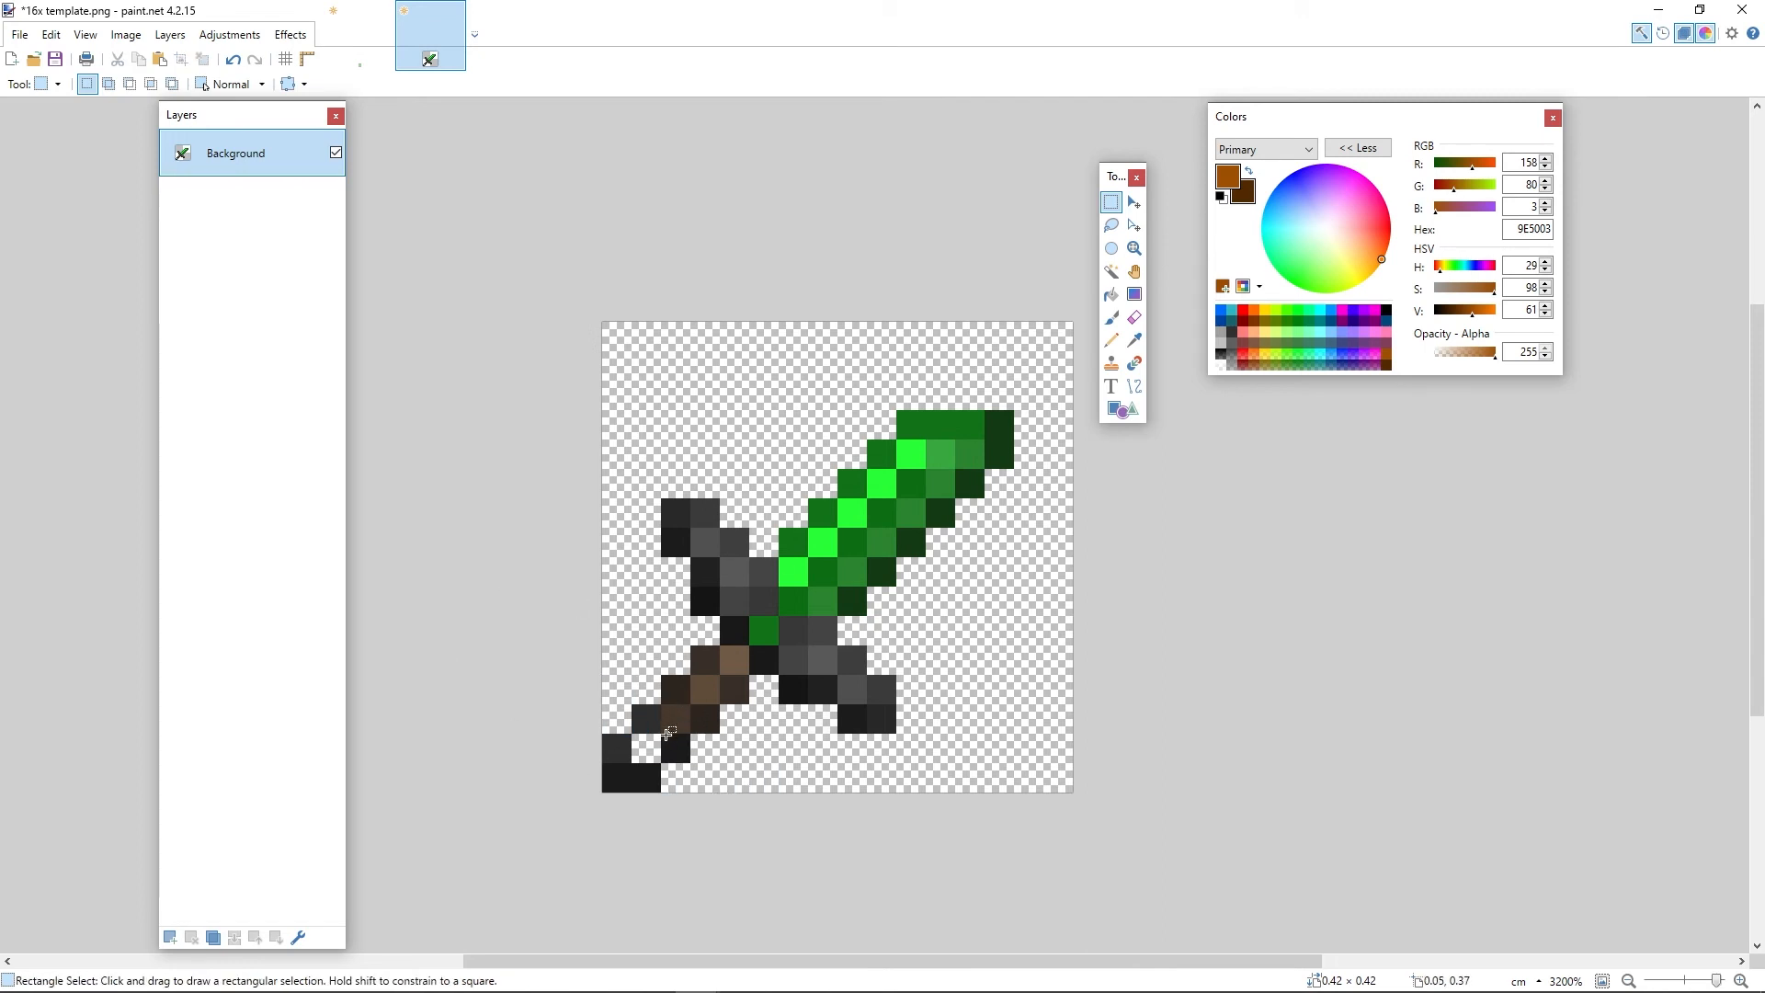
{"action": "left_click_drag", "start_coordinate": [688, 691], "coordinate": [714, 727]}
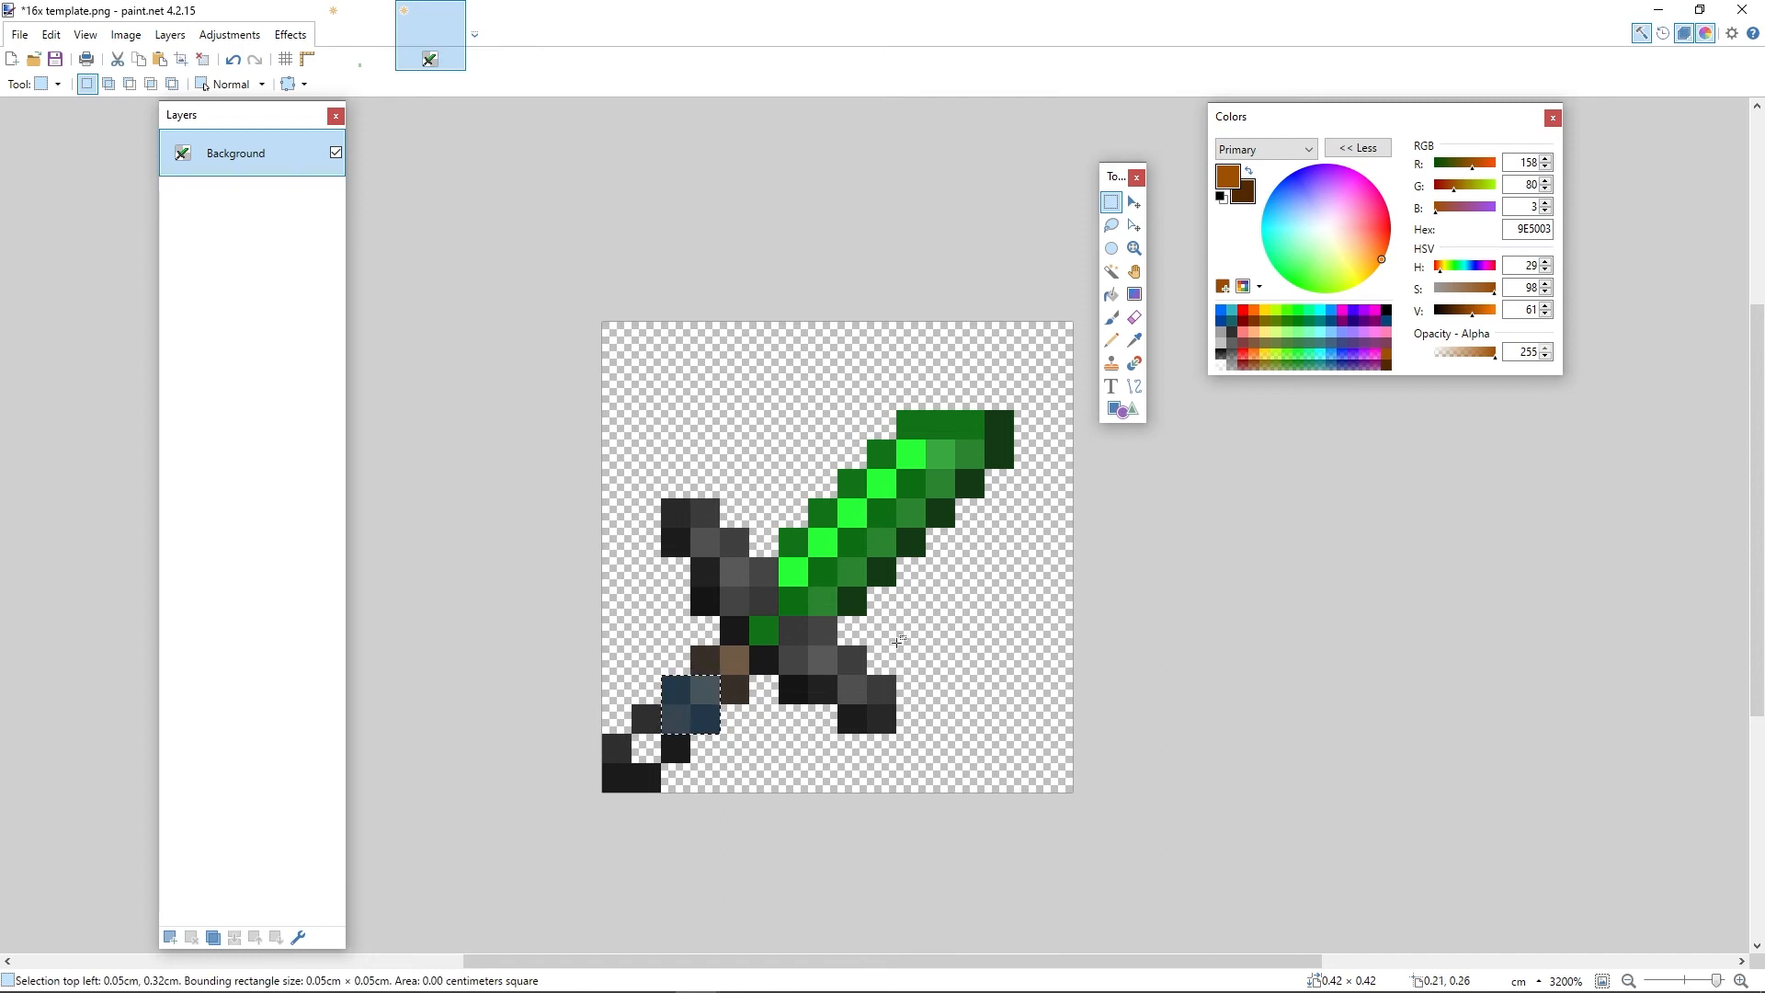
{"action": "key", "text": "m"}
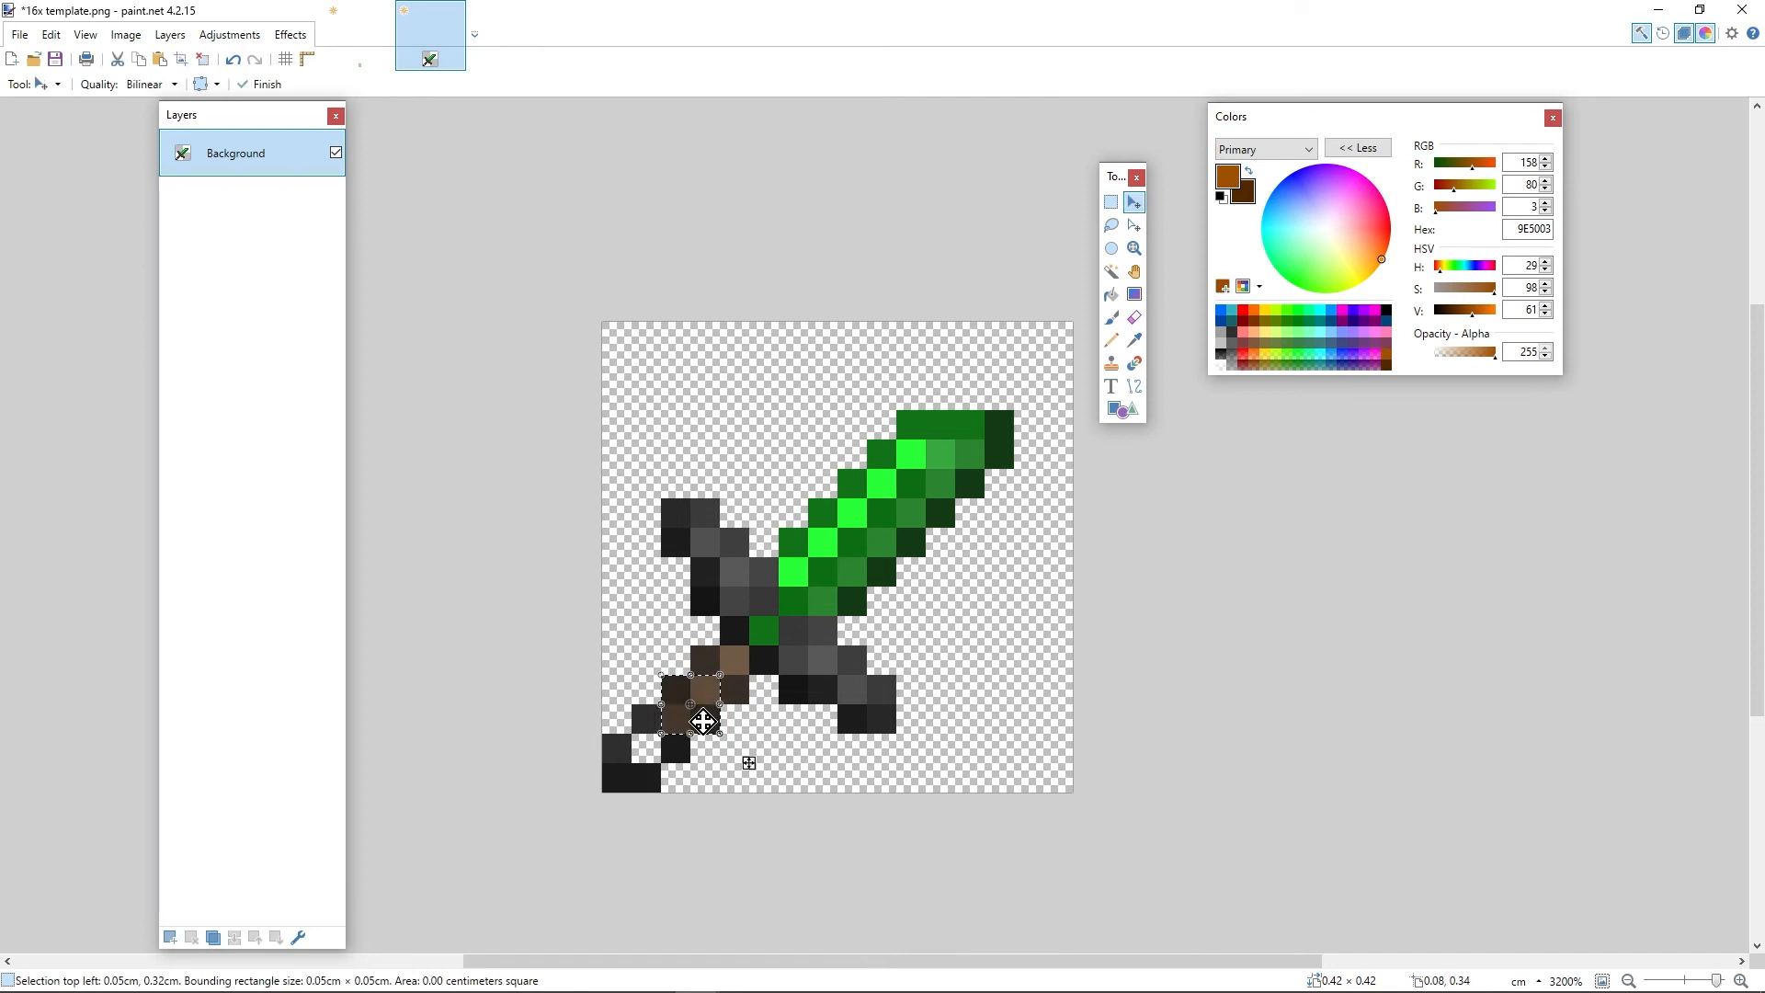
{"action": "left_click_drag", "start_coordinate": [698, 702], "coordinate": [679, 727]}
{"action": "left_click", "coordinate": [232, 59]}
{"action": "left_click", "coordinate": [1110, 203]}
{"action": "key", "text": "ctrl+d"}
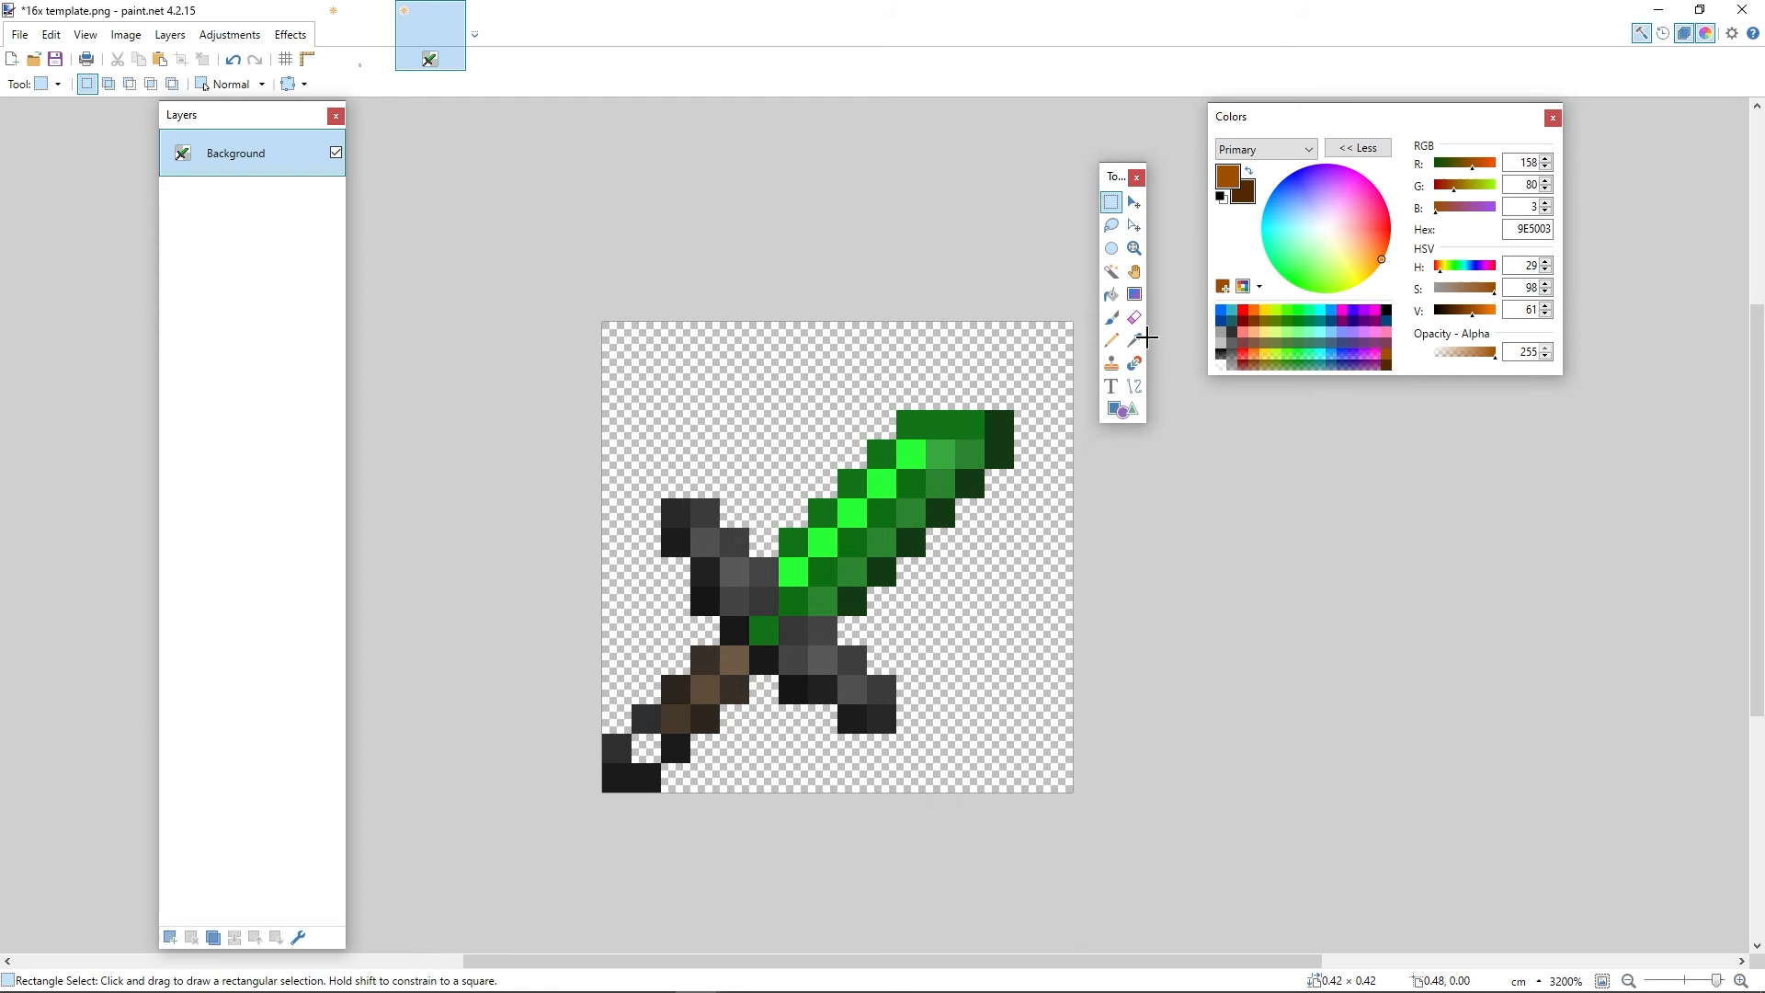
Step: Sample the bright green 28FF37 from the blade and paint the empty pixel in the pommel's center with it
{"action": "left_click", "coordinate": [1133, 340]}
{"action": "left_click", "coordinate": [942, 425]}
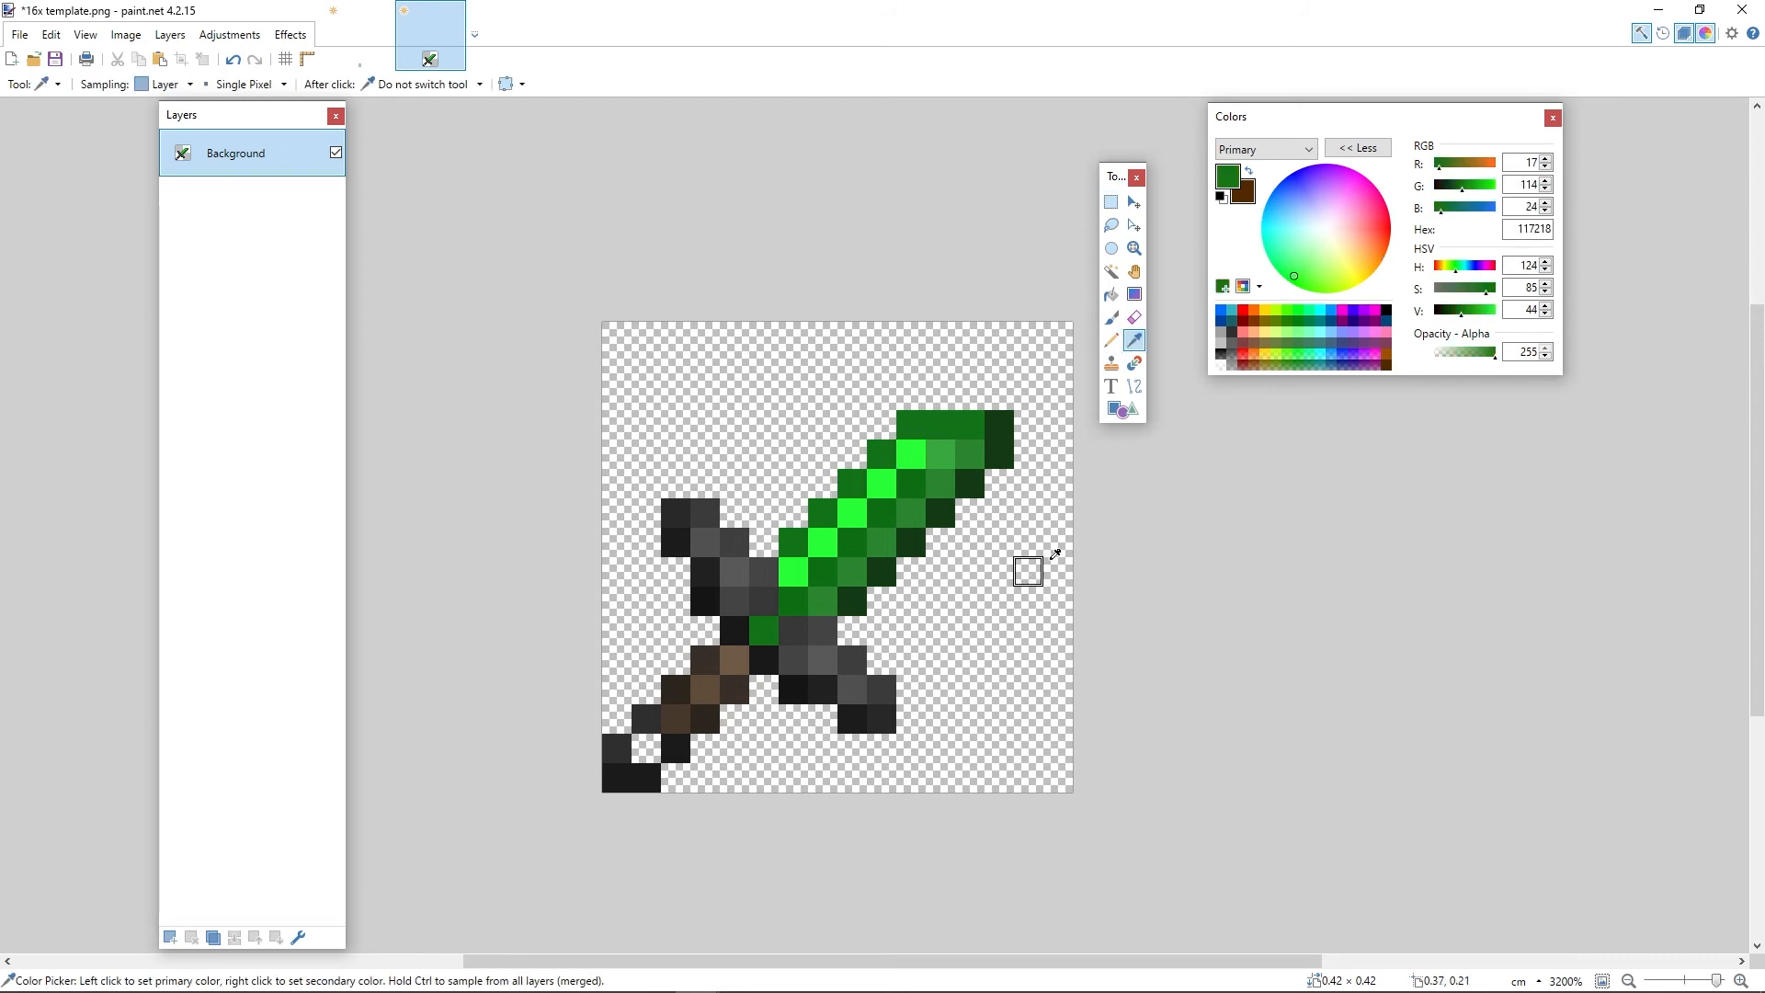
{"action": "left_click", "coordinate": [881, 482]}
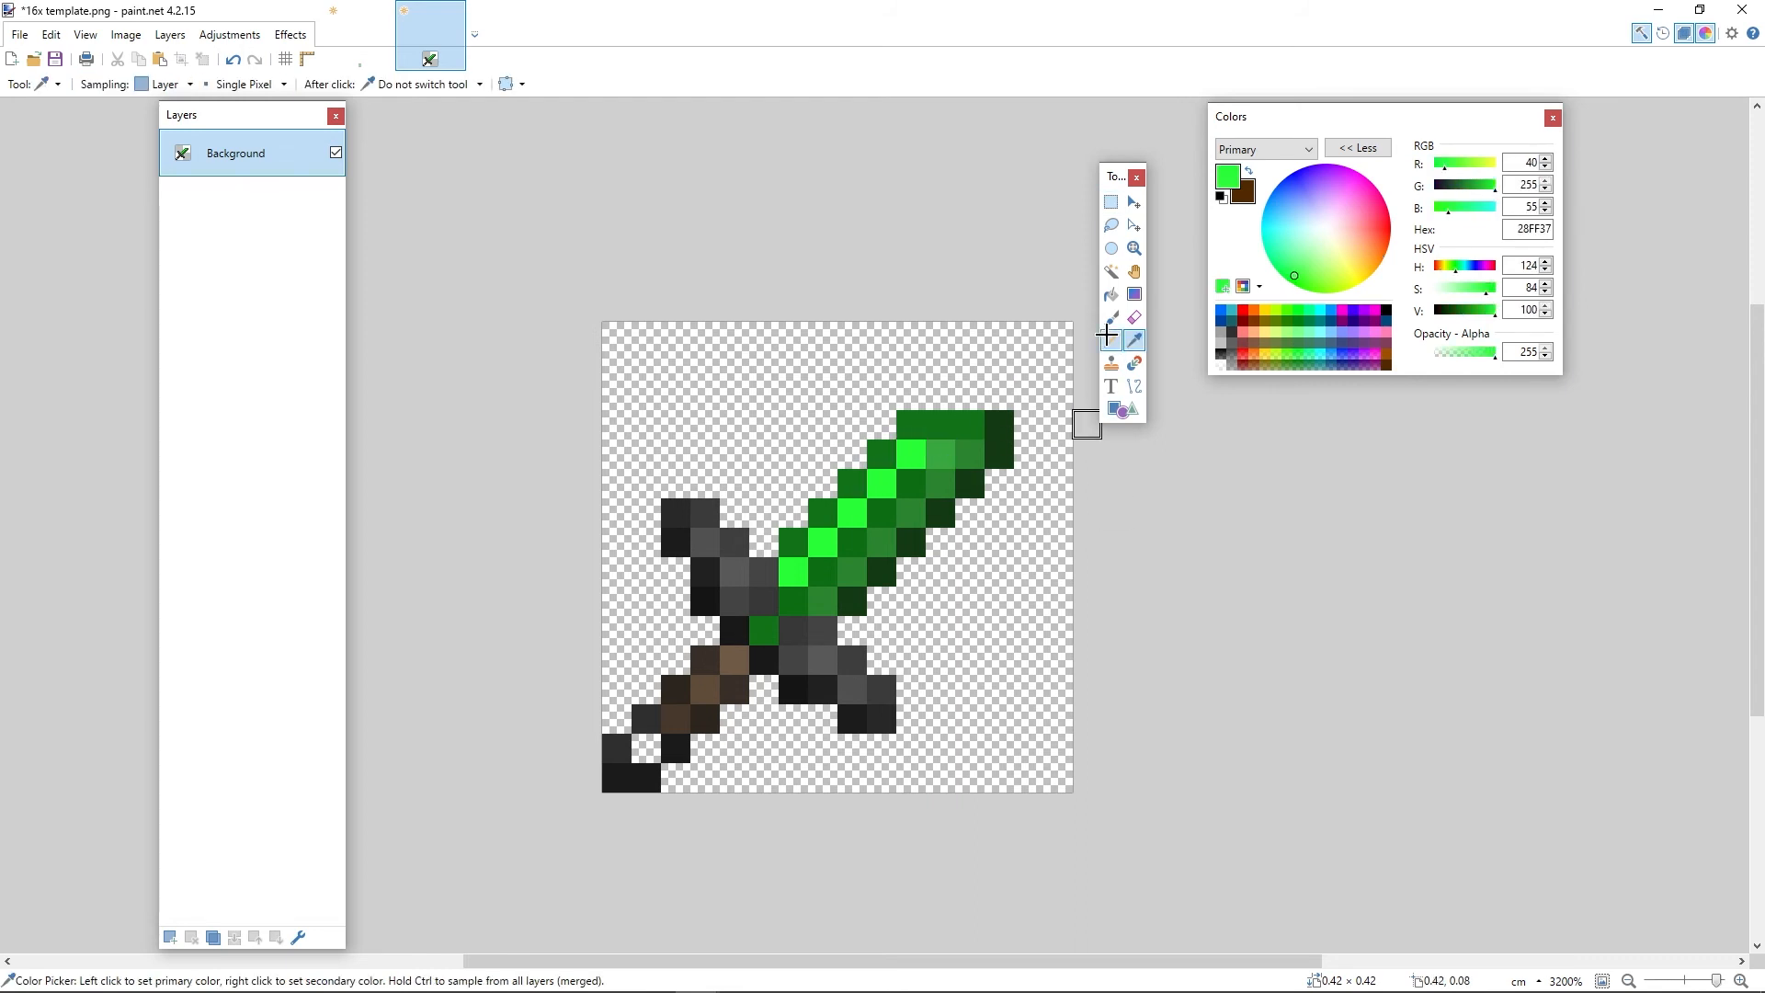
{"action": "left_click", "coordinate": [1111, 340]}
{"action": "left_click", "coordinate": [647, 747]}
Step: Zoom the canvas out and back in to examine the whole sword texture with its green pommel pixel
{"action": "left_click", "coordinate": [1134, 248]}
{"action": "right_click", "coordinate": [973, 380]}
{"action": "right_click", "coordinate": [973, 379]}
{"action": "right_click", "coordinate": [973, 380]}
{"action": "left_click", "coordinate": [972, 380]}
{"action": "left_click", "coordinate": [972, 380]}
{"action": "left_click", "coordinate": [973, 400]}
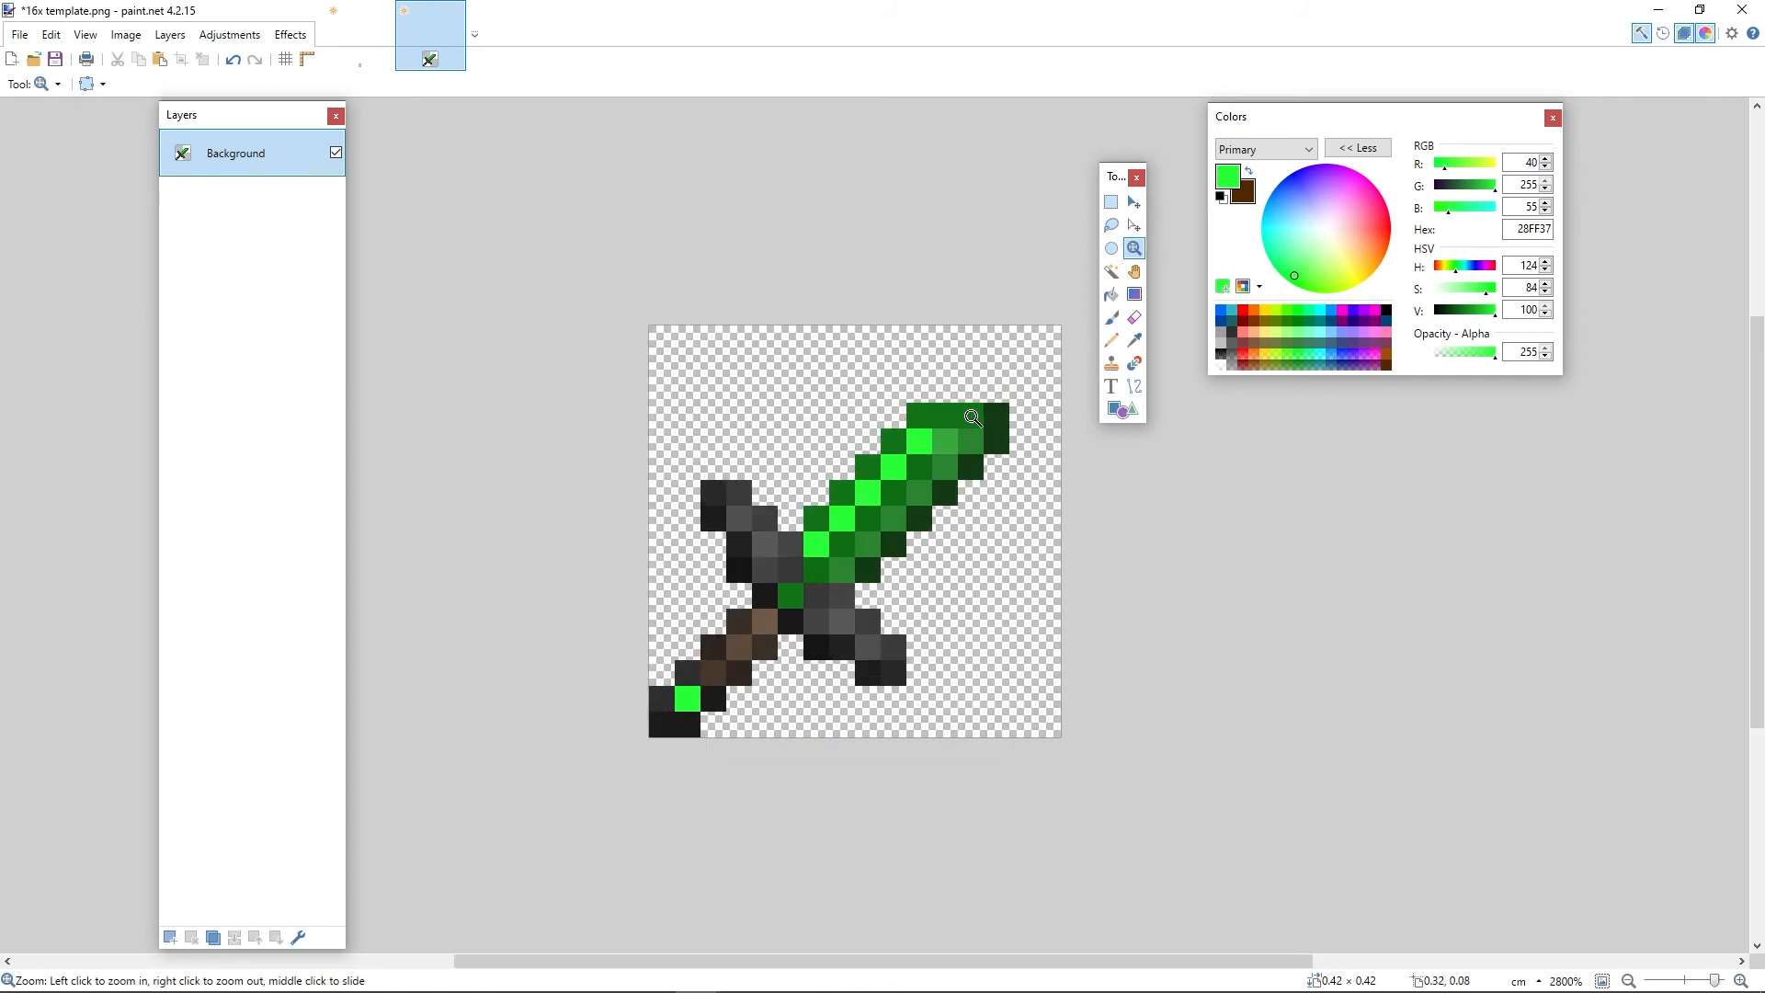
{"action": "left_click", "coordinate": [973, 418]}
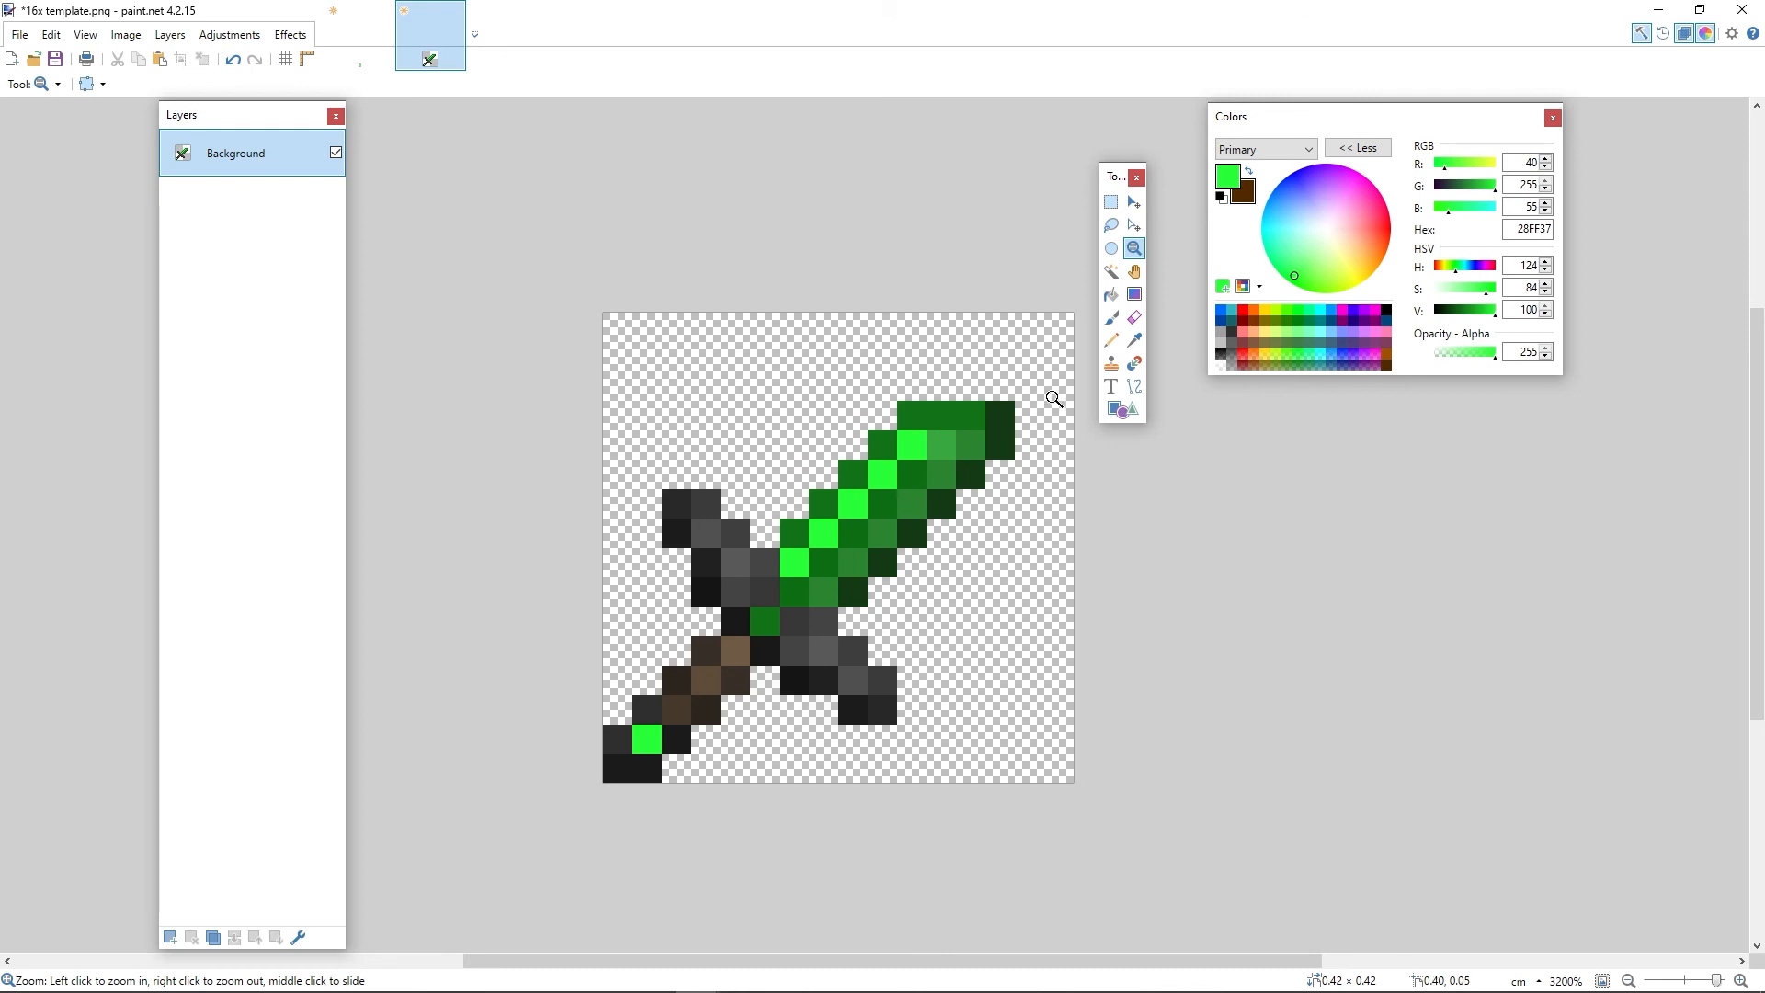
{"action": "right_click", "coordinate": [1012, 319]}
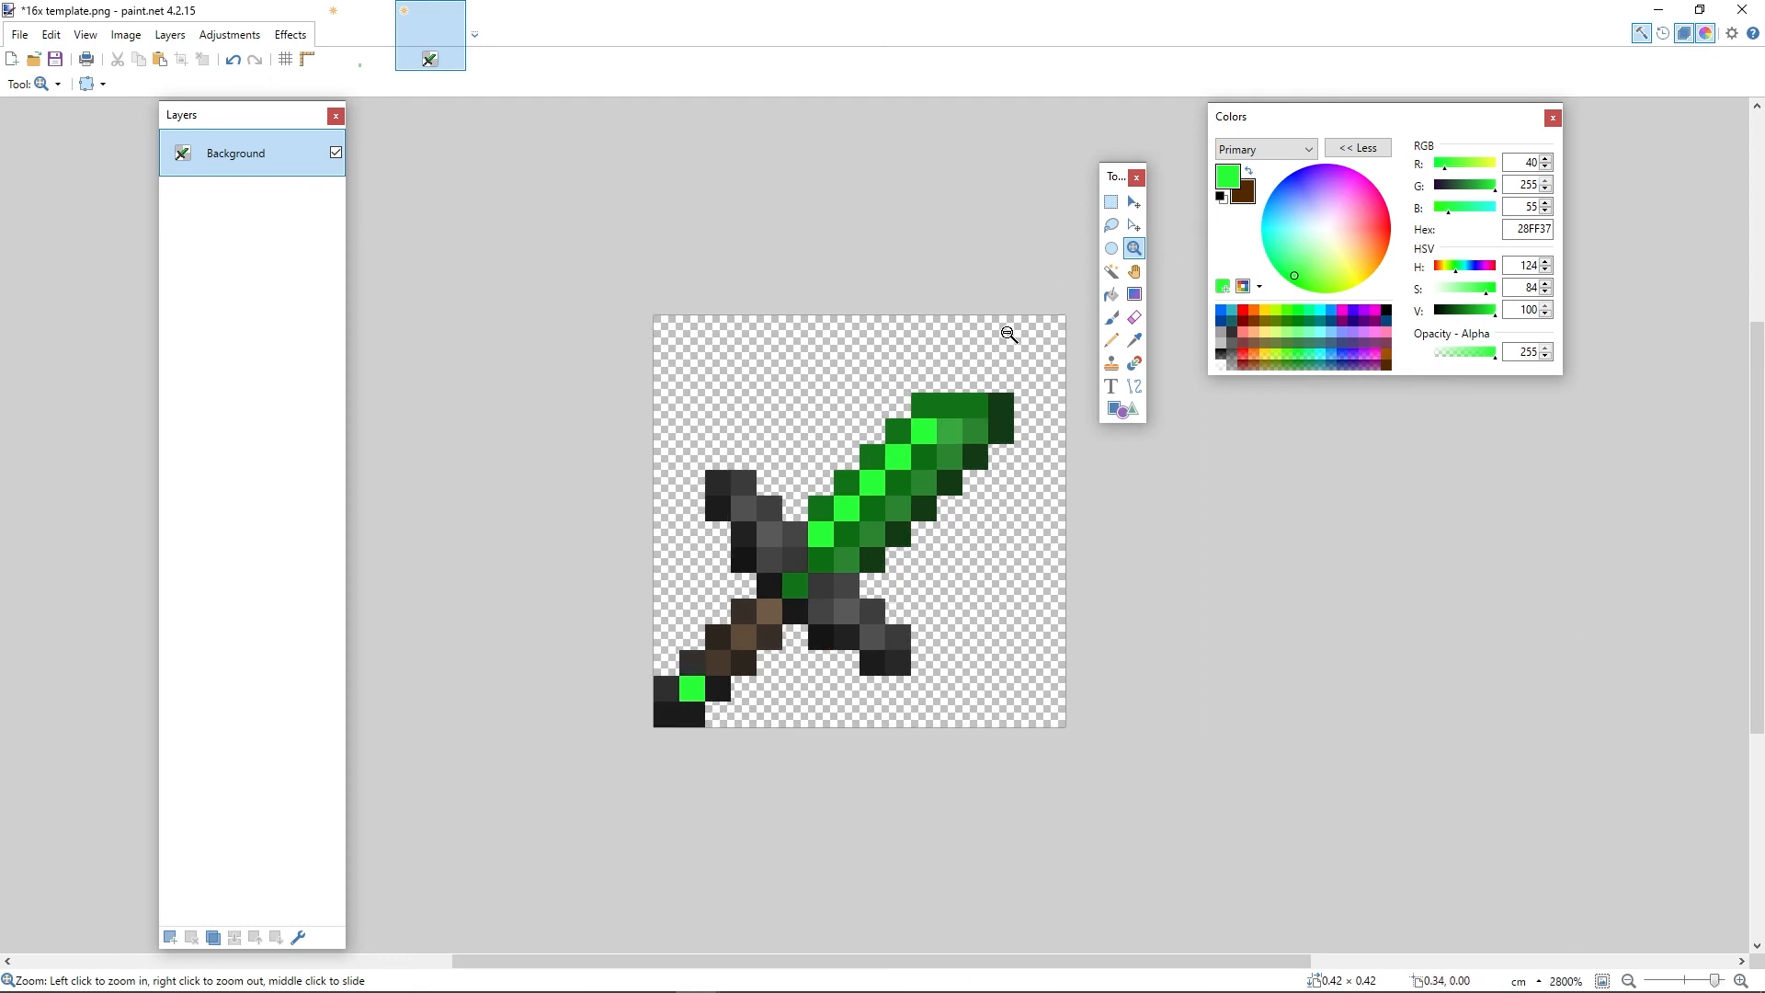
{"action": "left_click", "coordinate": [1018, 343]}
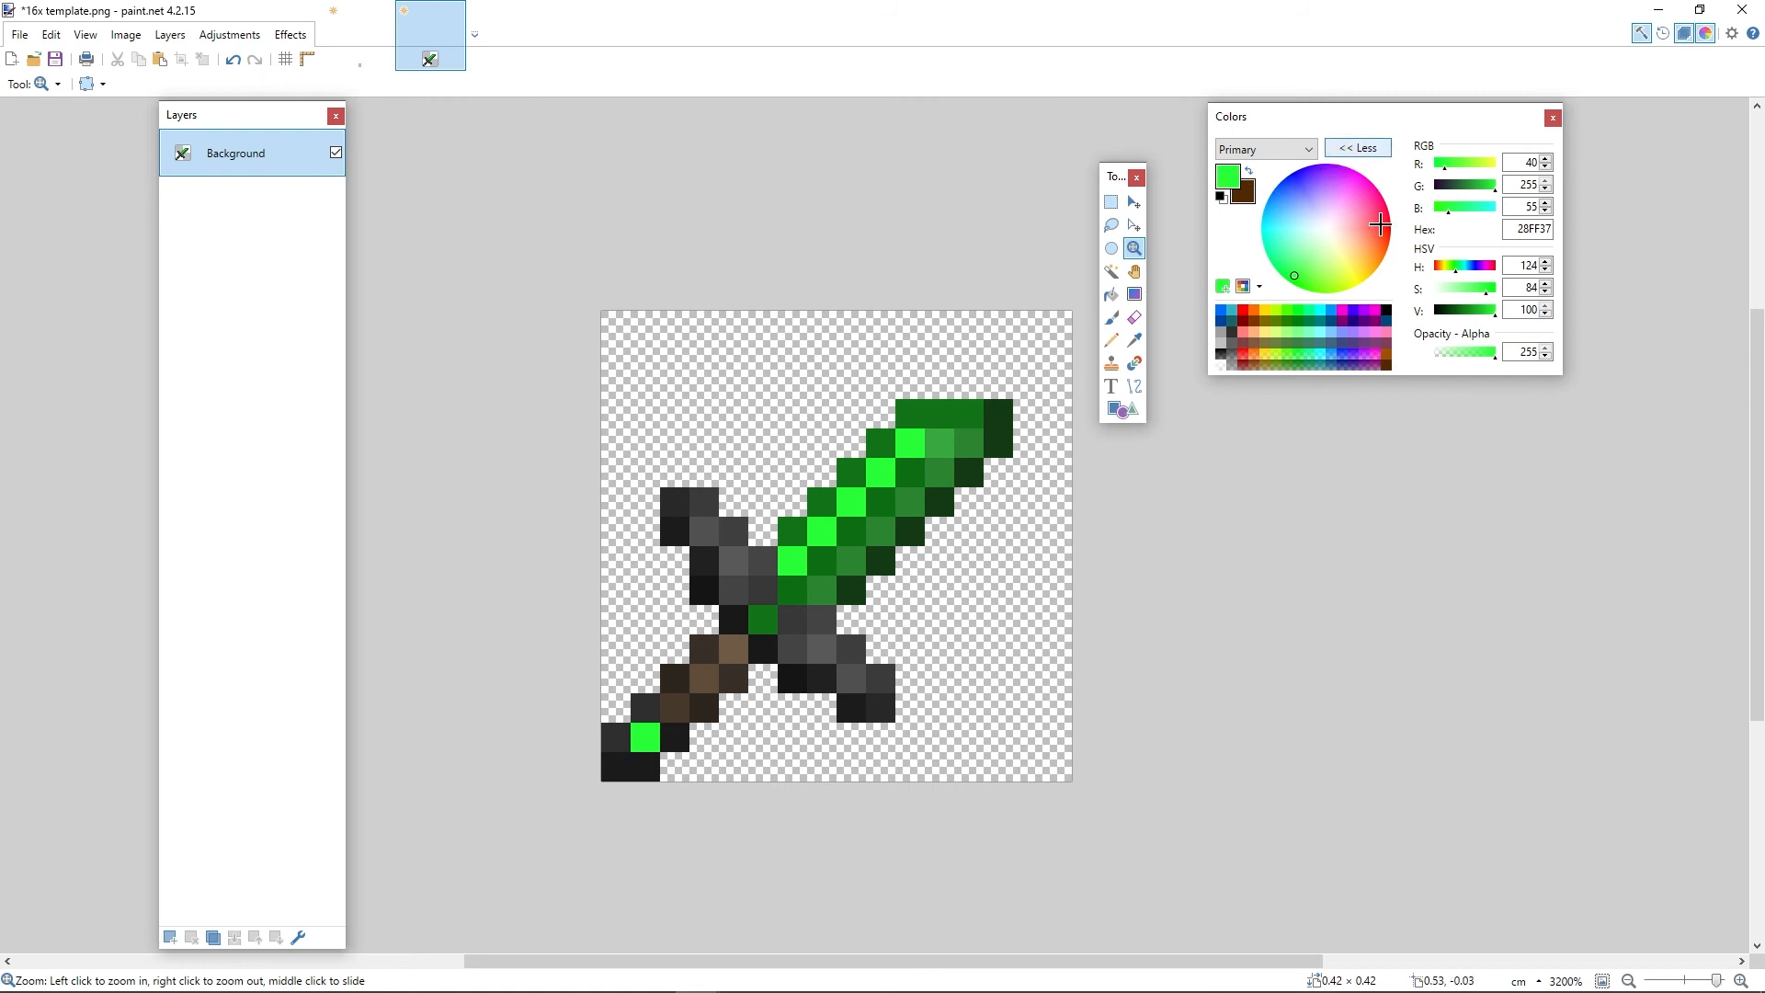
Step: Set the secondary color to palette green 00FF21 and darken it to a value of 38 (00600B)
{"action": "left_click", "coordinate": [1256, 149]}
{"action": "left_click", "coordinate": [1247, 185]}
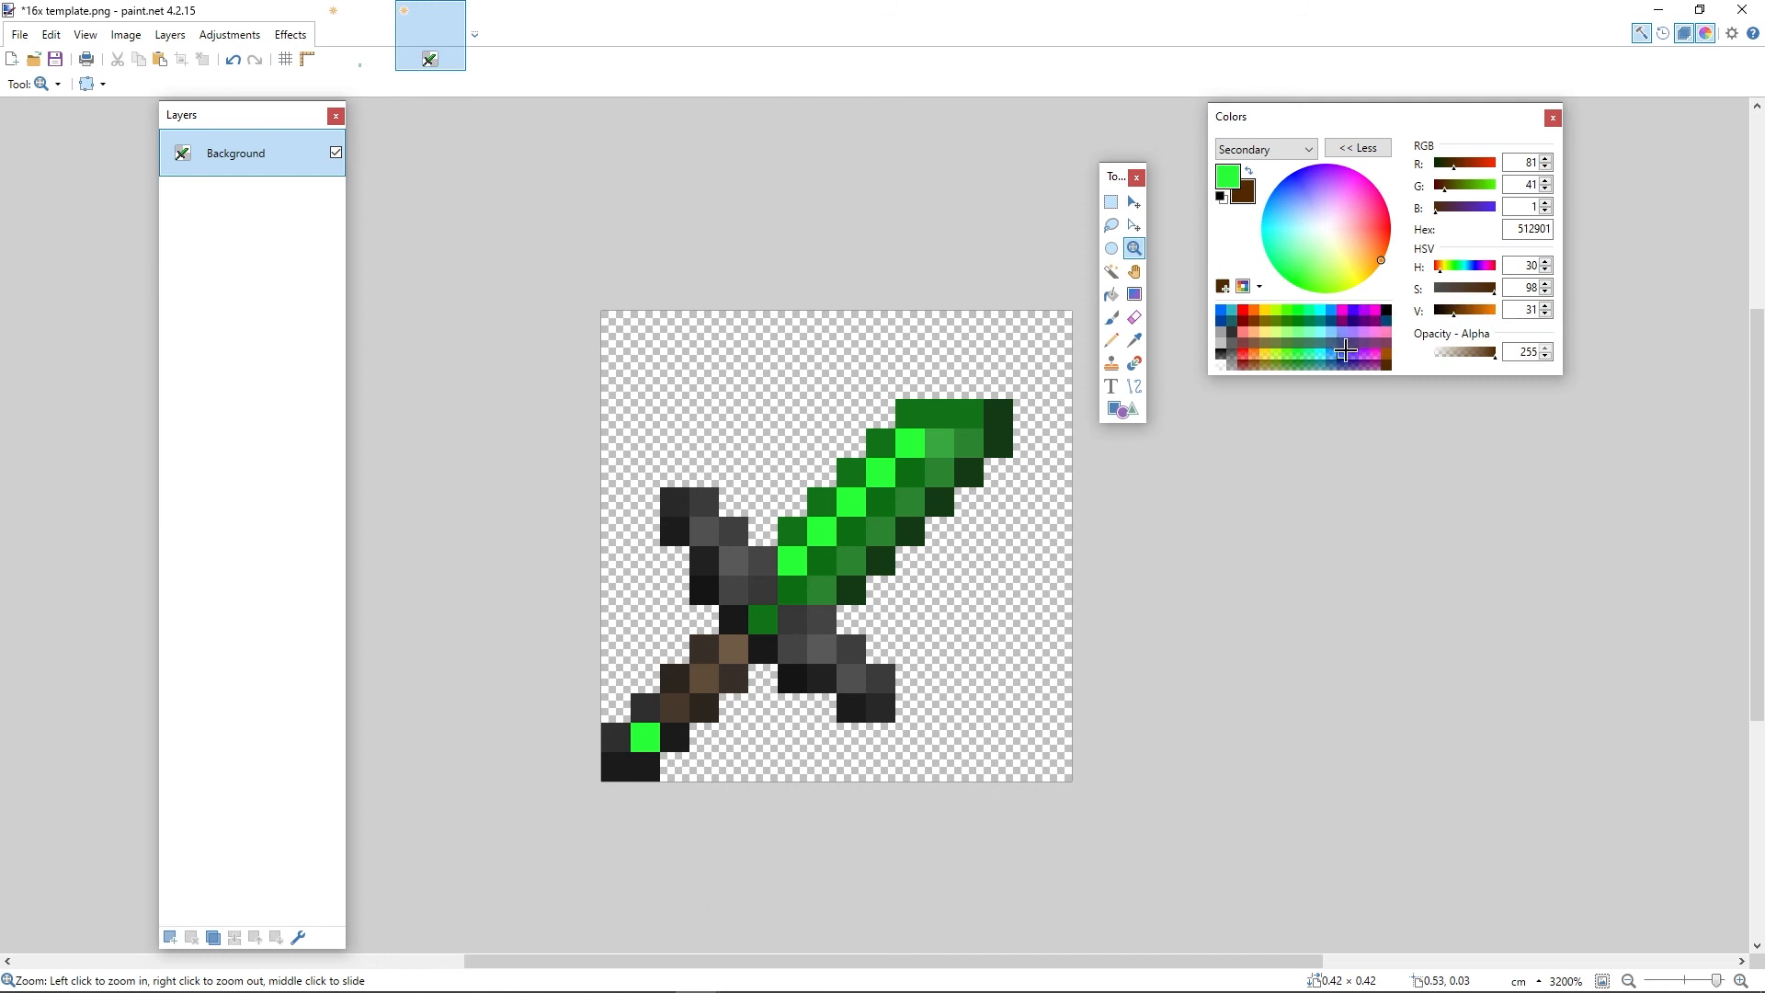
{"action": "left_click", "coordinate": [1296, 308]}
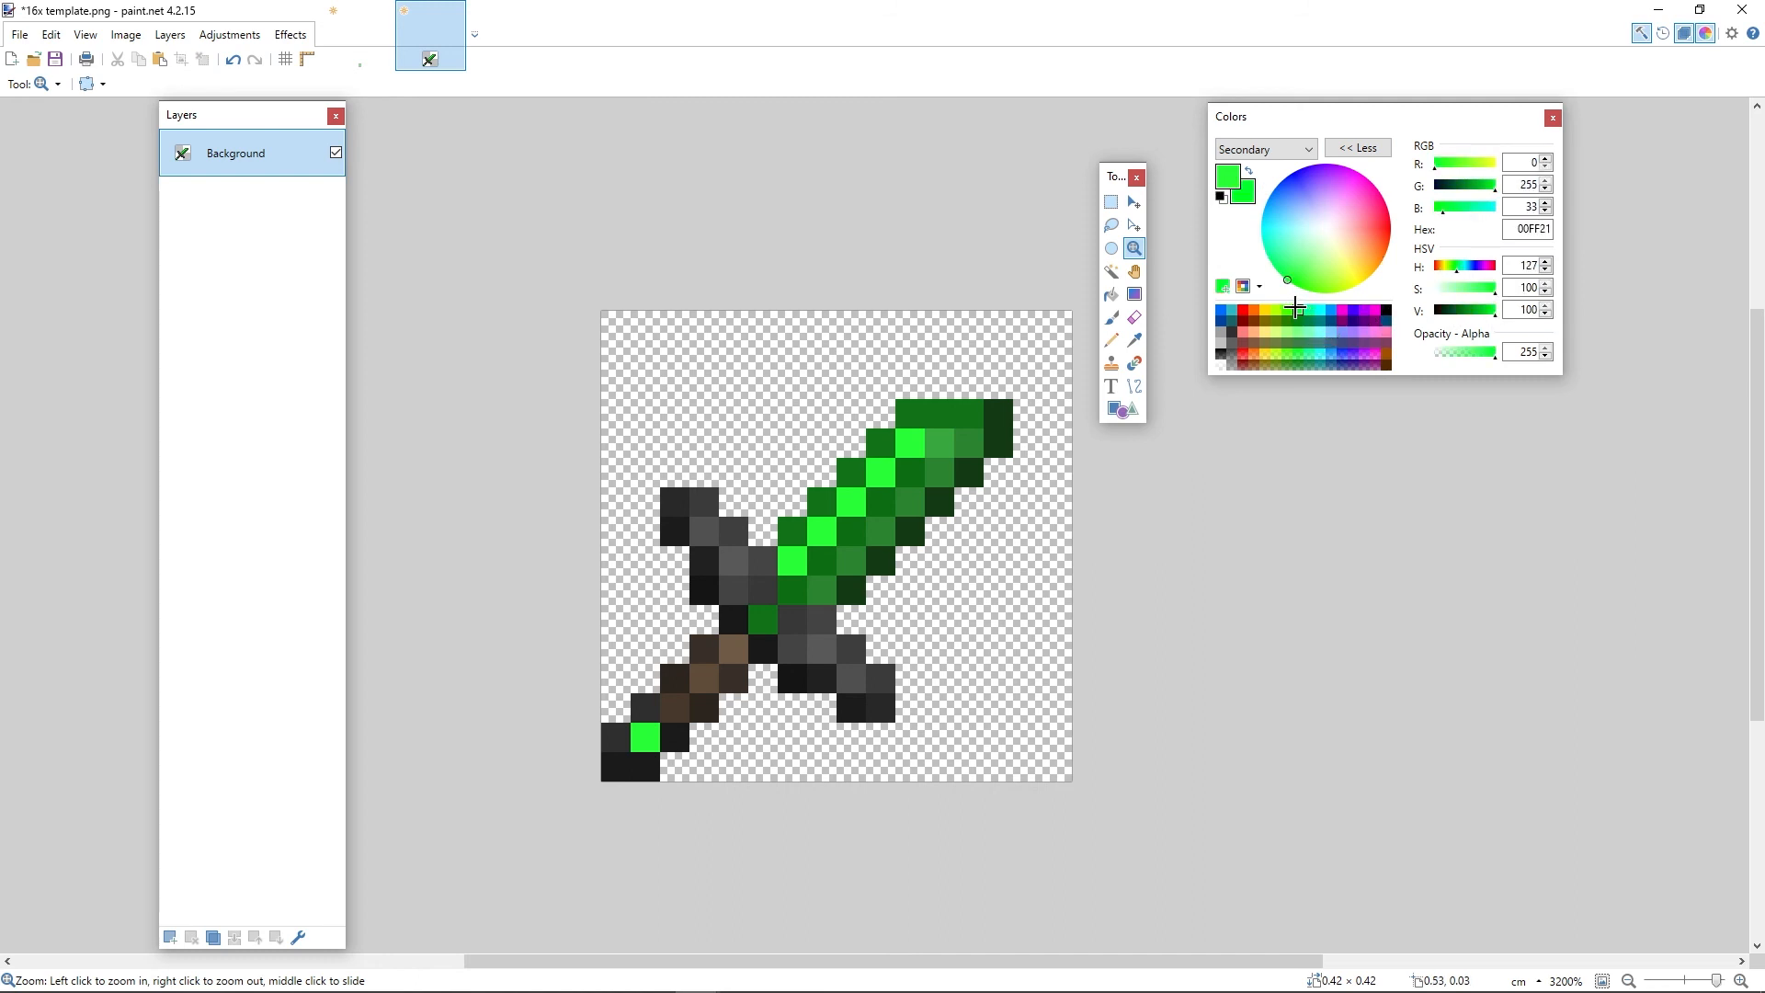
{"action": "left_click_drag", "start_coordinate": [1493, 310], "coordinate": [1457, 311]}
Step: Activate Rectangle Select and set the secondary color to the saved palette brown 9E5003
{"action": "left_click", "coordinate": [1112, 202]}
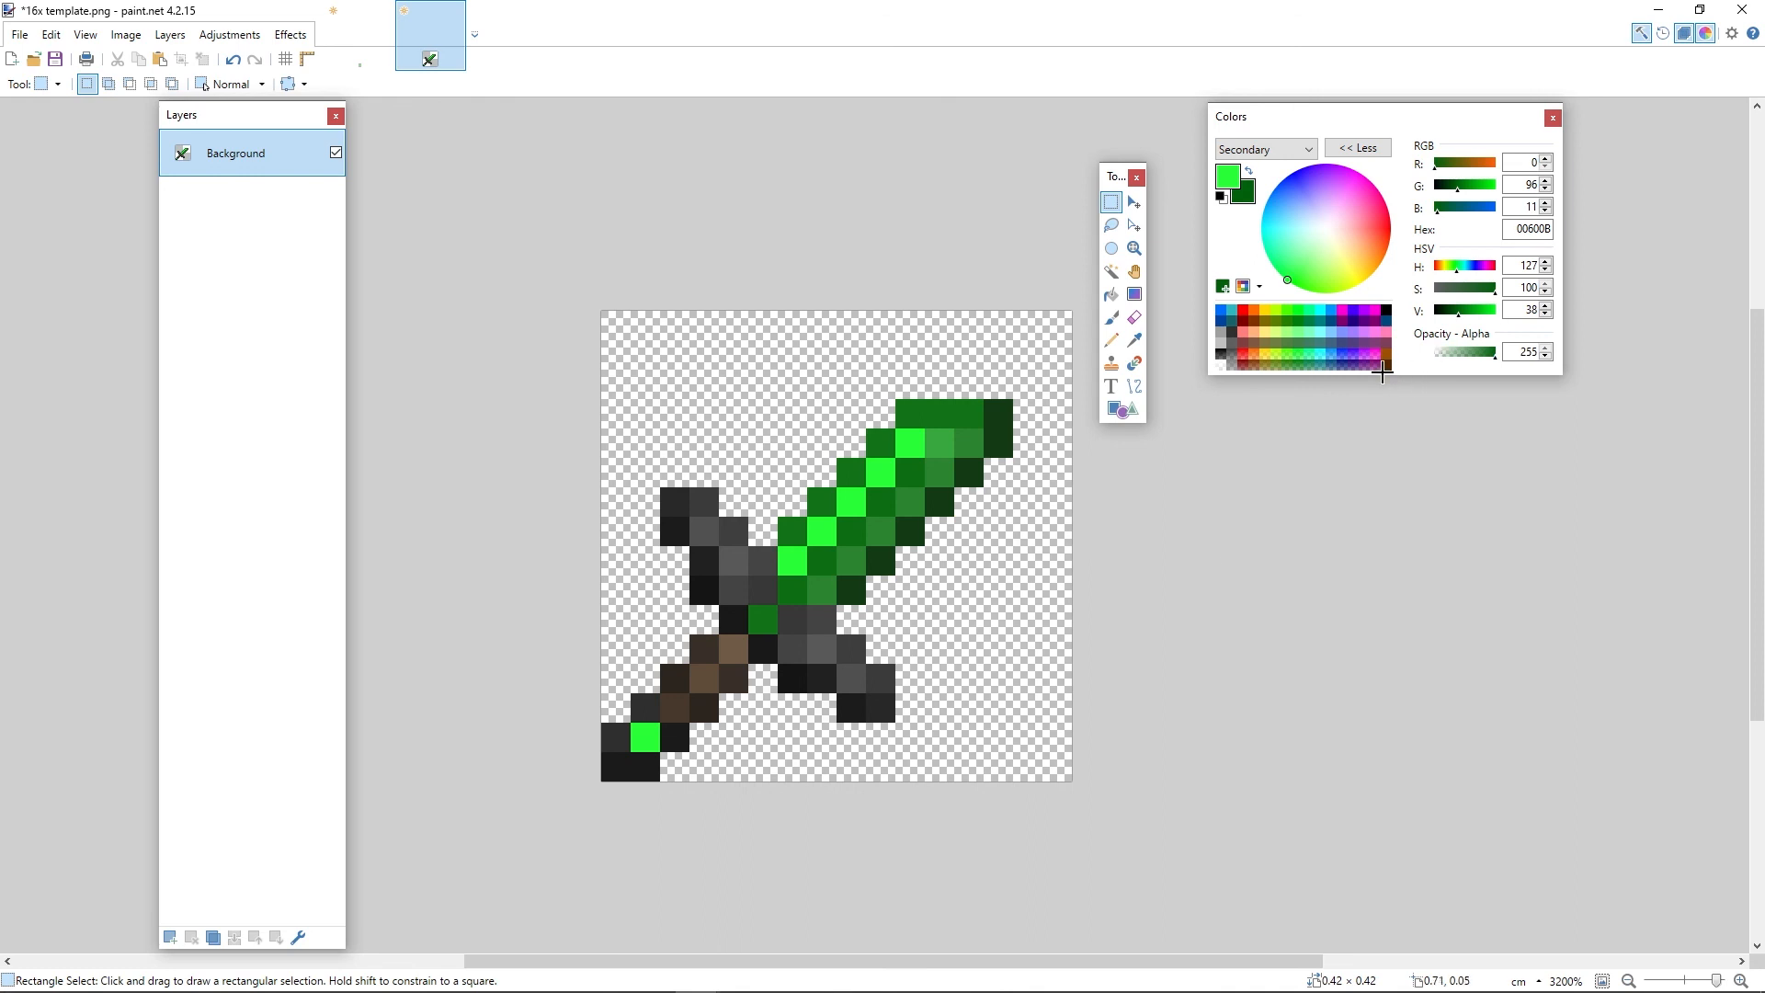
{"action": "right_click", "coordinate": [1386, 365]}
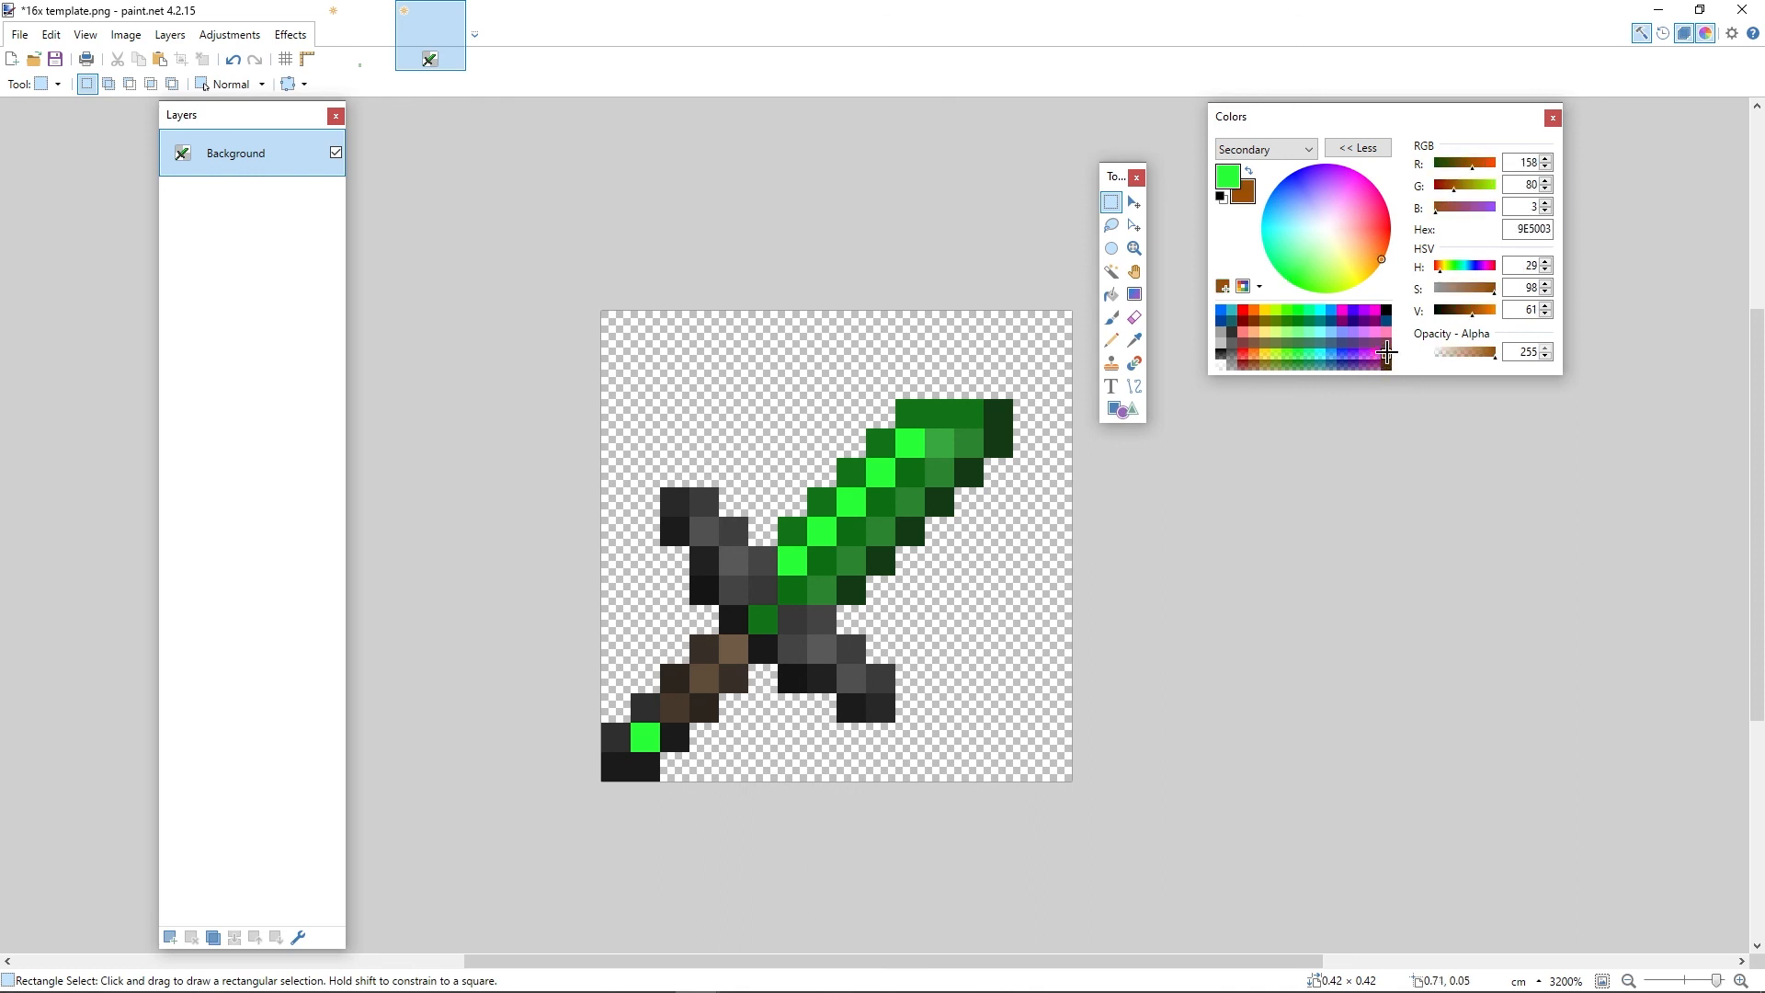